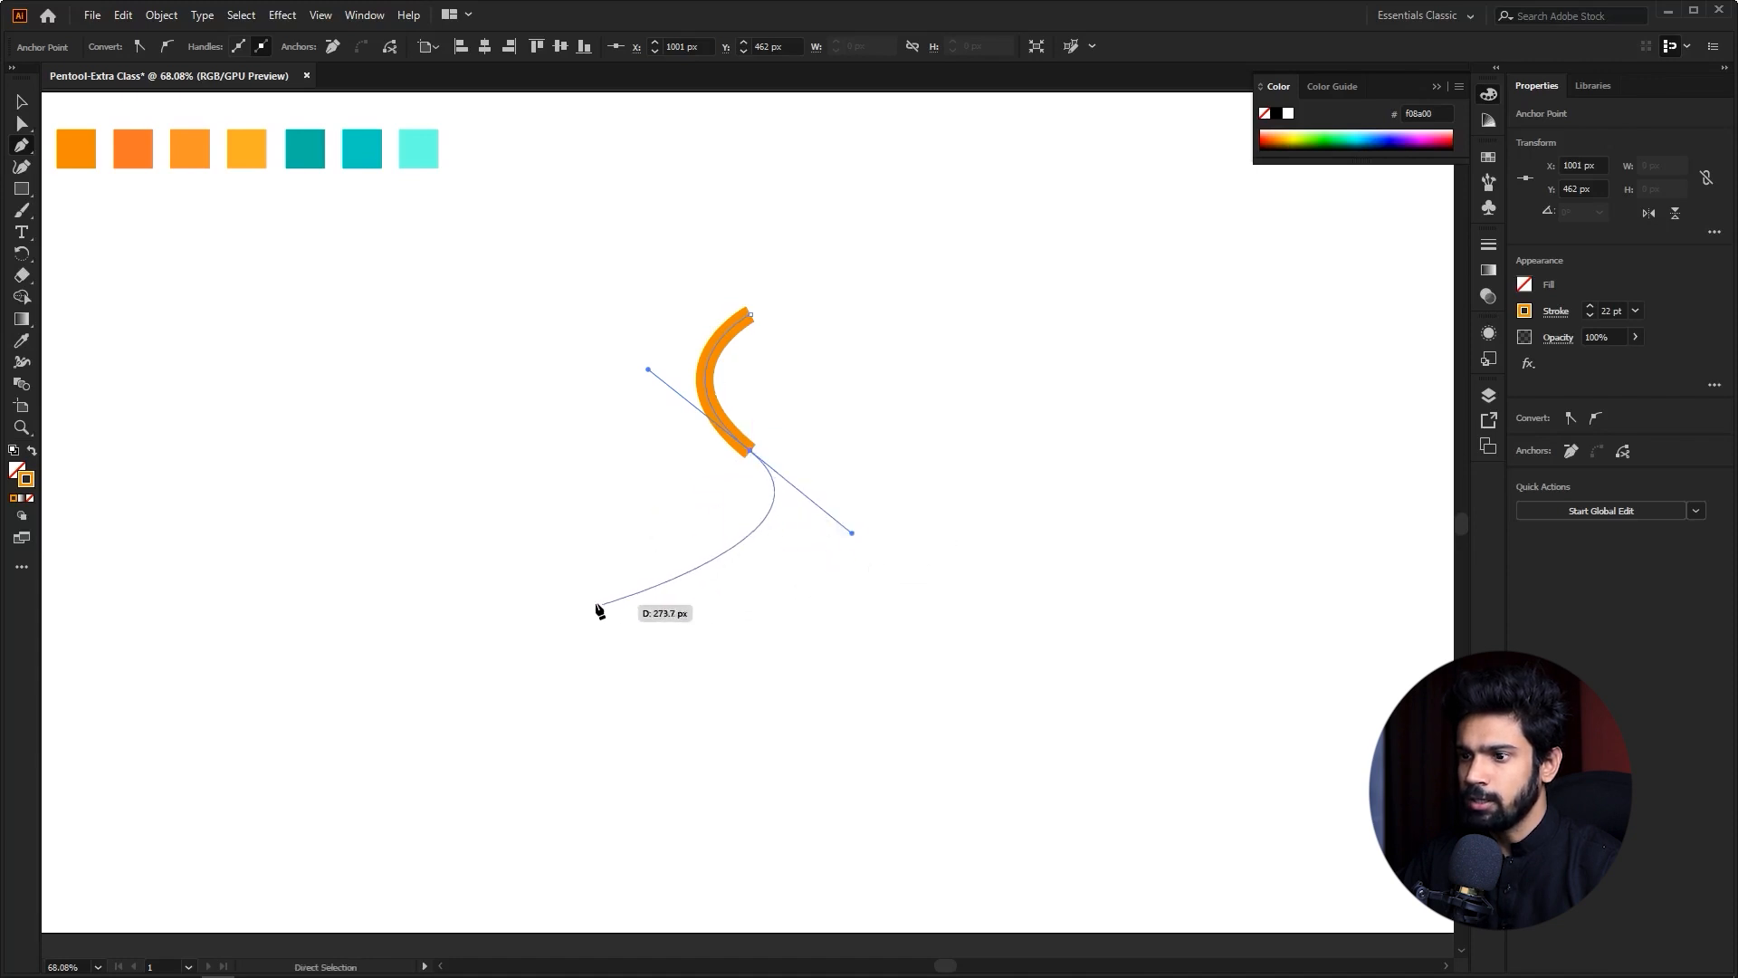
- Convert the lower anchor of the orange curve to a corner and close the path with a mirrored curve, forming a leaf shape
left_click(751, 449, "alt")
left_click(753, 312)
key("ctrl+z")
mouse_move(751, 315)
left_mouse_down()
mouse_move(708, 243)
mouse_move(638, 245)
mouse_move(661, 237)
left_mouse_up()
key("v")
left_click(619, 471)
- Delete the leaf shape and start a new Pen path at about X 1010 px, Y 284 px
key("ctrl+space")
left_click_drag(753, 453, 847, 471)
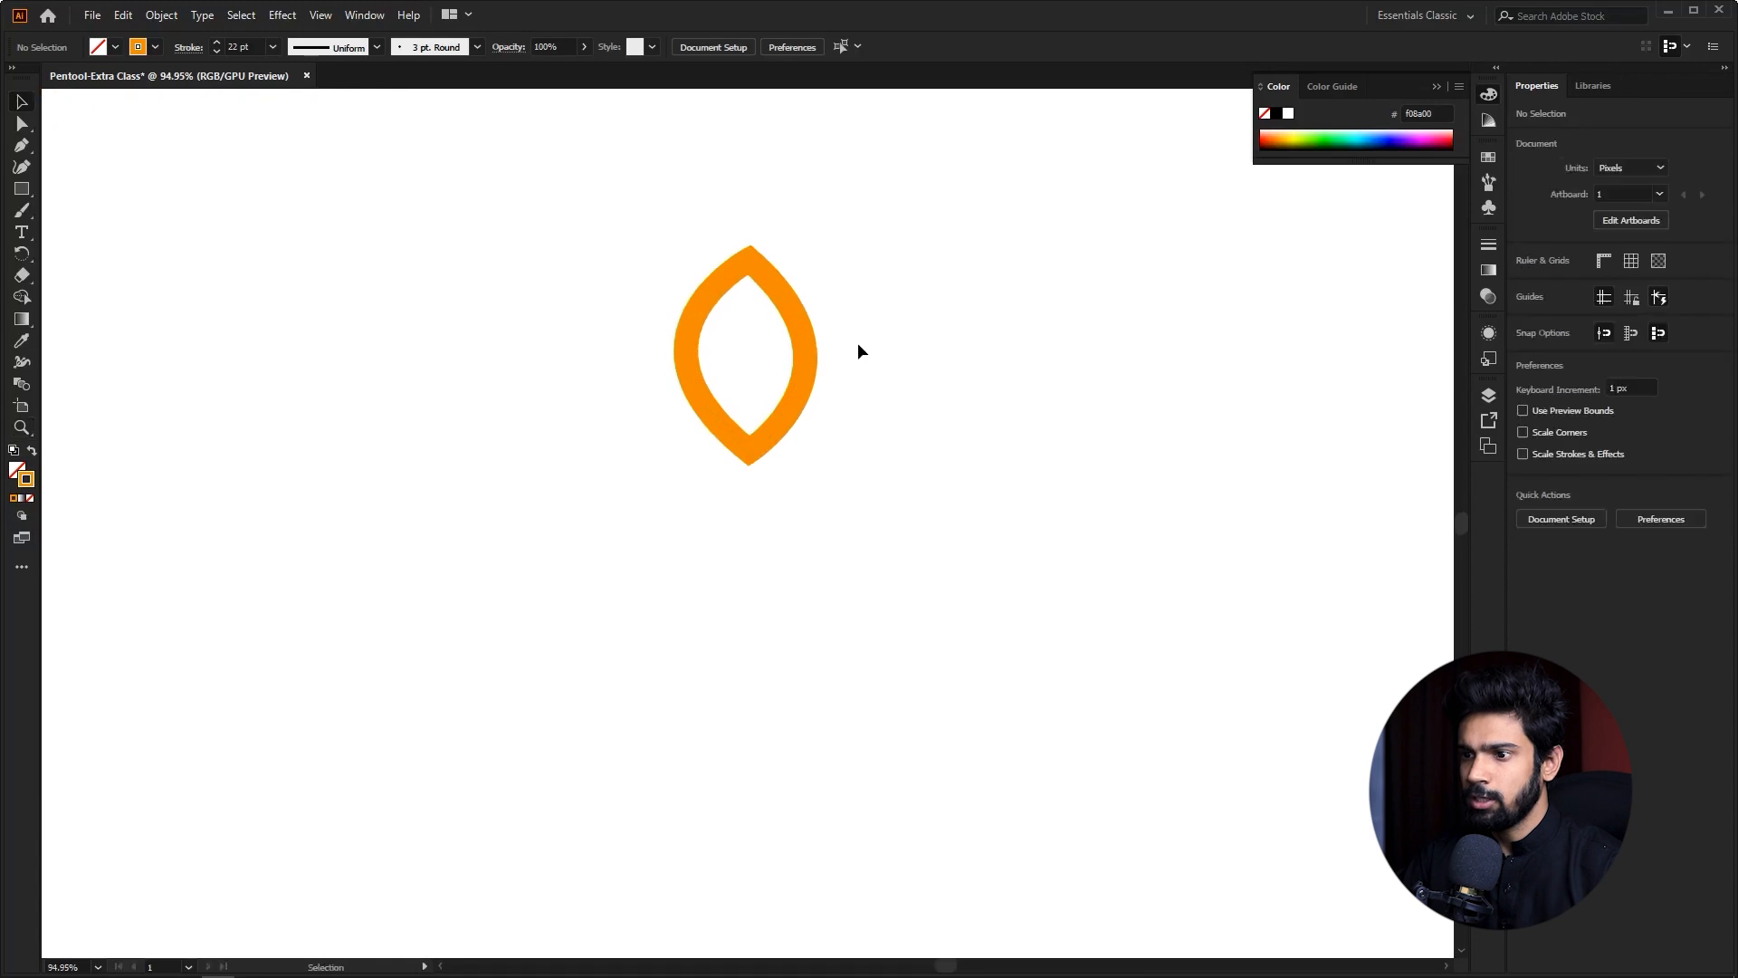
left_click_drag(858, 350, 642, 517)
key("Delete")
key("p")
left_click(757, 257)
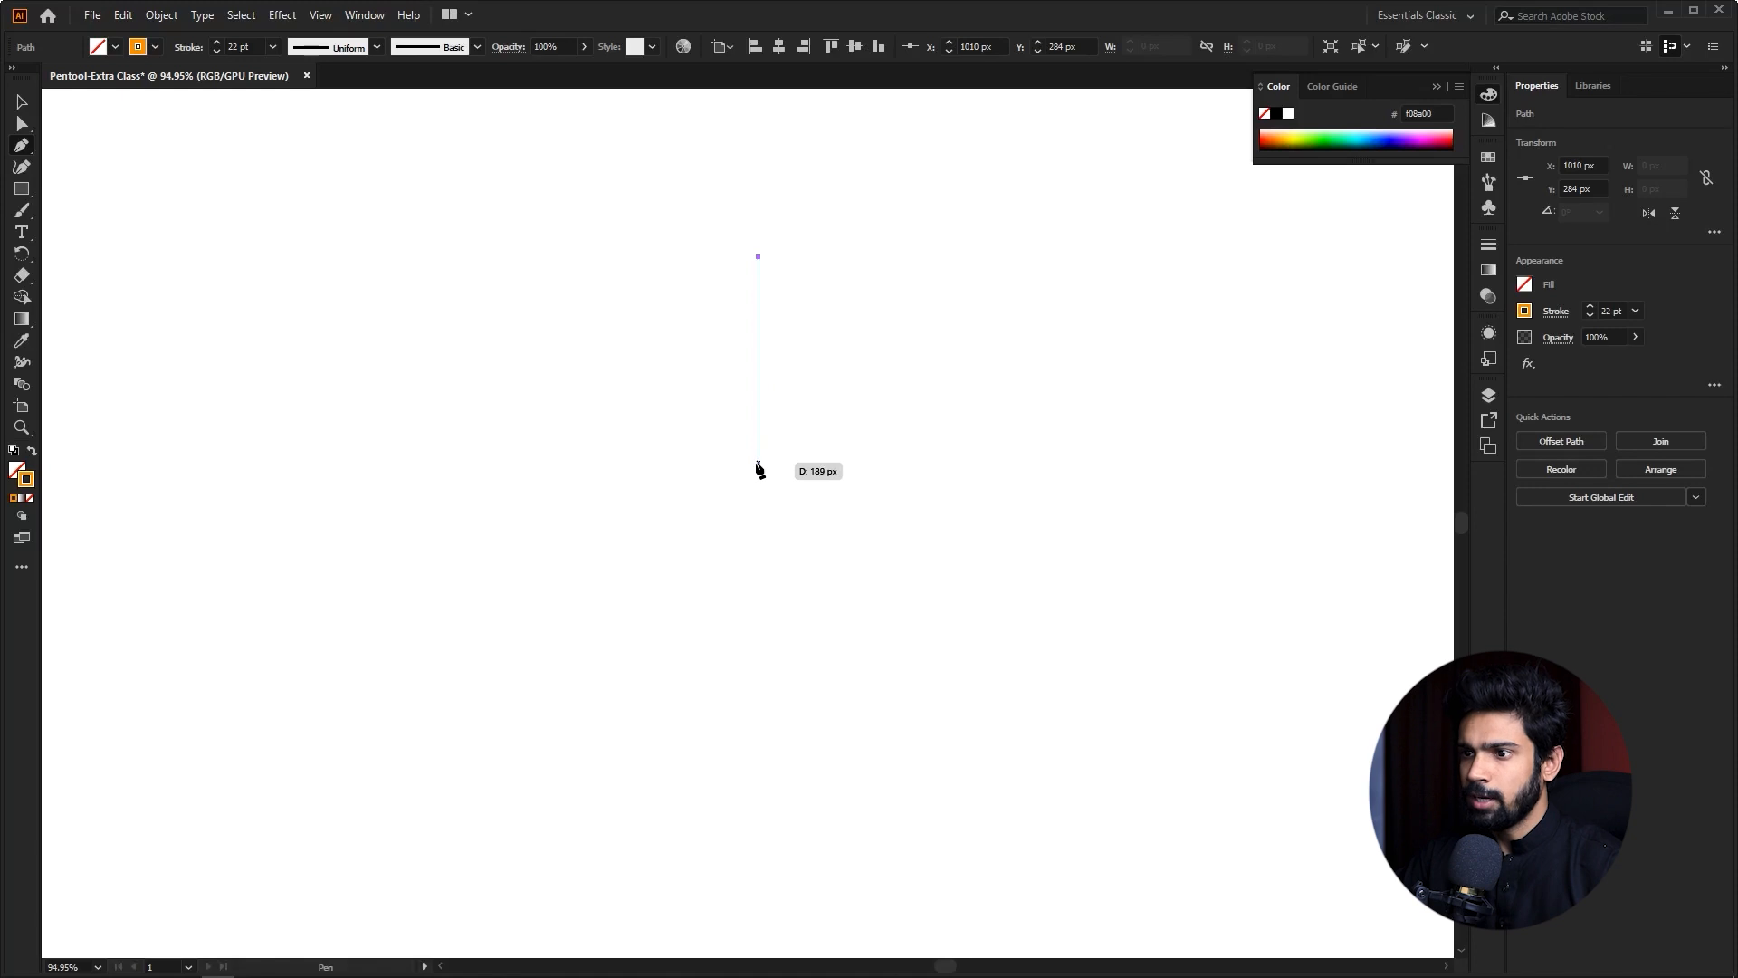
left_click(767, 471, "shift")
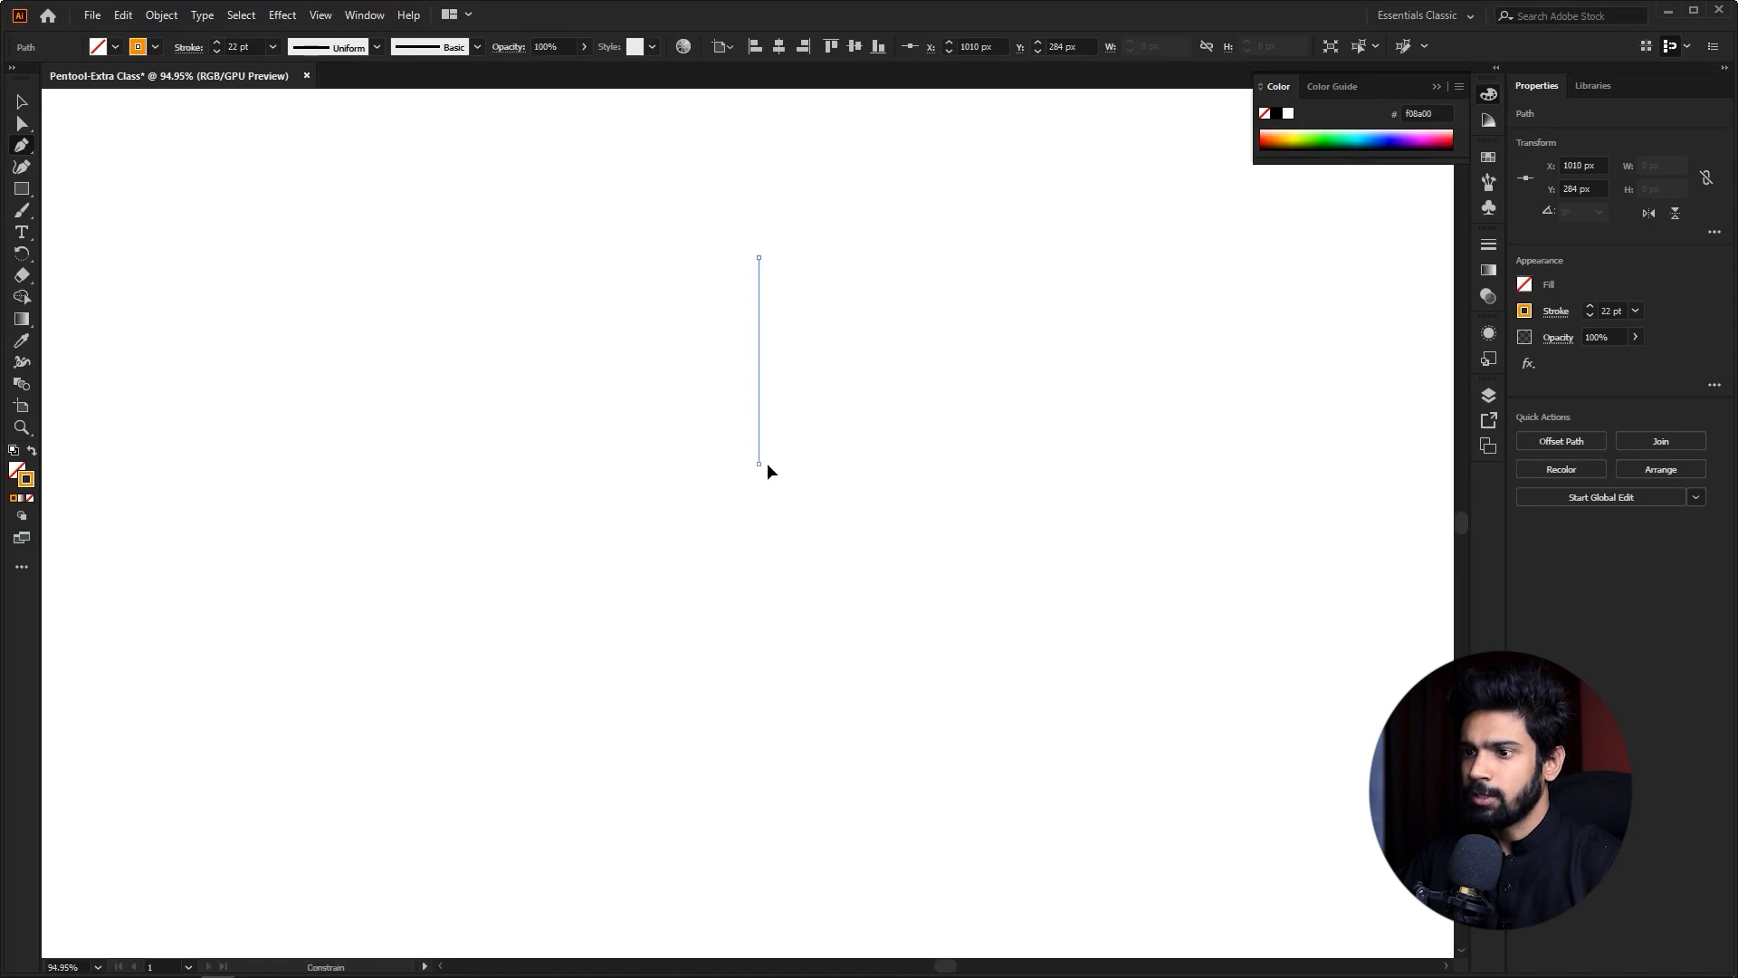
left_click_drag(767, 464, 921, 585)
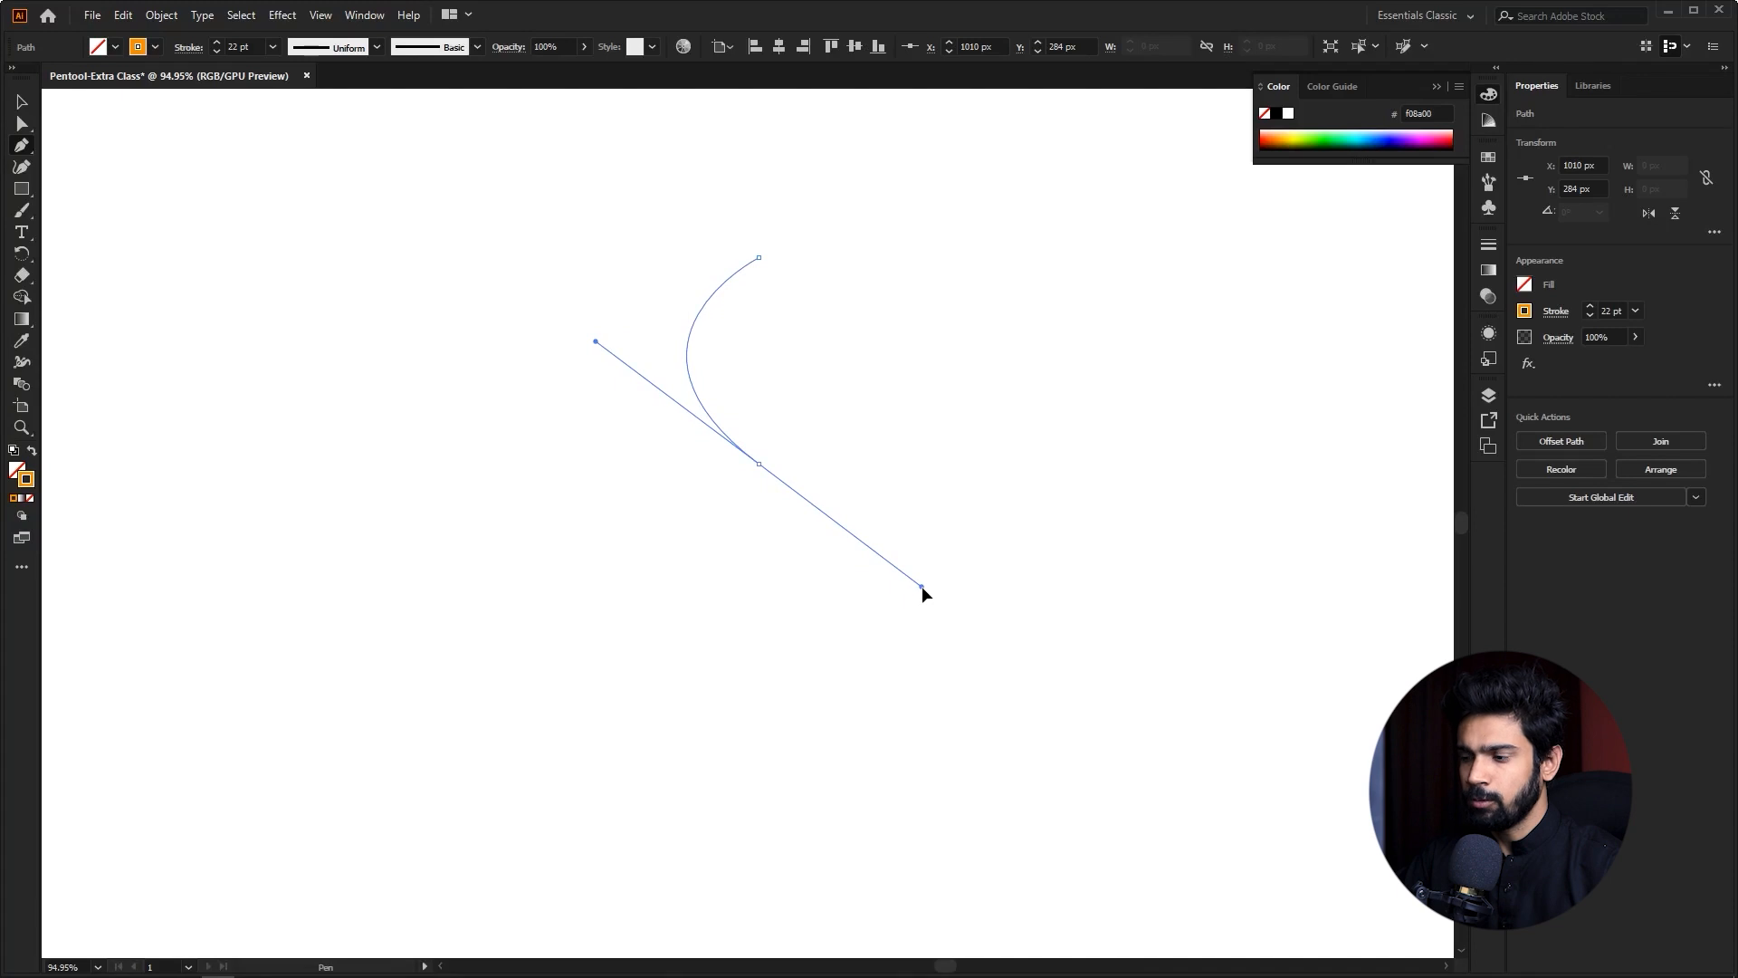
mouse_move(922, 585)
left_mouse_down()
mouse_move(860, 598)
mouse_move(775, 477)
mouse_move(640, 461)
mouse_move(584, 509)
left_mouse_up()
key("ctrl+z")
key("ctrl+z")
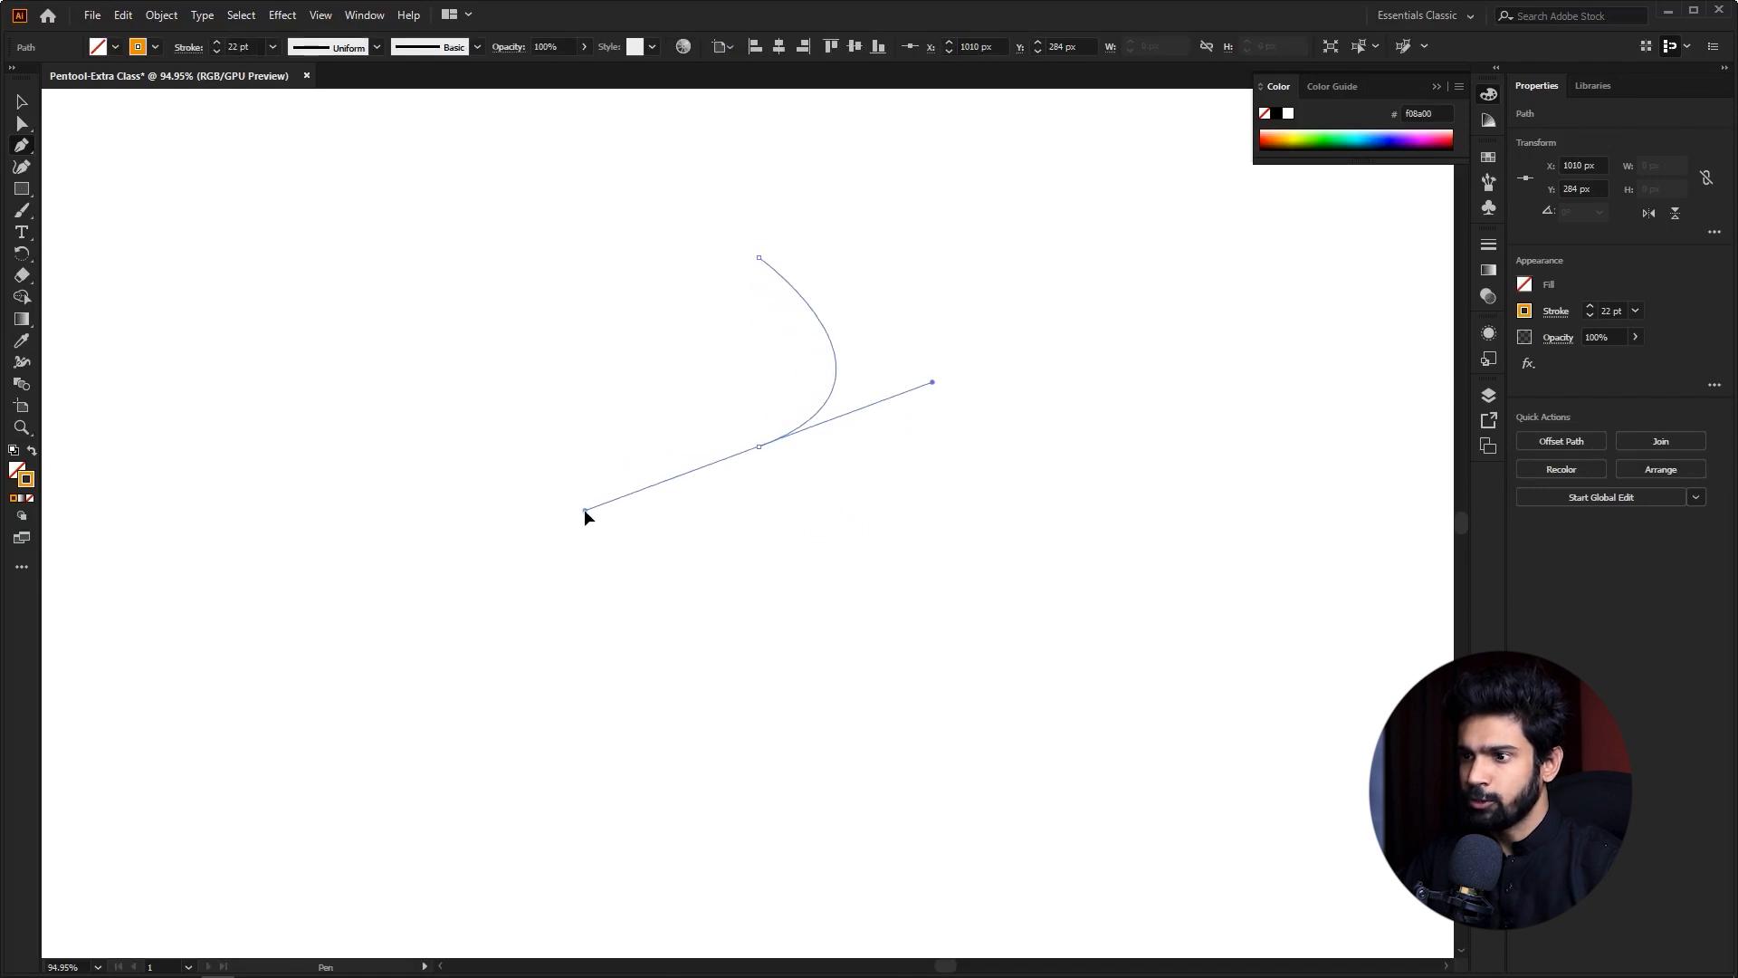
left_click_drag(584, 508, 584, 509)
key("ctrl+z")
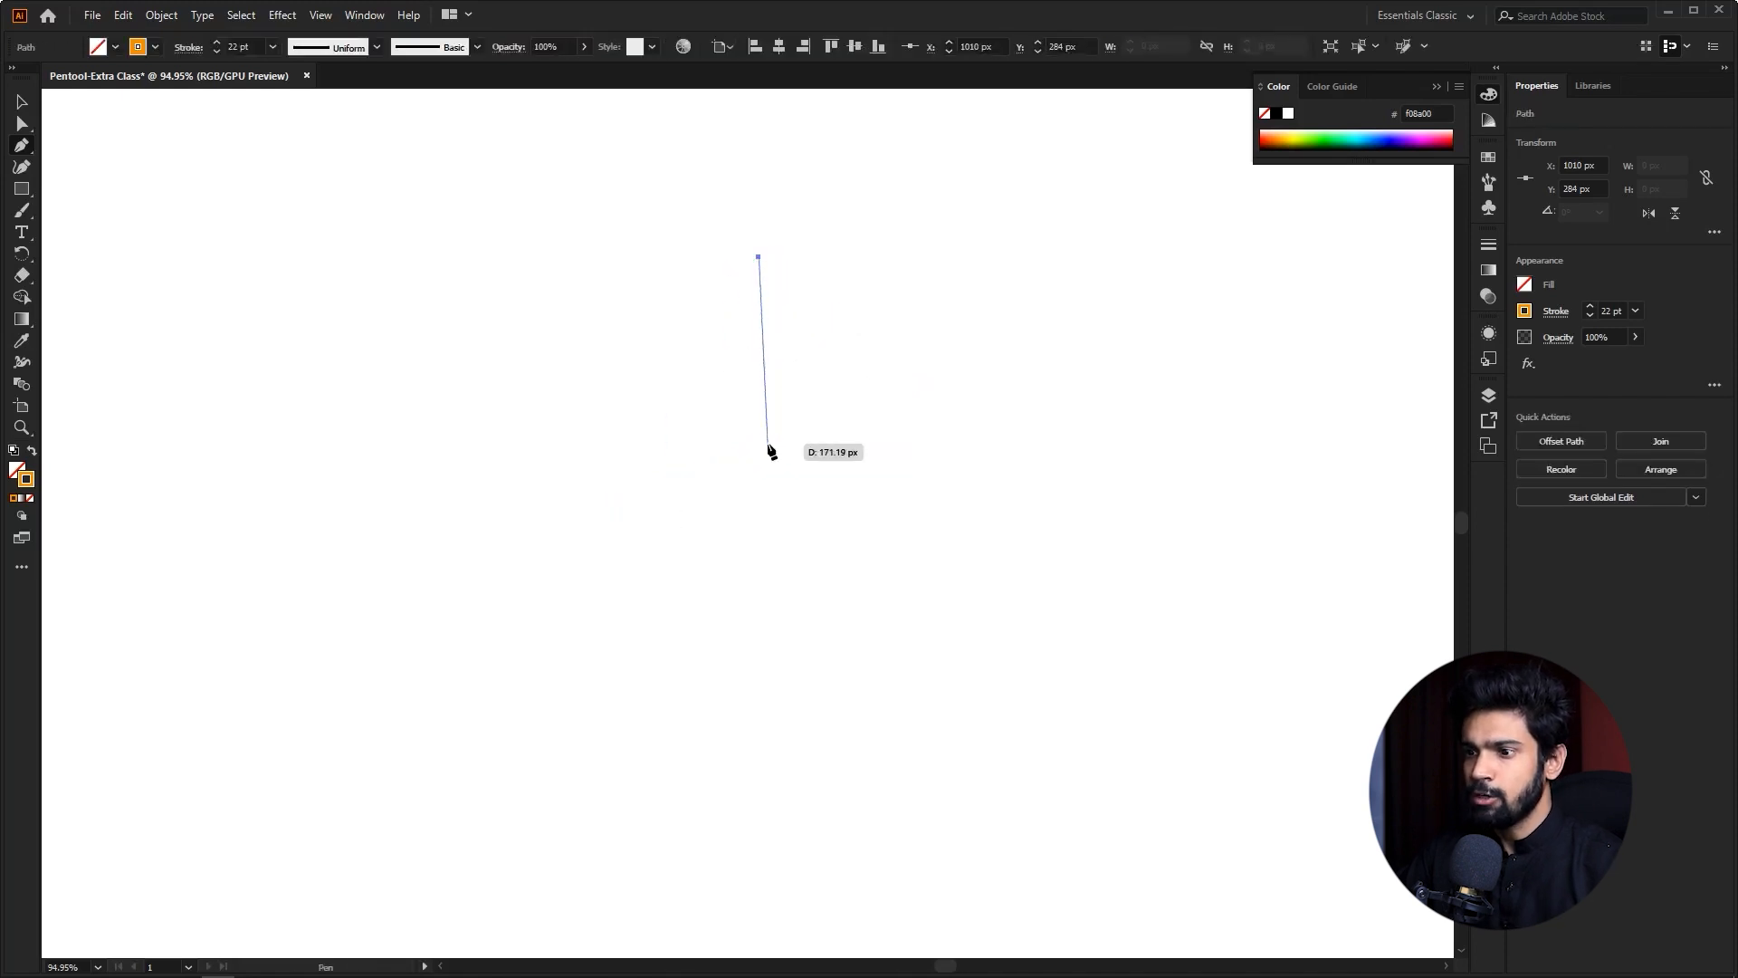
- Draw an S-shaped curve with a smooth middle anchor at about X 1017, Y 461 px and an end point at about X 954, Y 634 px
left_click_drag(767, 450, 904, 567)
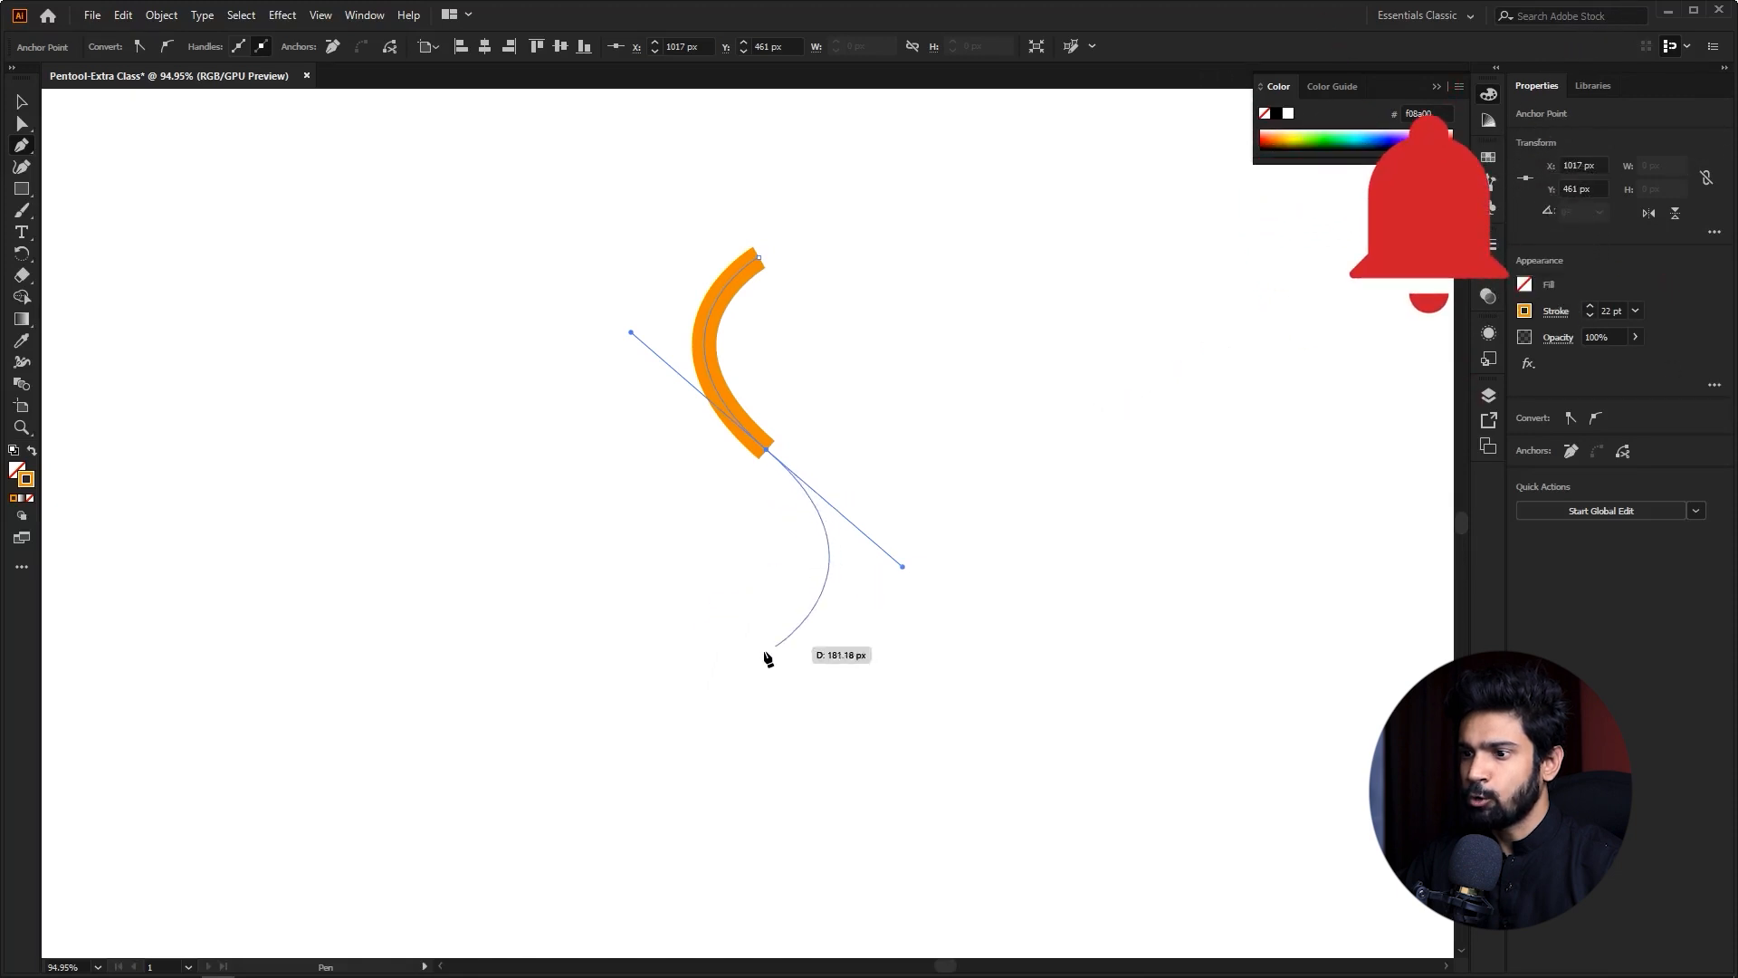
left_click(699, 638)
key("ctrl+space")
left_click_drag(874, 458, 927, 543)
key("v")
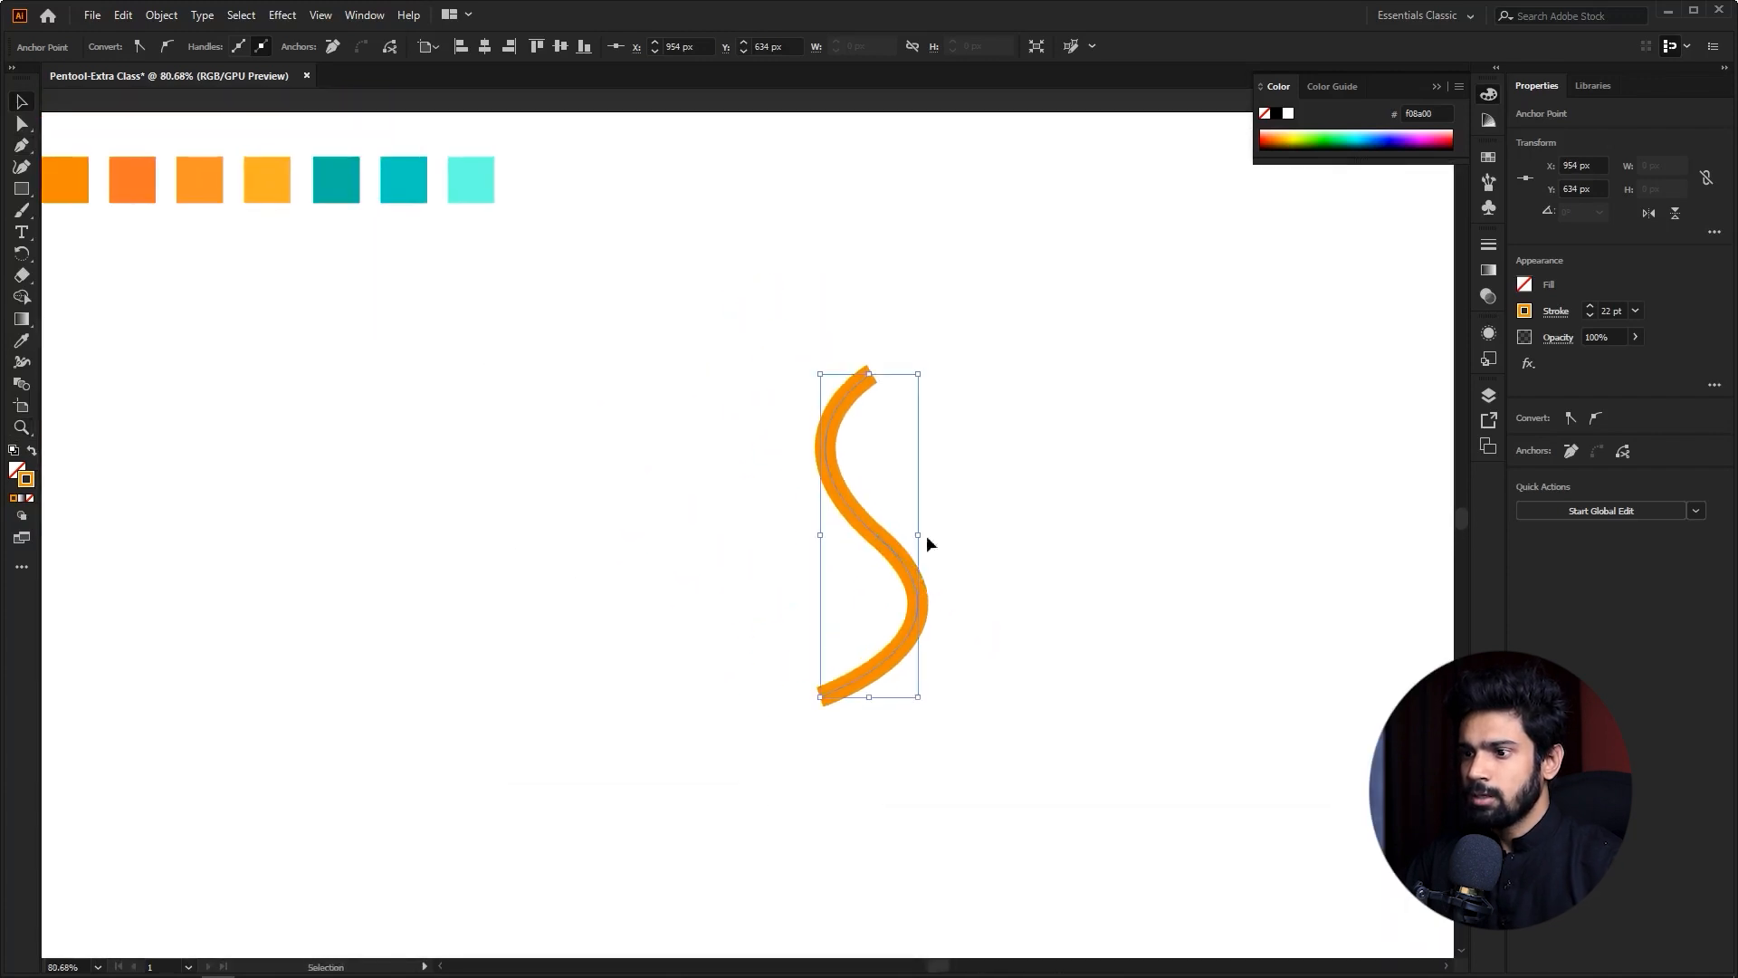
left_click(959, 473)
- Draw a second S-shaped curve beside the first, with a smooth anchor at about X 1203, Y 459 px, ending at about X 1145, Y 661 px
left_click_drag(1020, 462, 889, 468)
key("p")
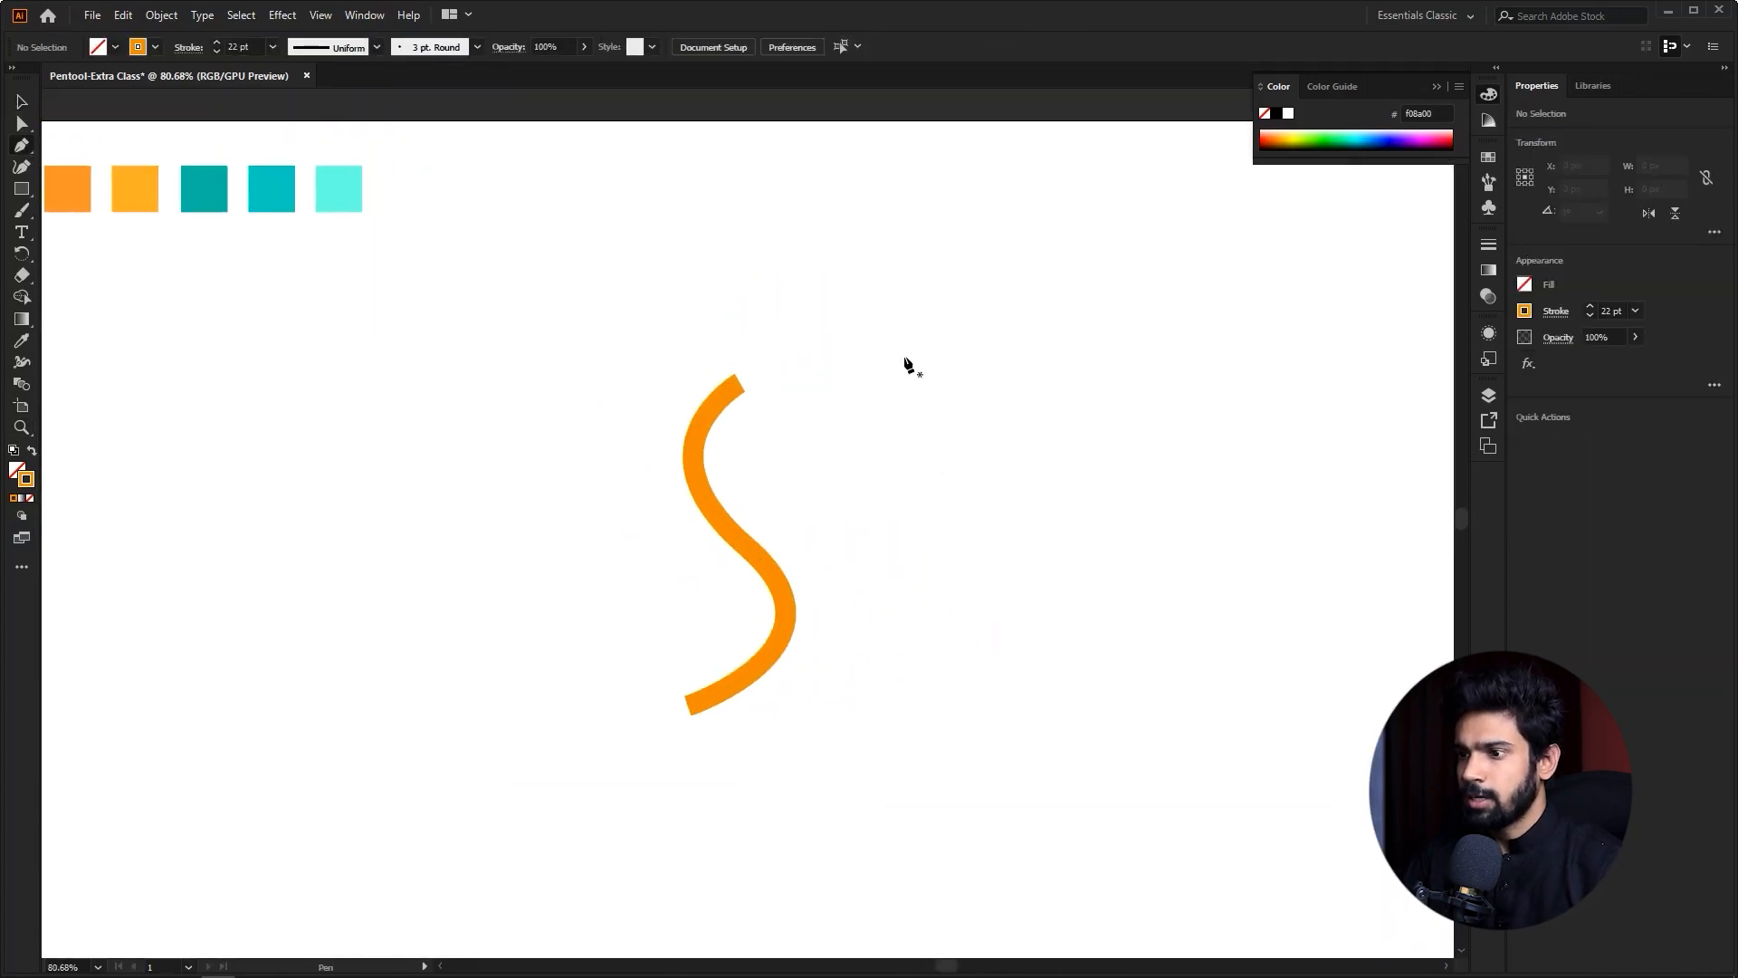
left_click(916, 365)
left_click_drag(930, 543, 1039, 624)
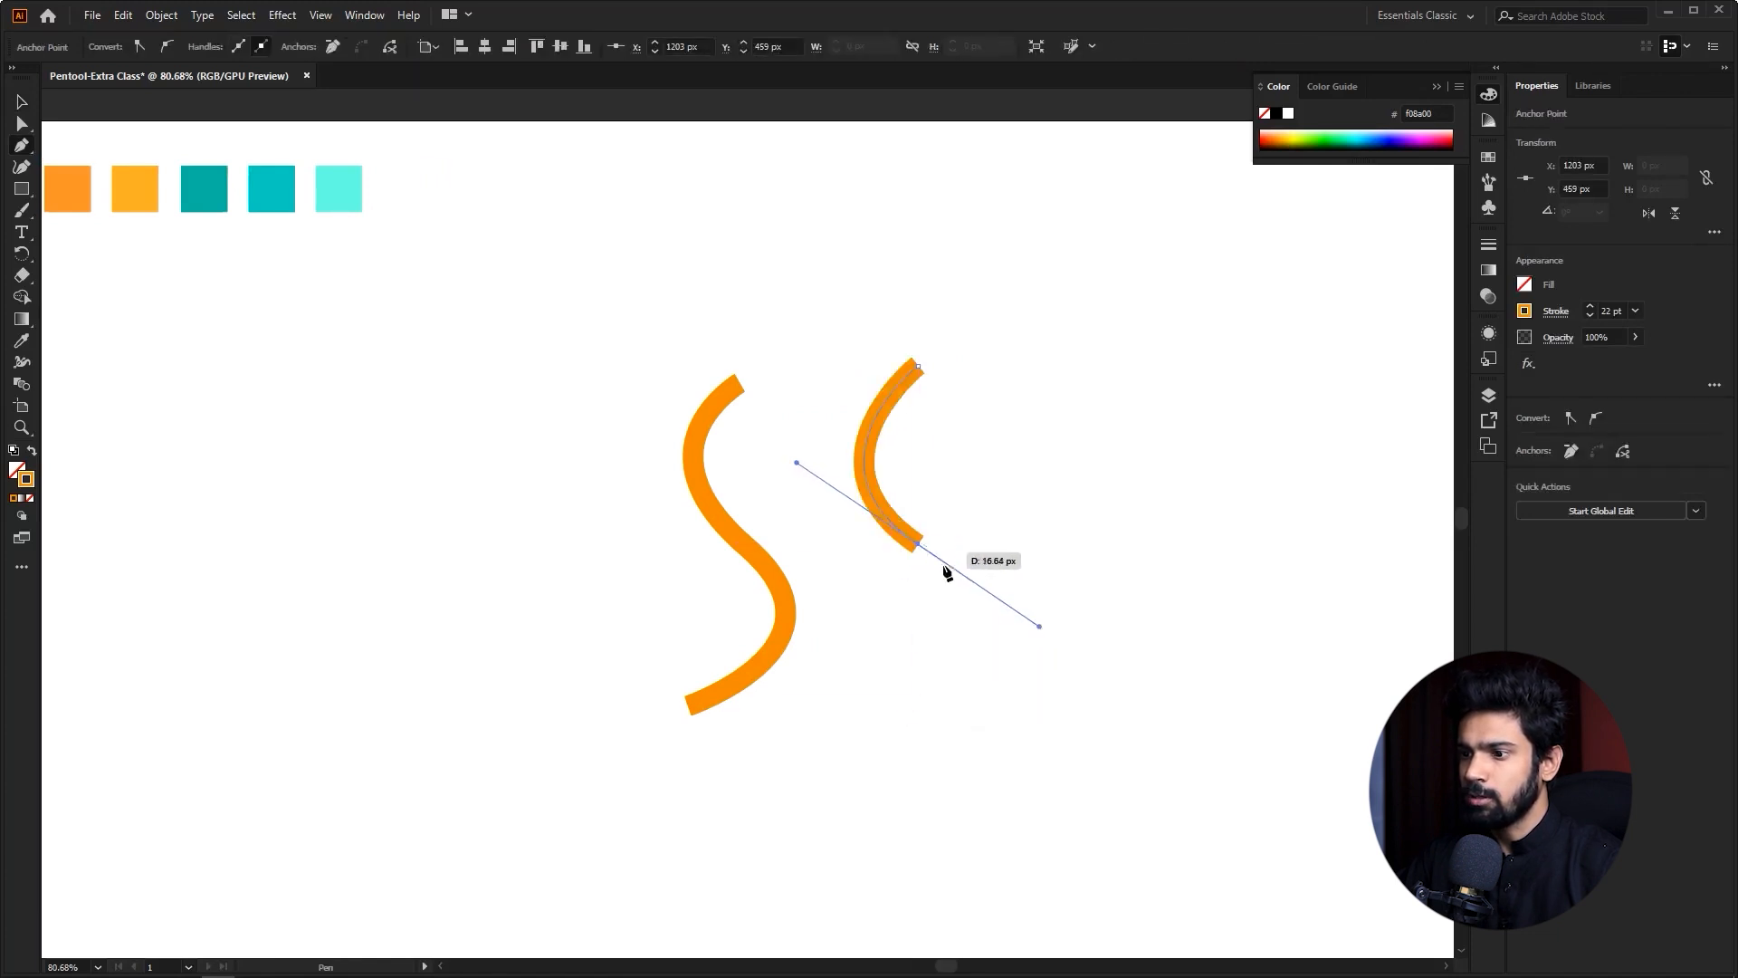
left_click(869, 732)
key("v")
- Set the stroke weight of the second S-shaped curve to 55 pt
mouse_move(1004, 482)
left_mouse_down()
mouse_move(888, 493)
mouse_move(1003, 482)
left_mouse_up()
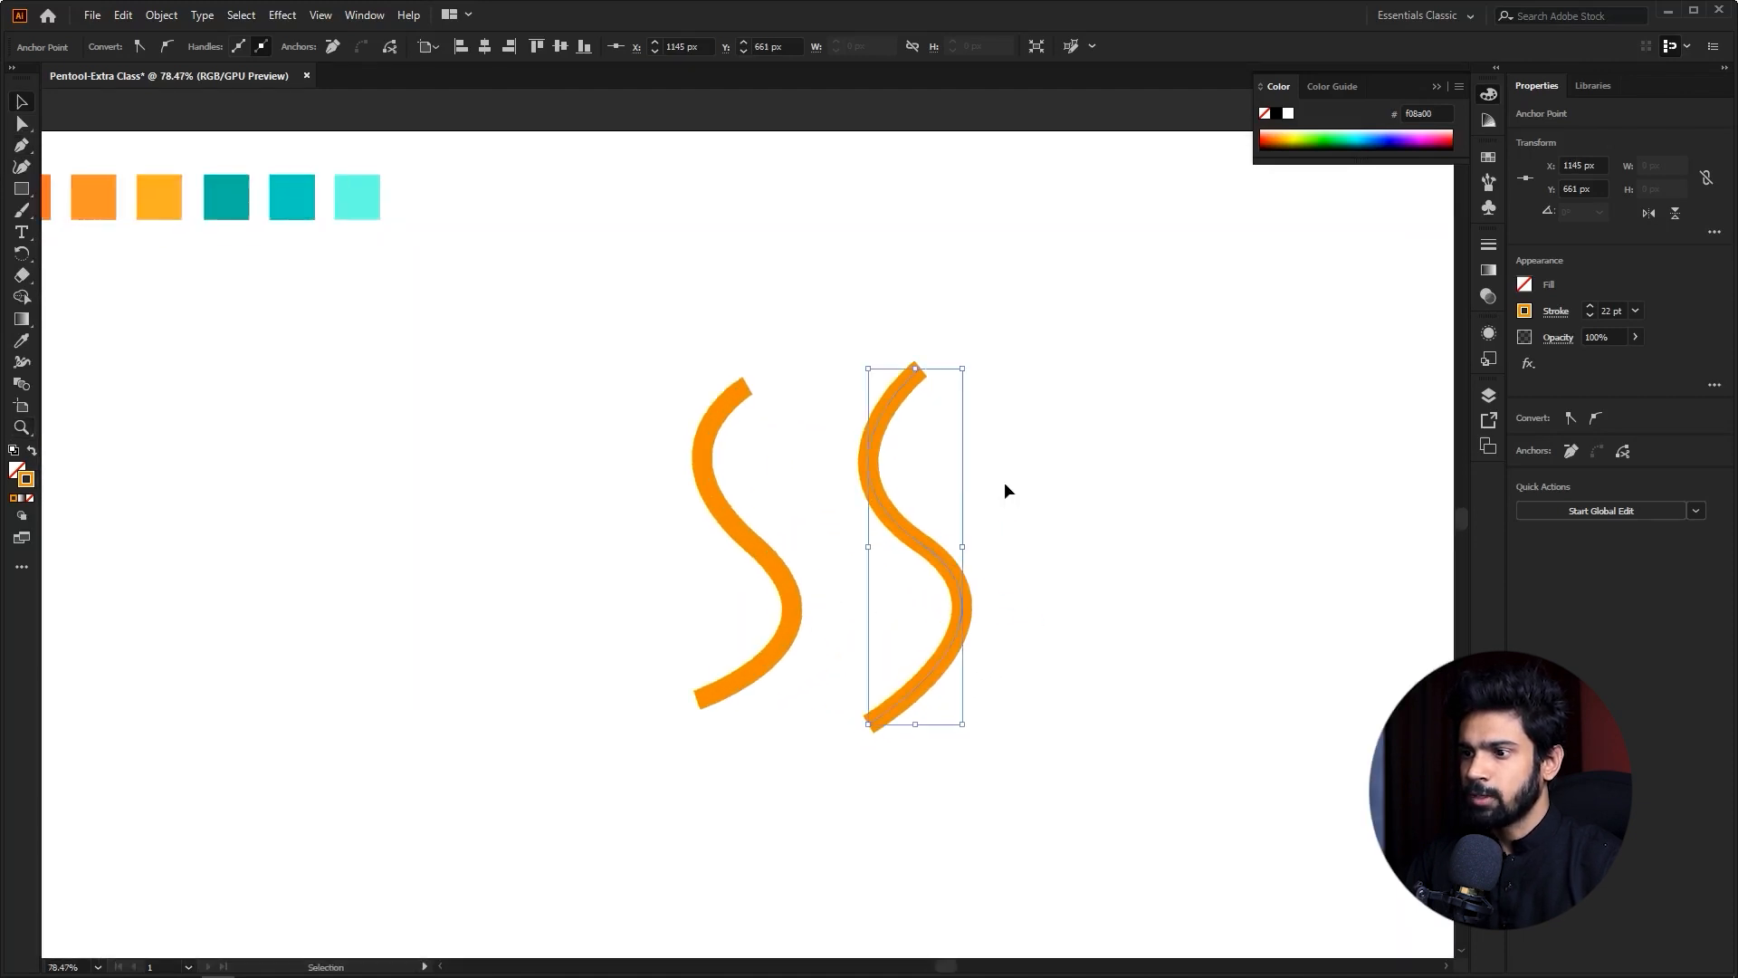
left_click(907, 533)
left_click_drag(878, 589, 1001, 585)
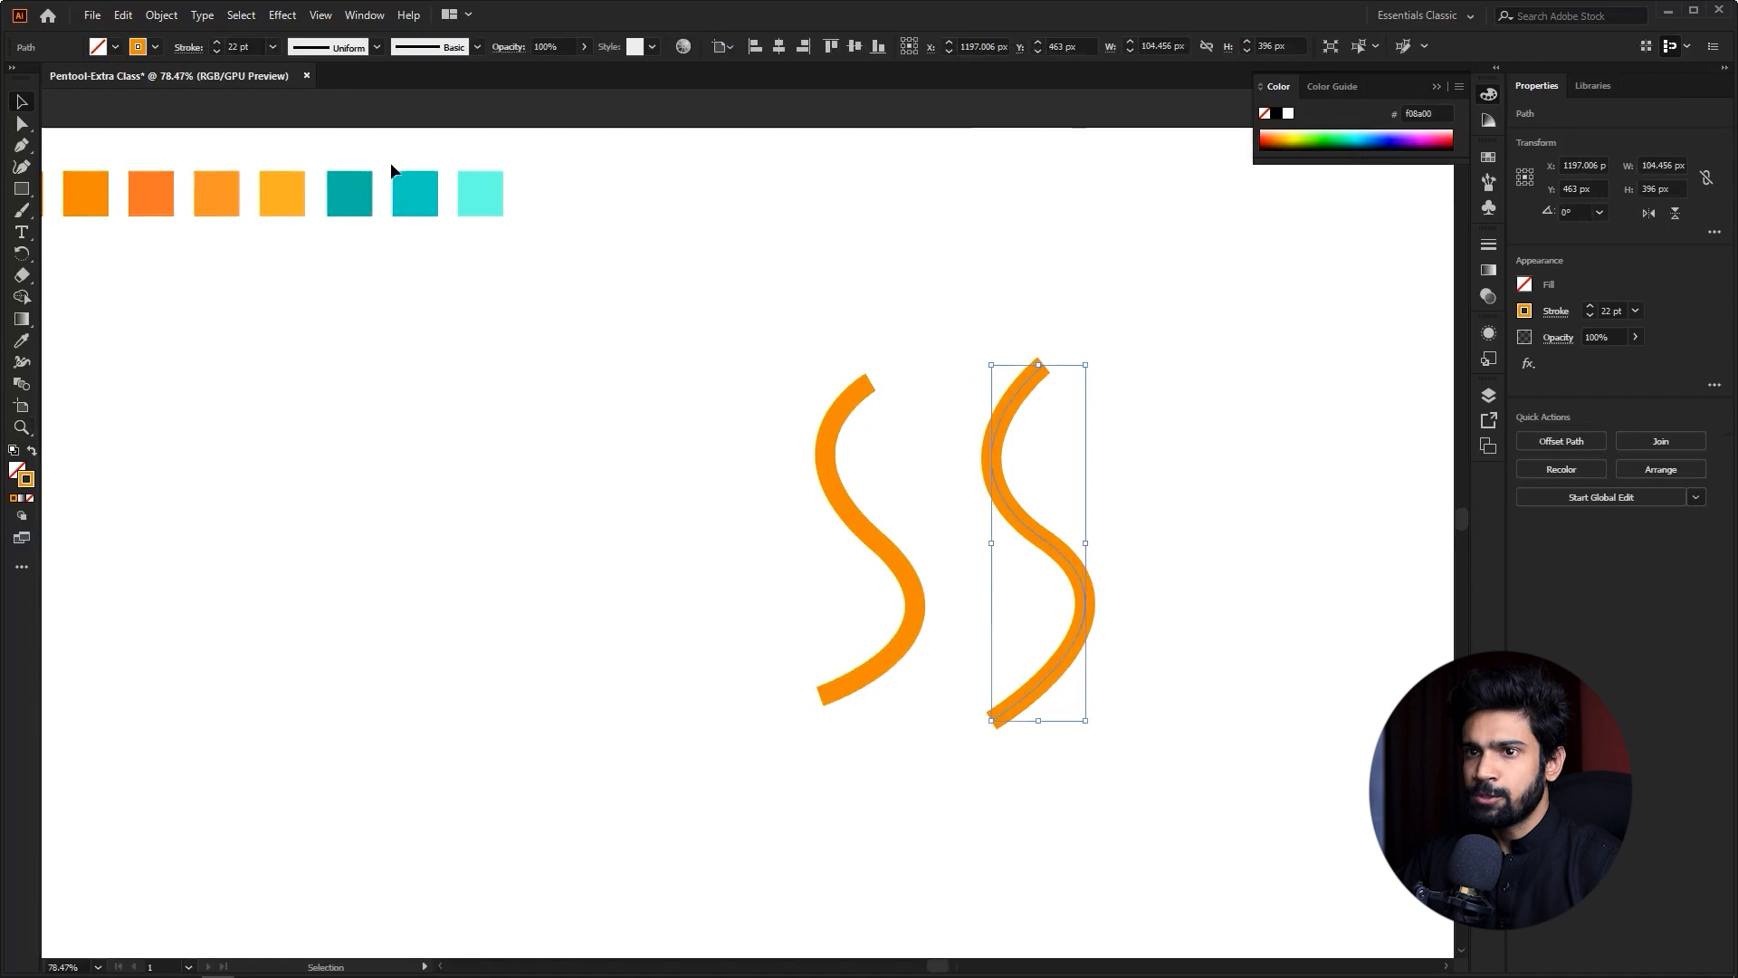
left_click(237, 46)
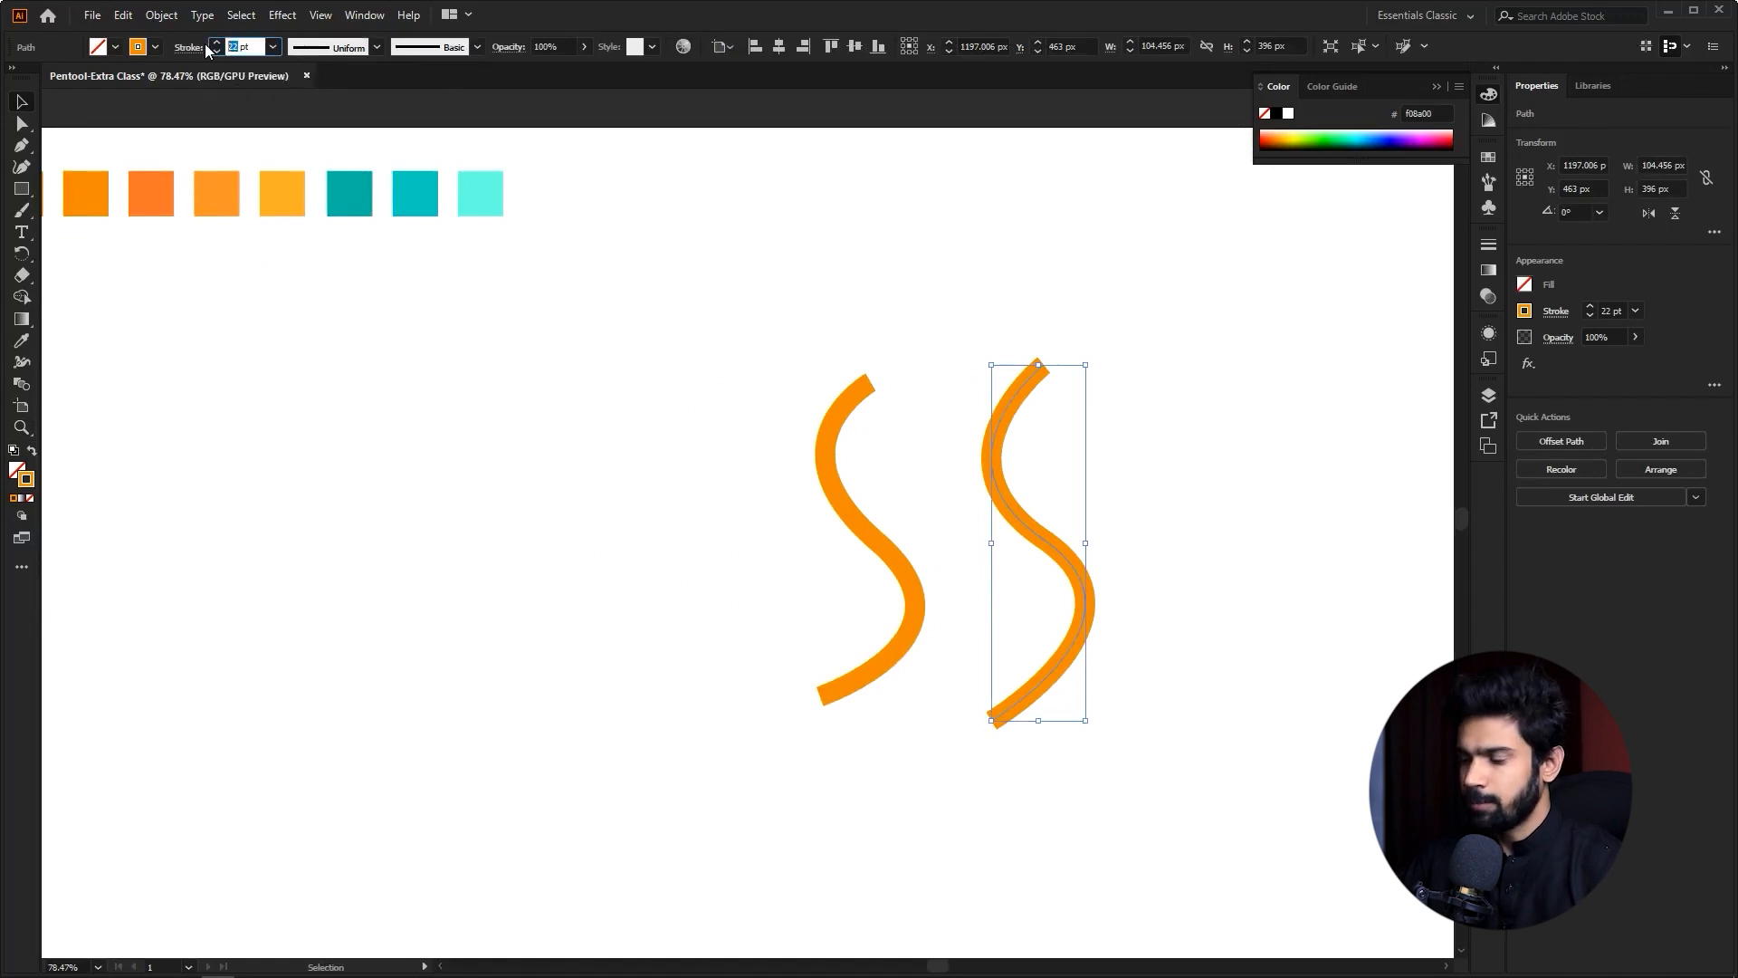
type("55")
key("Return")
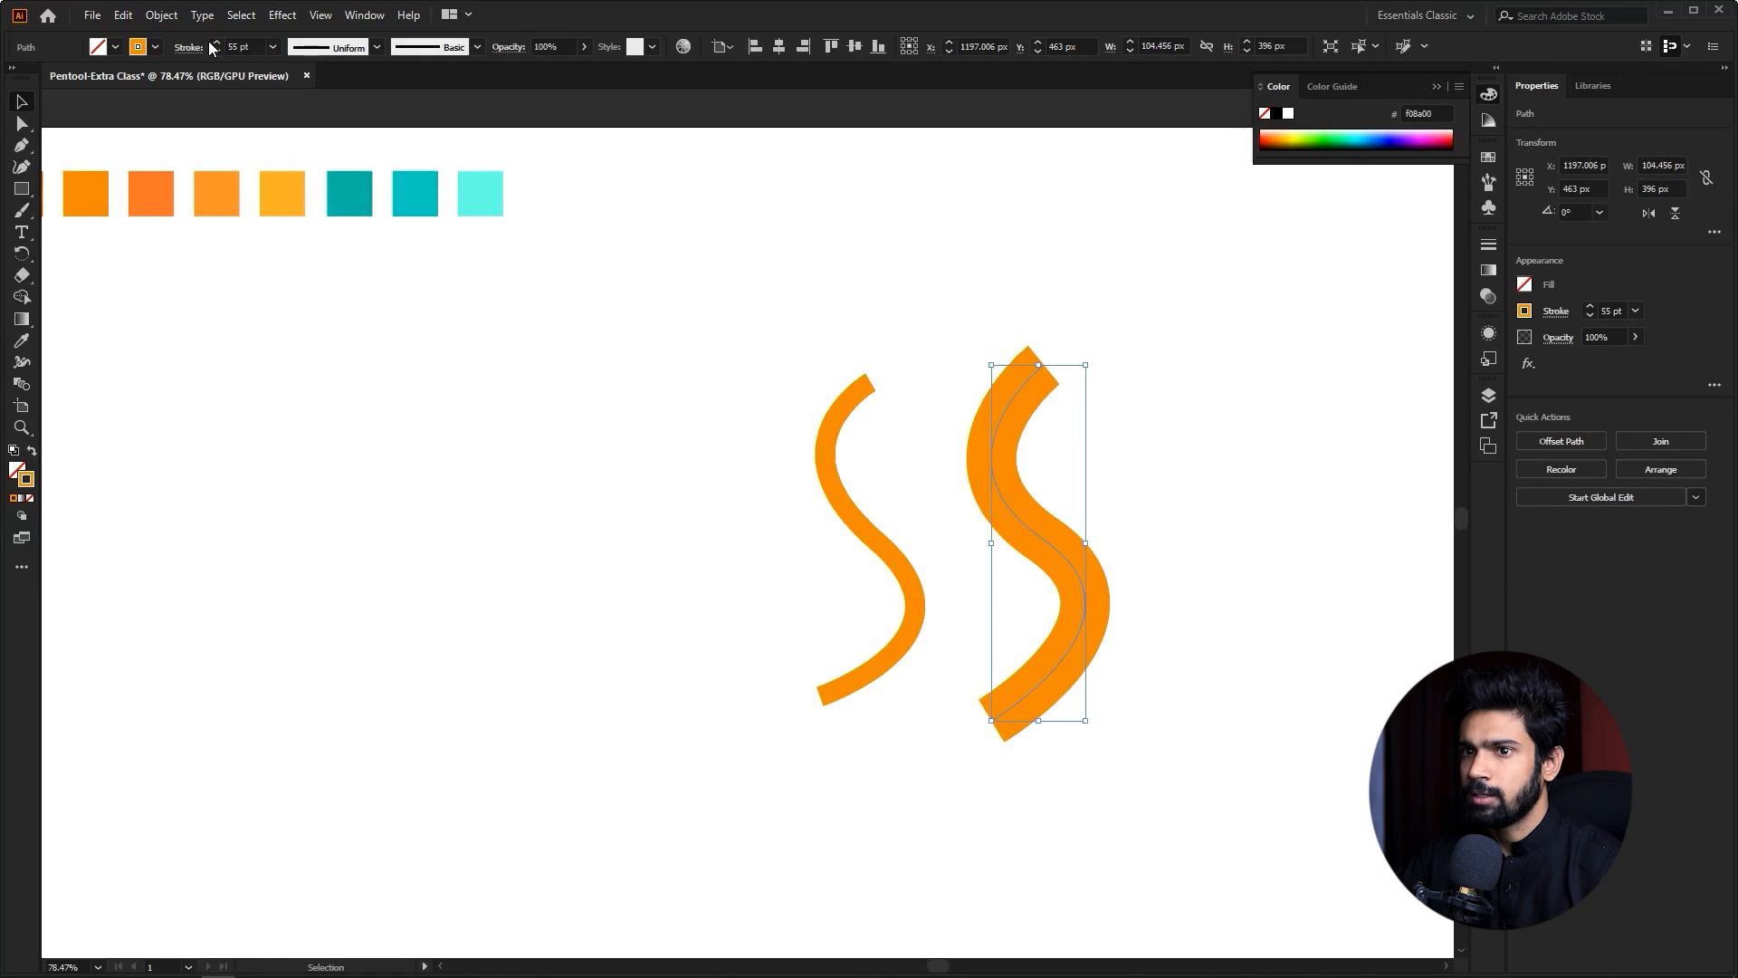
- Reduce the second curve's stroke weight stepwise to 27 pt
left_click(234, 47)
left_click(219, 52)
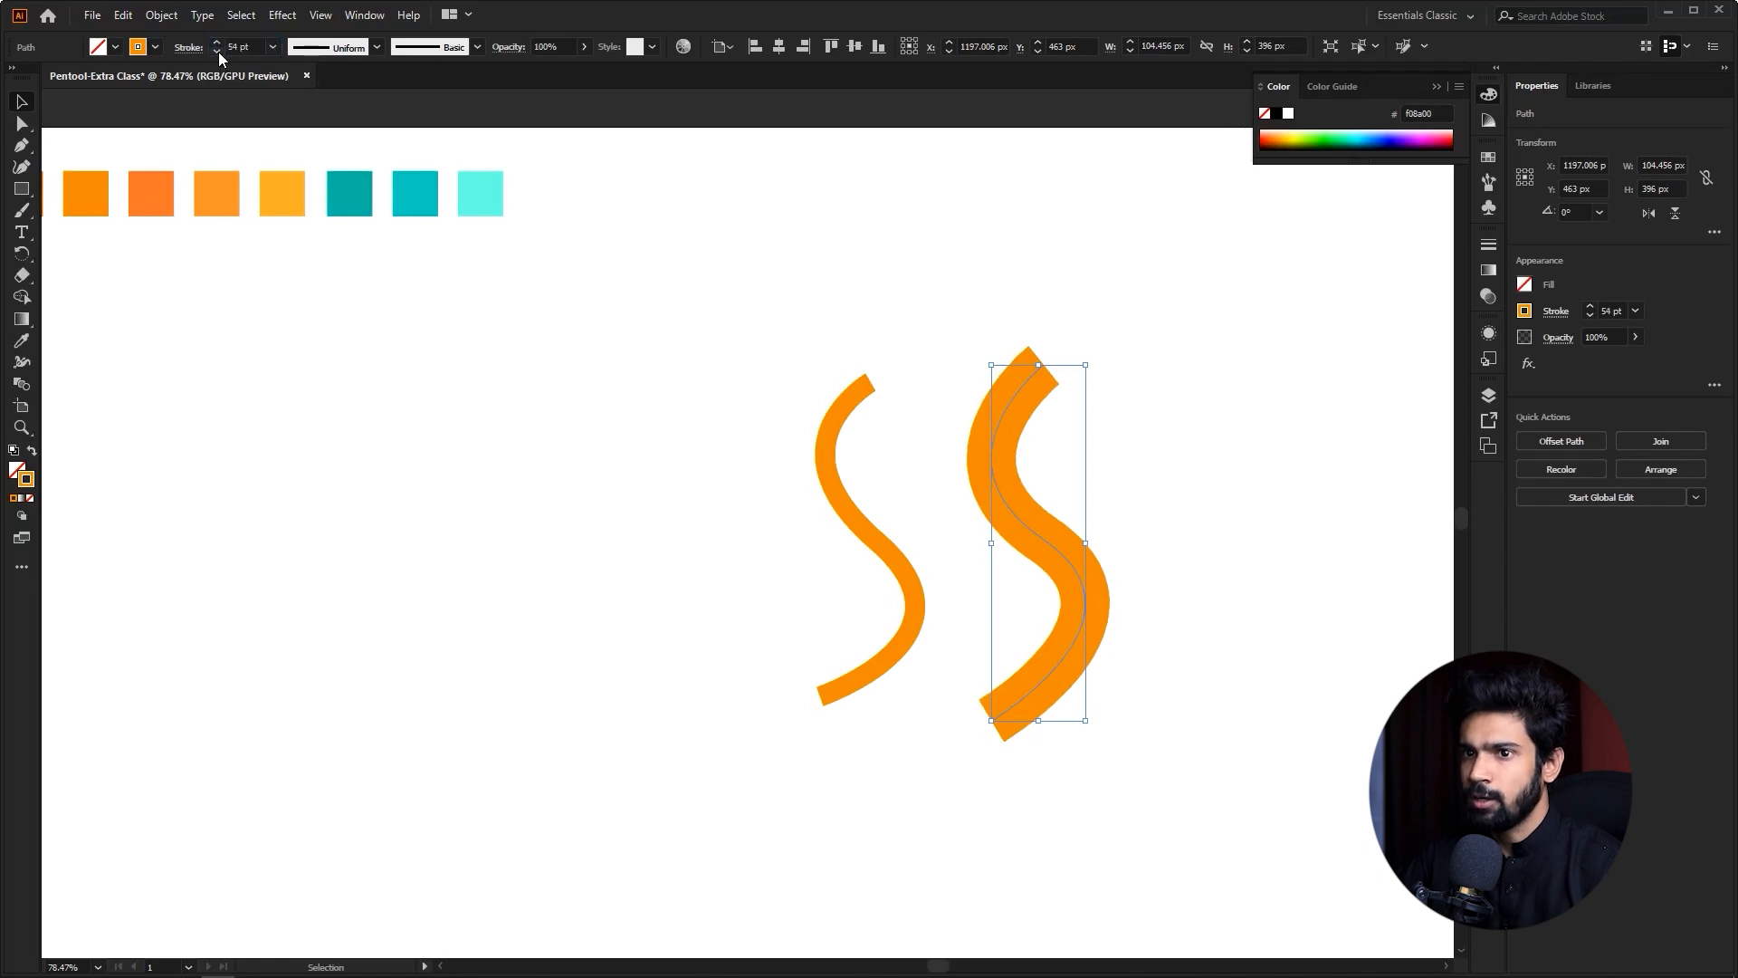
left_click_drag(219, 51, 219, 48)
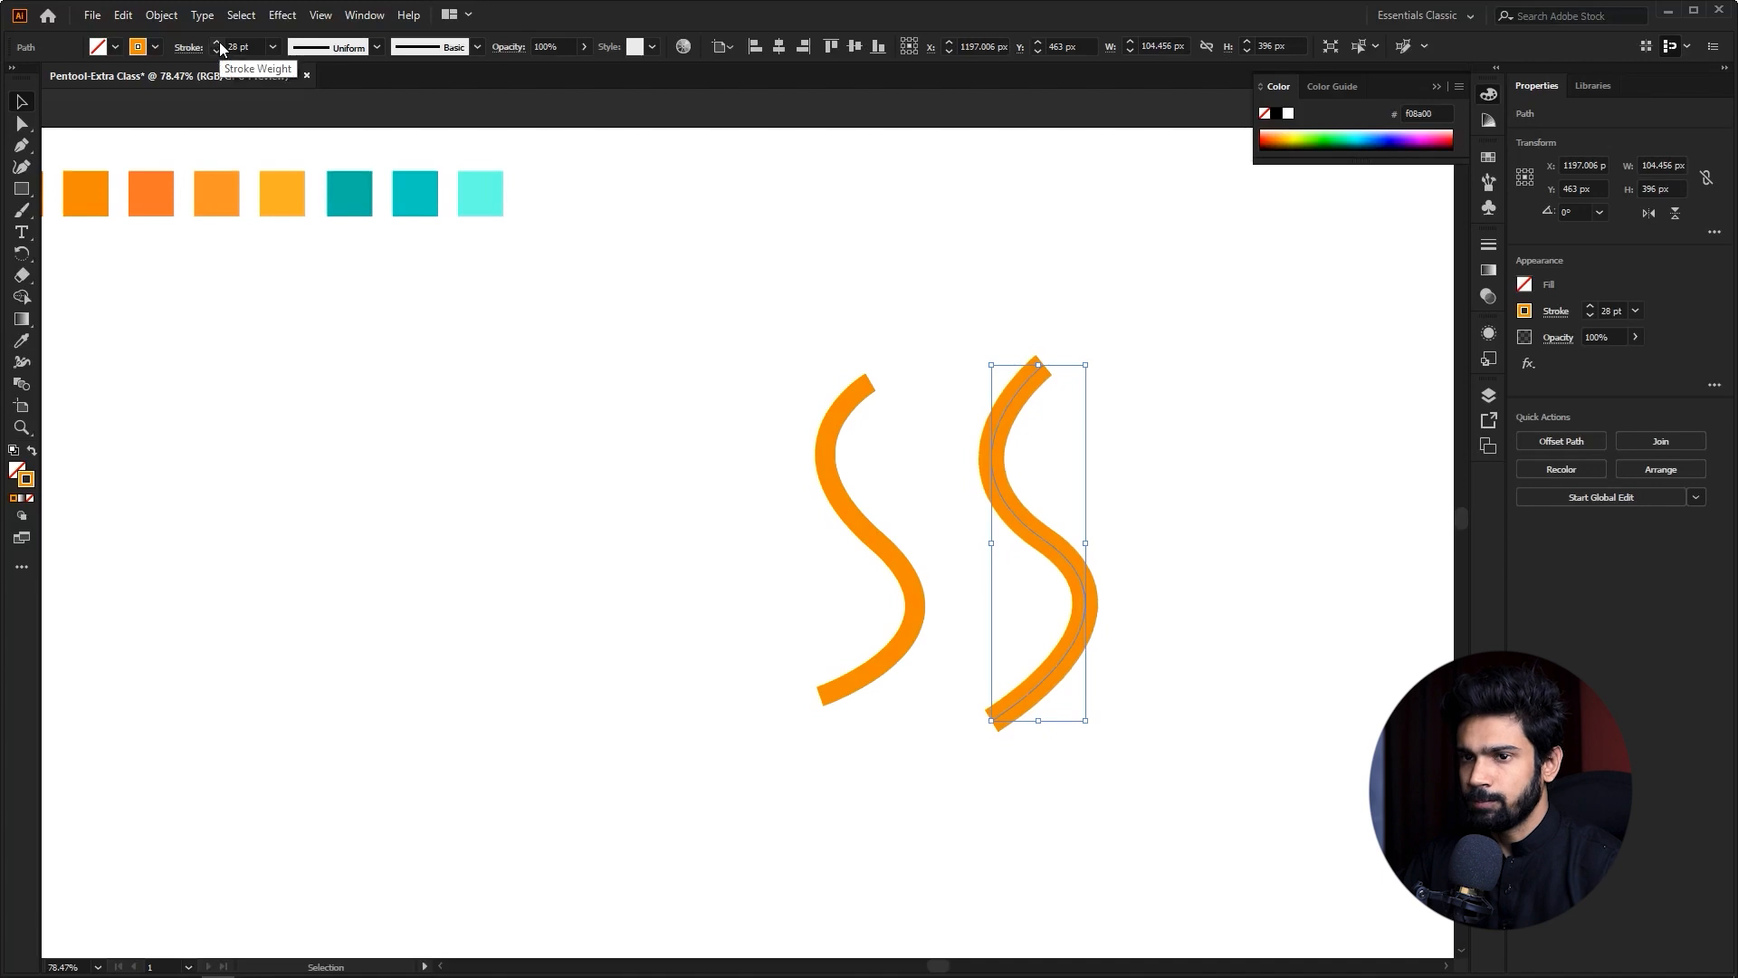
left_click(219, 52)
- Set the second curve's stroke weight to 20 pt, raise it to 22 pt and deselect the curve
left_click(232, 47)
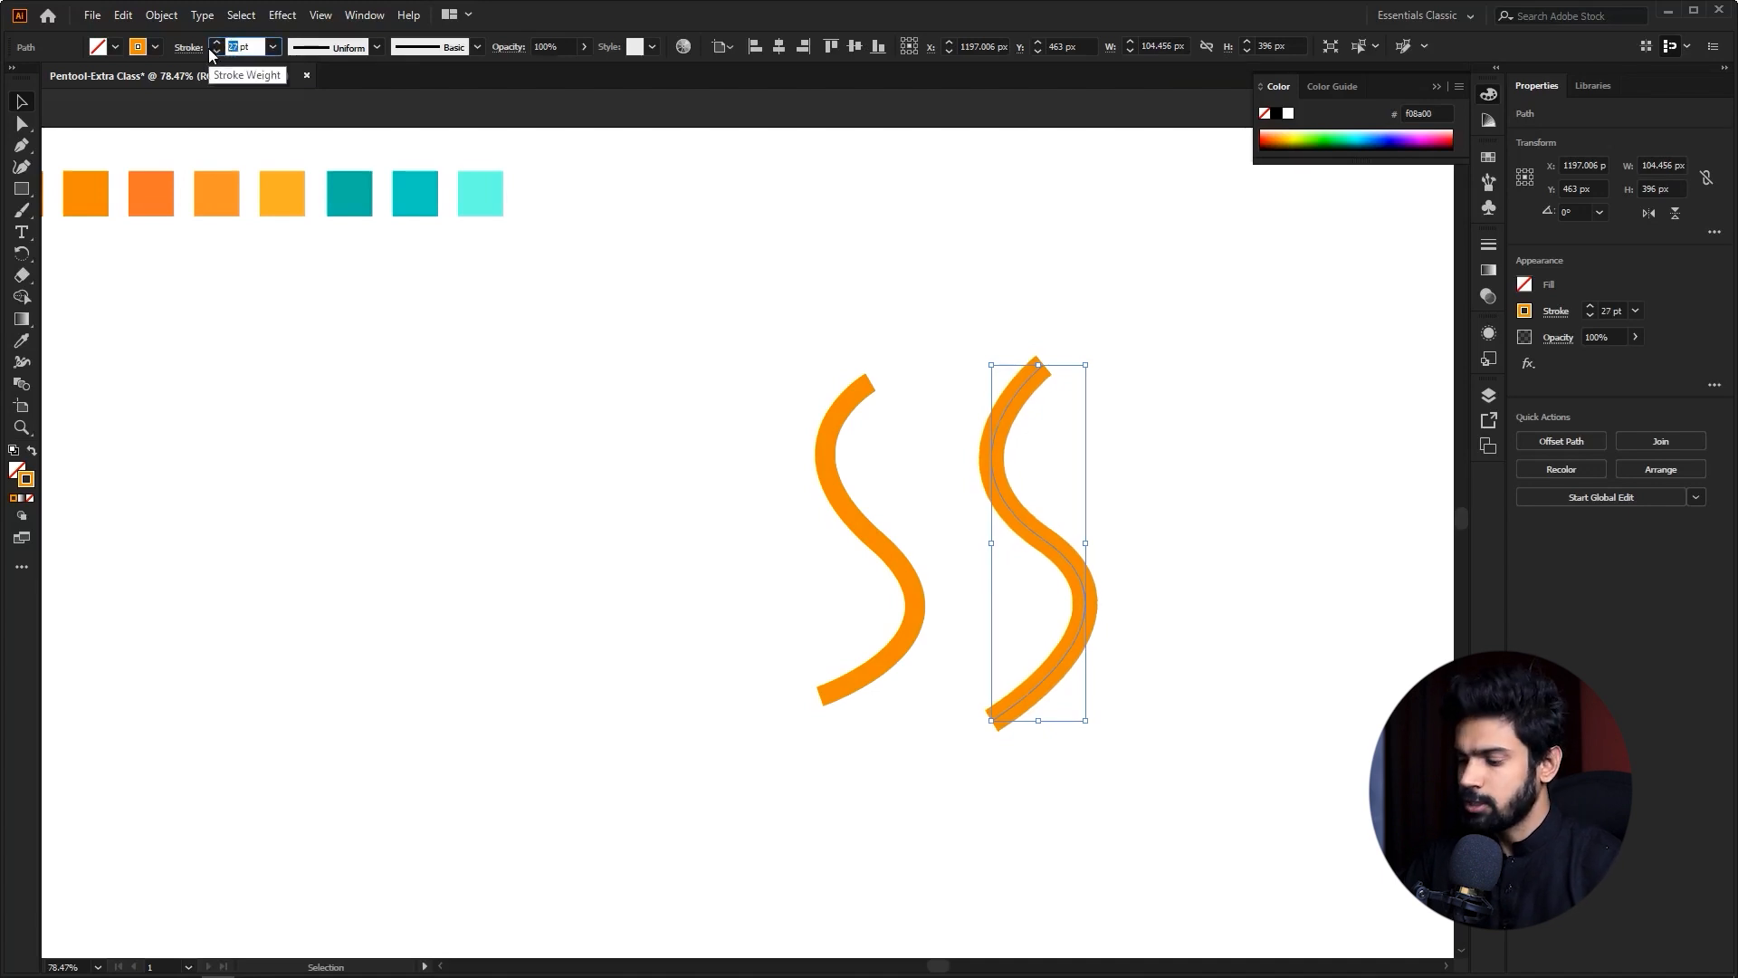
type("20")
key("Return")
left_click(219, 41)
left_click(219, 41)
left_click(1179, 526)
- Apply the half-round Width Profile 6 to the stroke of the second S-shaped curve
key("z")
left_click_drag(1179, 526, 1360, 582)
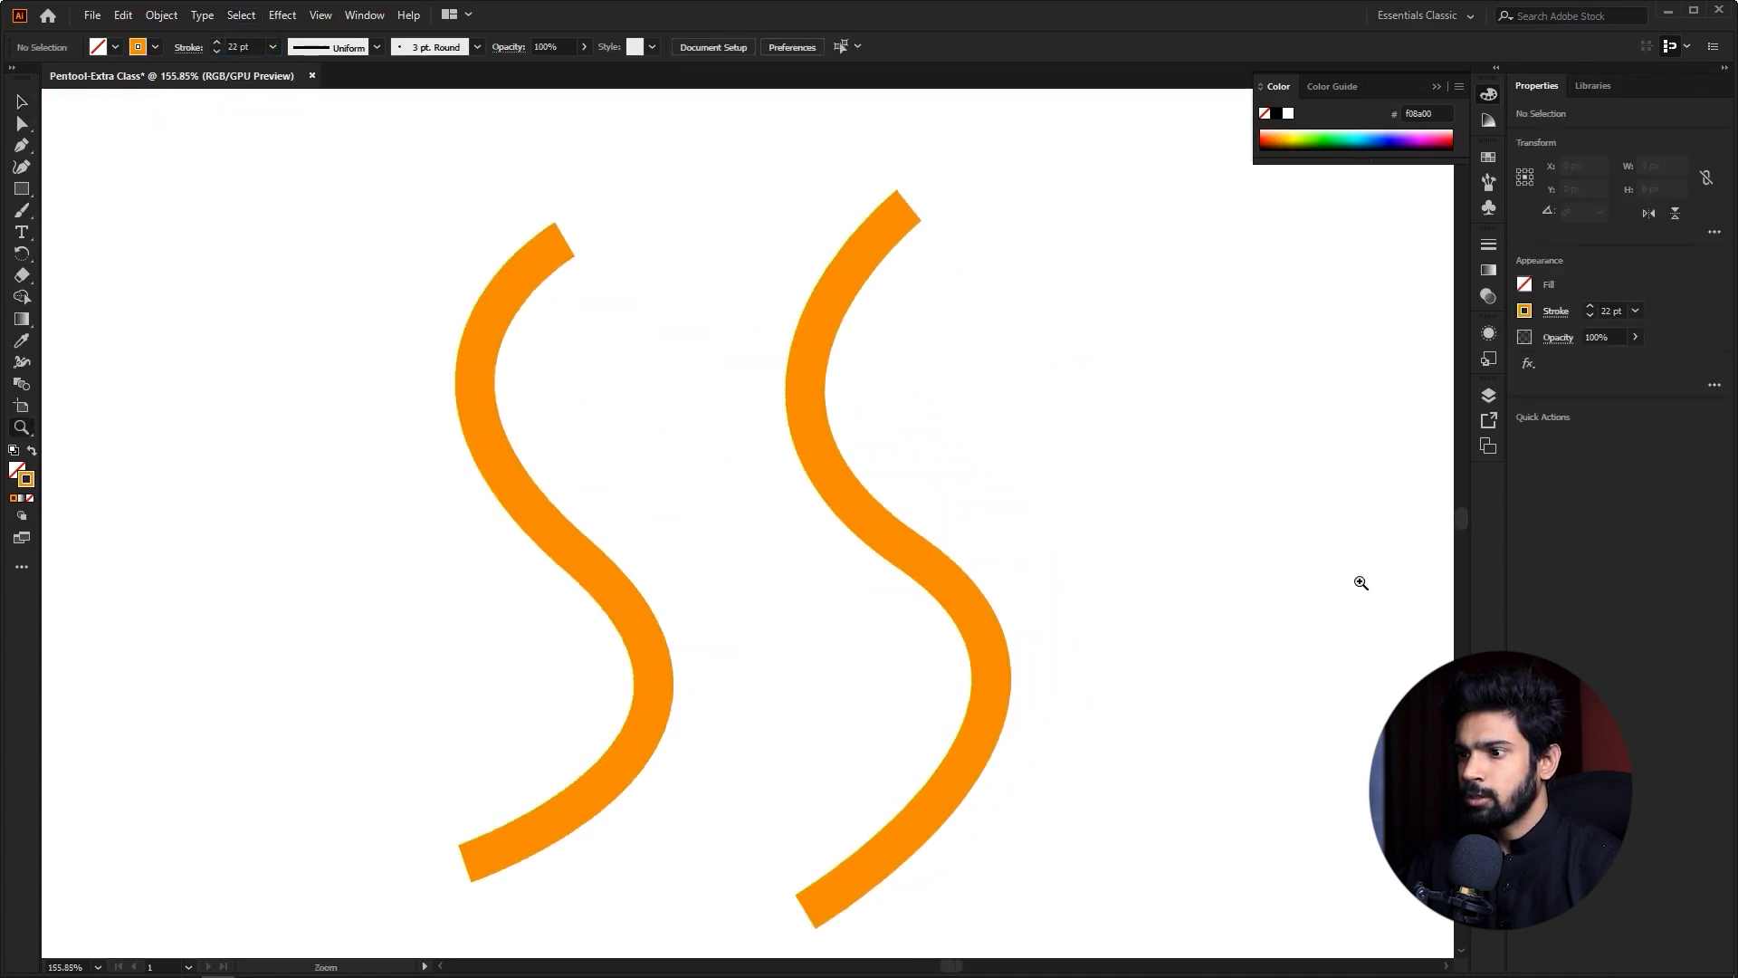
left_click_drag(1021, 543, 935, 535)
key("v")
left_click(915, 562)
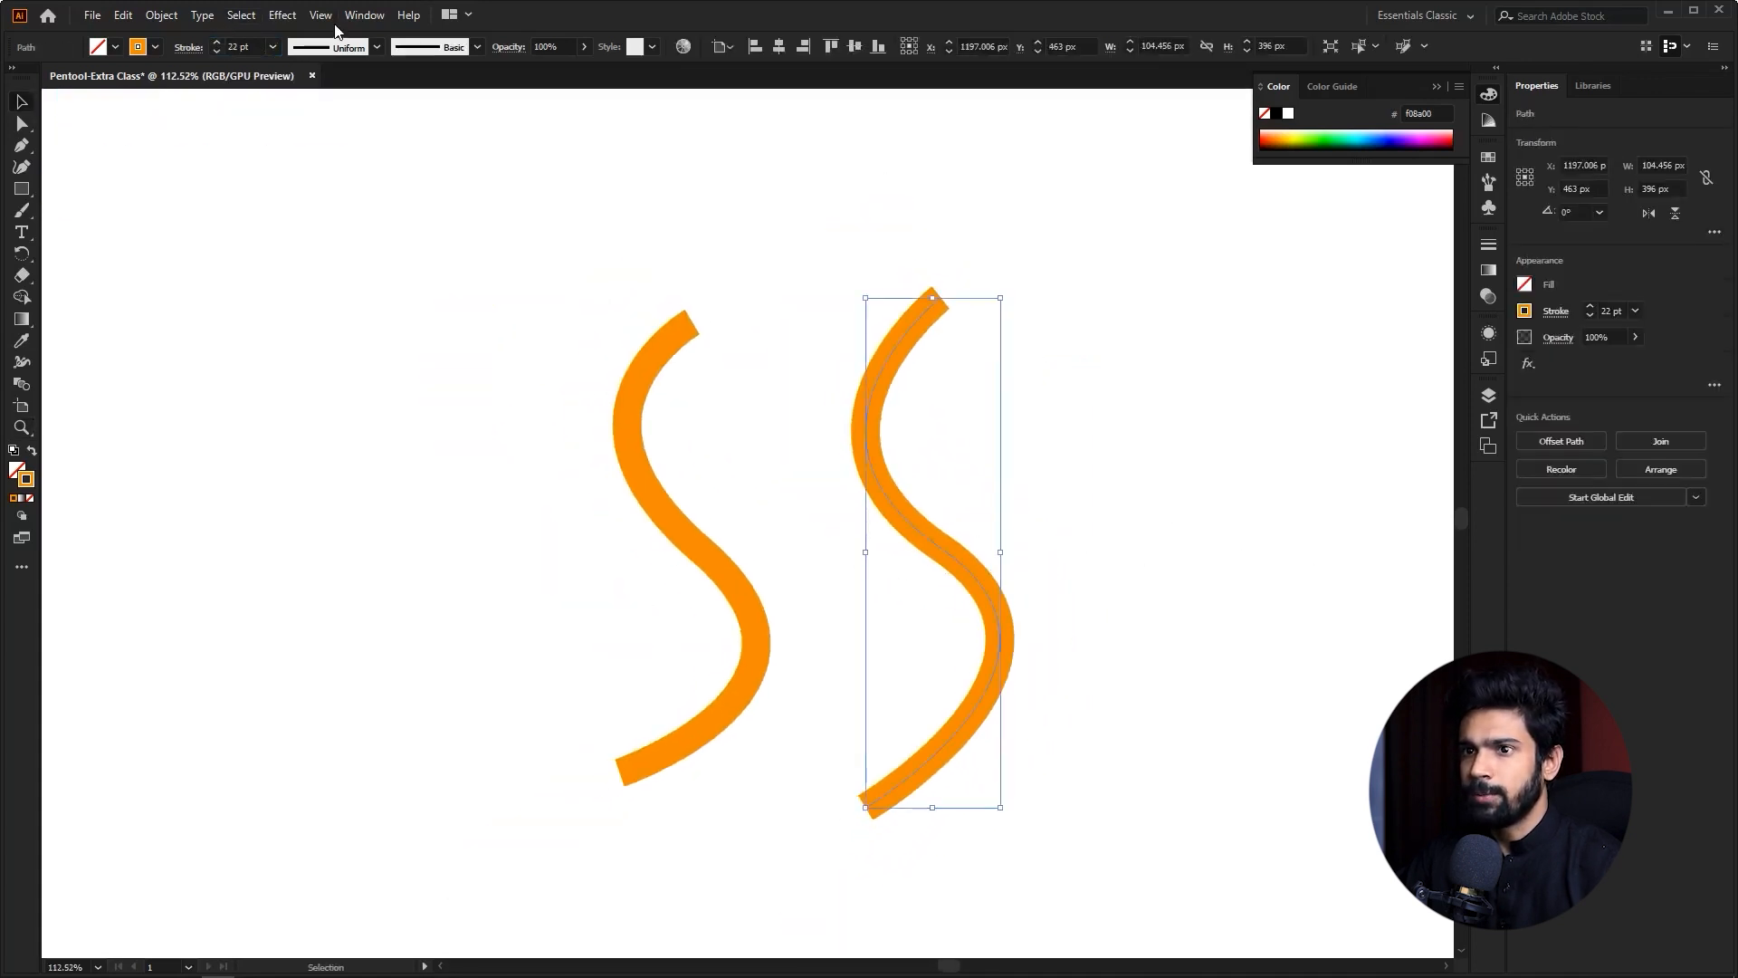
left_click(374, 48)
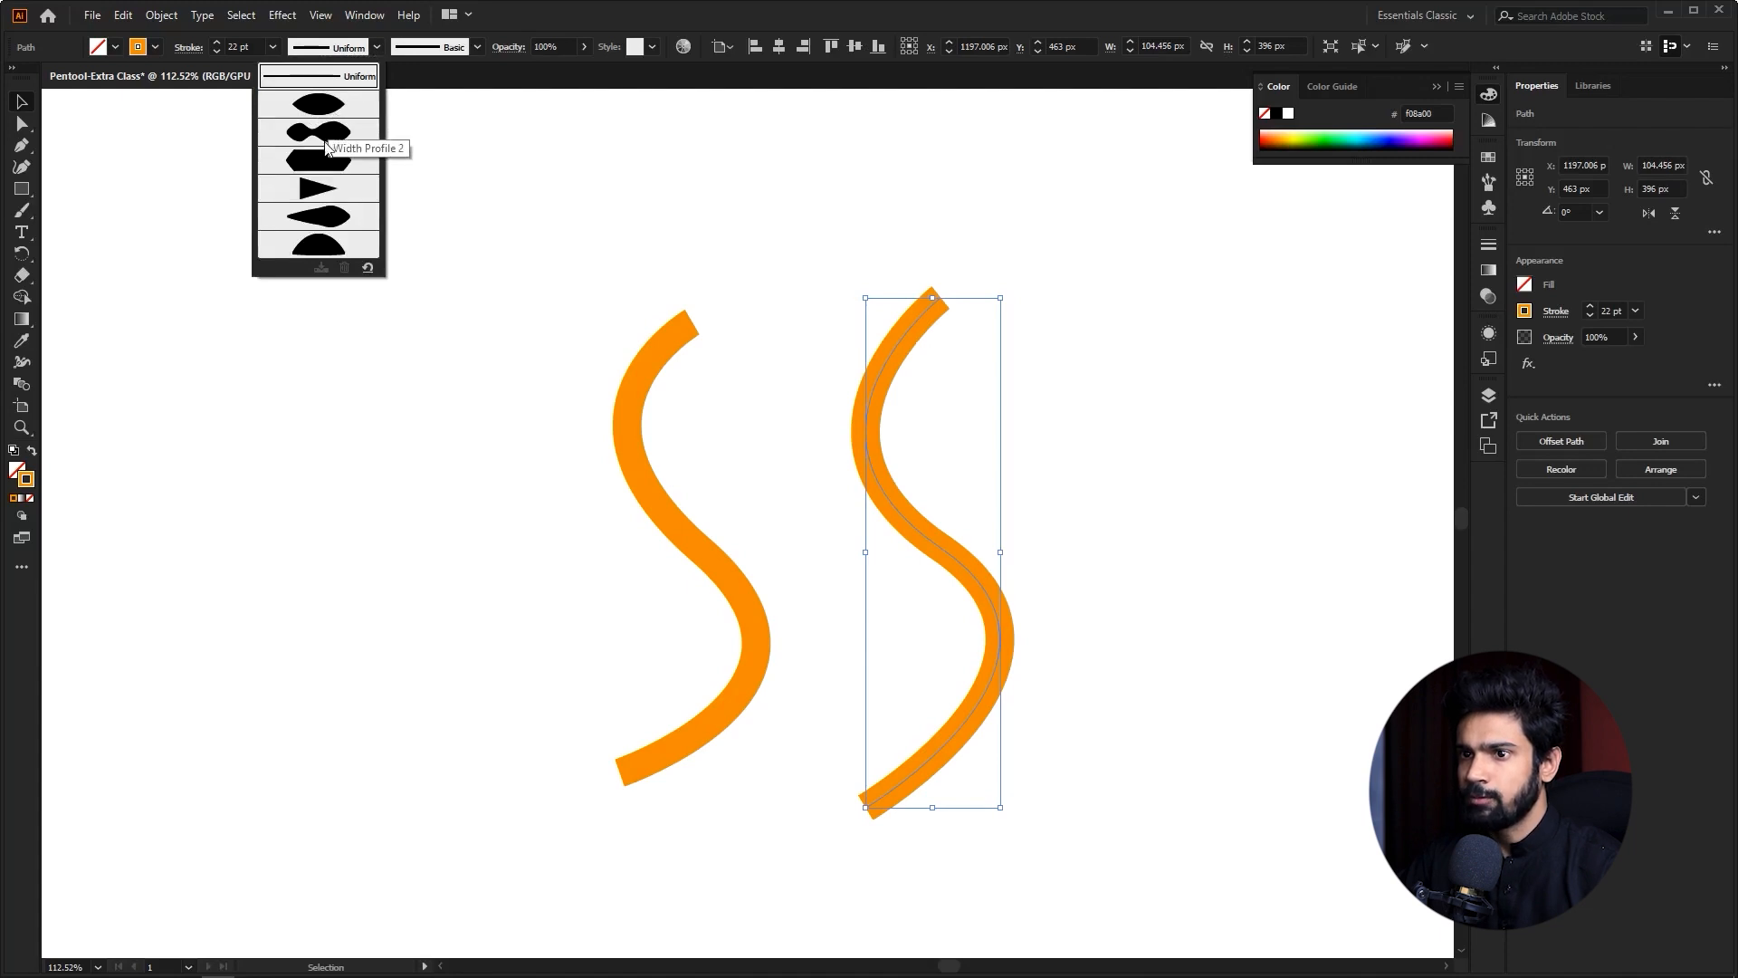
left_click(336, 252)
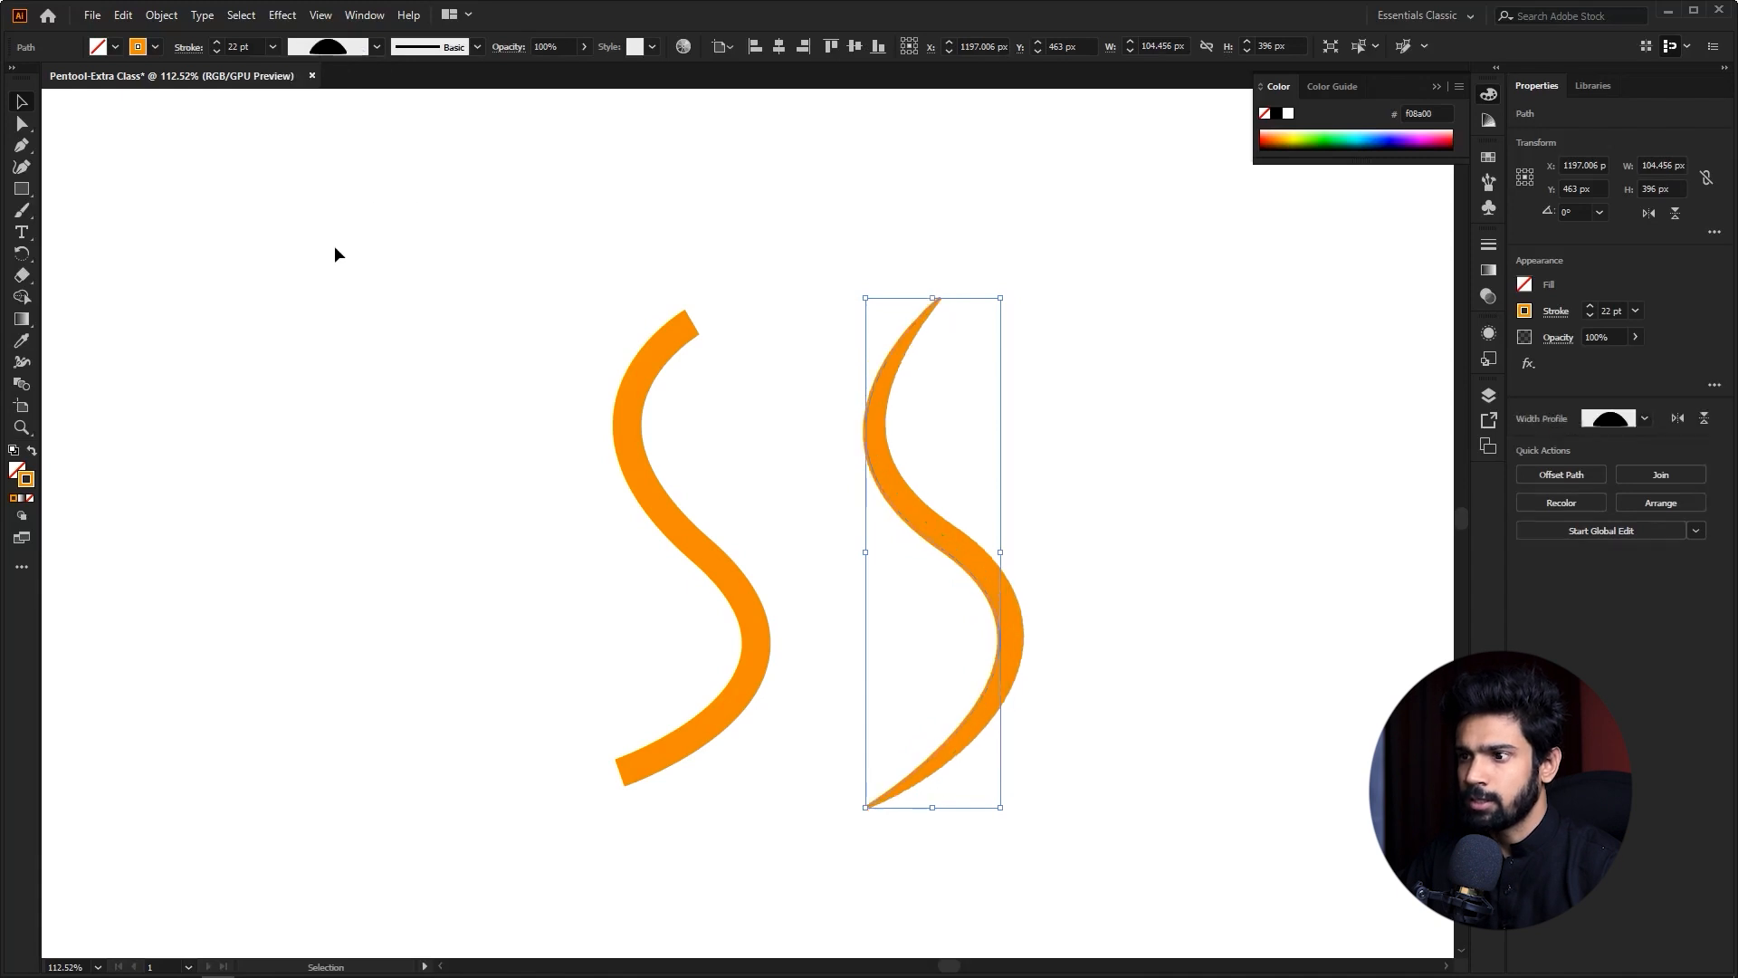
left_click(1060, 524)
- Change the second curve's stroke to the triangular Width Profile 4
left_click(941, 583)
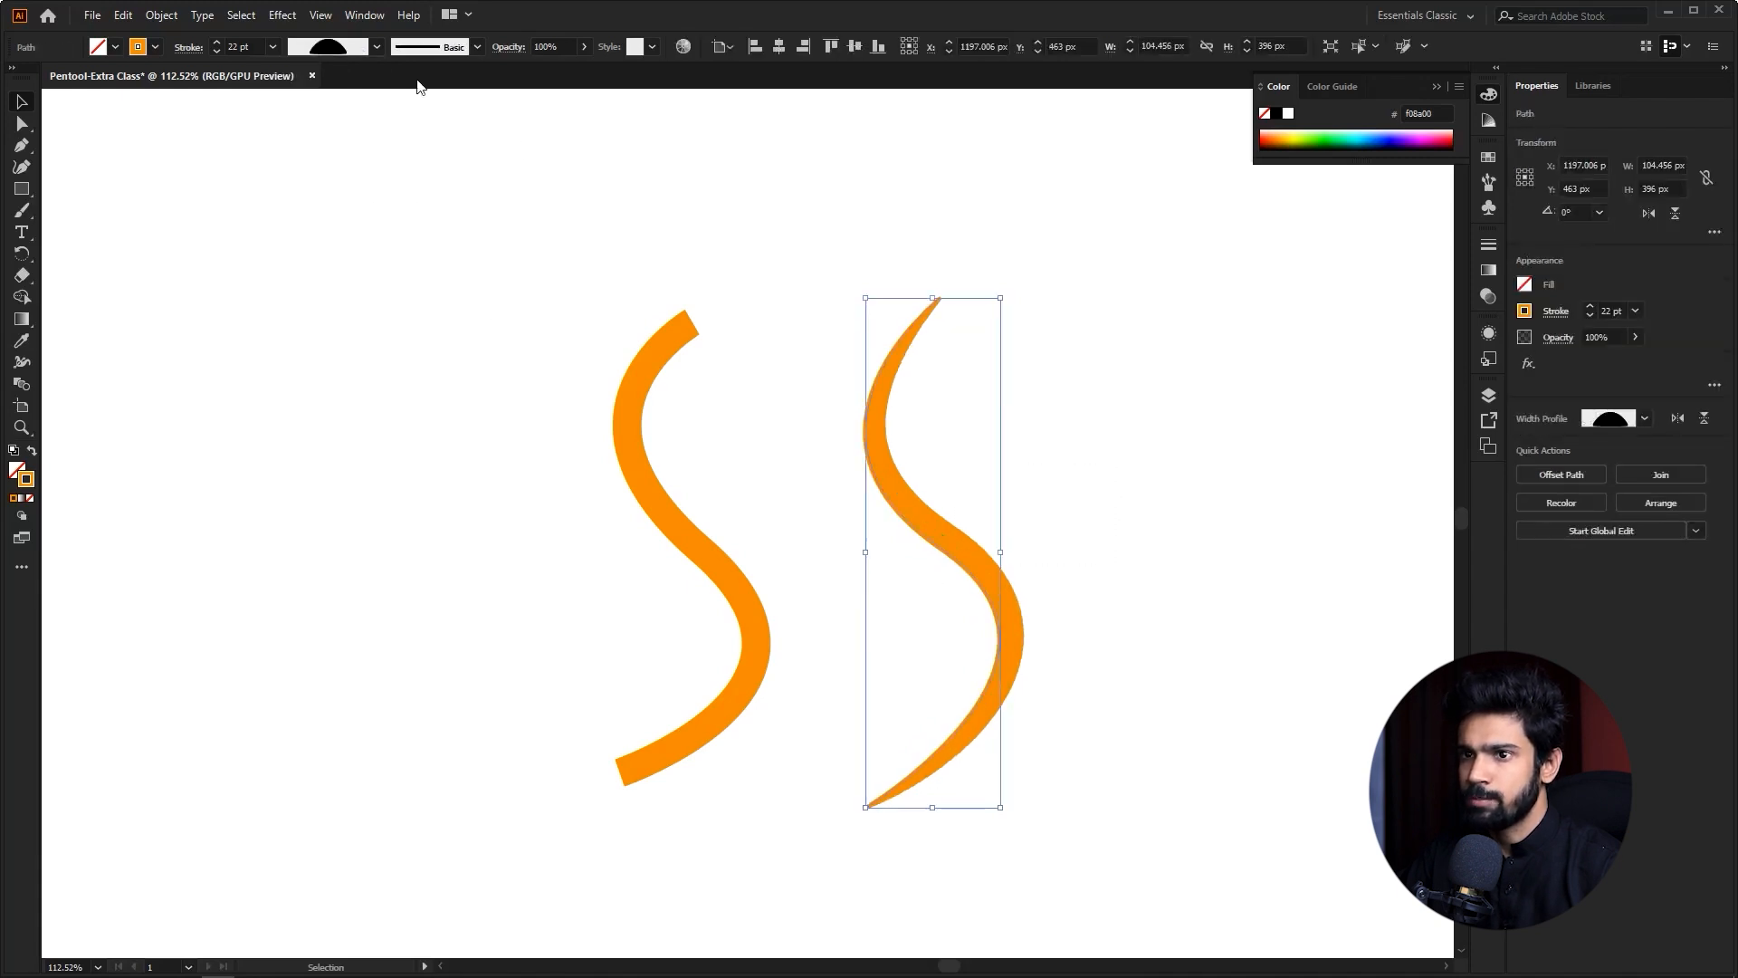
left_click(378, 46)
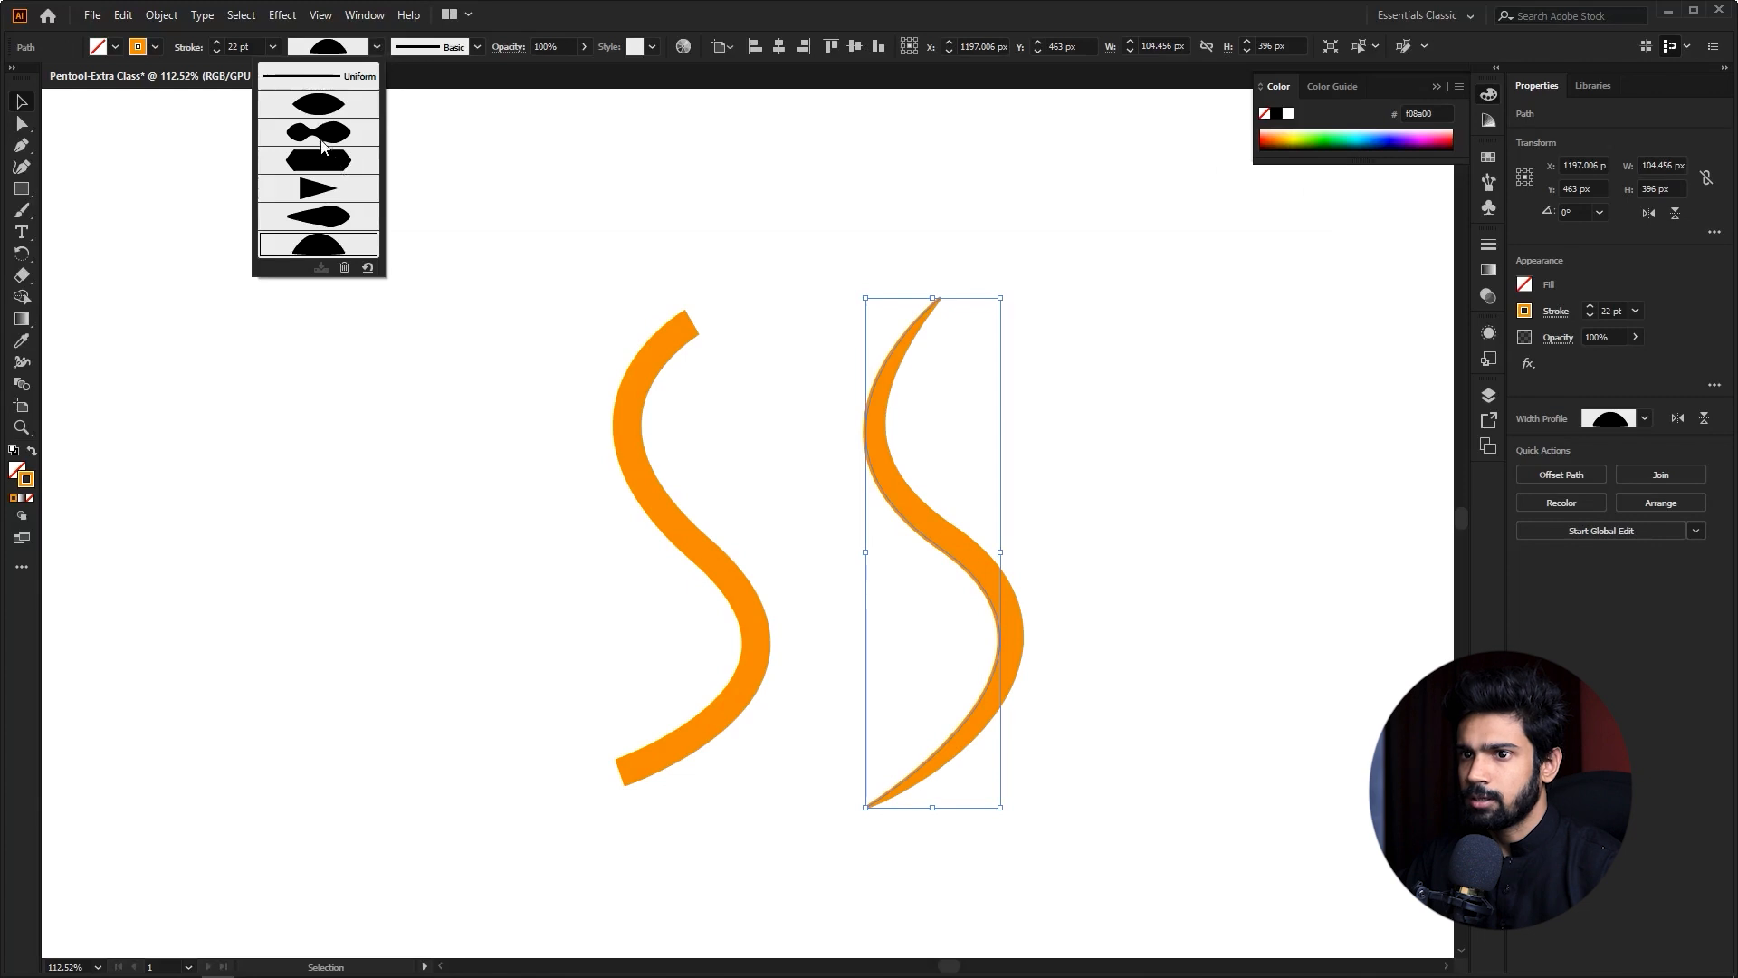
left_click(323, 182)
left_click(852, 349)
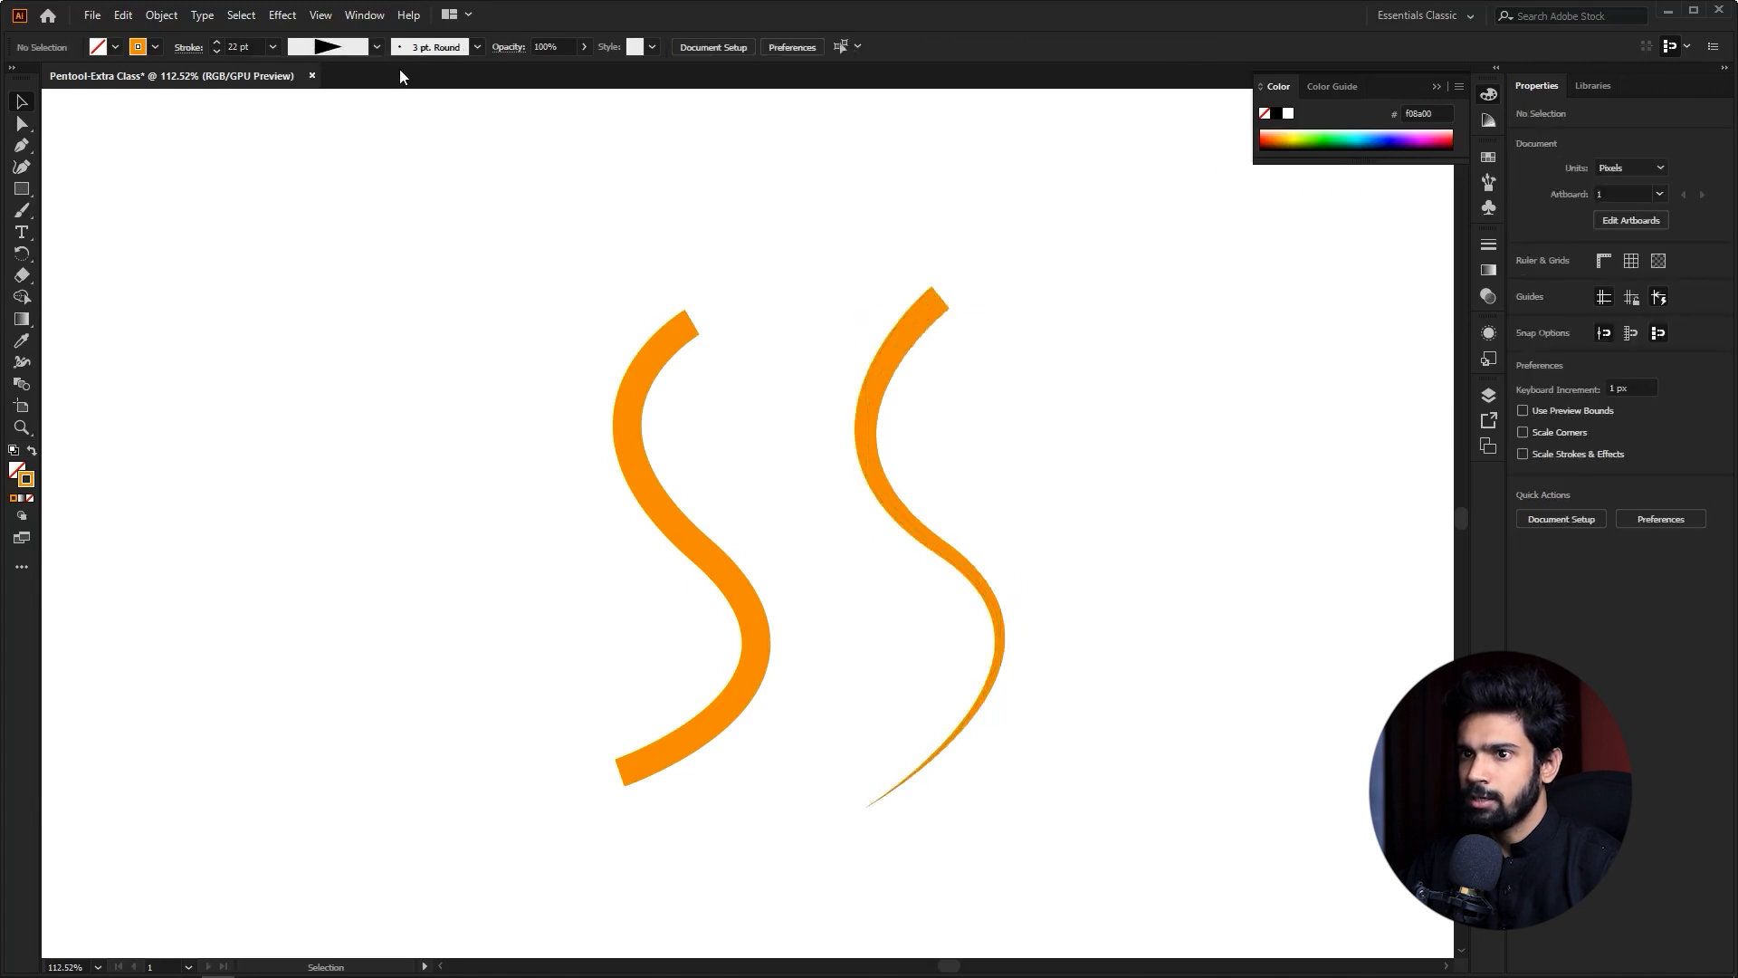
- Apply the lens-shaped Width Profile 1 to the second curve so its stroke tapers at both ends
left_click(376, 47)
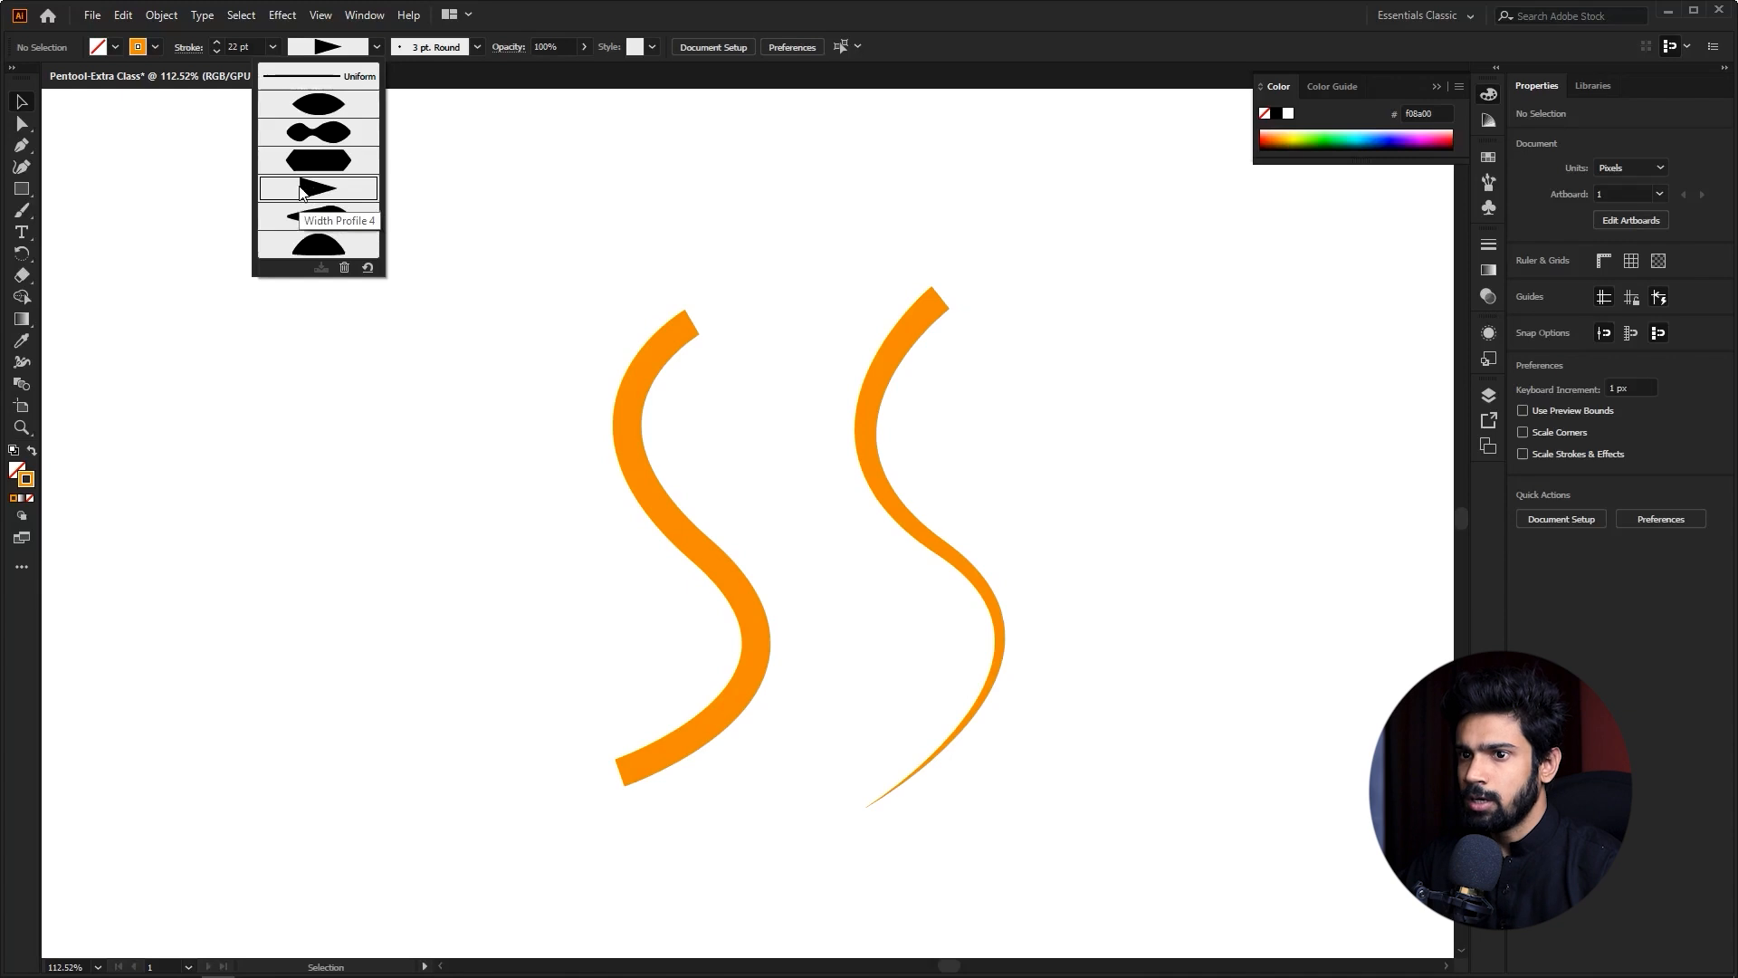
left_click(342, 114)
left_click(861, 491)
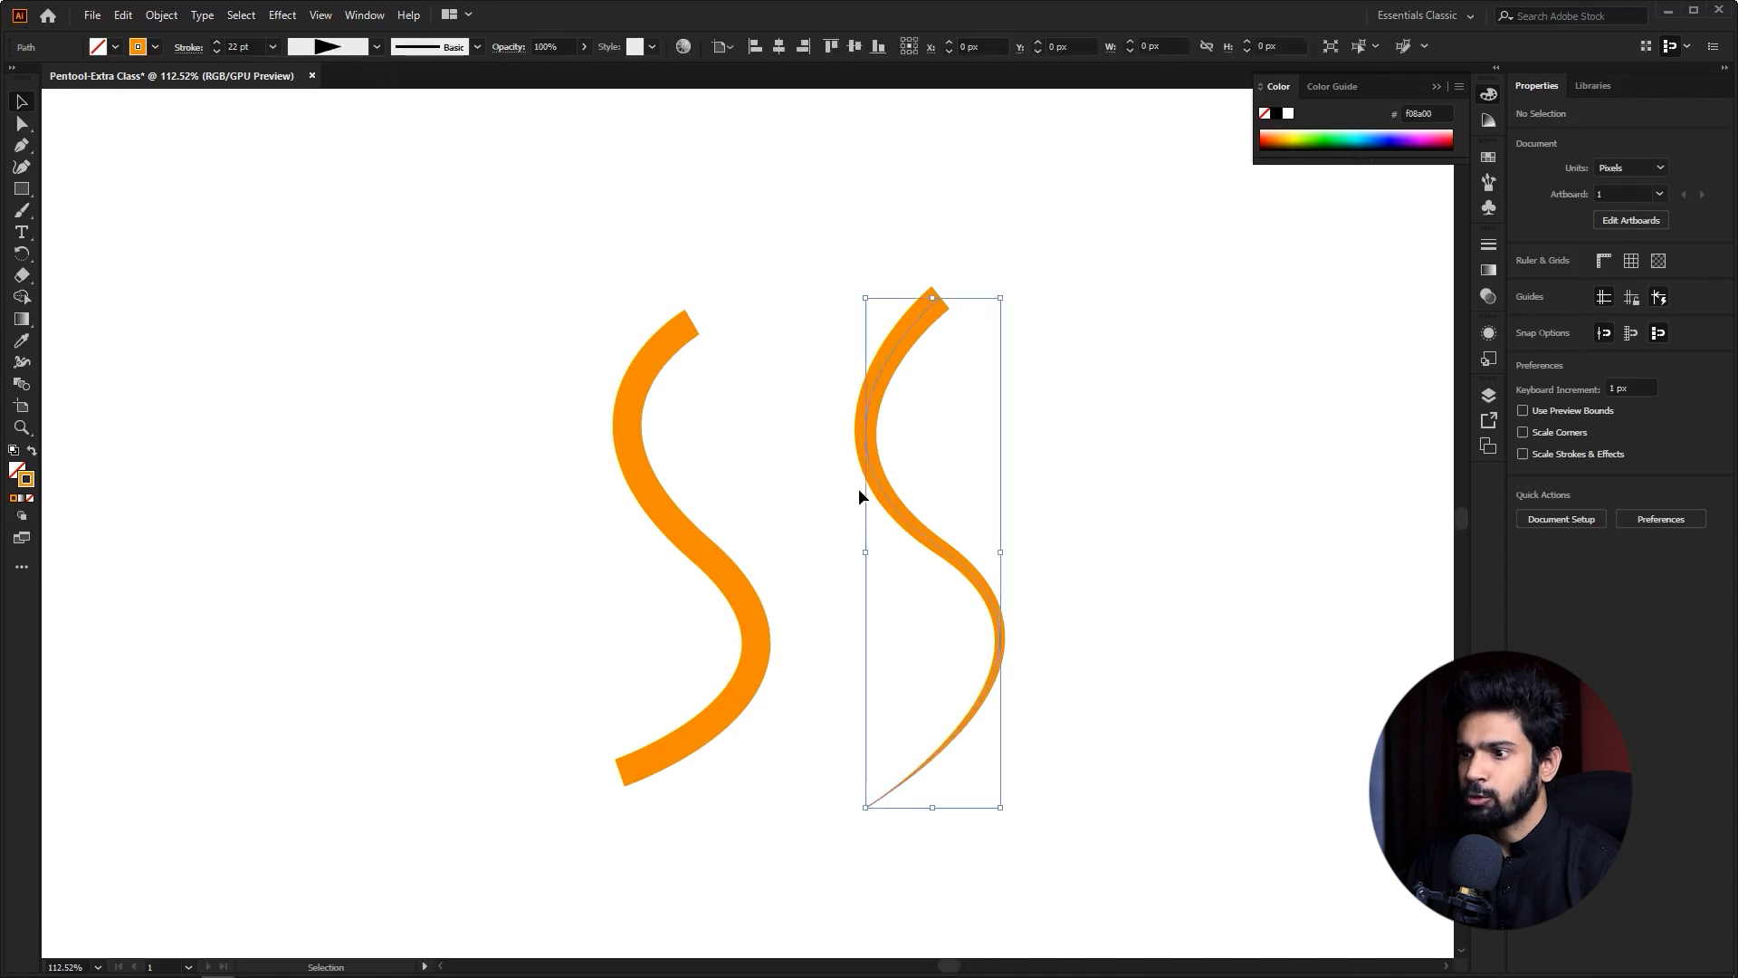
left_click(353, 52)
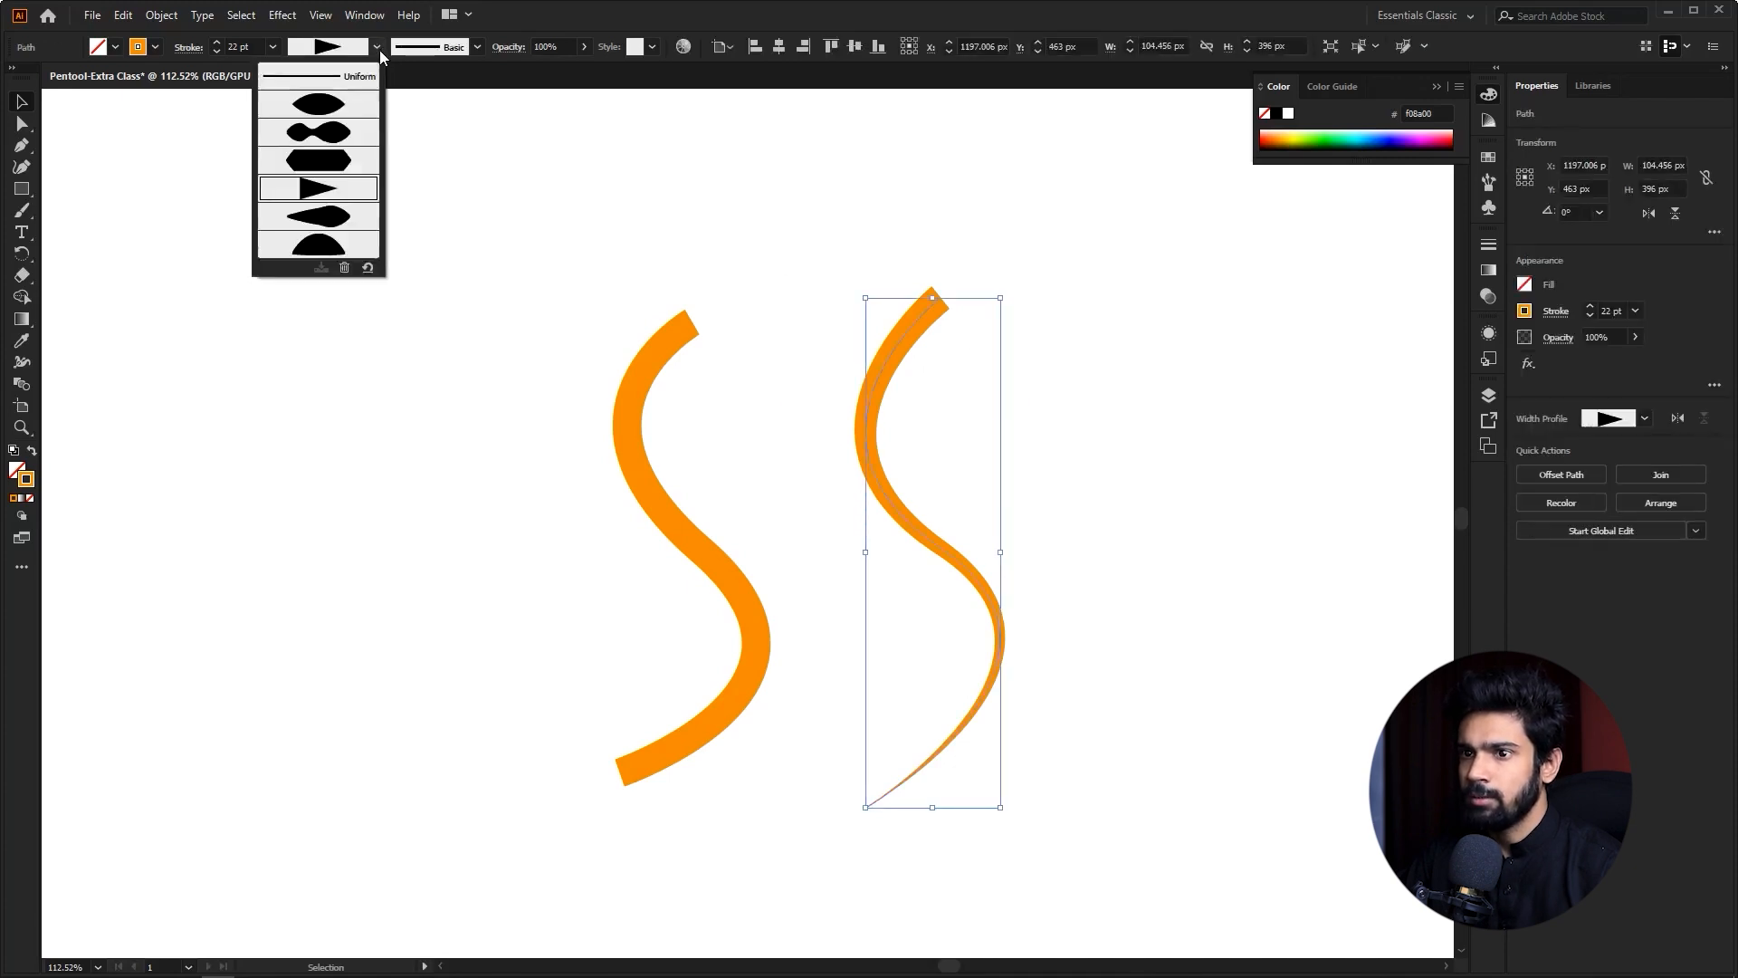
left_click(338, 116)
left_click(527, 289)
key("ctrl+space")
left_click_drag(527, 284, 585, 277)
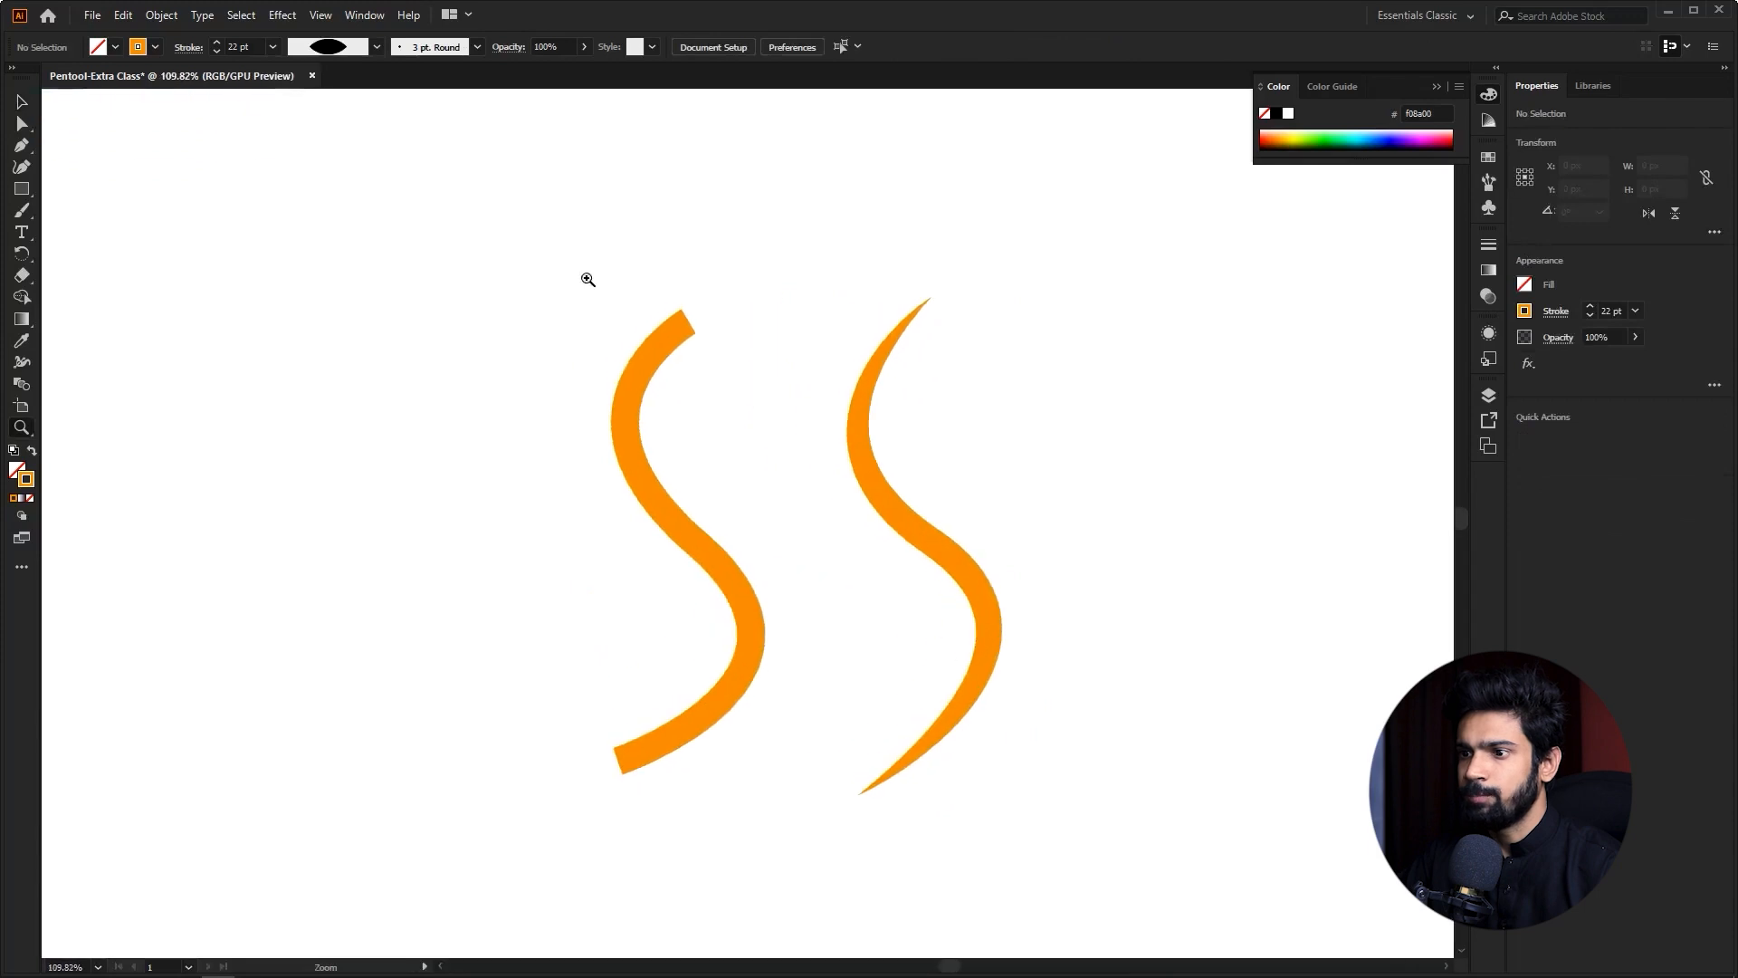
- Delete the first S-shaped curve with the uniform stroke width
left_click(378, 52)
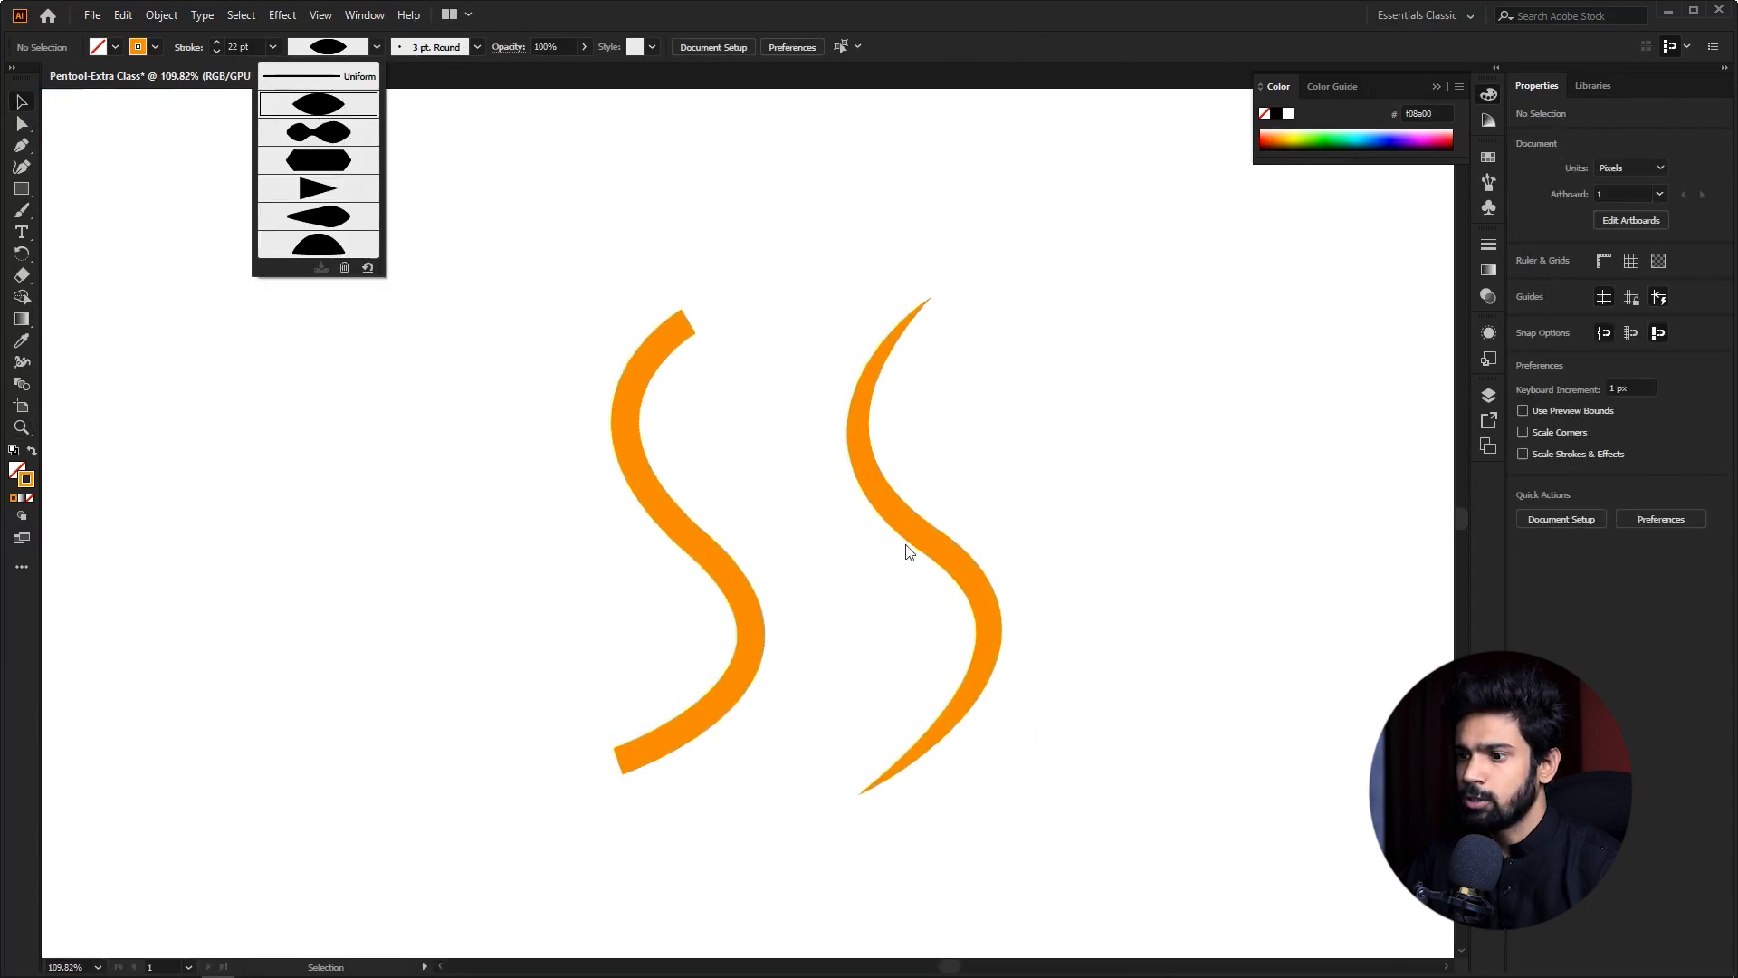
left_click_drag(778, 495, 598, 612)
key("Delete")
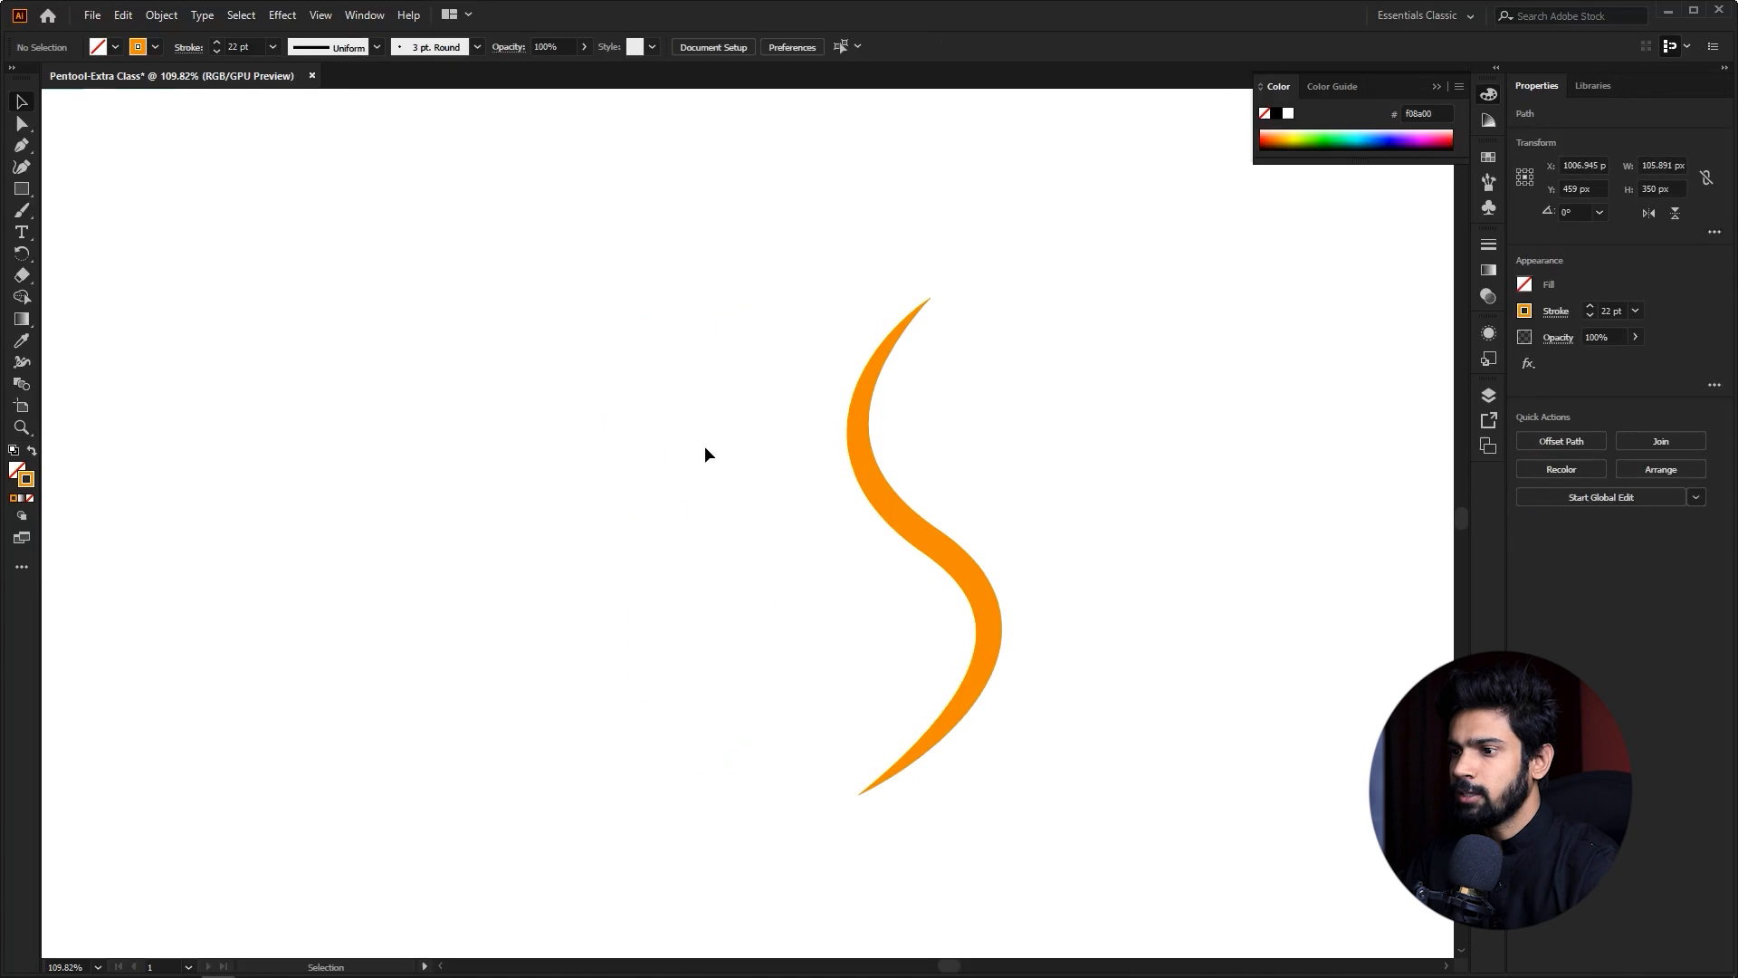
- Delete the remaining tapered S-shaped curve to empty the canvas
key("z")
left_click_drag(621, 469, 586, 477)
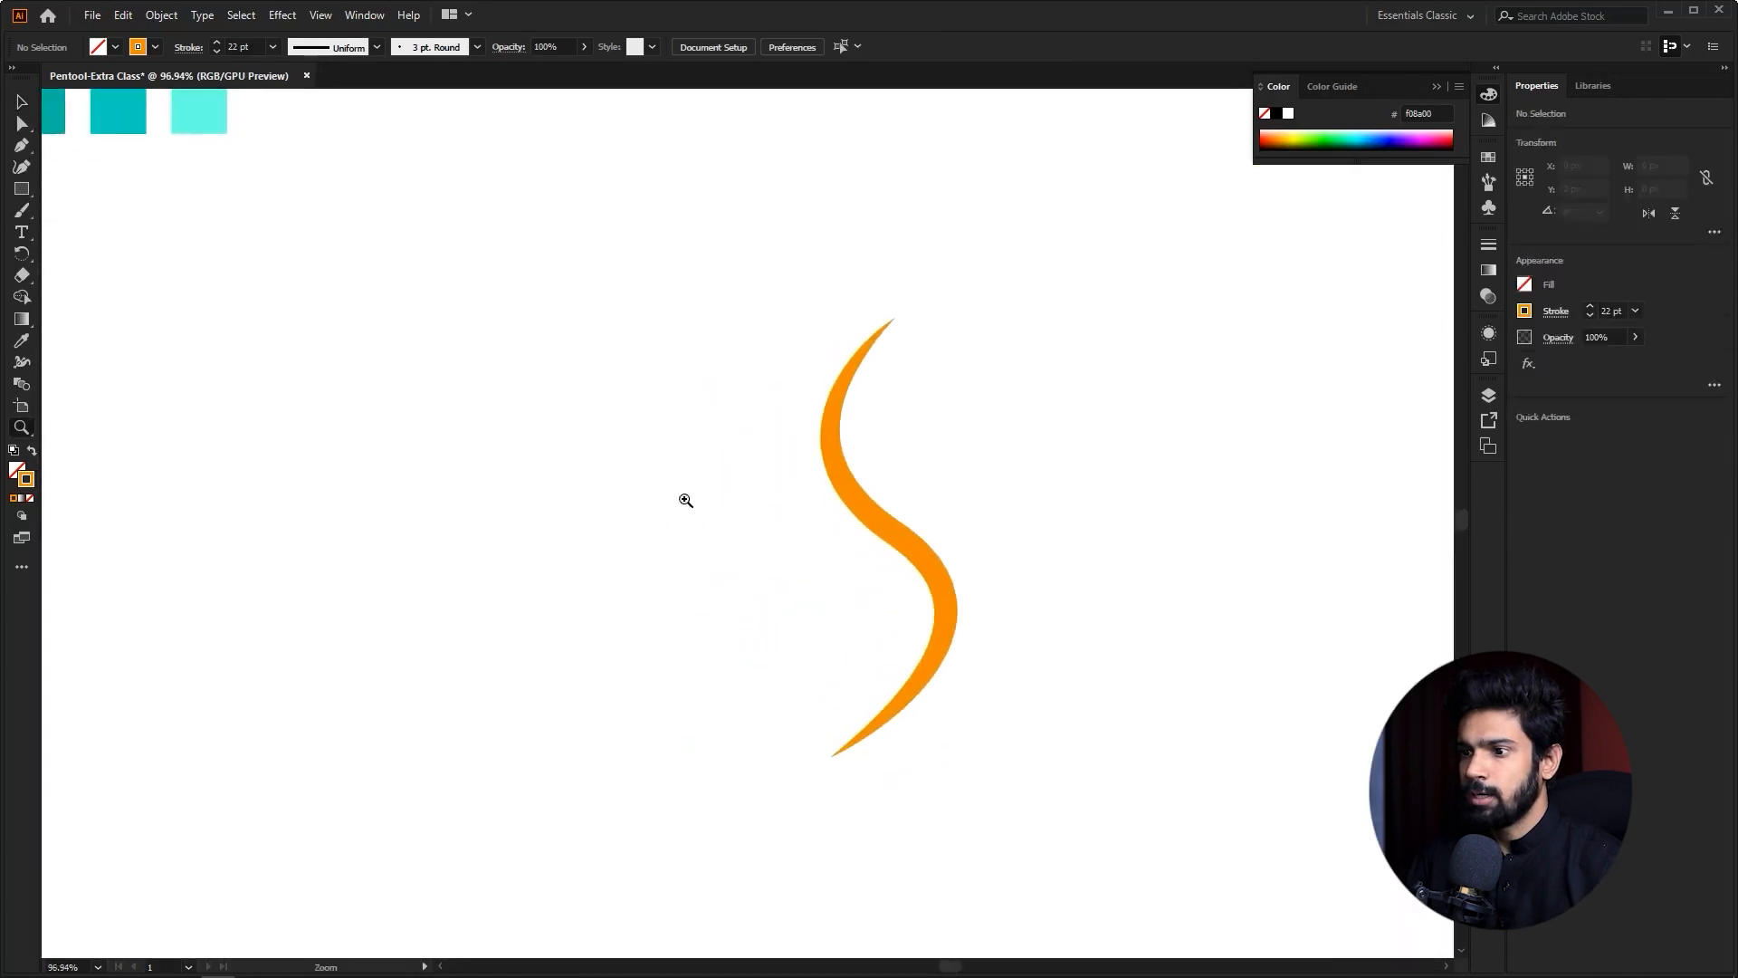
left_click_drag(949, 528, 918, 540)
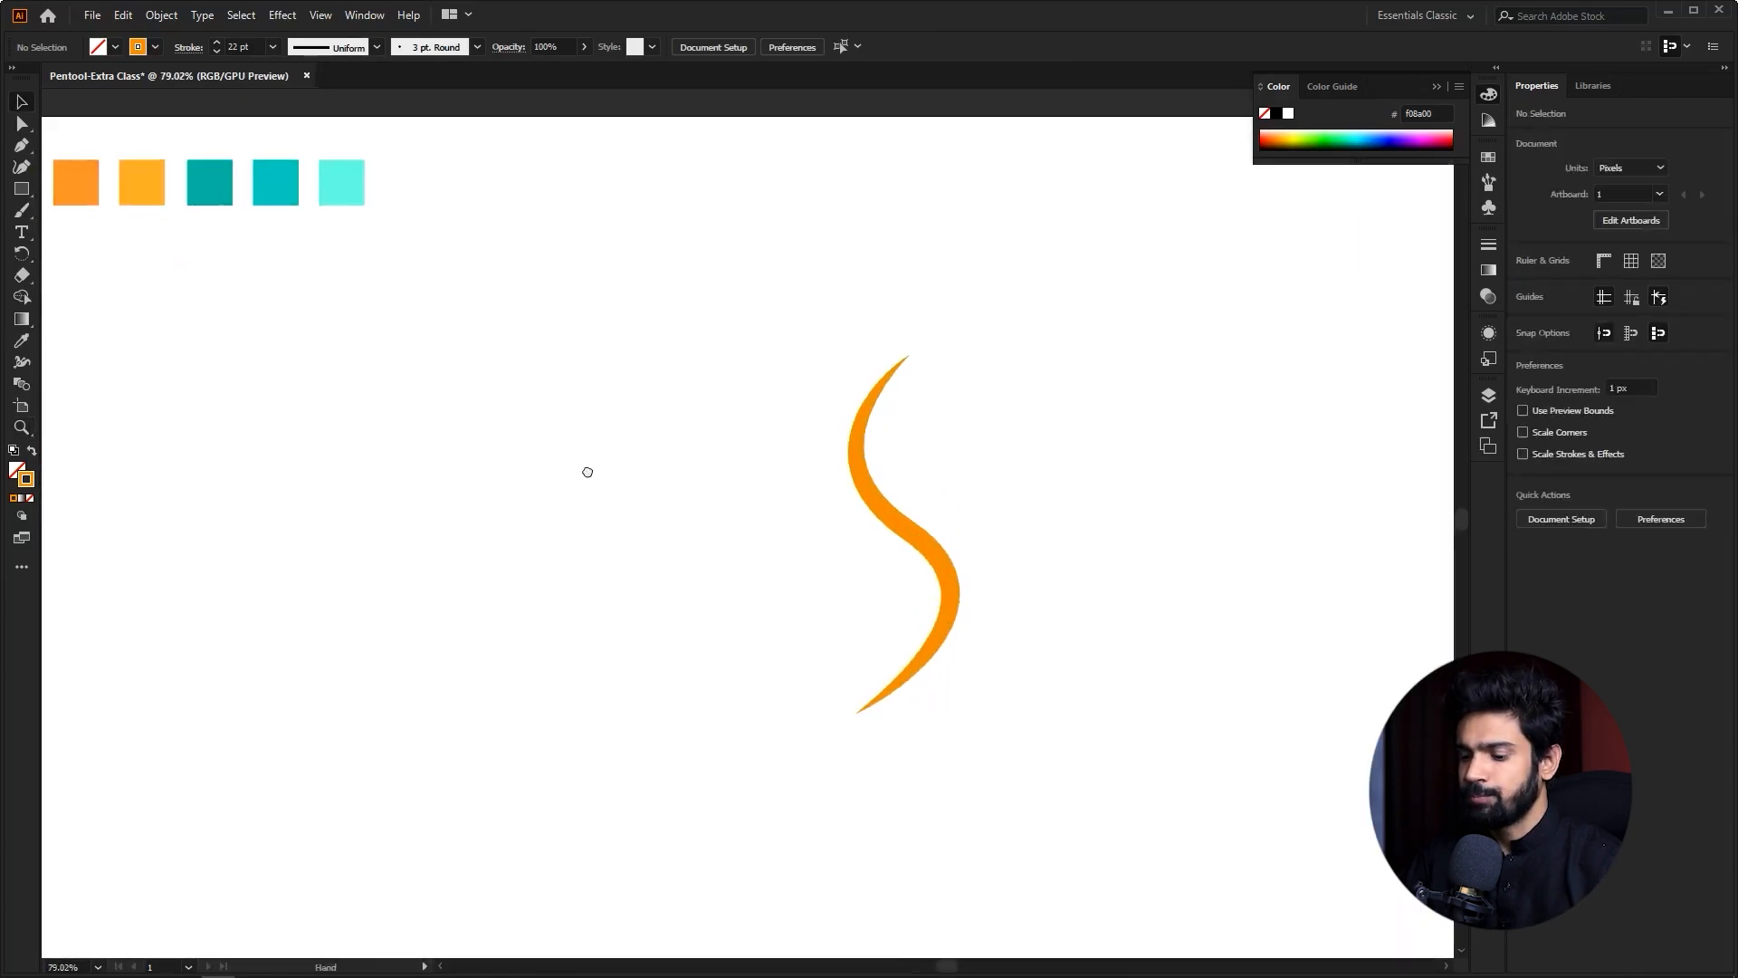
left_click_drag(589, 472, 695, 503)
key("v")
key("p")
left_click_drag(1021, 483, 880, 624)
key("v")
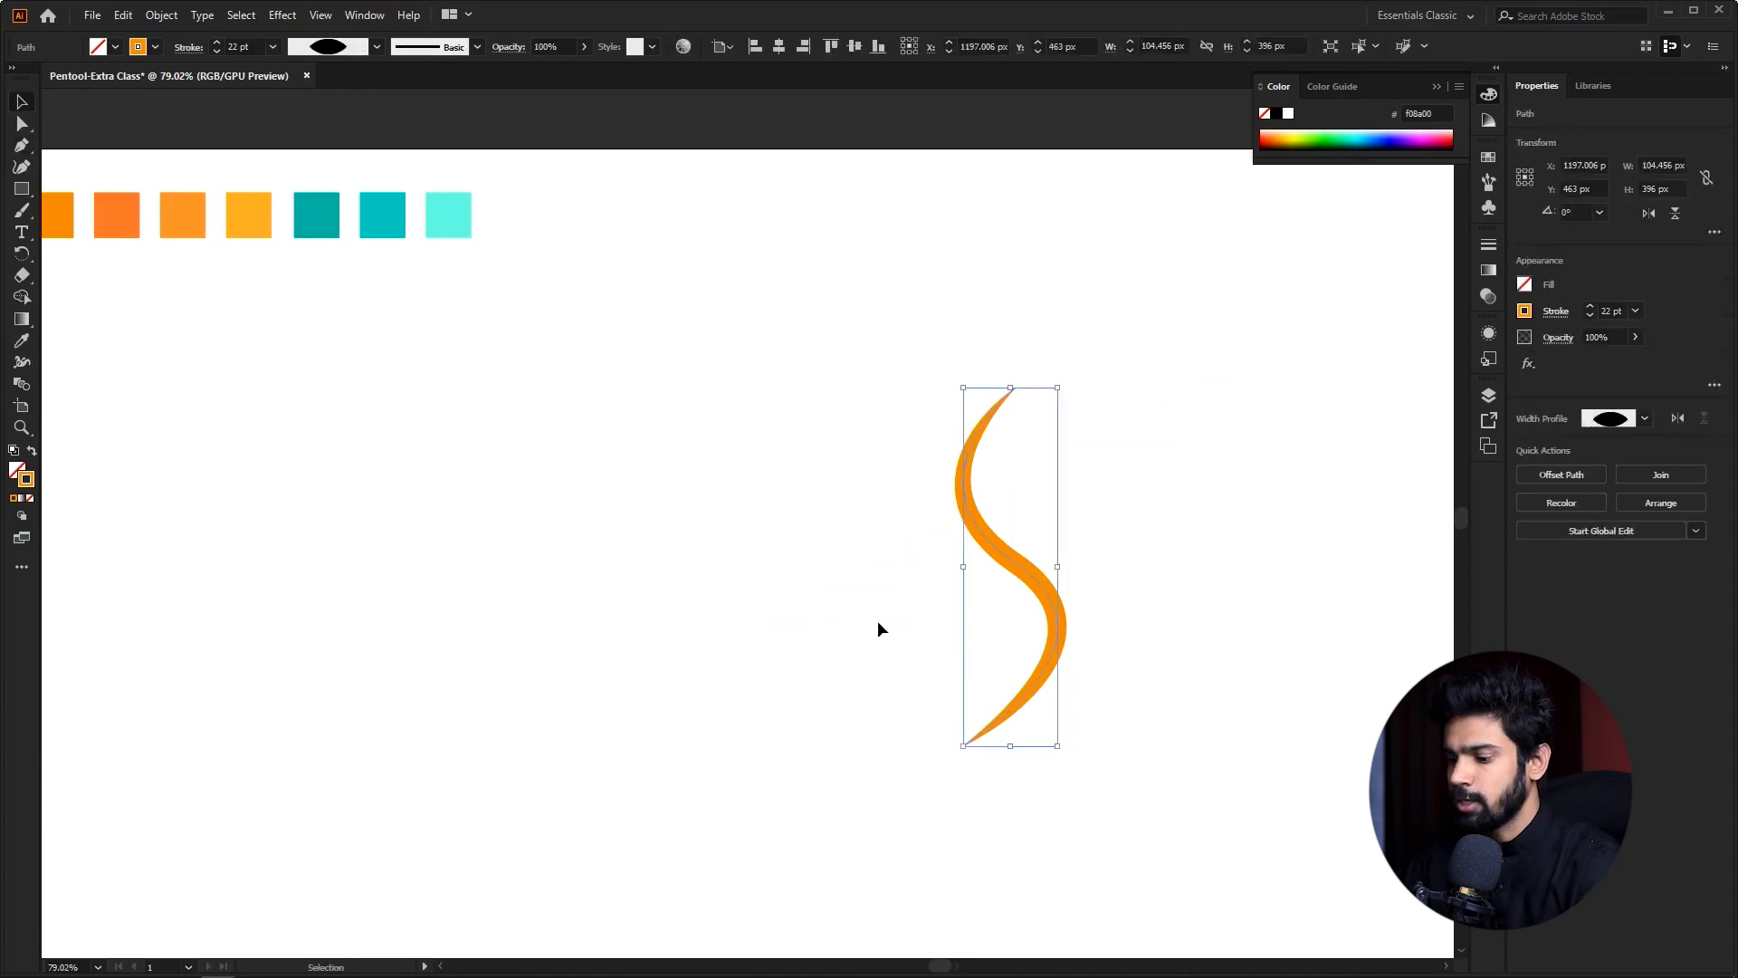
key("Delete")
- Draw an S-shaped open curve about 70 px wide and 322 px tall with the Pen tool on the empty artboard
key("z")
left_click_drag(602, 436, 601, 434)
key("p")
left_click(735, 346)
left_click(735, 519)
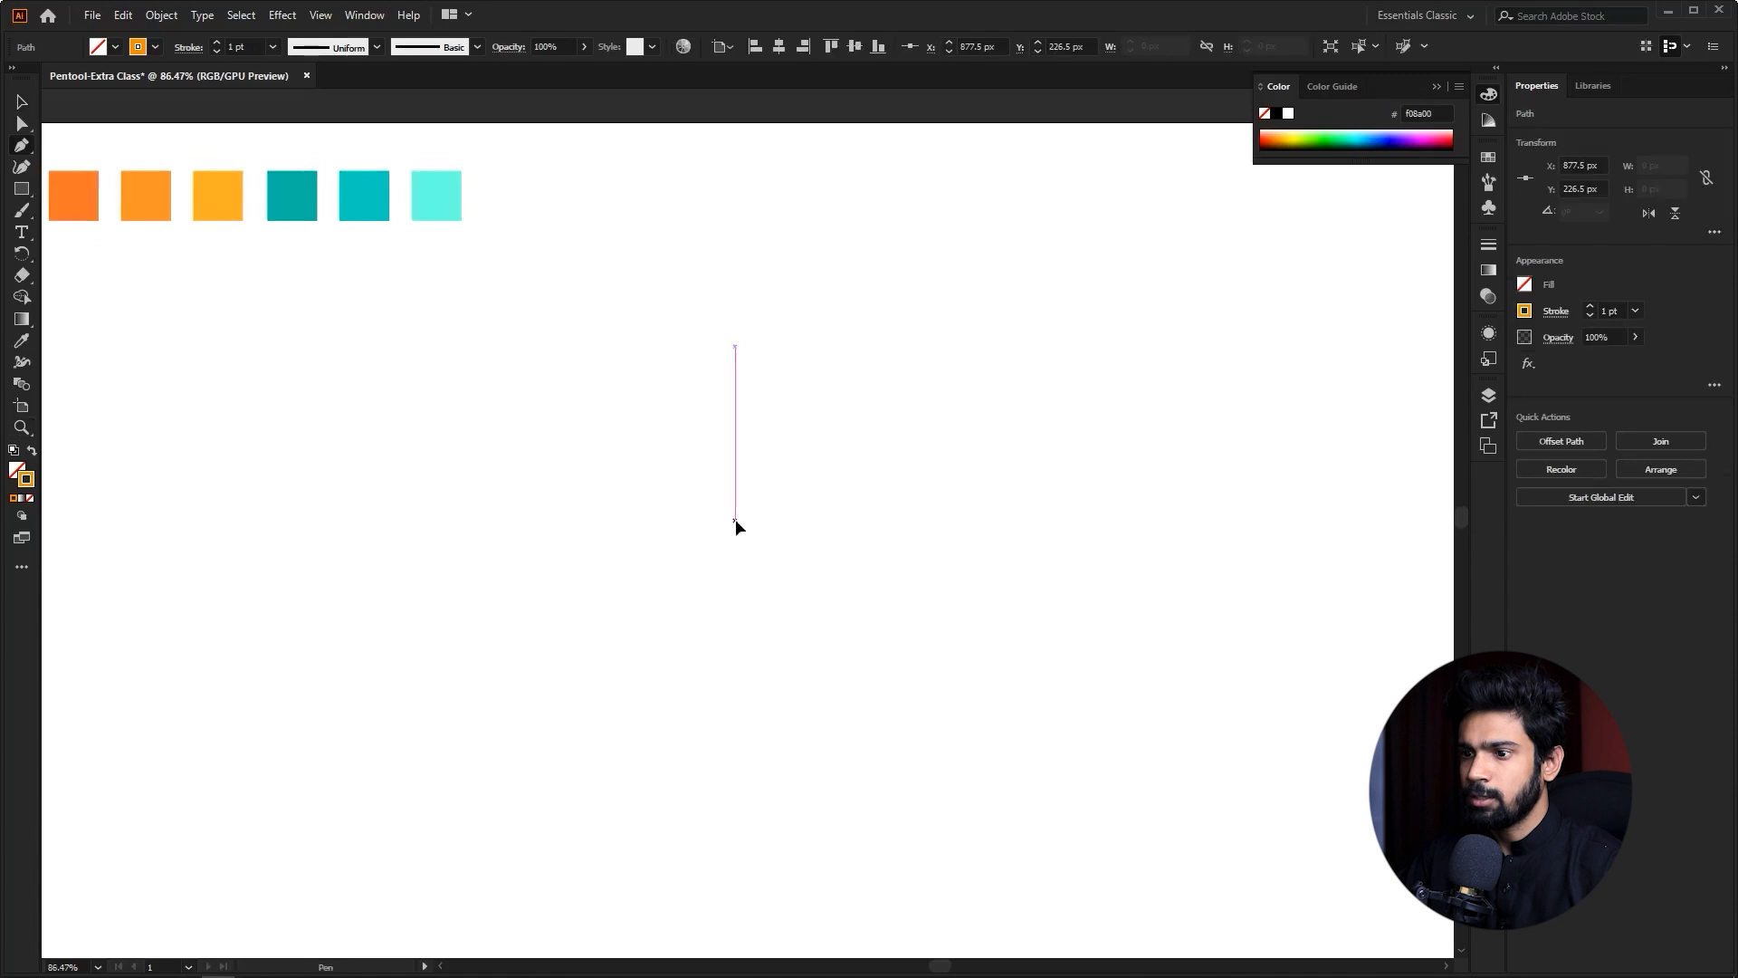
key("ctrl+z")
left_click_drag(734, 514, 822, 602)
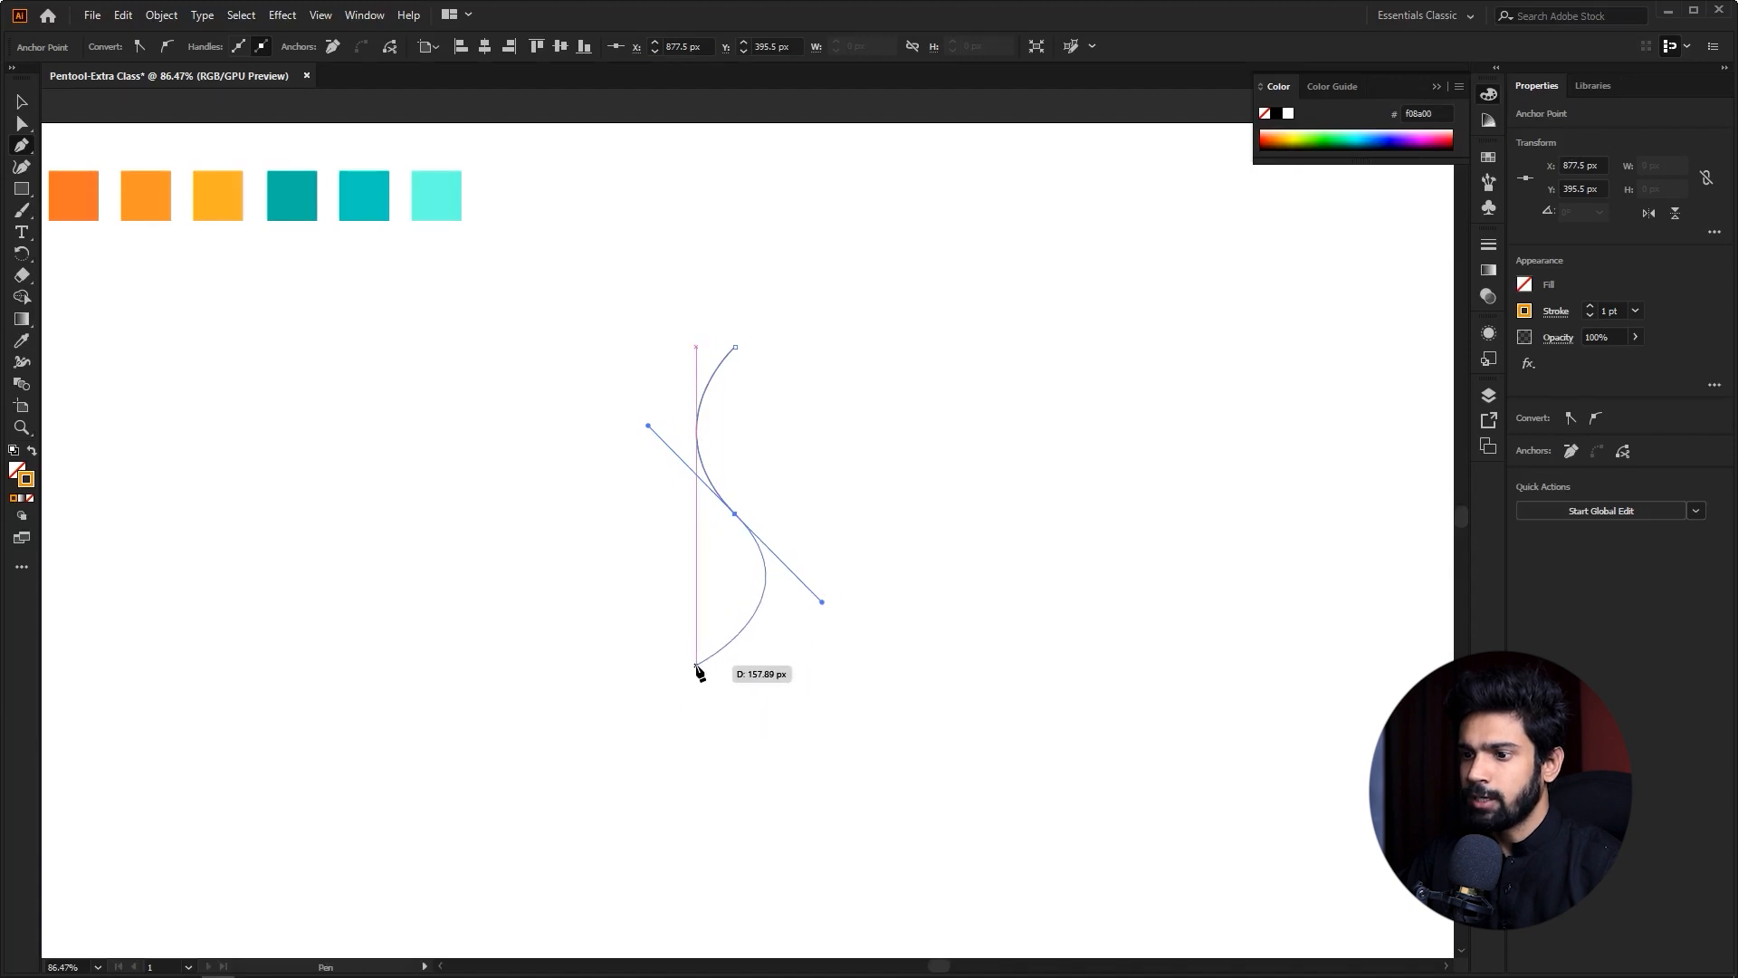
left_click(696, 666)
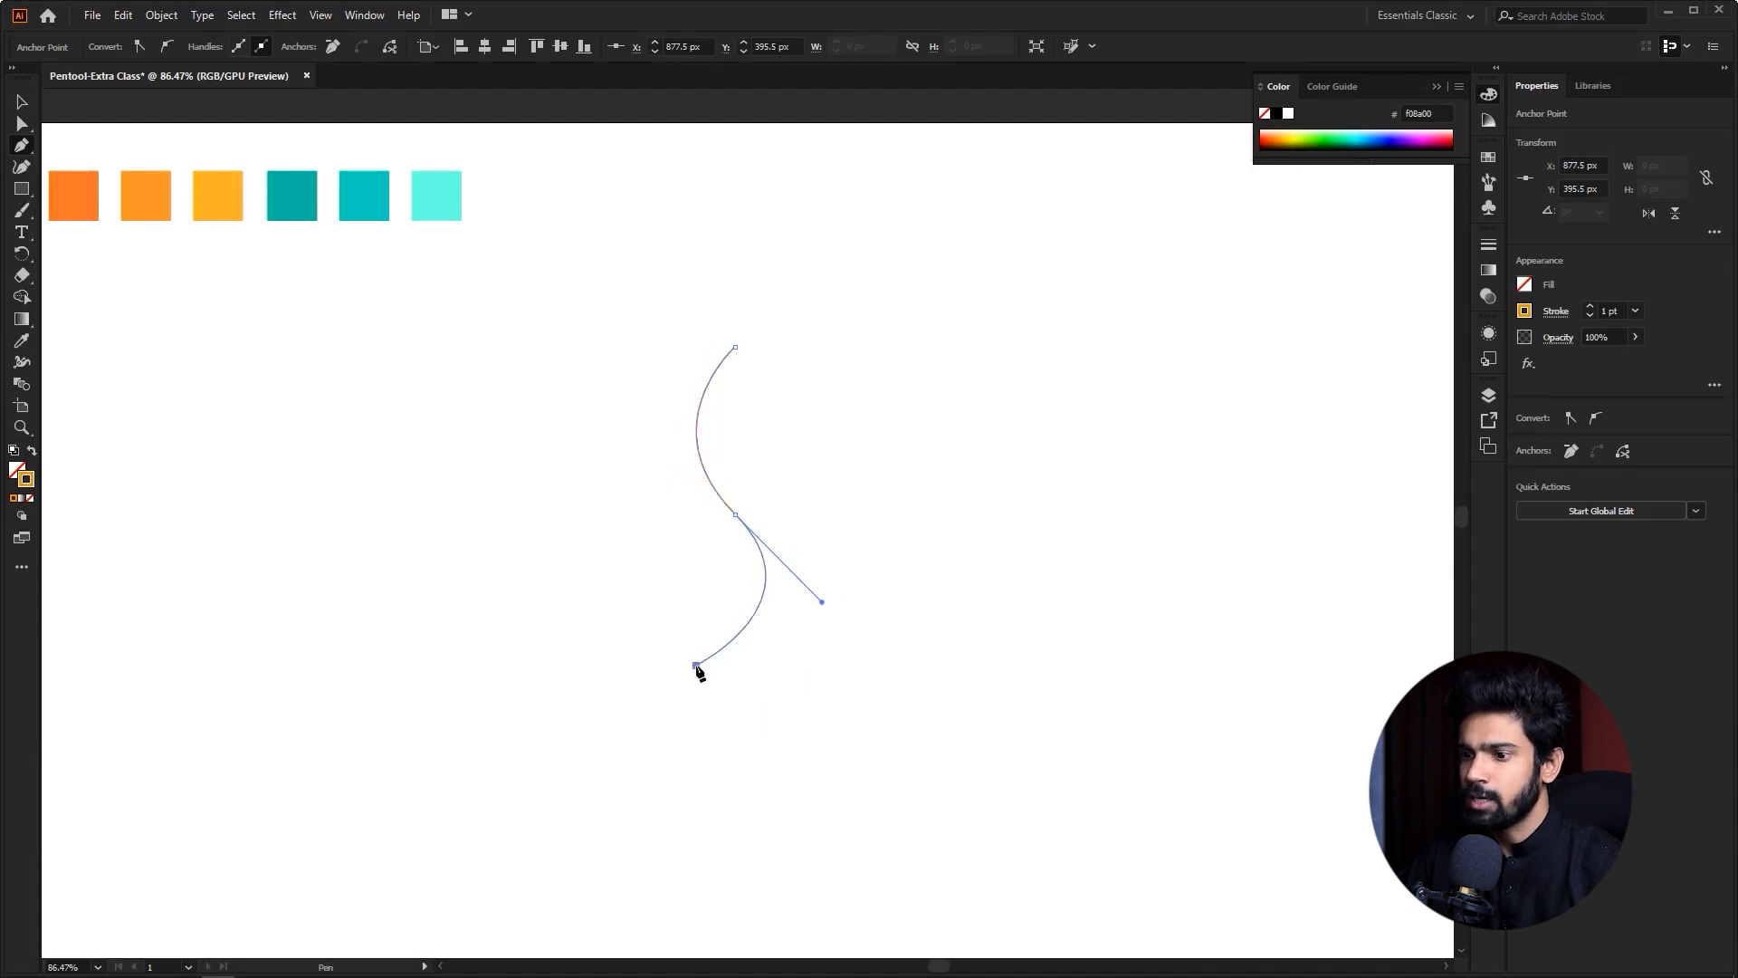
key("Escape")
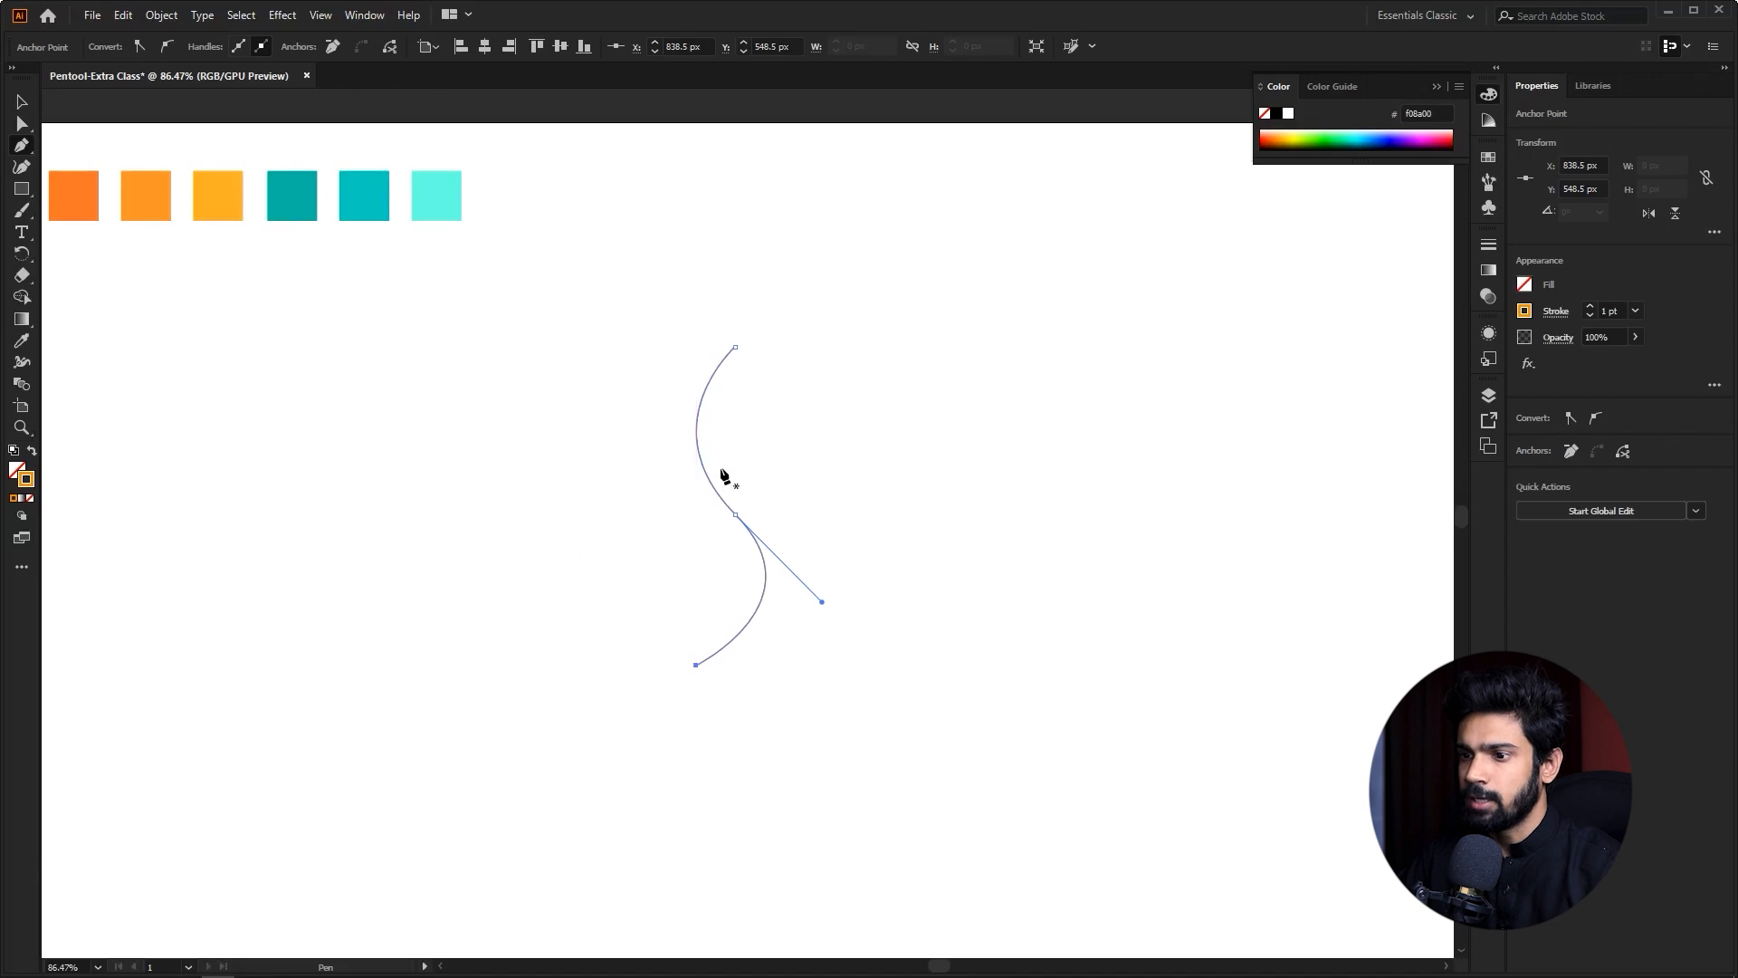
key("v")
left_click(525, 433)
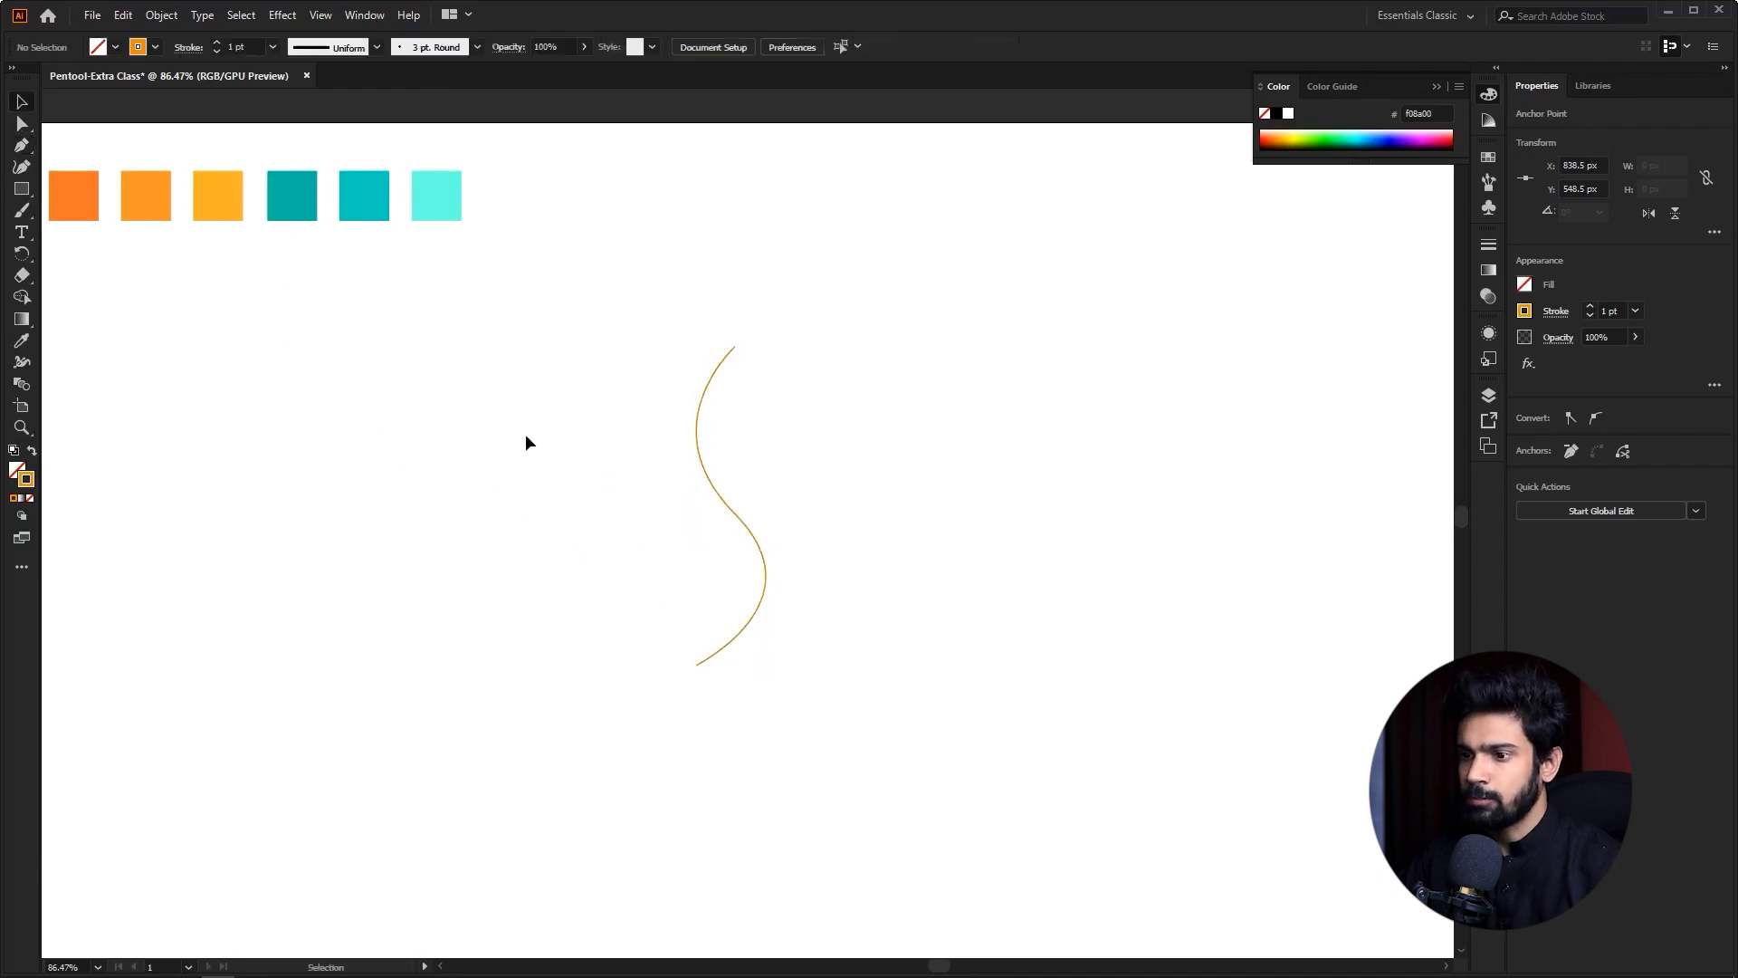
- Select the new S-shaped curve and set its stroke weight to 22 pt
key("z")
mouse_move(486, 462)
left_mouse_down()
mouse_move(577, 496)
mouse_move(454, 485)
mouse_move(589, 496)
mouse_move(465, 483)
left_mouse_up()
key("v")
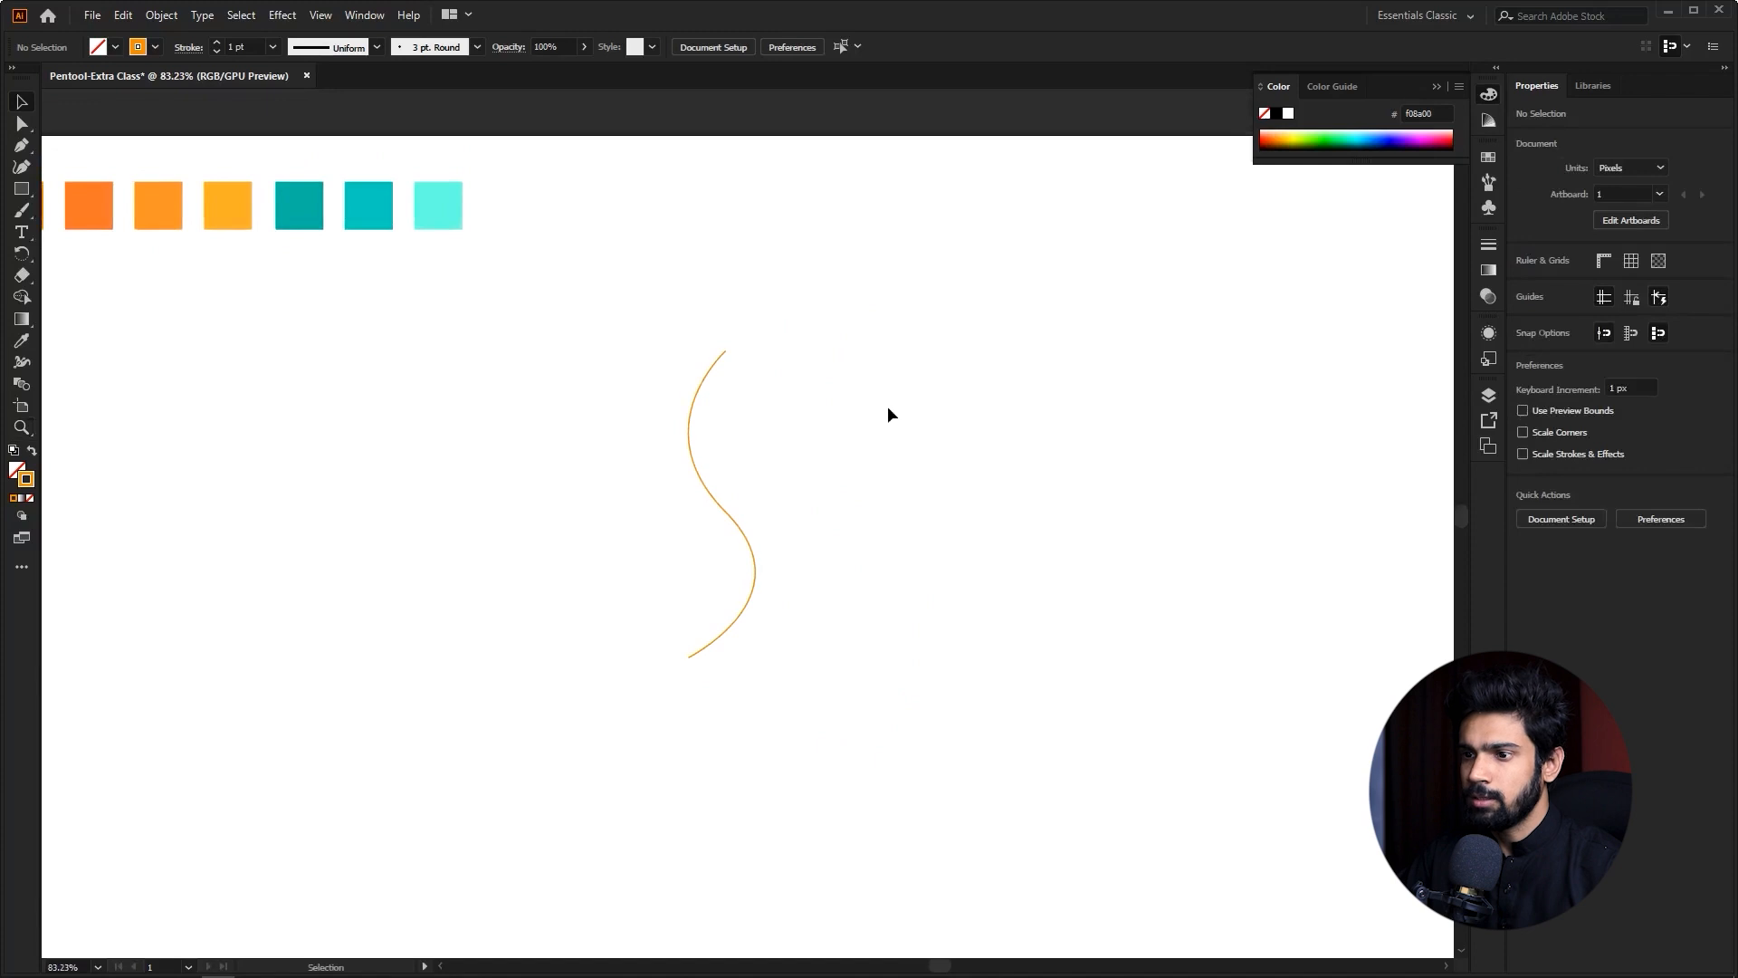
left_click_drag(887, 414, 562, 594)
left_click(542, 458)
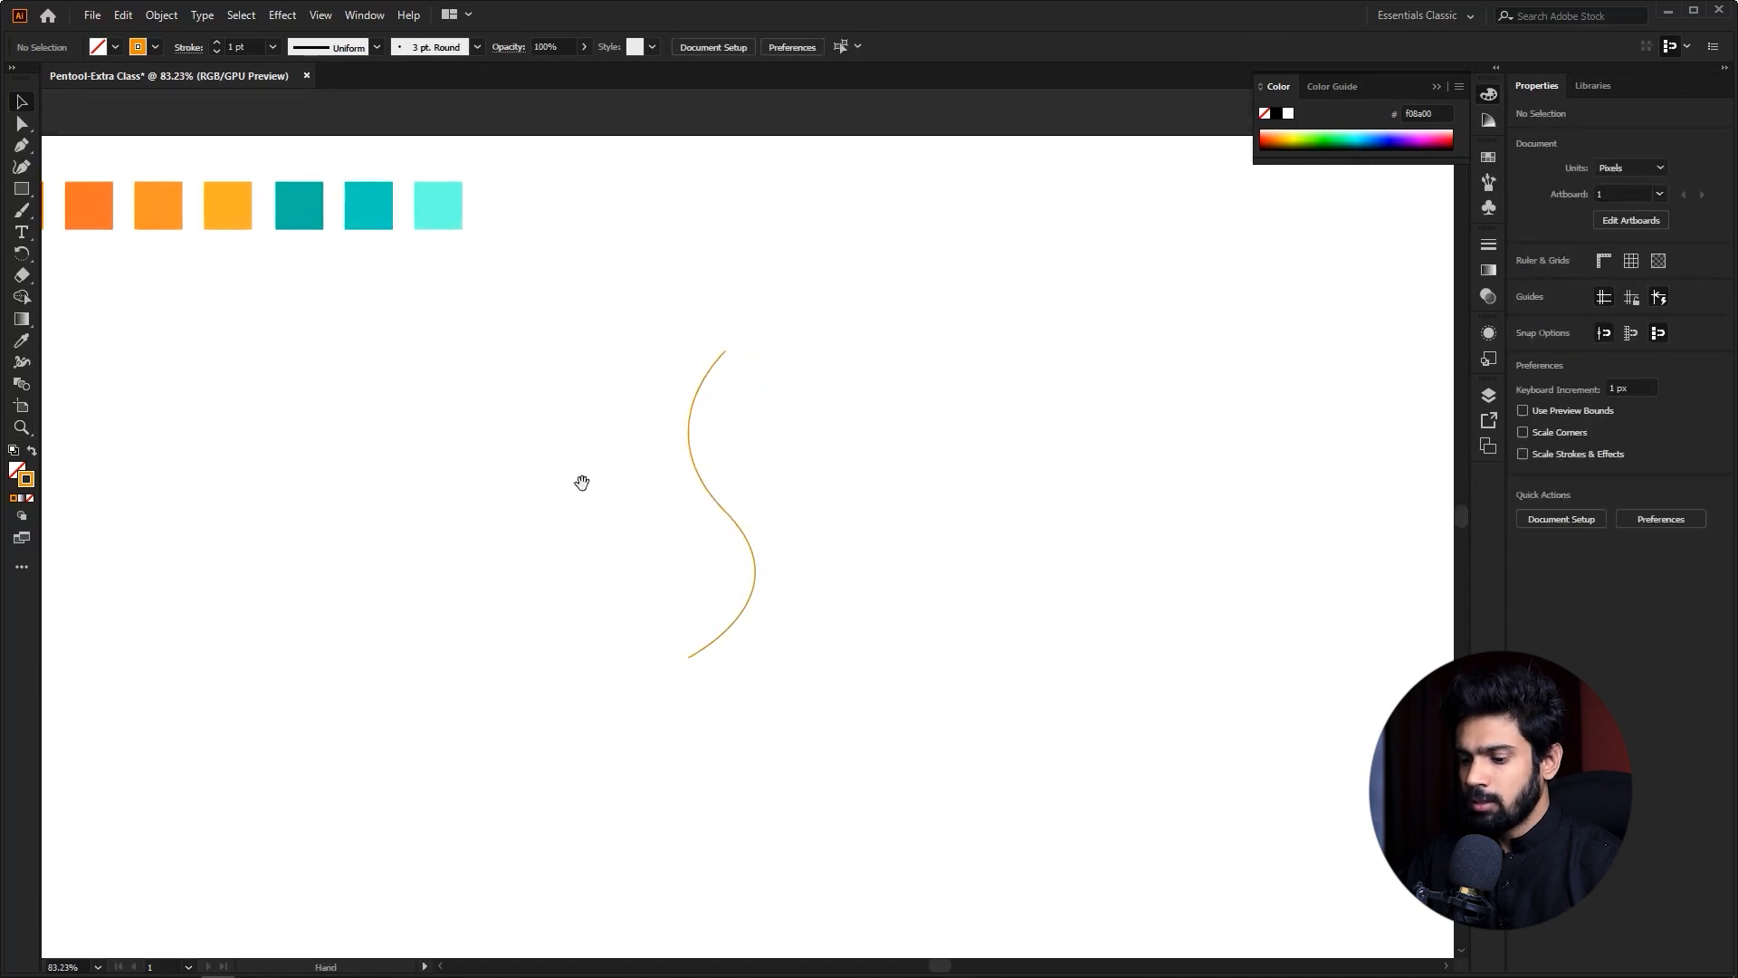
left_click_drag(581, 482, 714, 497)
left_click_drag(905, 464, 652, 617)
left_click(702, 496)
key("ctrl+a")
double_click(232, 46)
type("2")
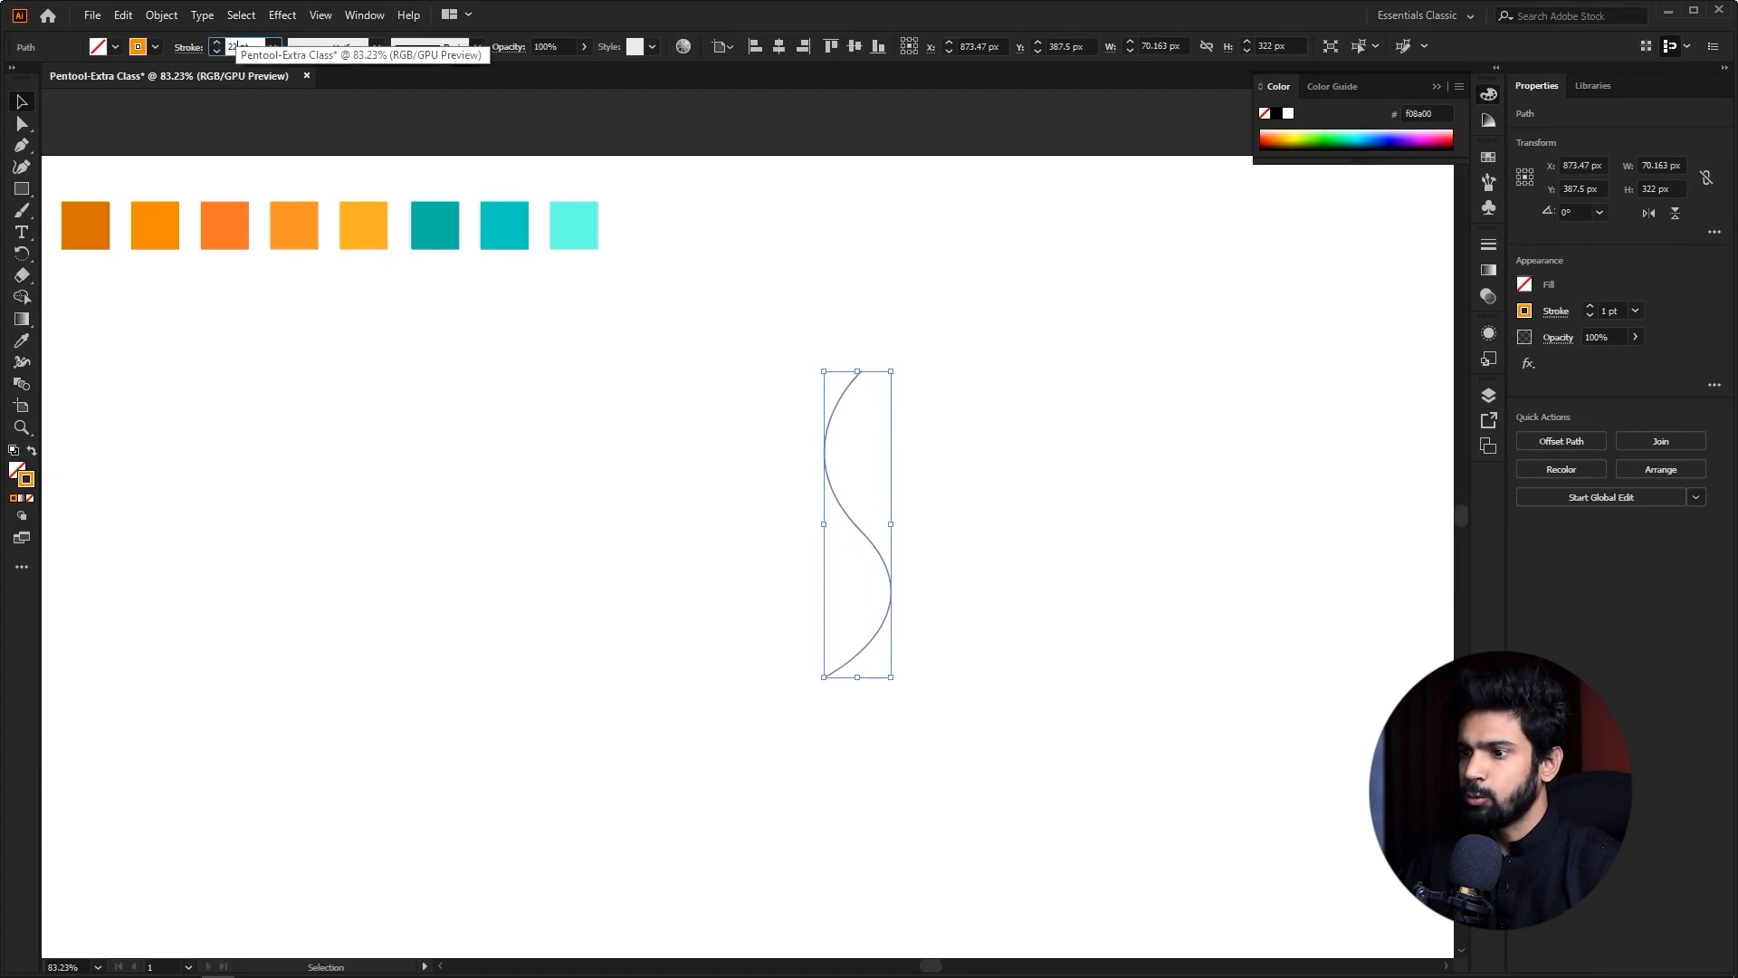
key("Return")
- Apply the lens-shaped Width Profile 1 to the orange S-shaped curve so its stroke tapers at both ends
left_click(708, 436)
left_click(818, 514)
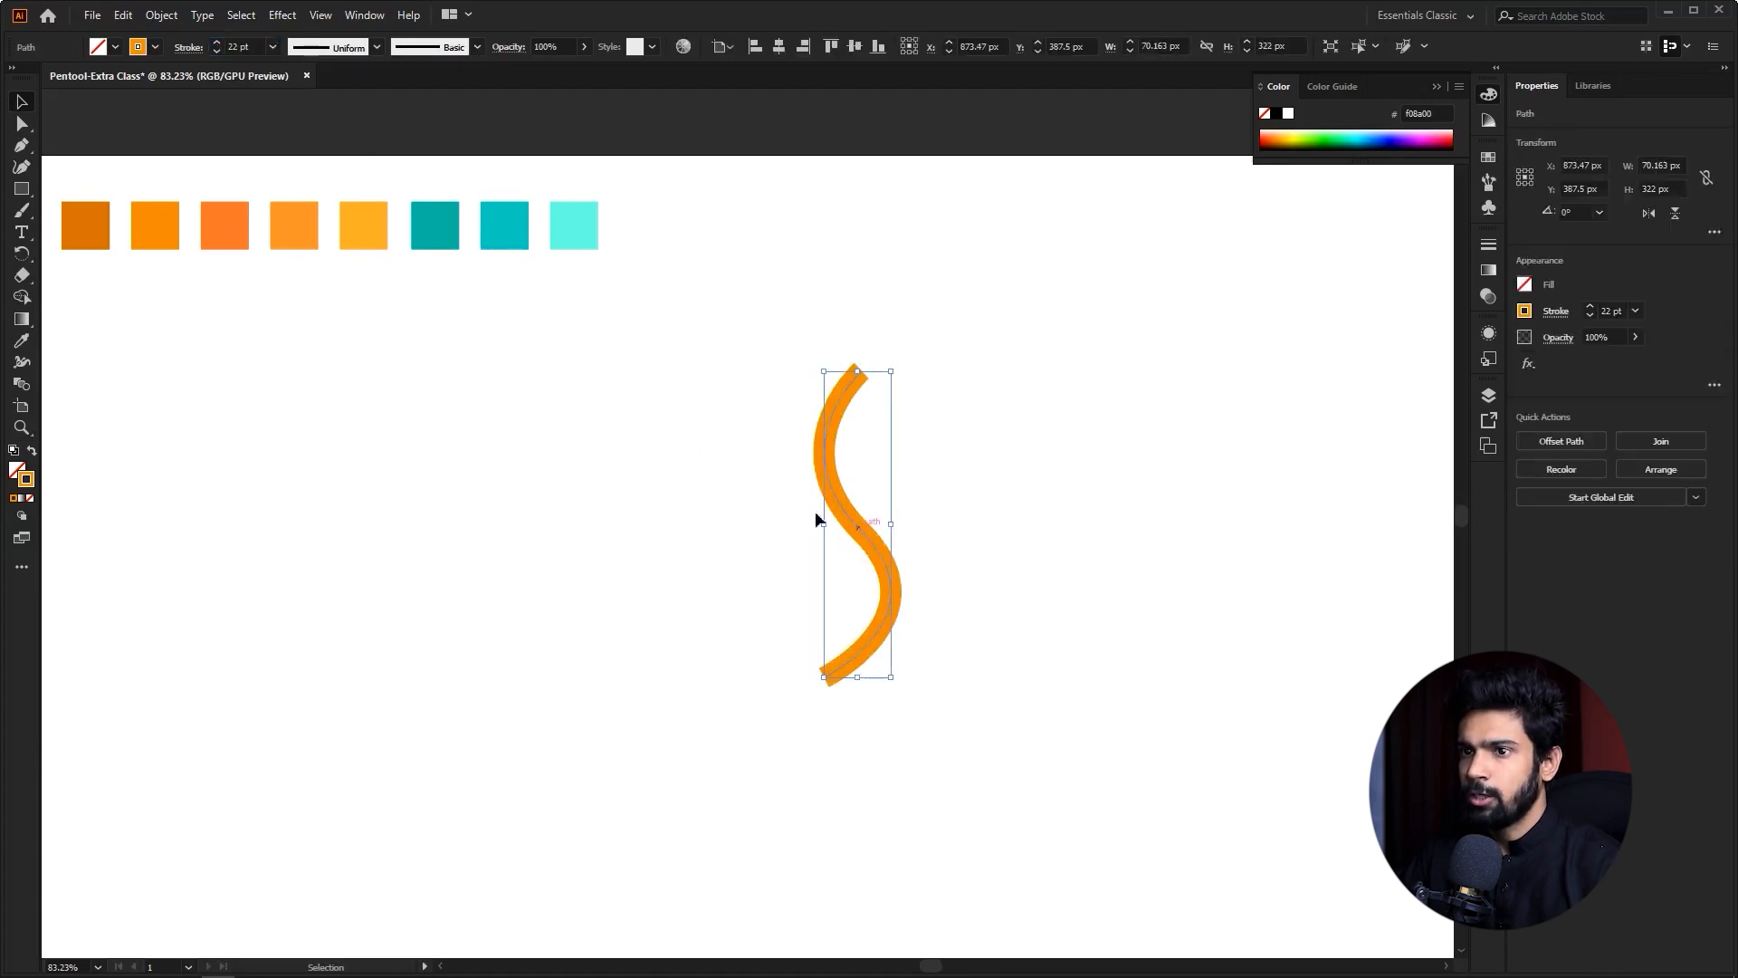
left_click(375, 47)
left_click(337, 111)
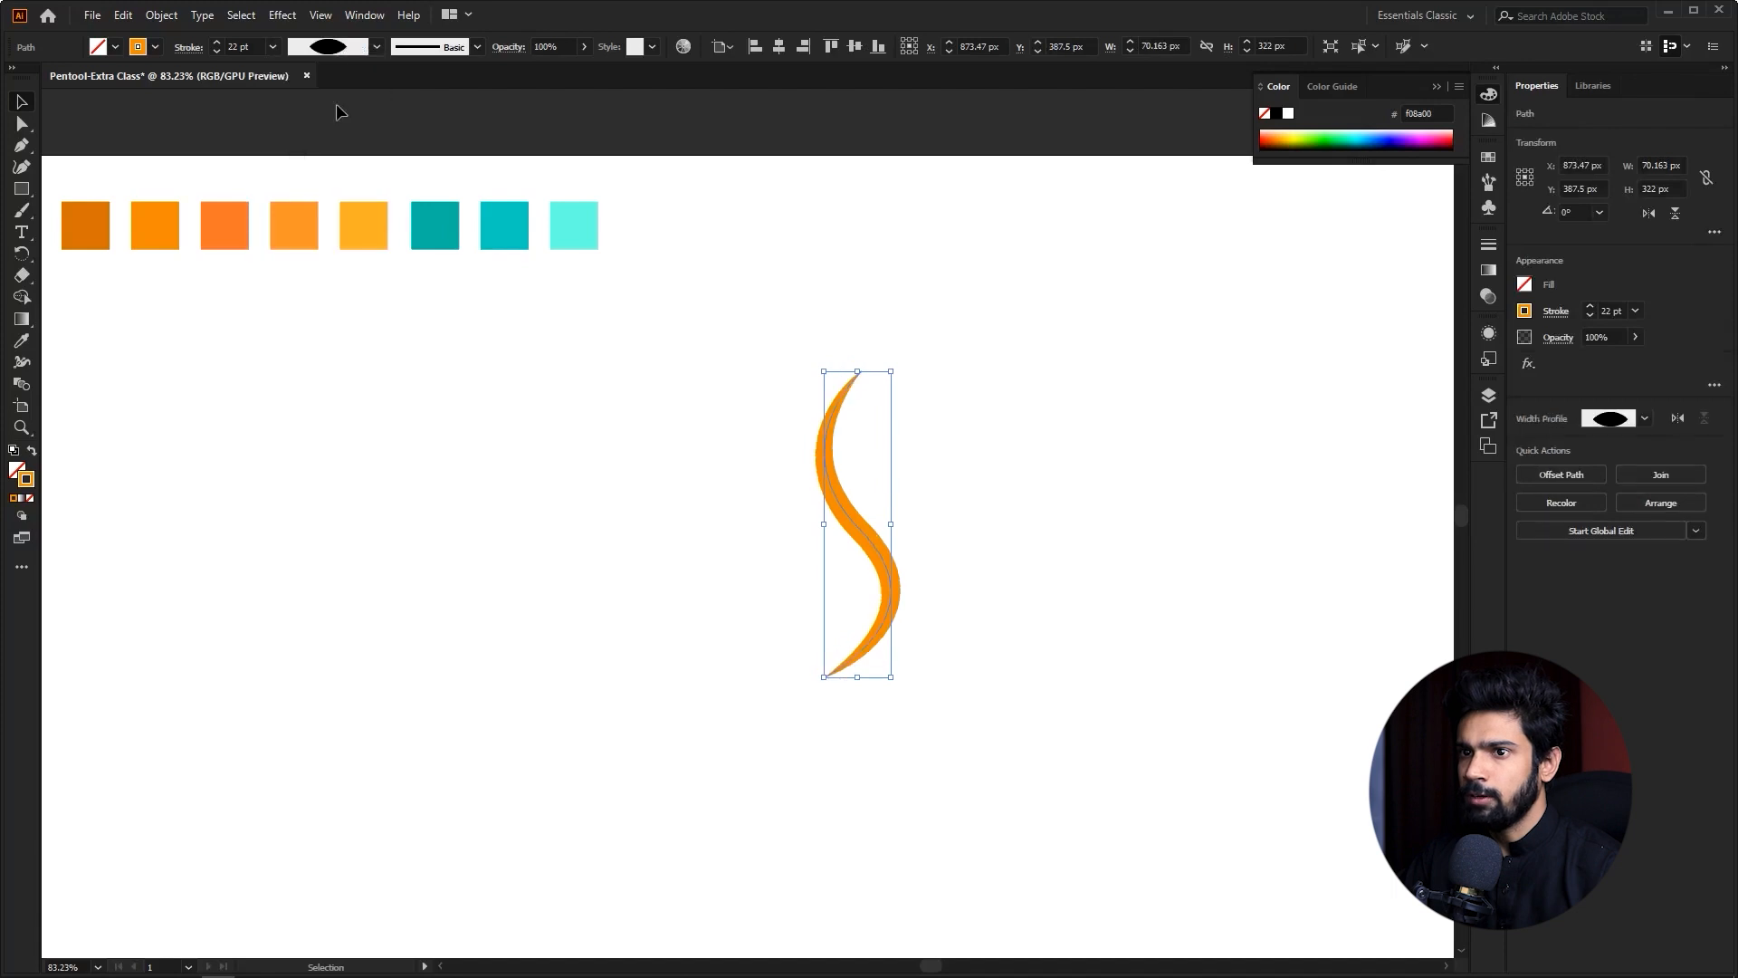
left_click(871, 451)
key("z")
left_click_drag(793, 544, 761, 530)
key("v")
left_click(858, 518)
key("z")
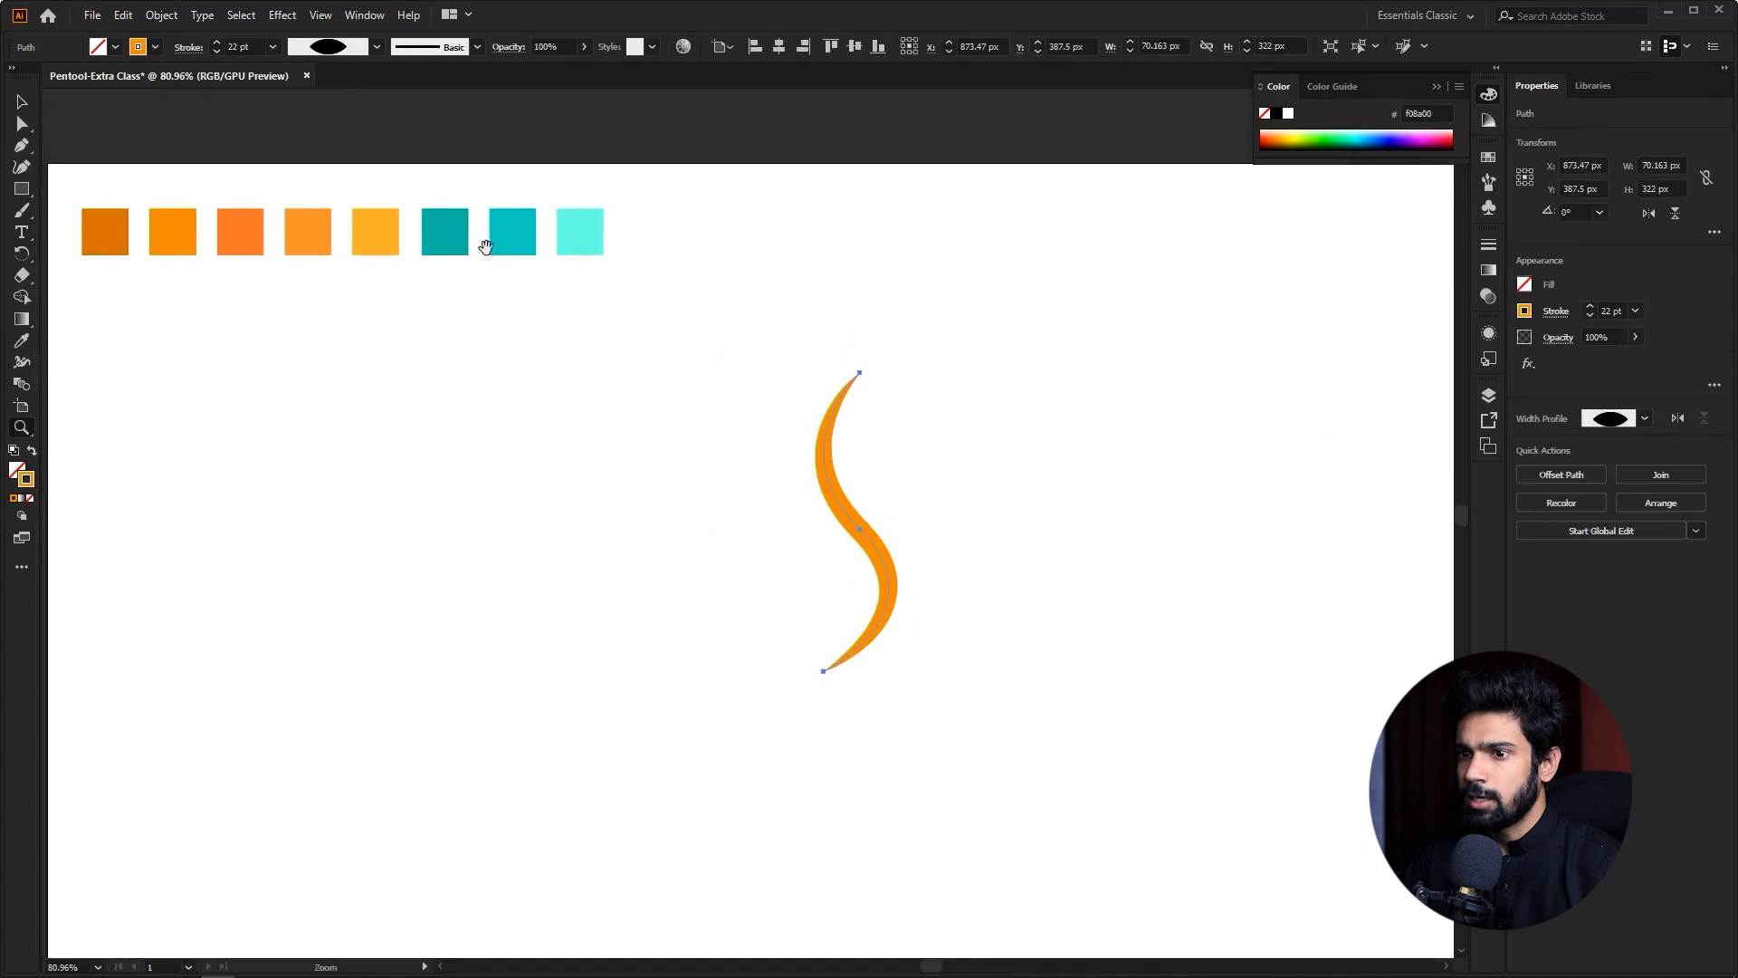
left_click_drag(487, 248, 646, 280)
key("v")
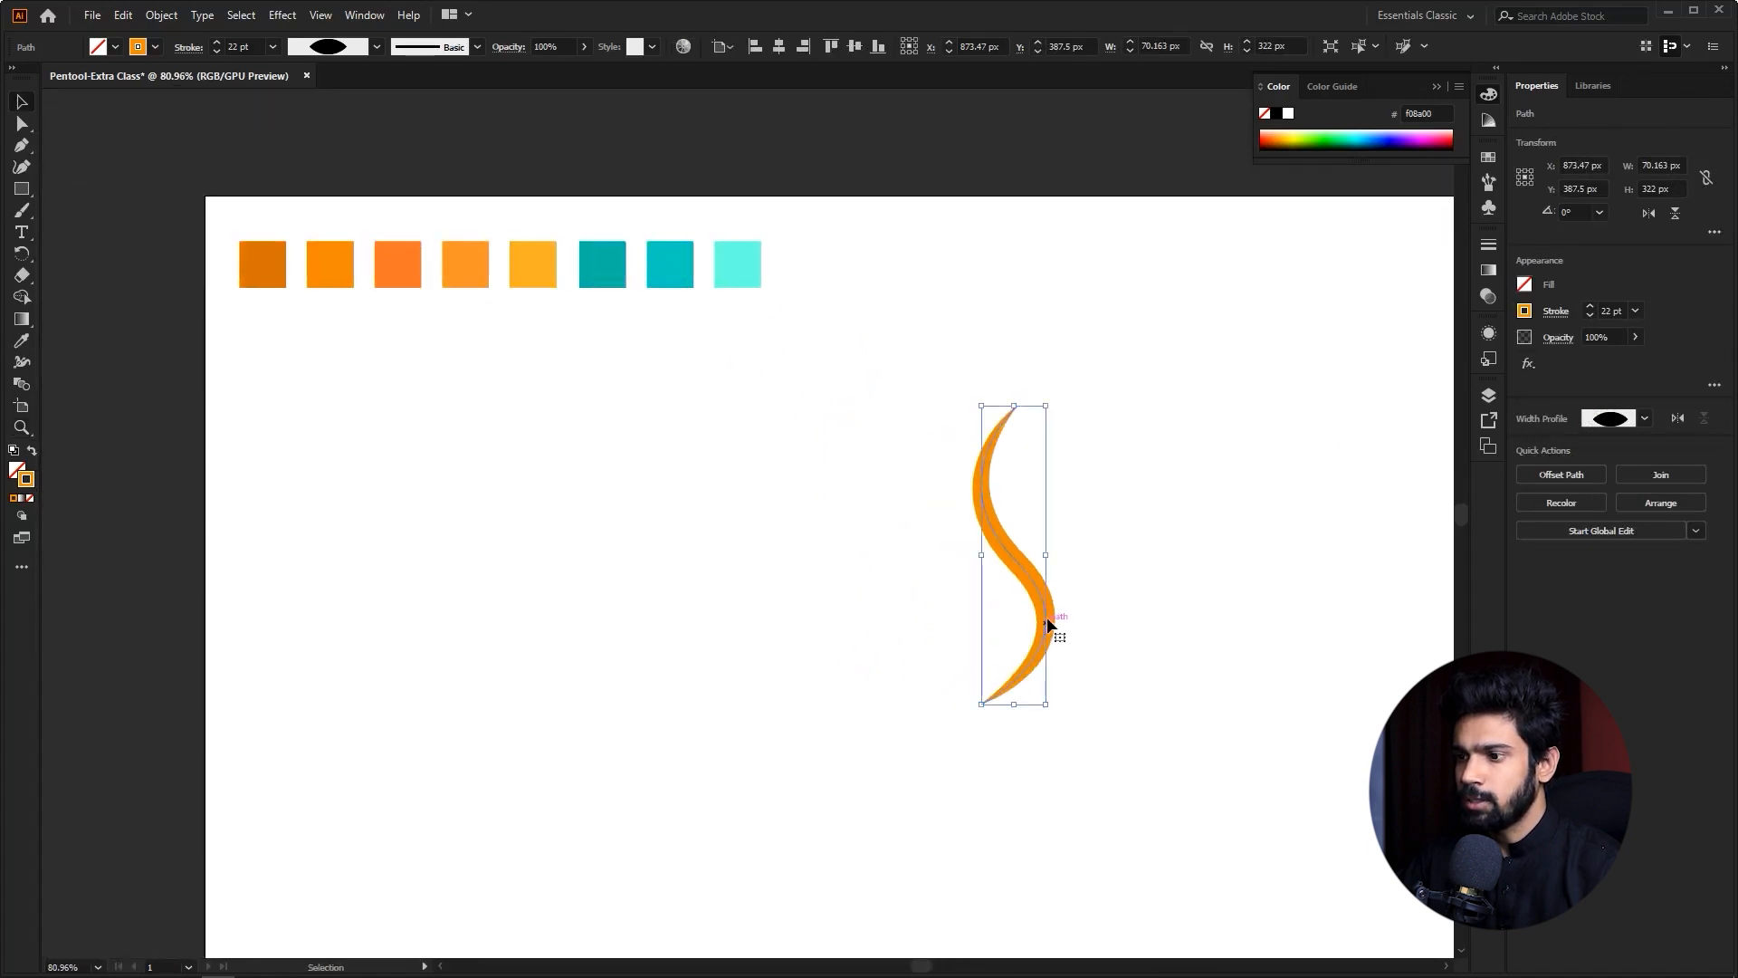
left_click(1061, 526)
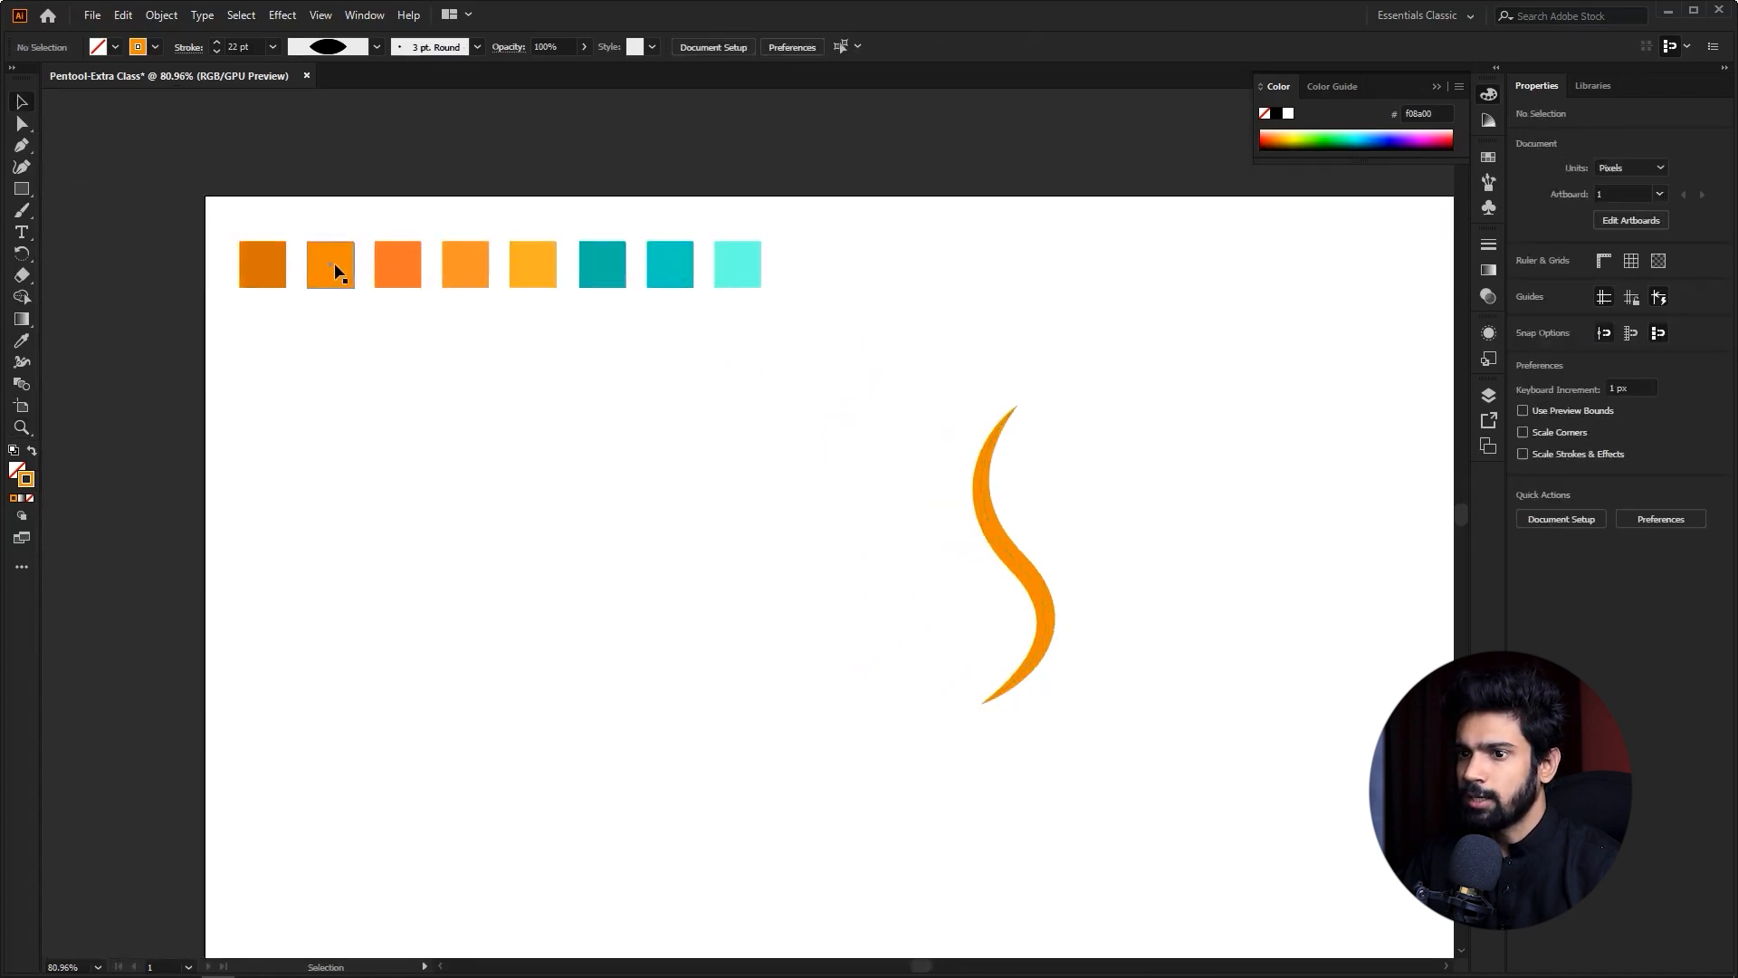
- Draw a second S-shaped curve about 75 px wide and 318 px tall with the Pen tool, left of the orange curve
key("z")
mouse_move(1122, 615)
left_mouse_down()
mouse_move(1192, 616)
mouse_move(1132, 609)
left_mouse_up()
key("v")
left_click_drag(939, 552, 1032, 563)
key("z")
left_click_drag(1036, 563, 1124, 579)
key("v")
left_click(1086, 491)
key("p")
left_click(848, 301)
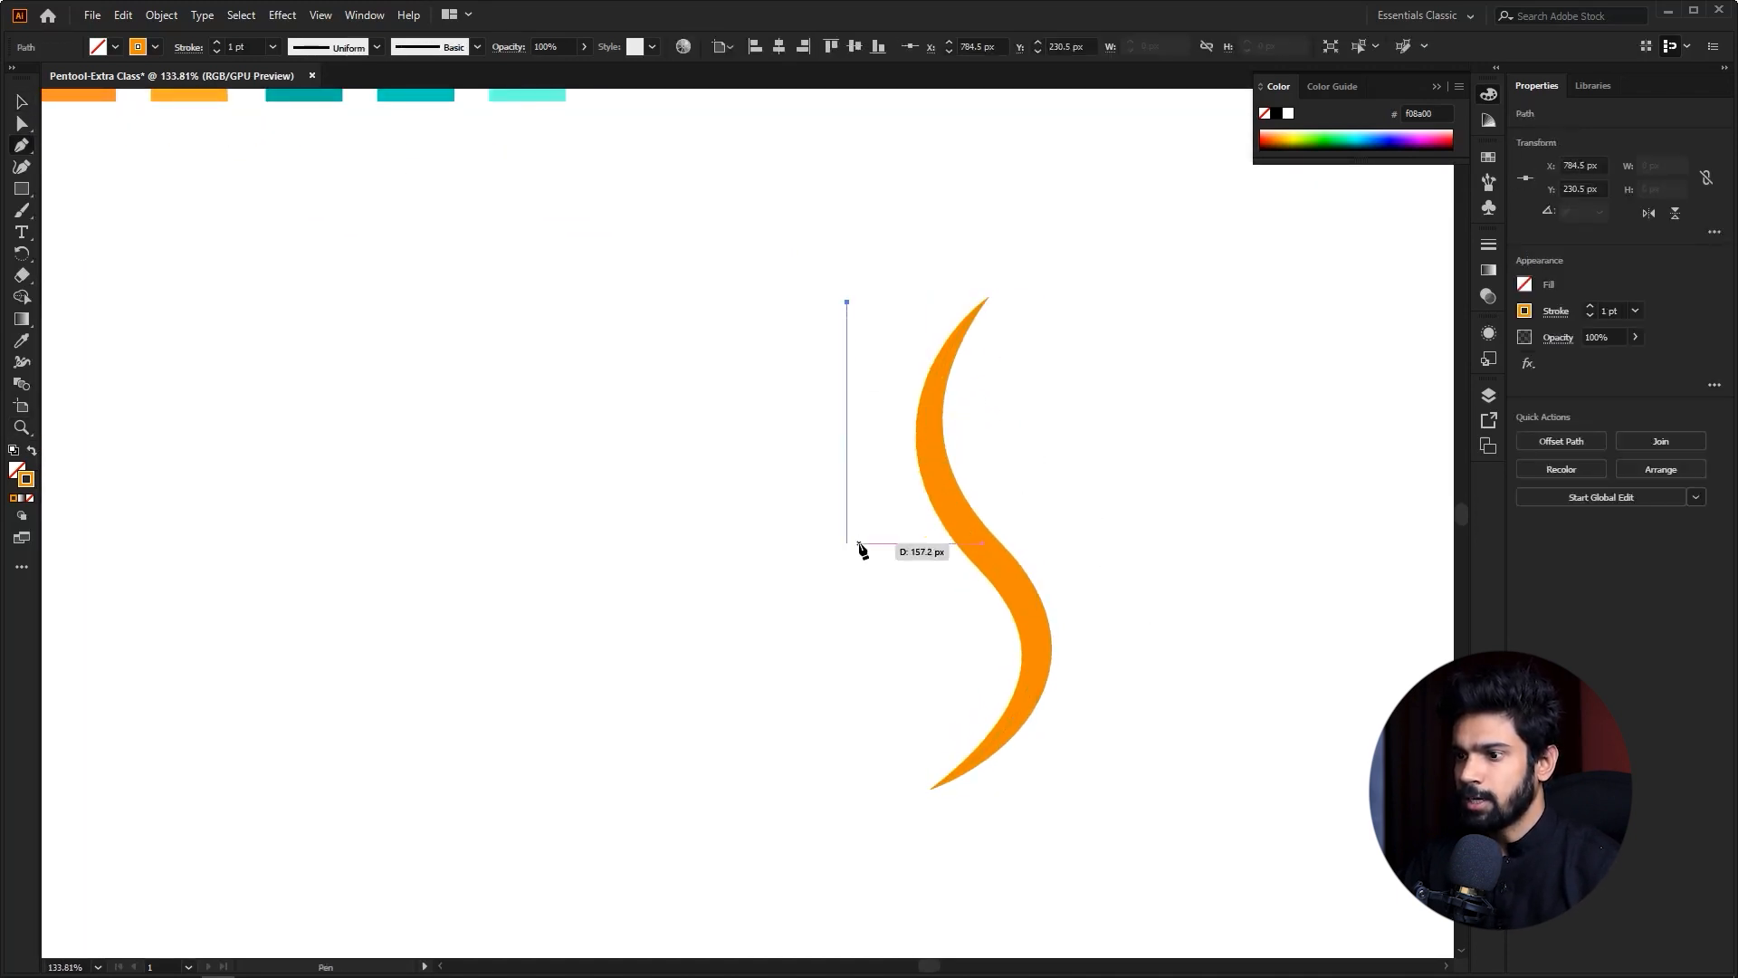
left_click_drag(856, 517, 992, 604)
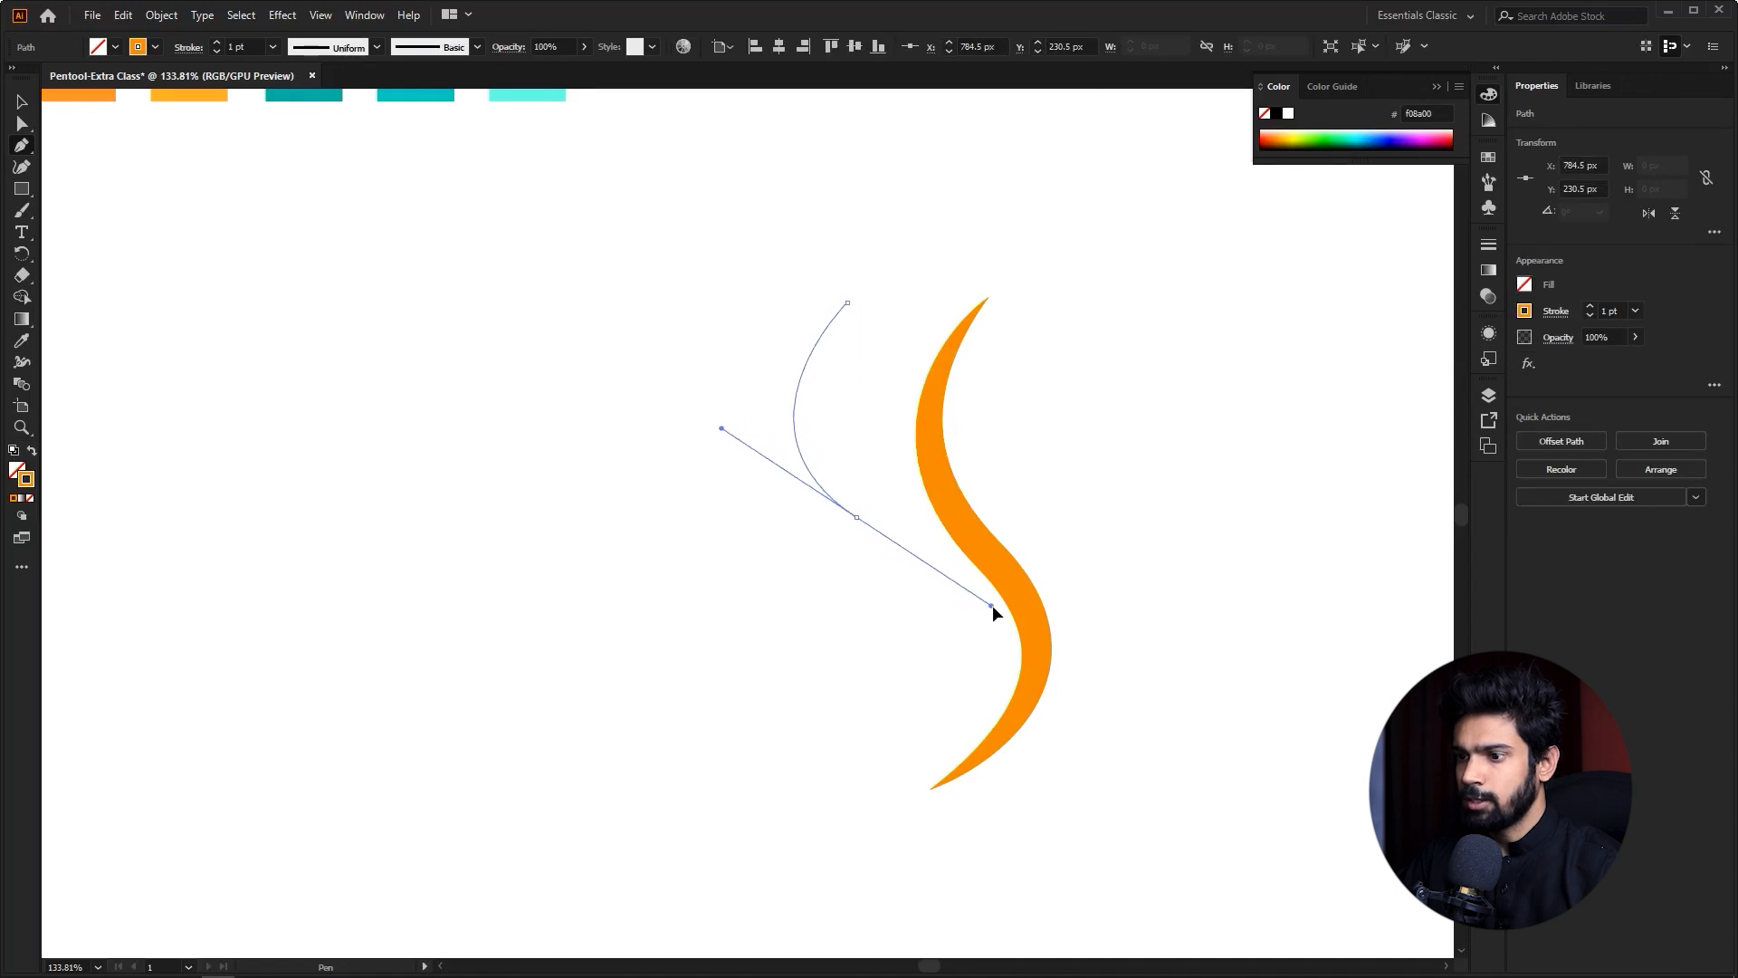
left_click(825, 790)
key("v")
left_click(686, 543)
- Select the thin second curve and set its stroke weight to 22 pt
key("z")
left_click_drag(687, 543, 575, 513)
key("v")
left_click_drag(806, 478, 853, 549)
key("z")
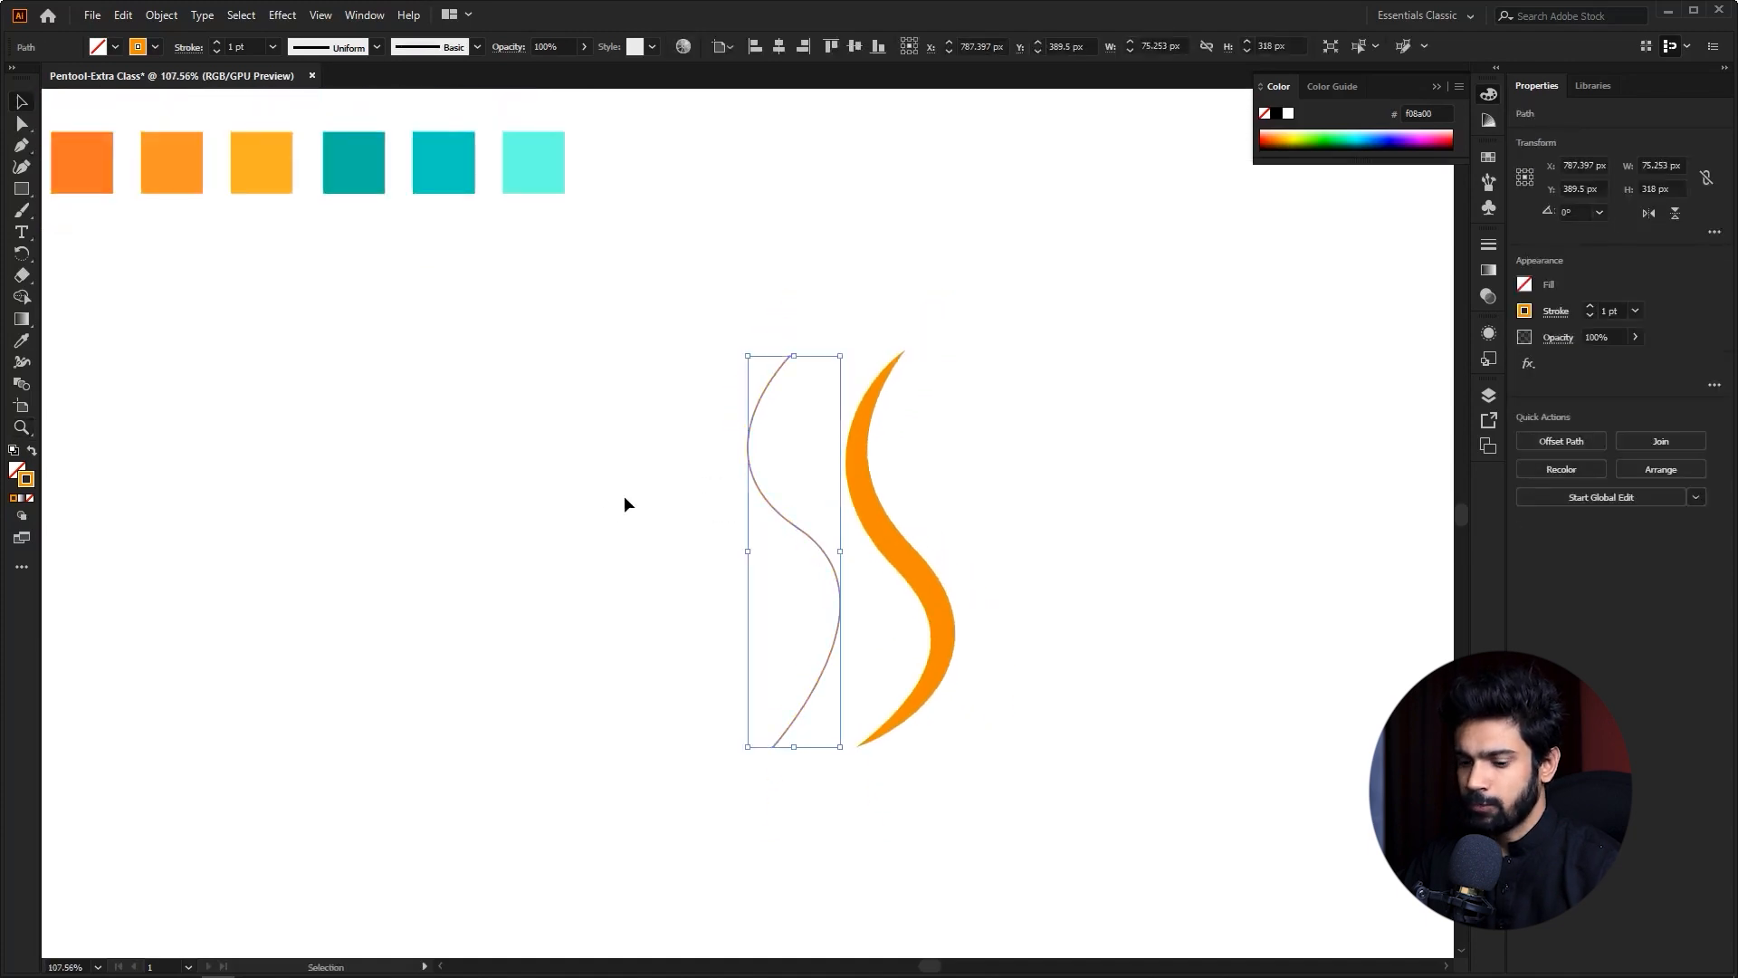
left_click_drag(749, 465, 718, 512)
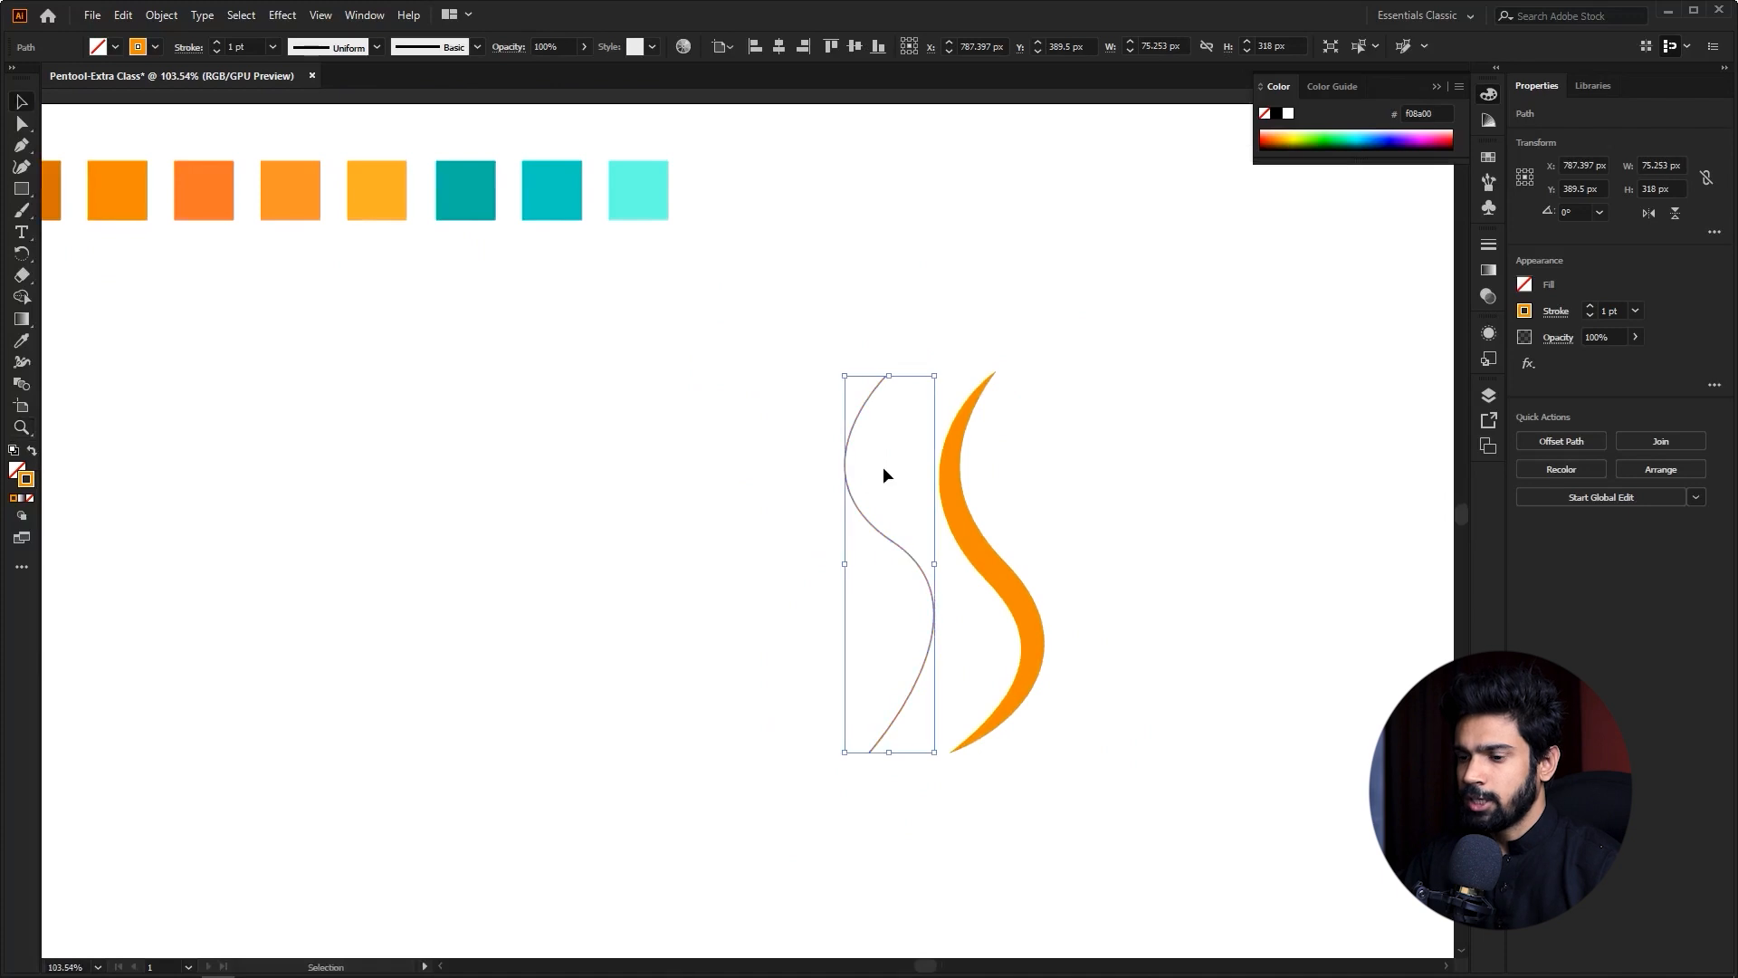
left_click_drag(894, 464, 932, 475)
left_click_drag(838, 502, 918, 544)
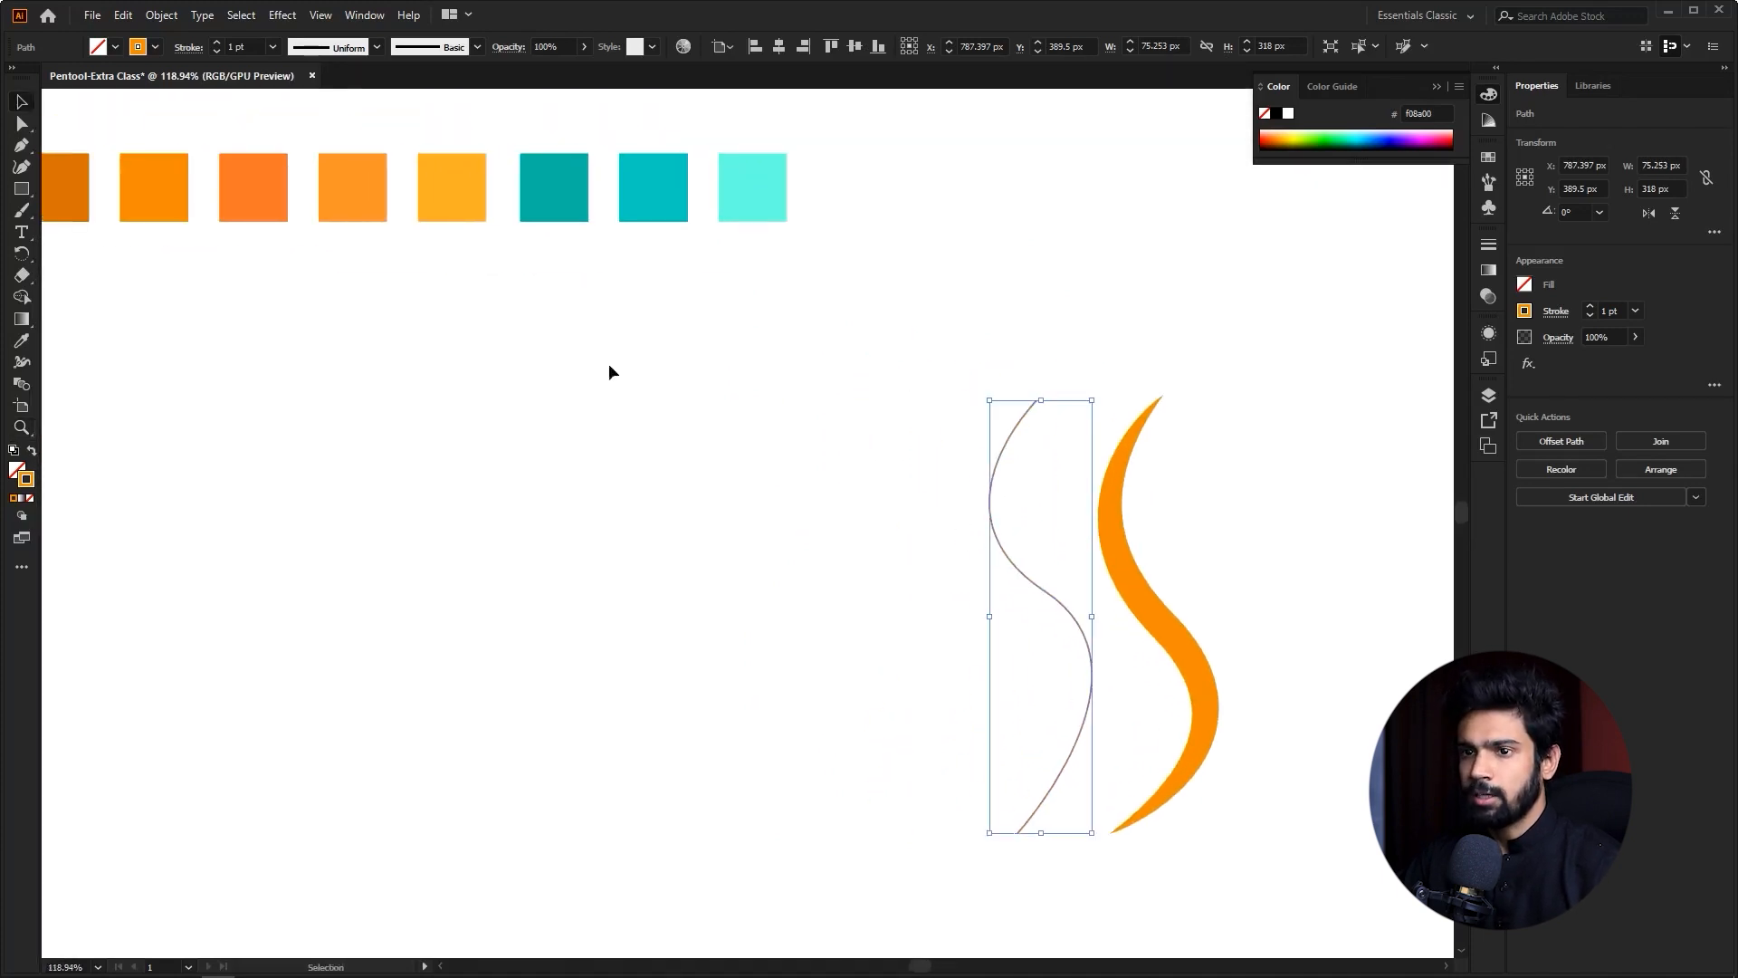
left_click_drag(455, 270, 558, 298)
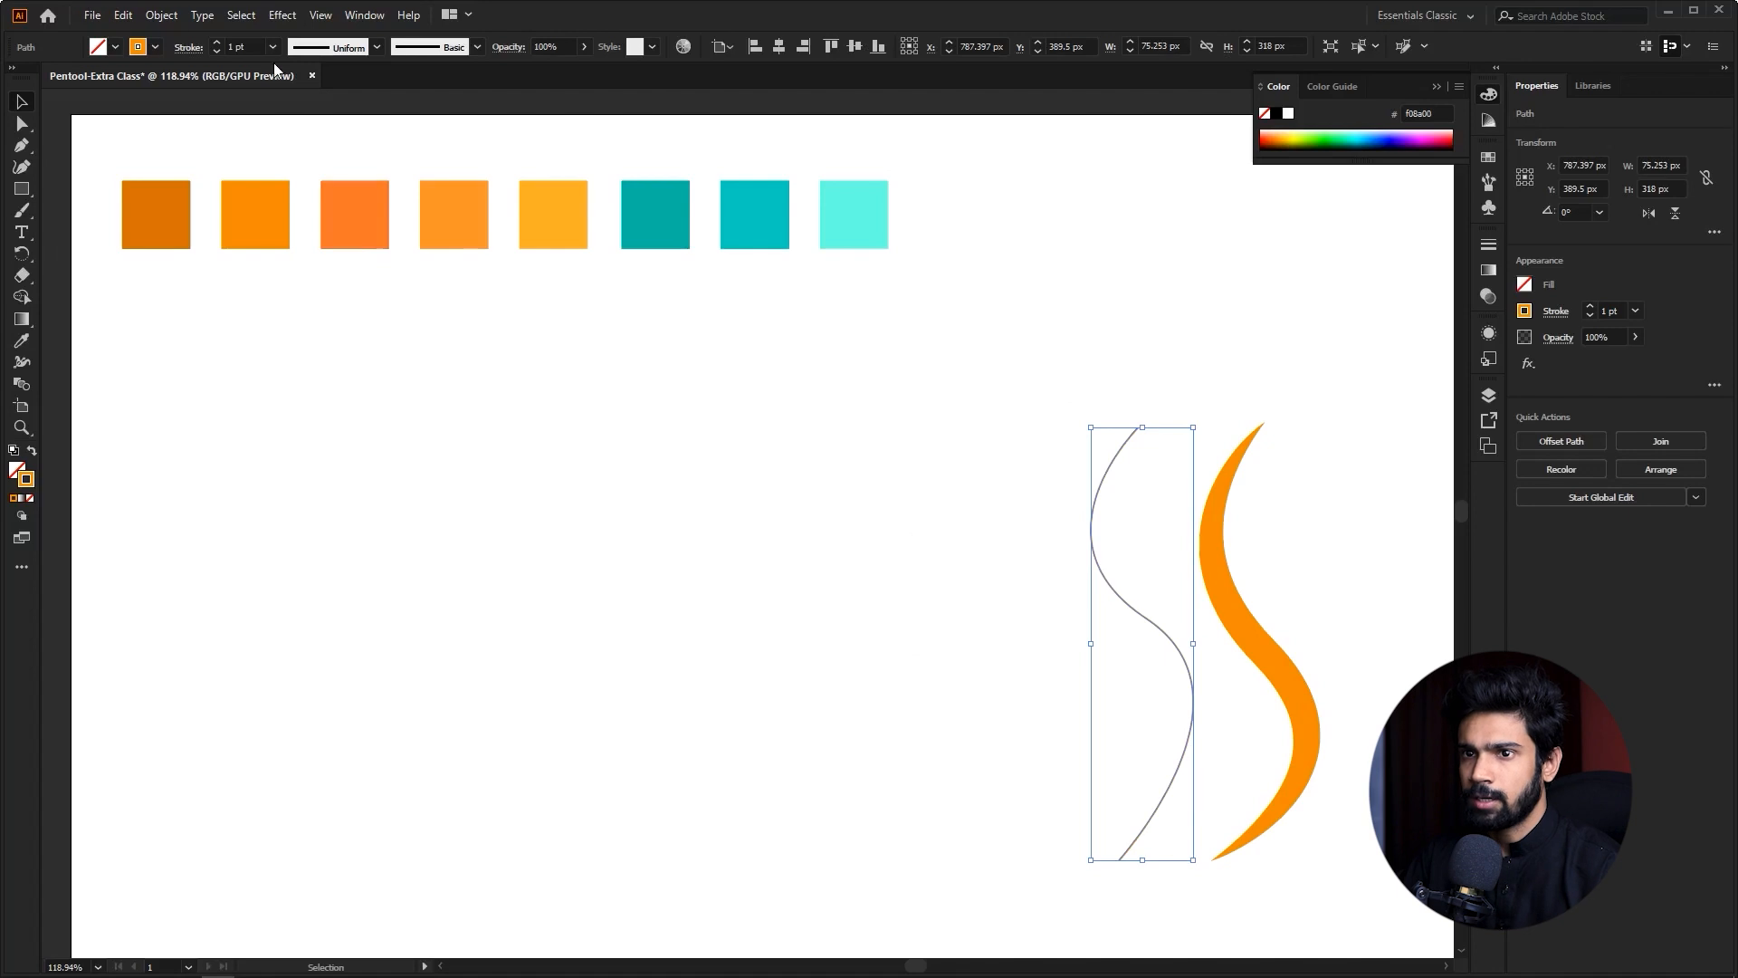
left_click(238, 45)
type("22")
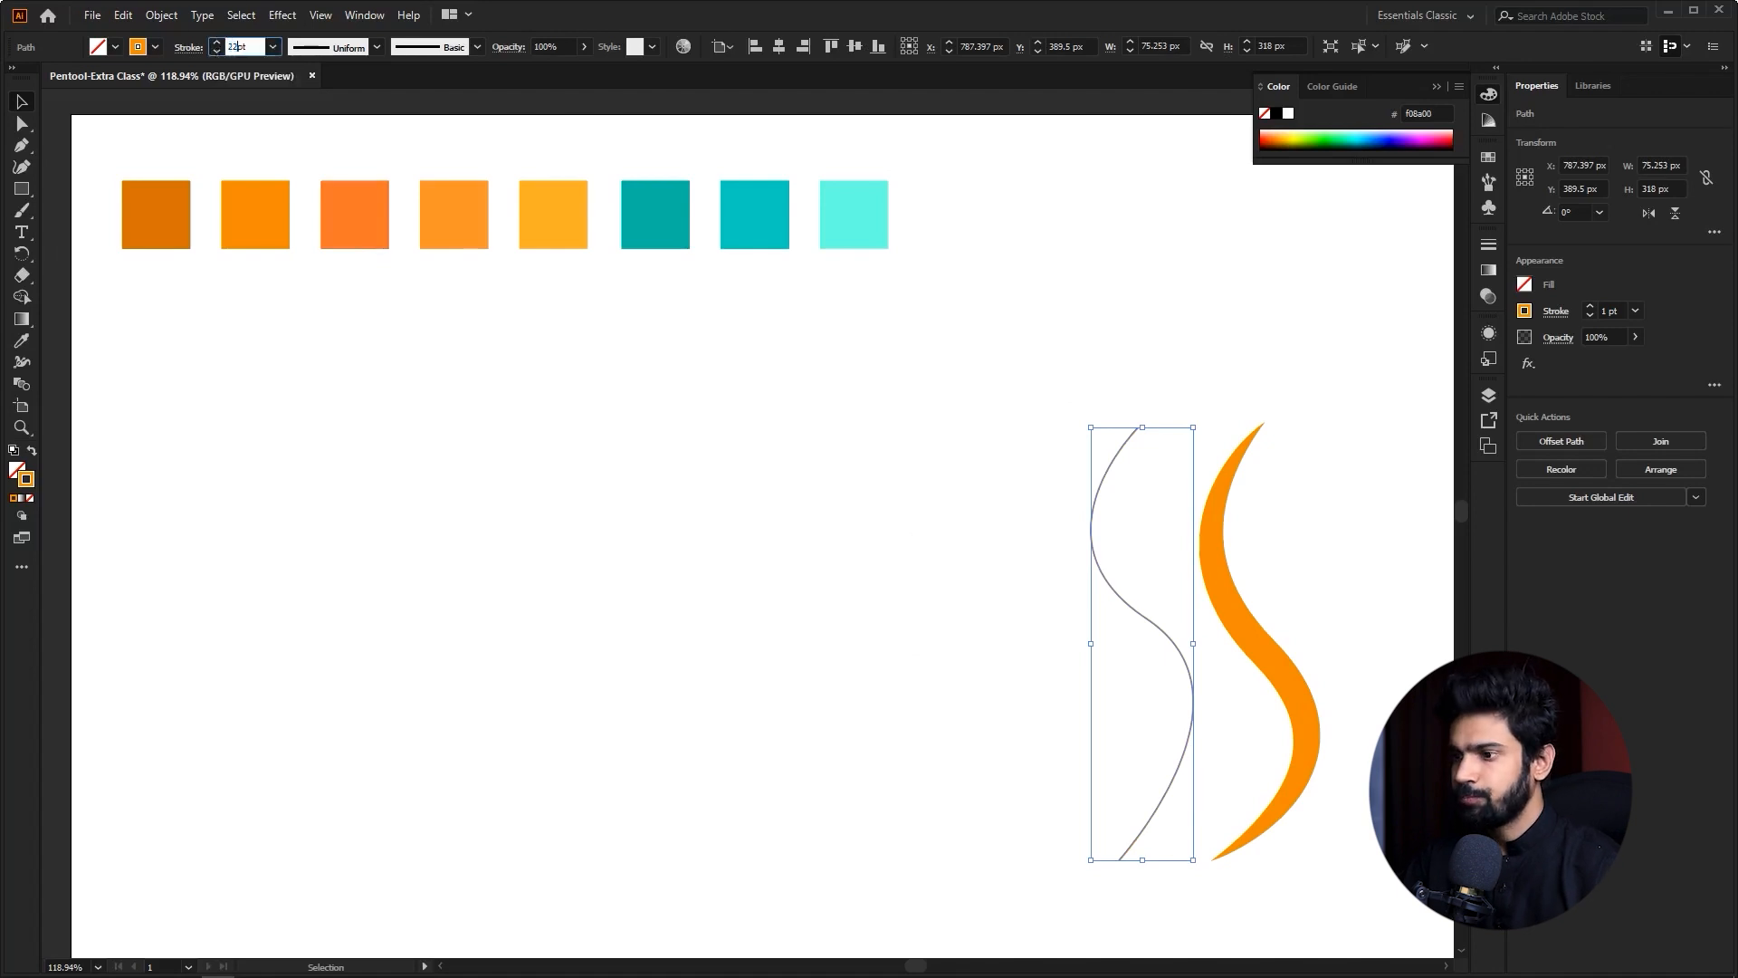
key("Return")
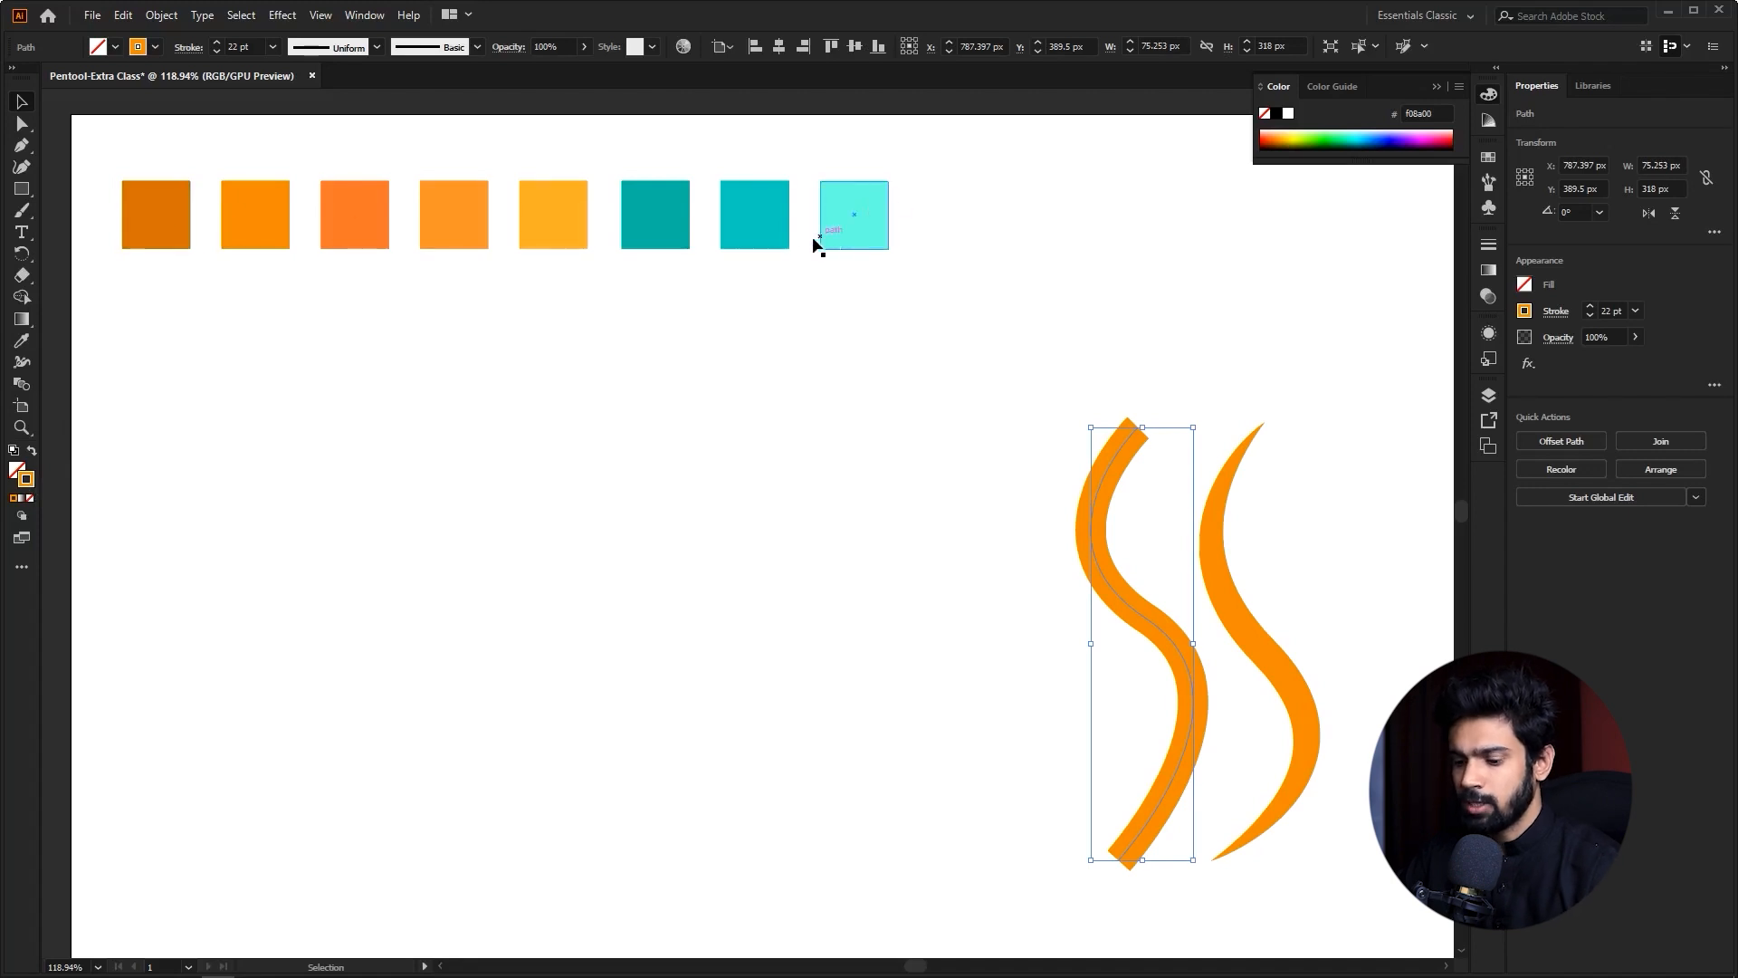
- Recolor the second curve's stroke by sampling the dark teal swatch square with the Eyedropper
key("i")
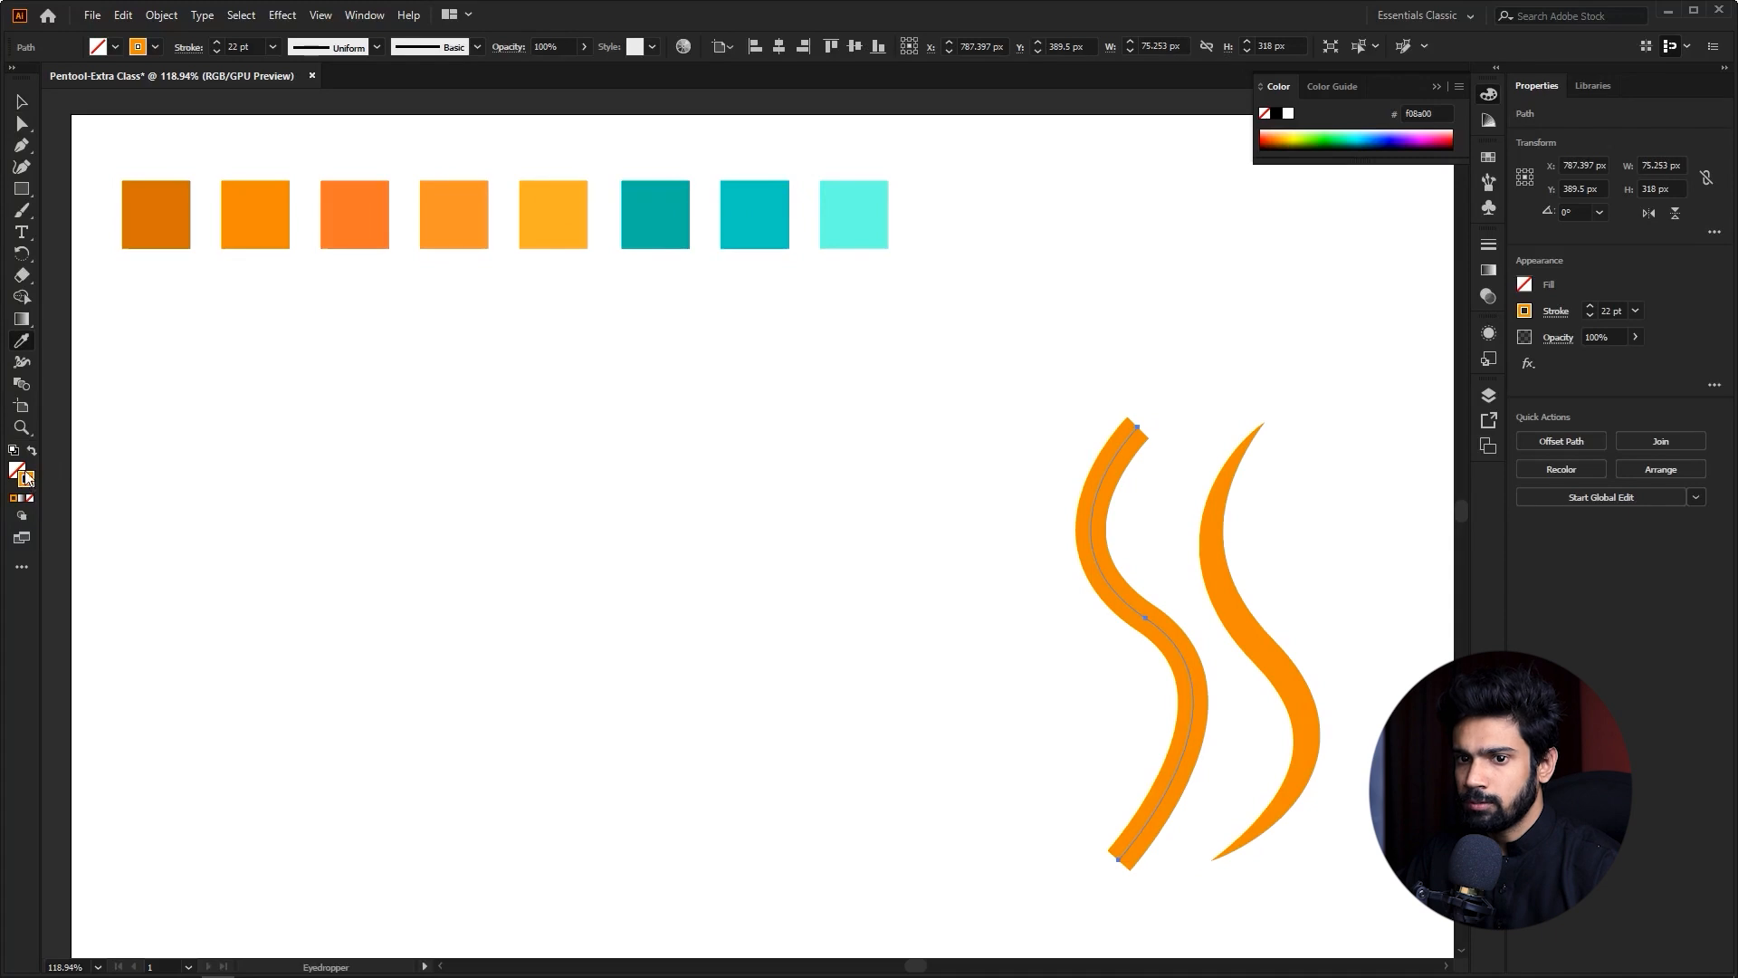
key("v")
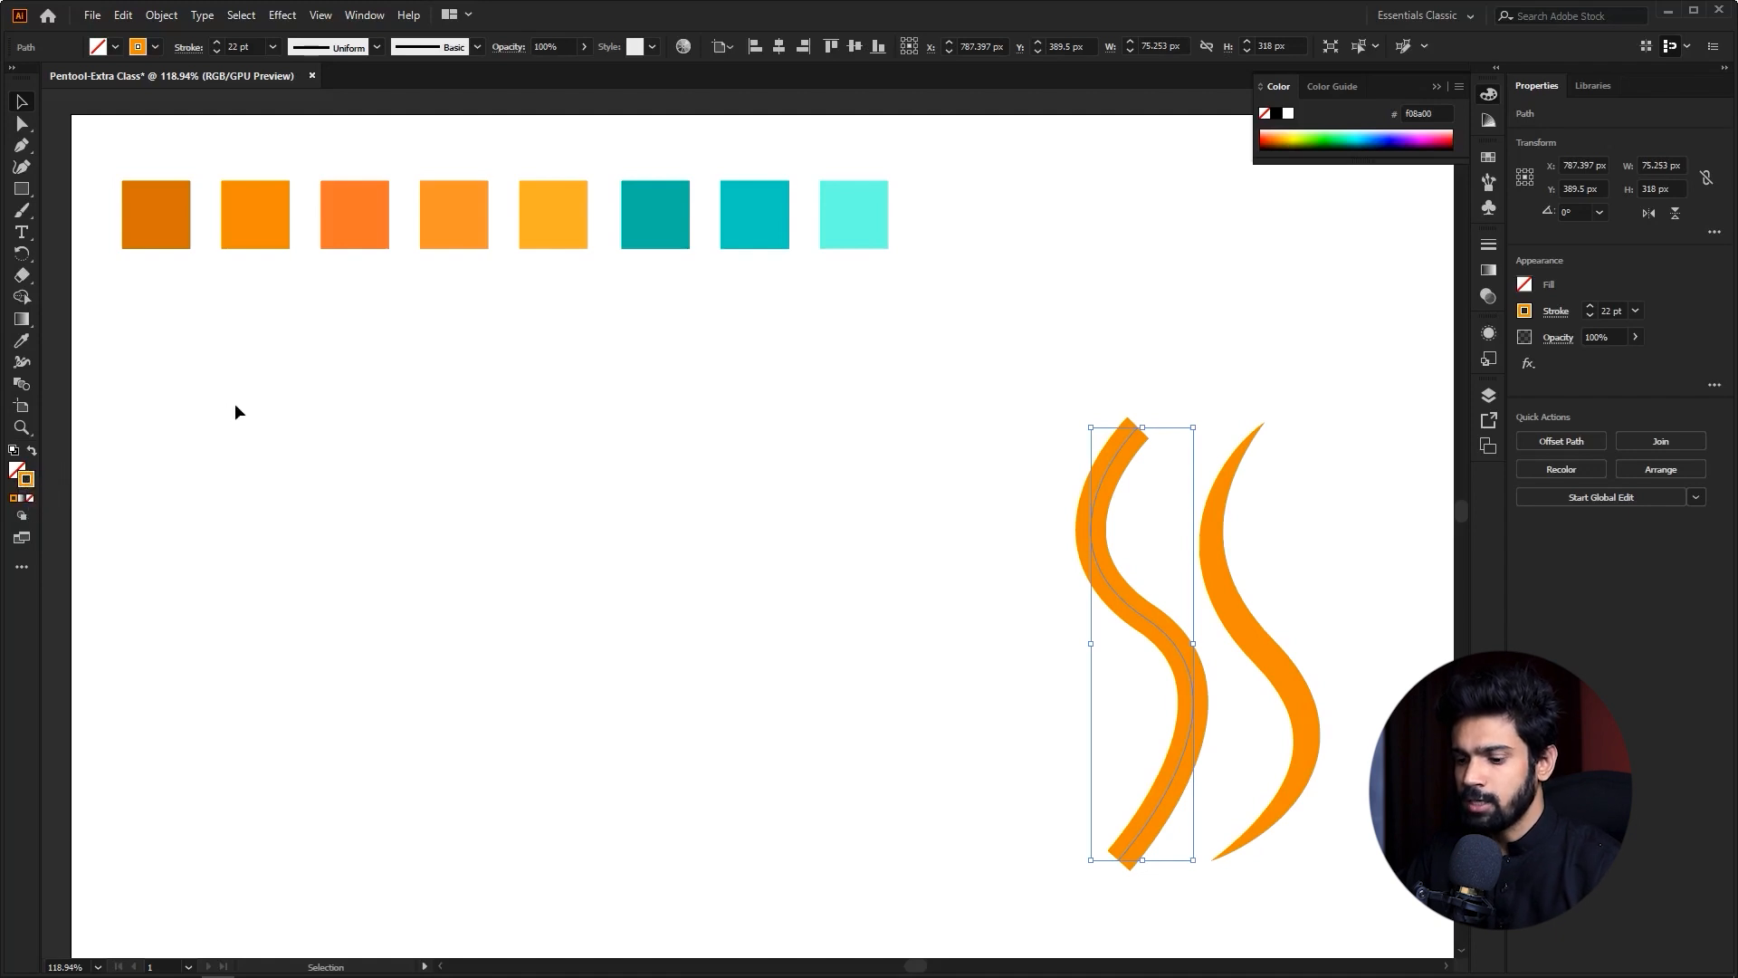
key("i")
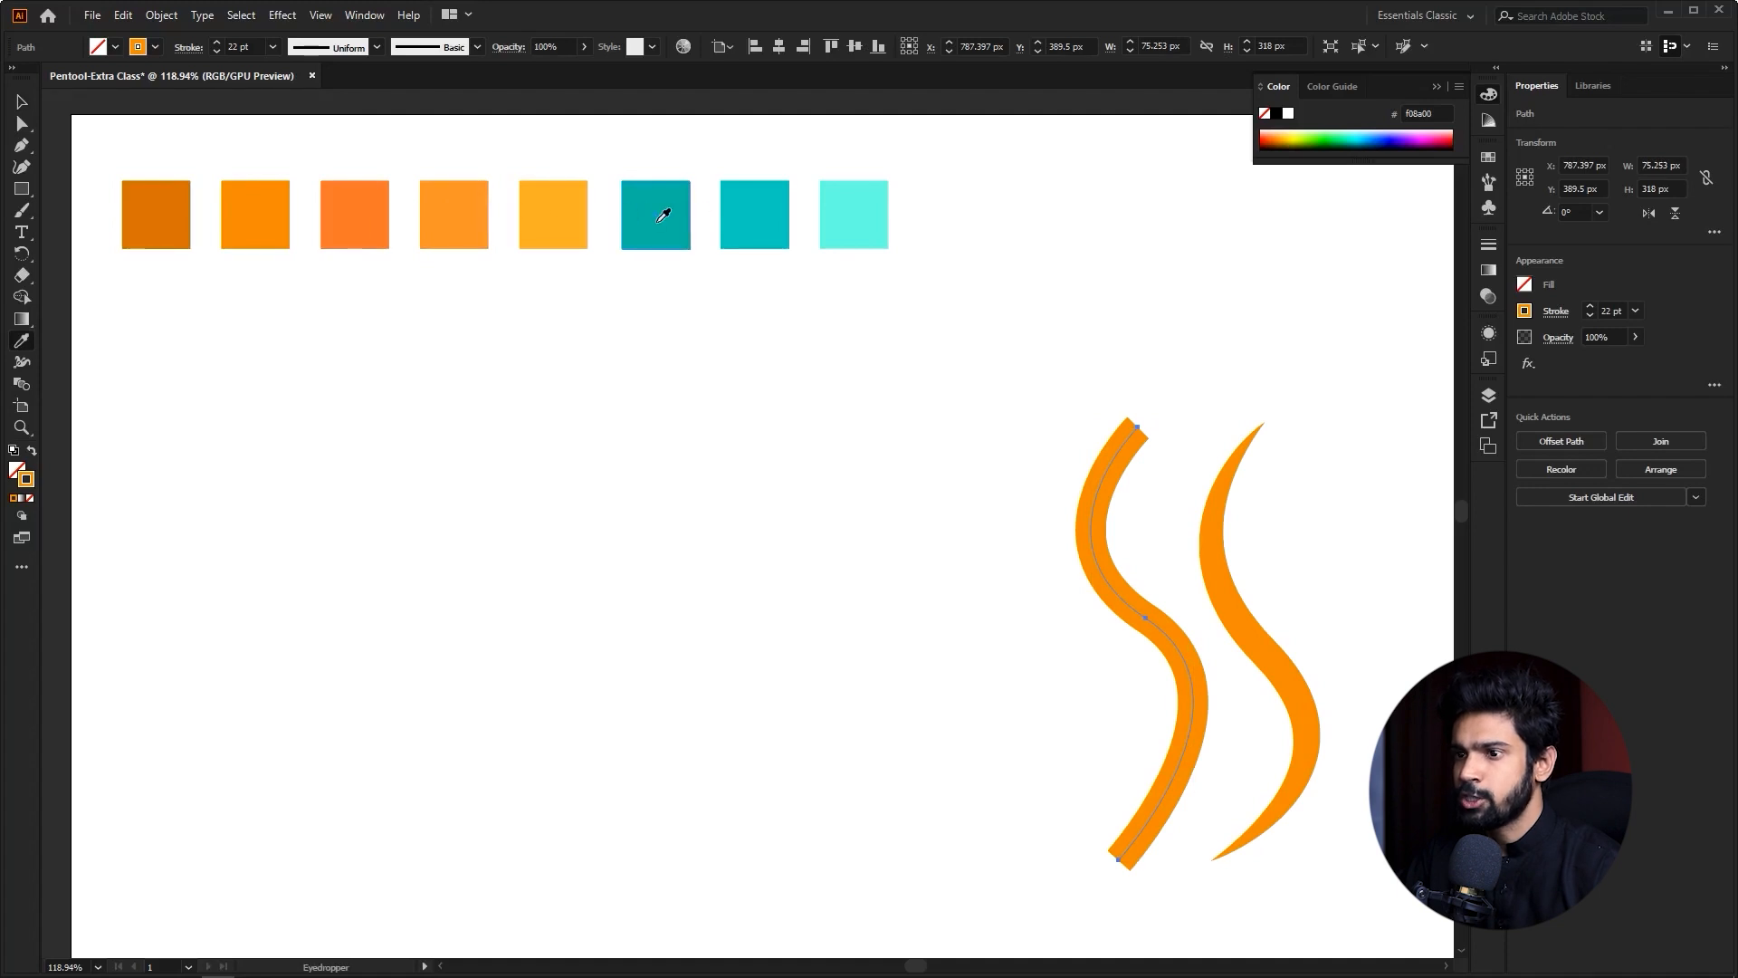
left_click(670, 197)
key("v")
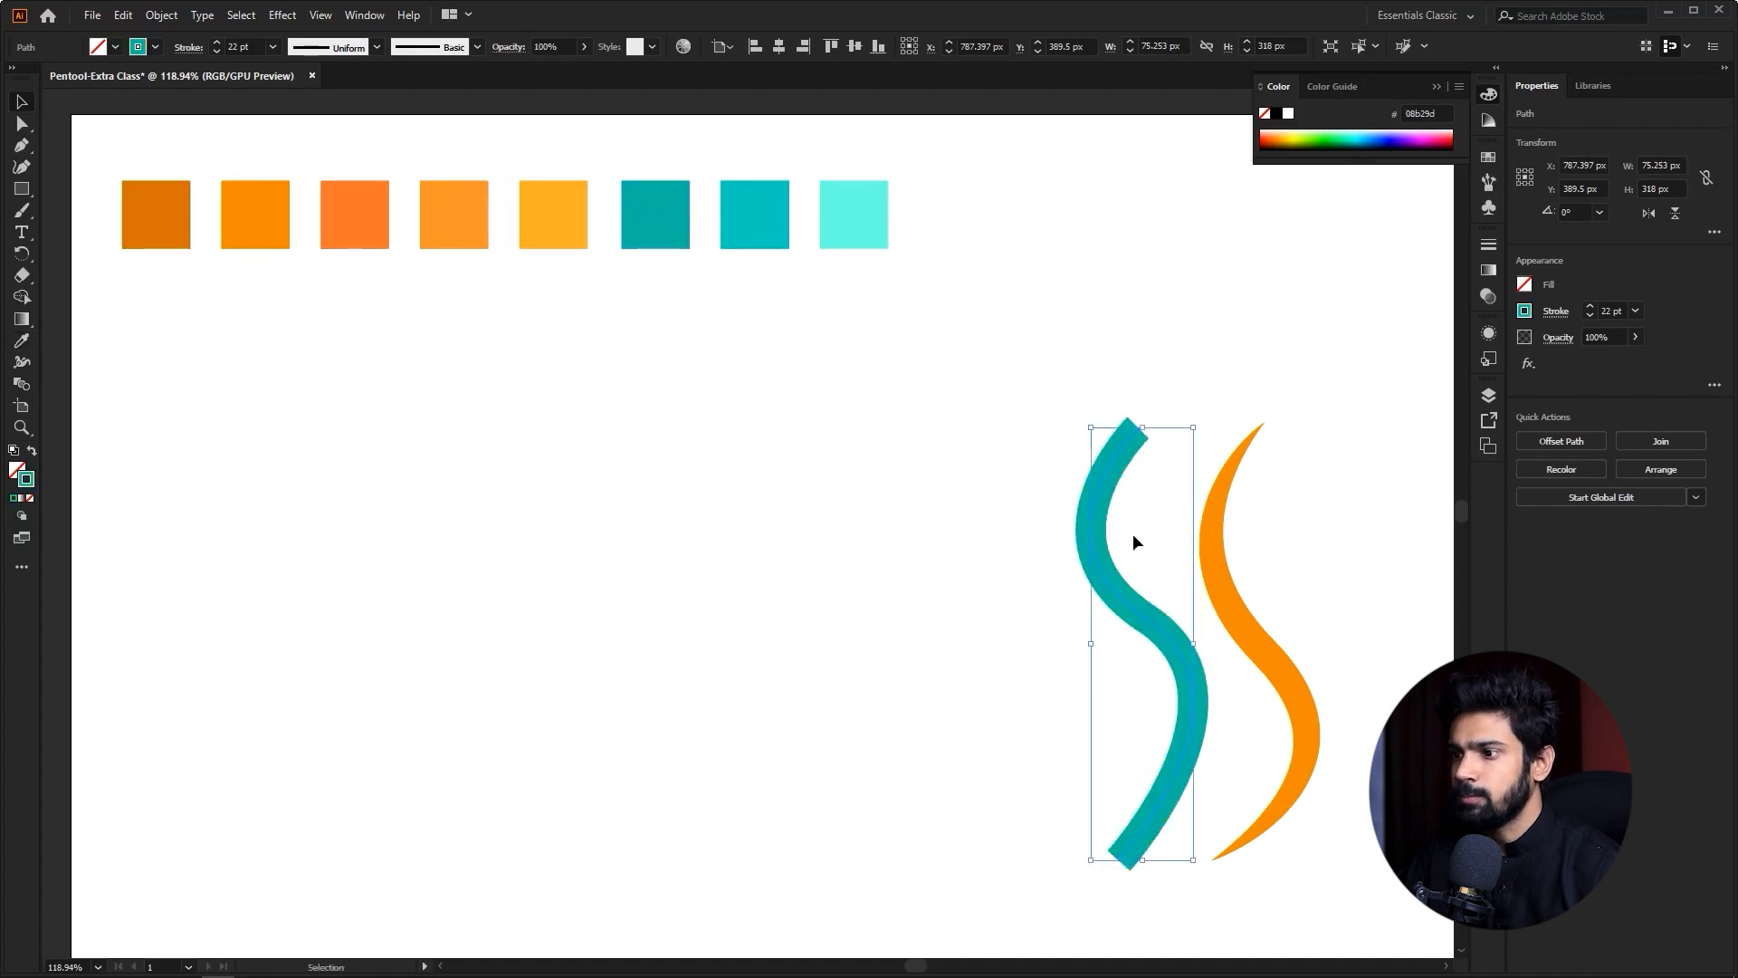
- Apply the lens-shaped Width Profile 1 to the teal curve and deselect it
left_click(377, 48)
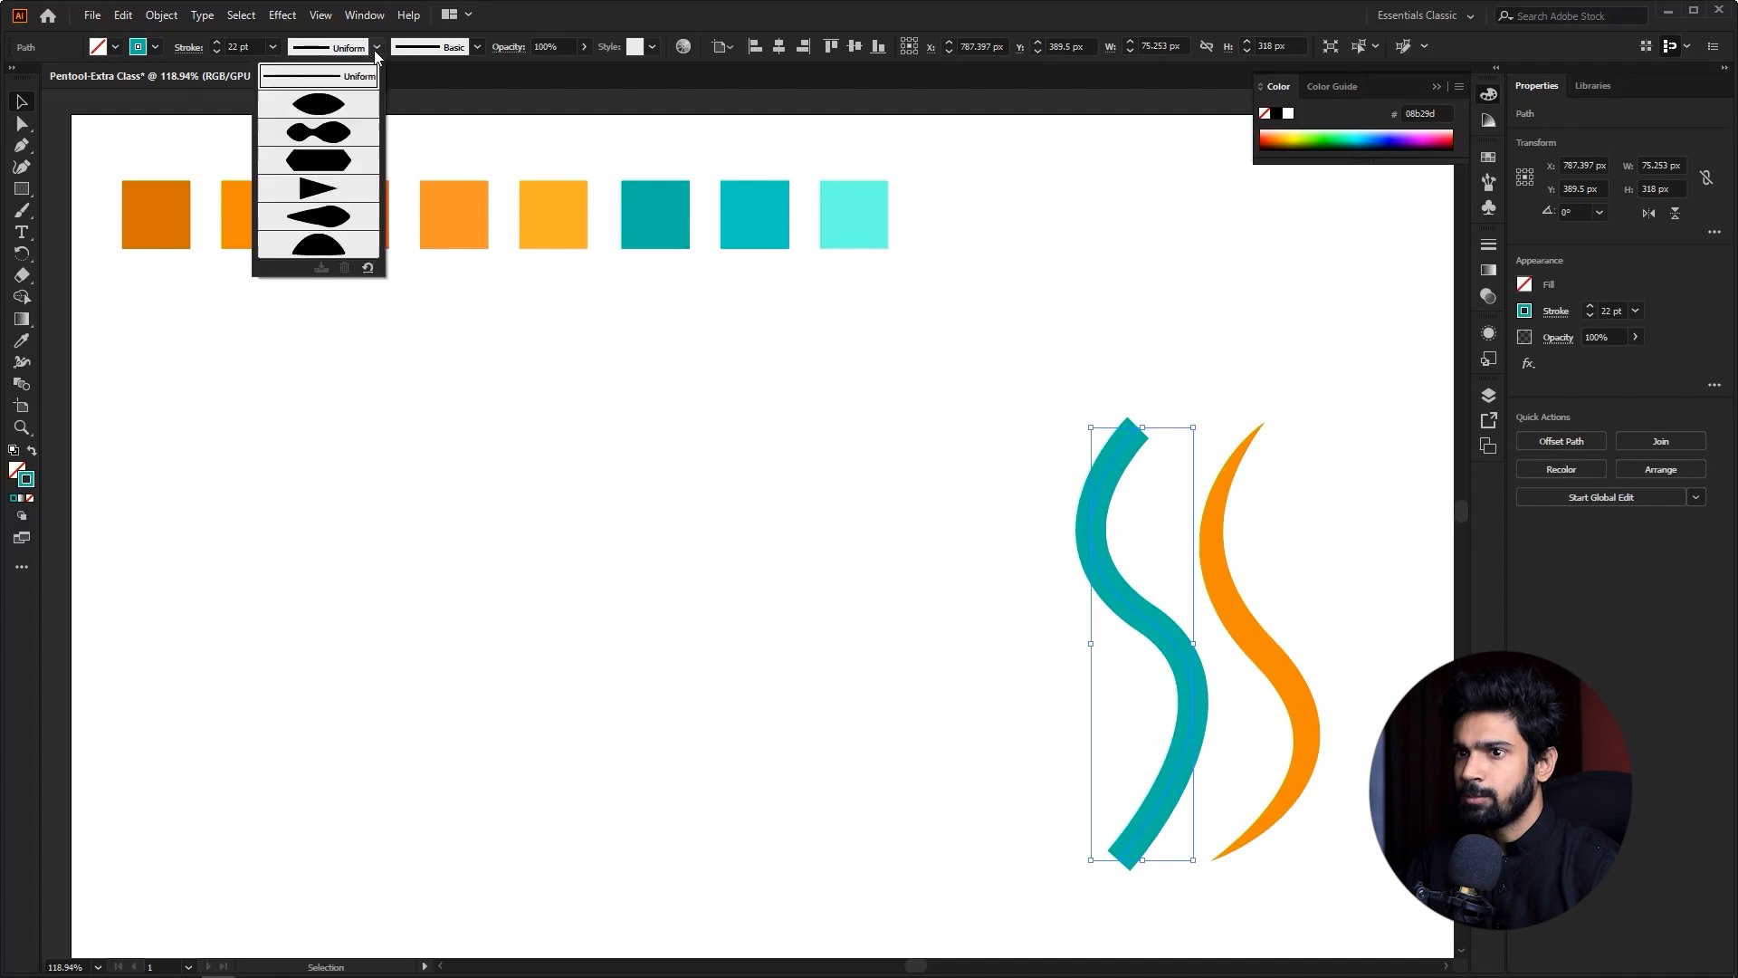
left_click(342, 107)
left_click(698, 438)
- Draw a third, gentler S-shaped curve about 27 px wide and 298 px tall with the Pen tool, left of the teal curve
left_click_drag(719, 532, 587, 512)
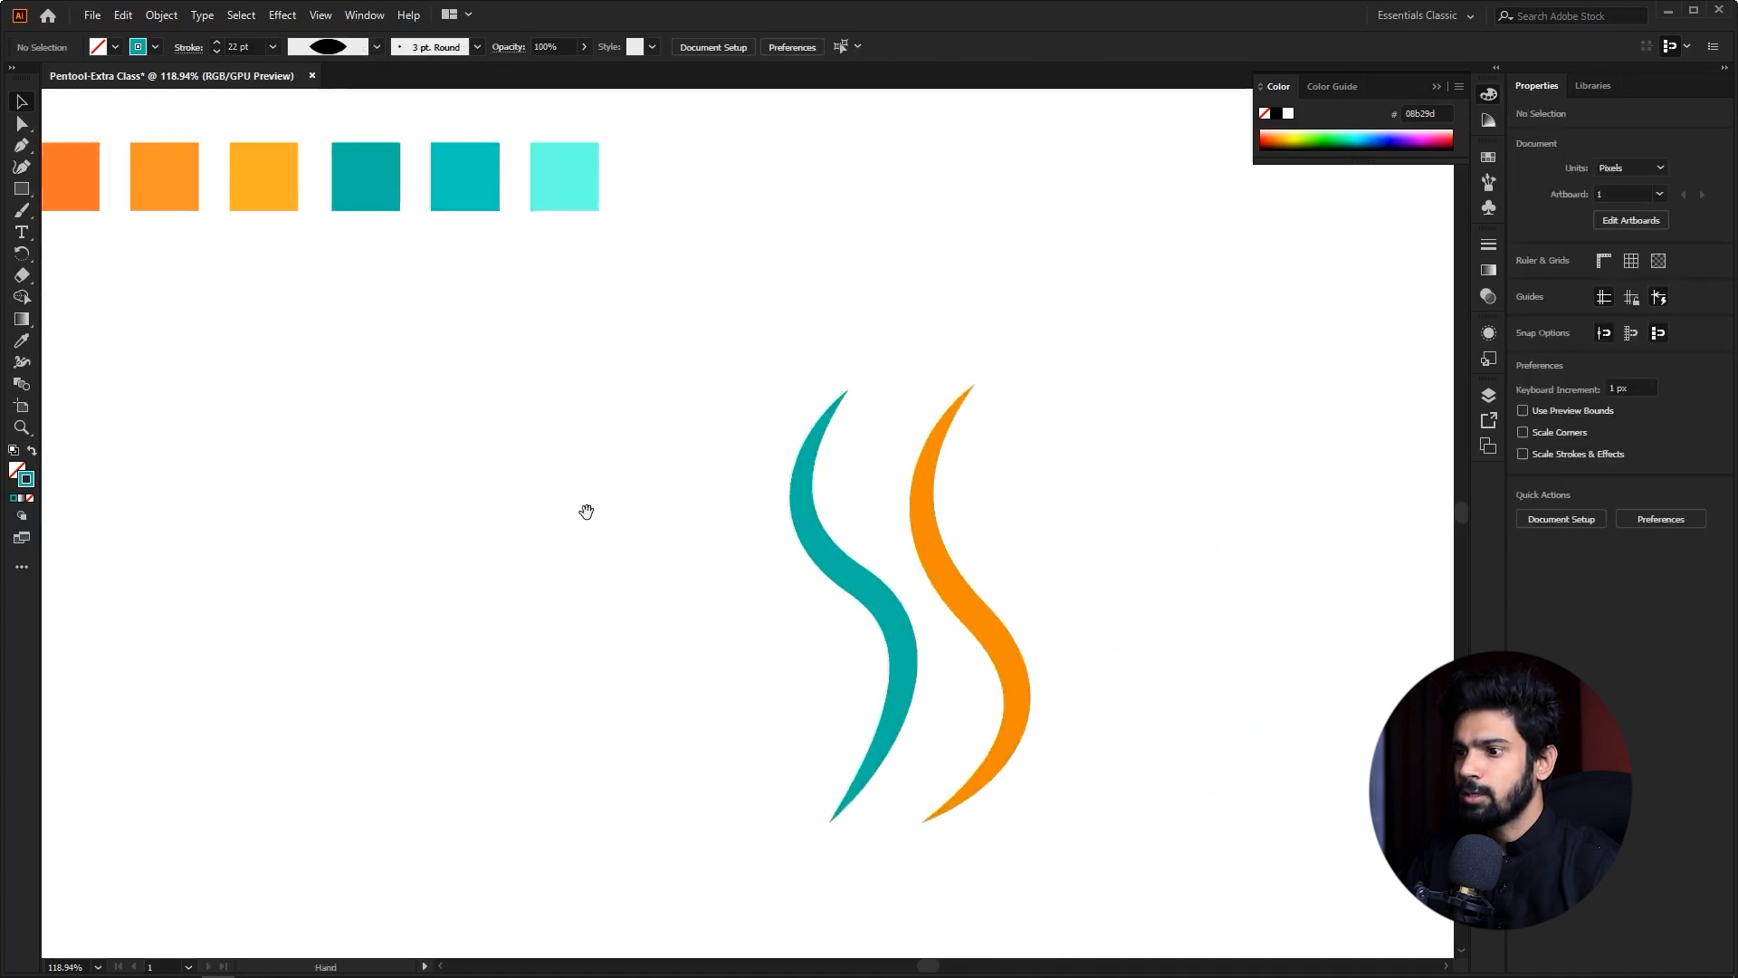
key("z")
mouse_move(672, 571)
left_mouse_down()
mouse_move(575, 555)
mouse_move(711, 582)
mouse_move(676, 569)
left_mouse_up()
key("v")
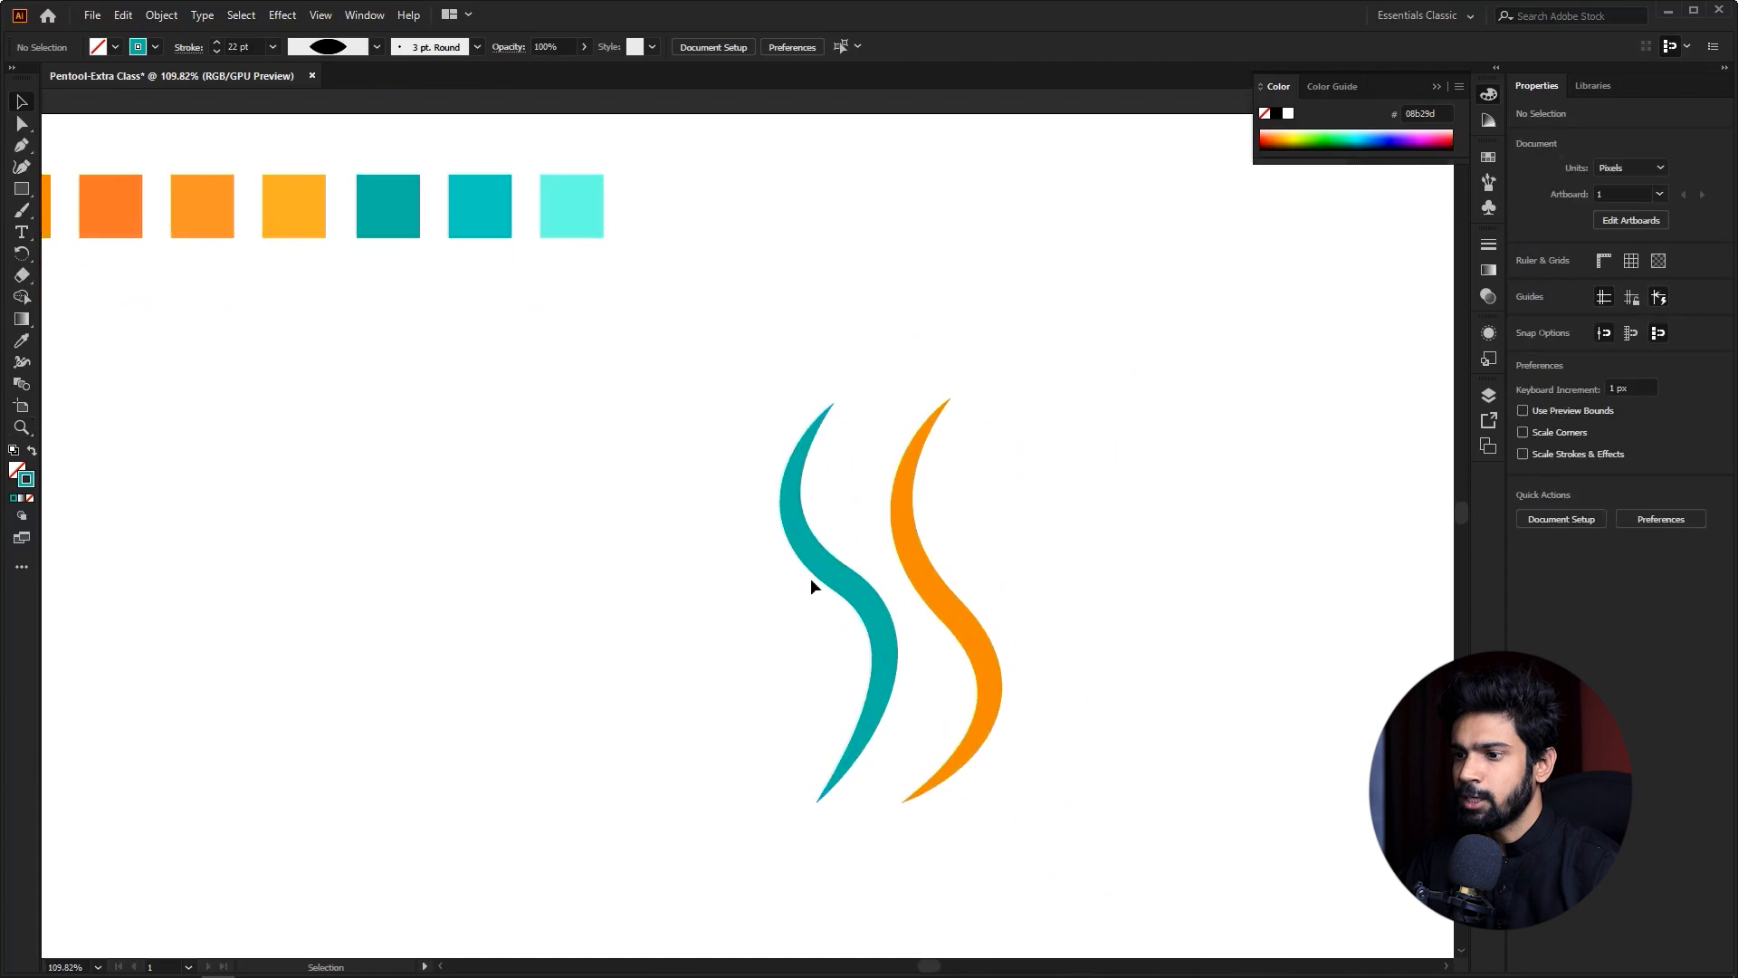
key("p")
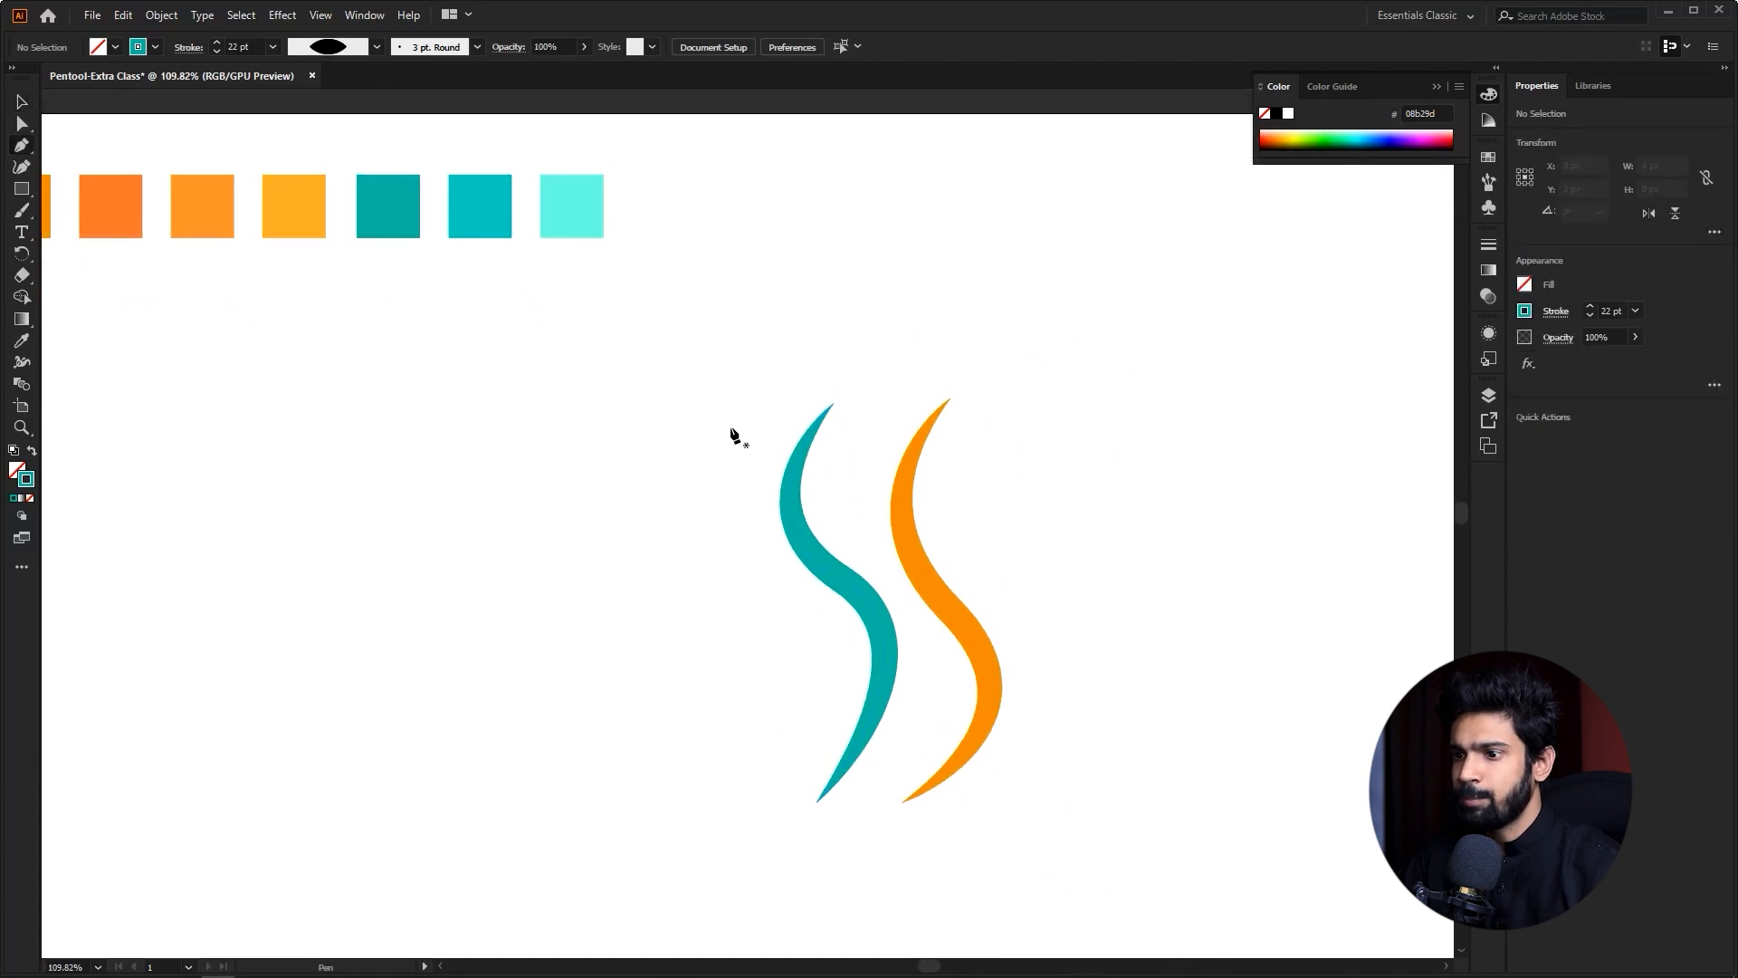
left_click(742, 418)
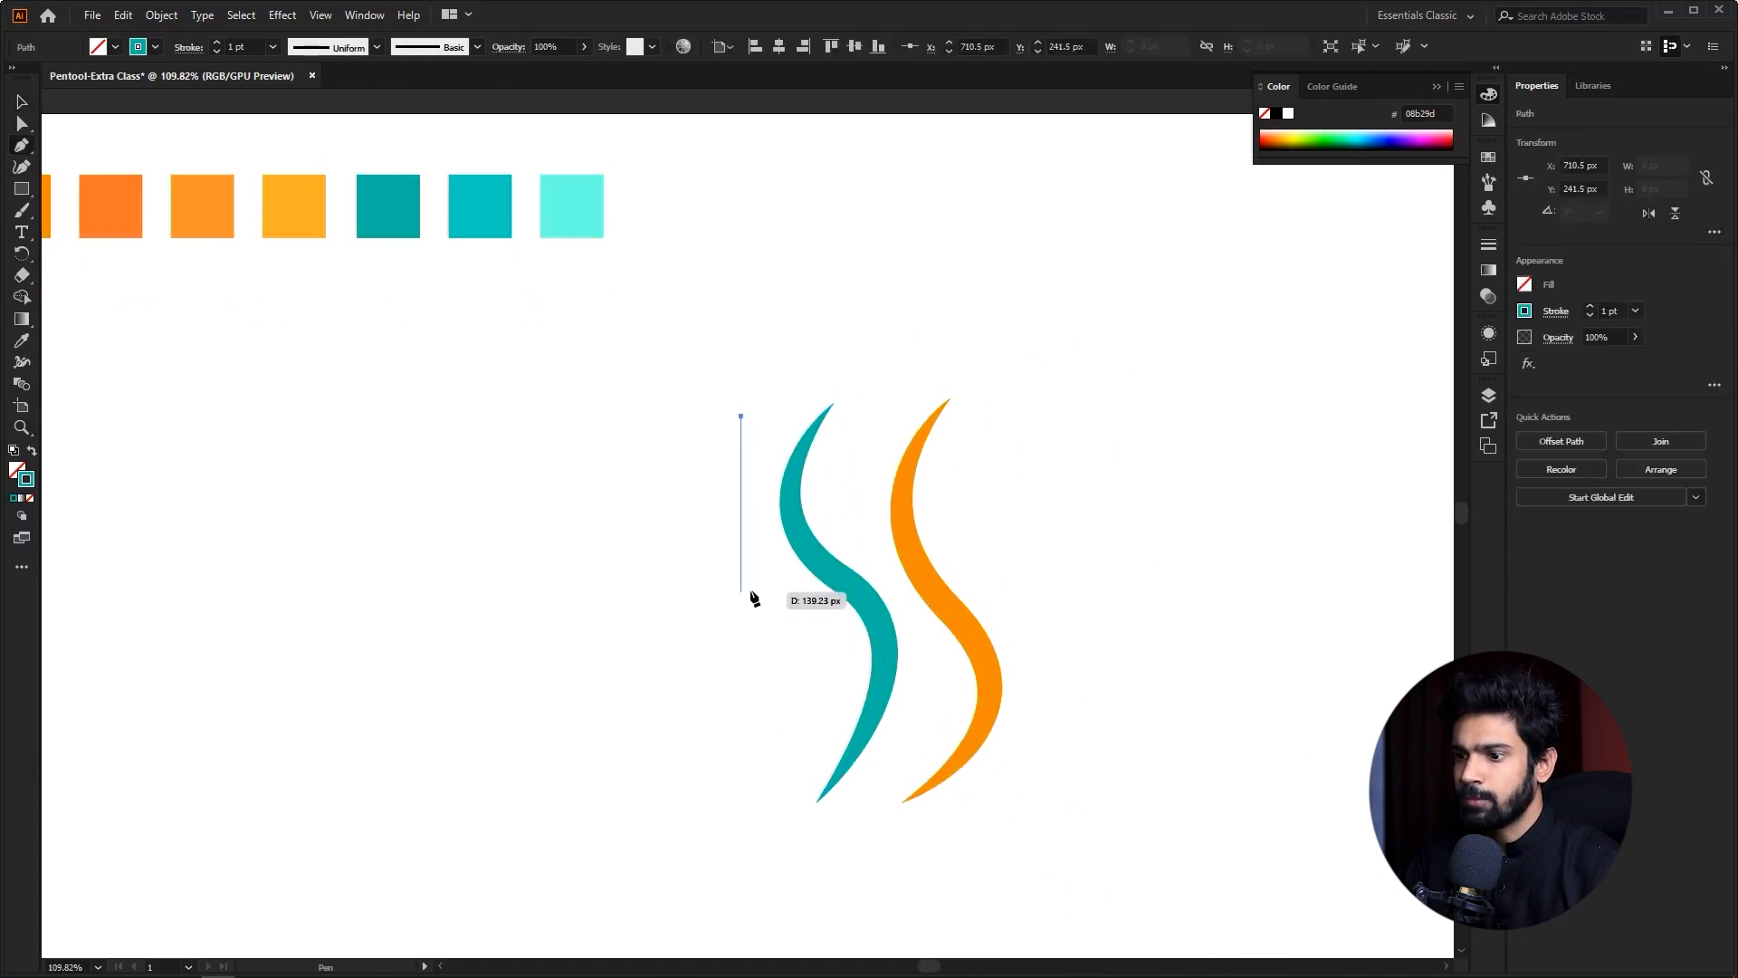
left_click_drag(742, 587, 776, 667)
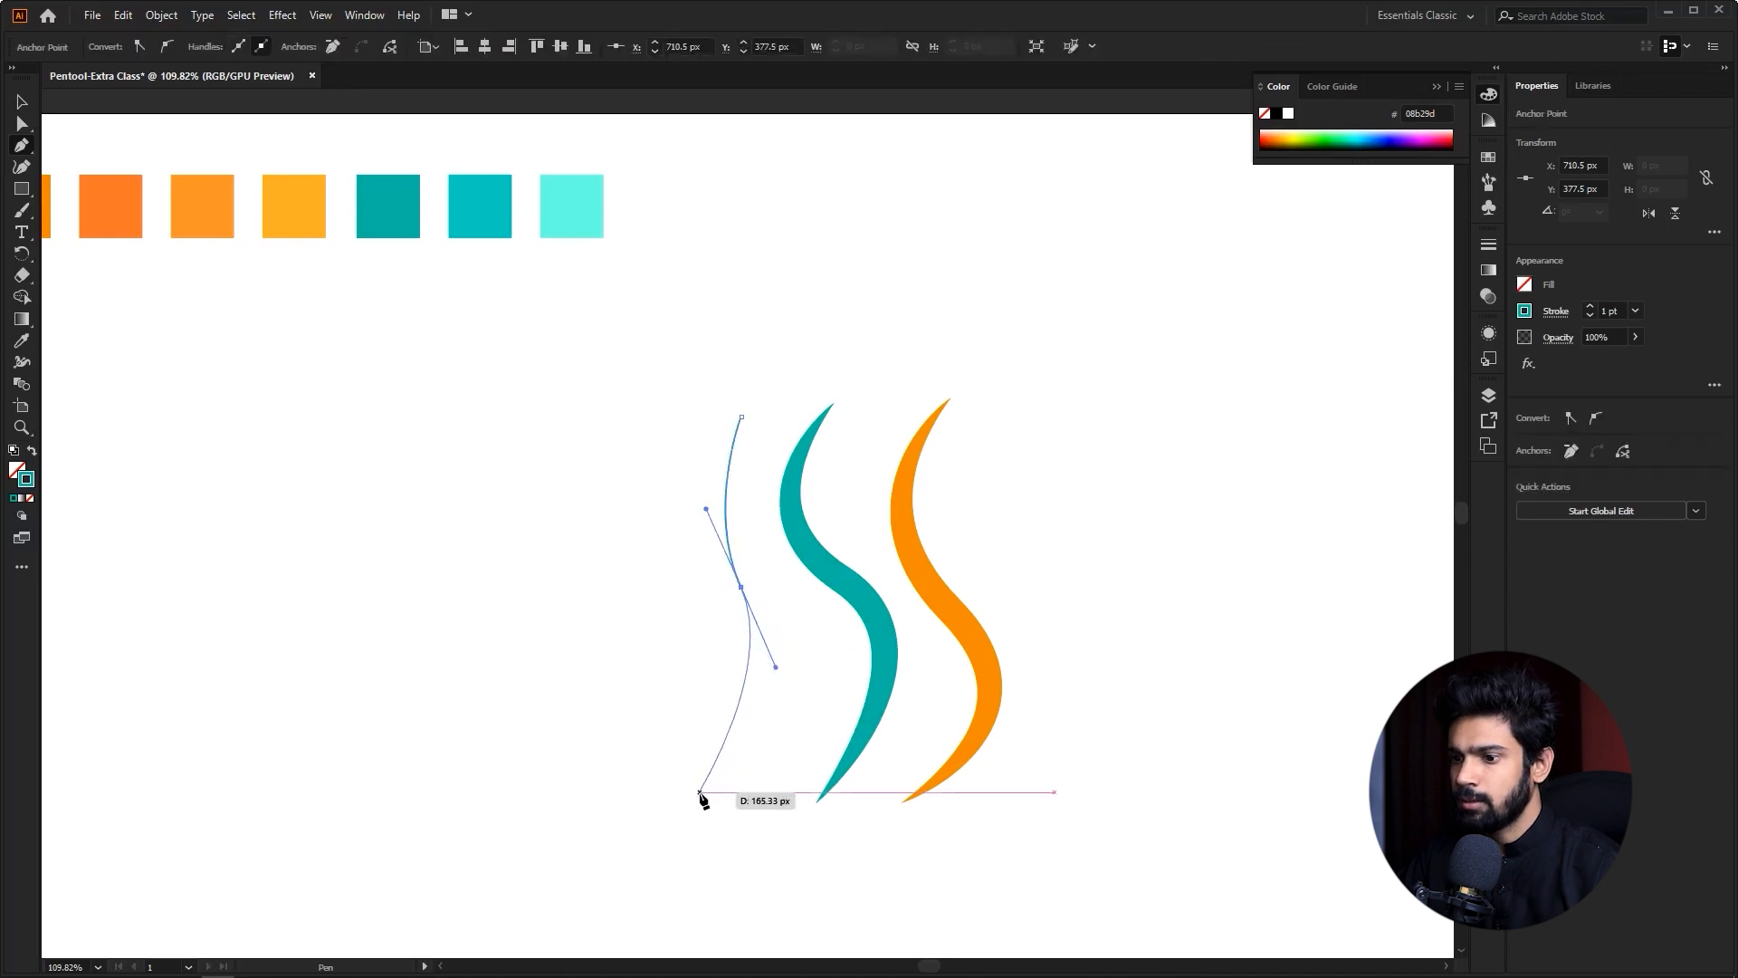
left_click(719, 792)
key("v")
left_click(624, 612)
- Set the third curve's stroke weight to 22 pt and apply the lens-shaped Width Profile 1 to it
key("z")
left_click_drag(636, 616, 778, 625)
key("ctrl+space")
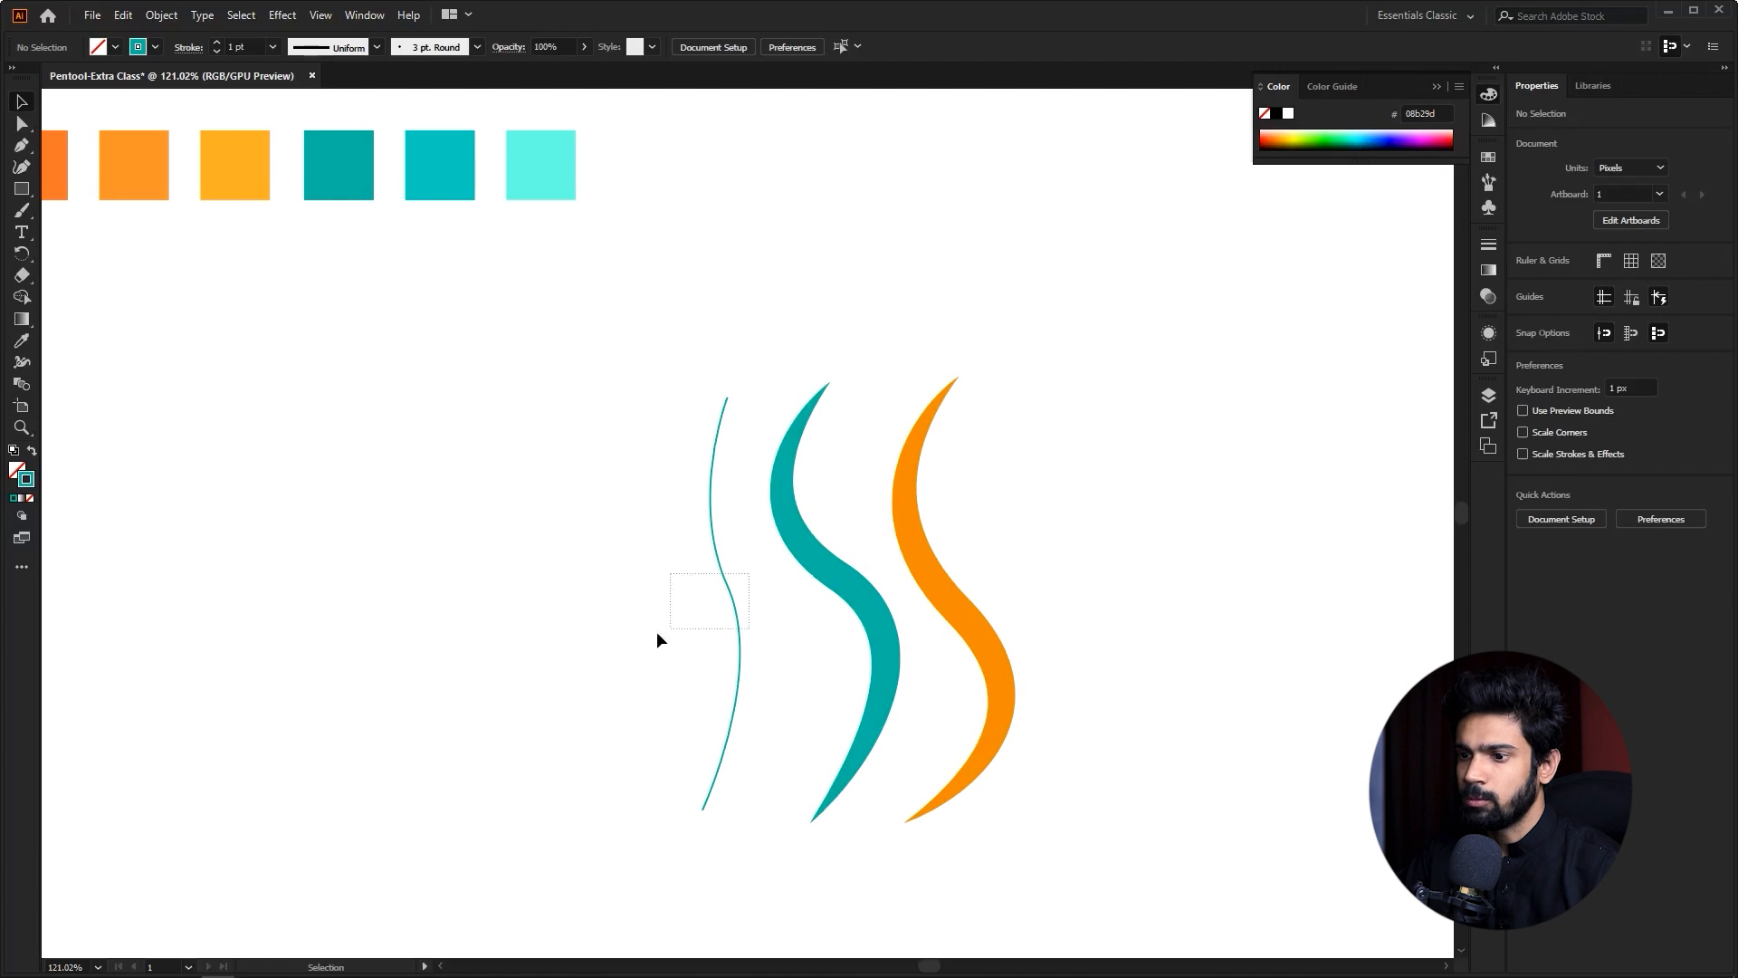
left_click_drag(657, 632, 654, 631)
key("space")
left_click_drag(642, 605, 811, 625)
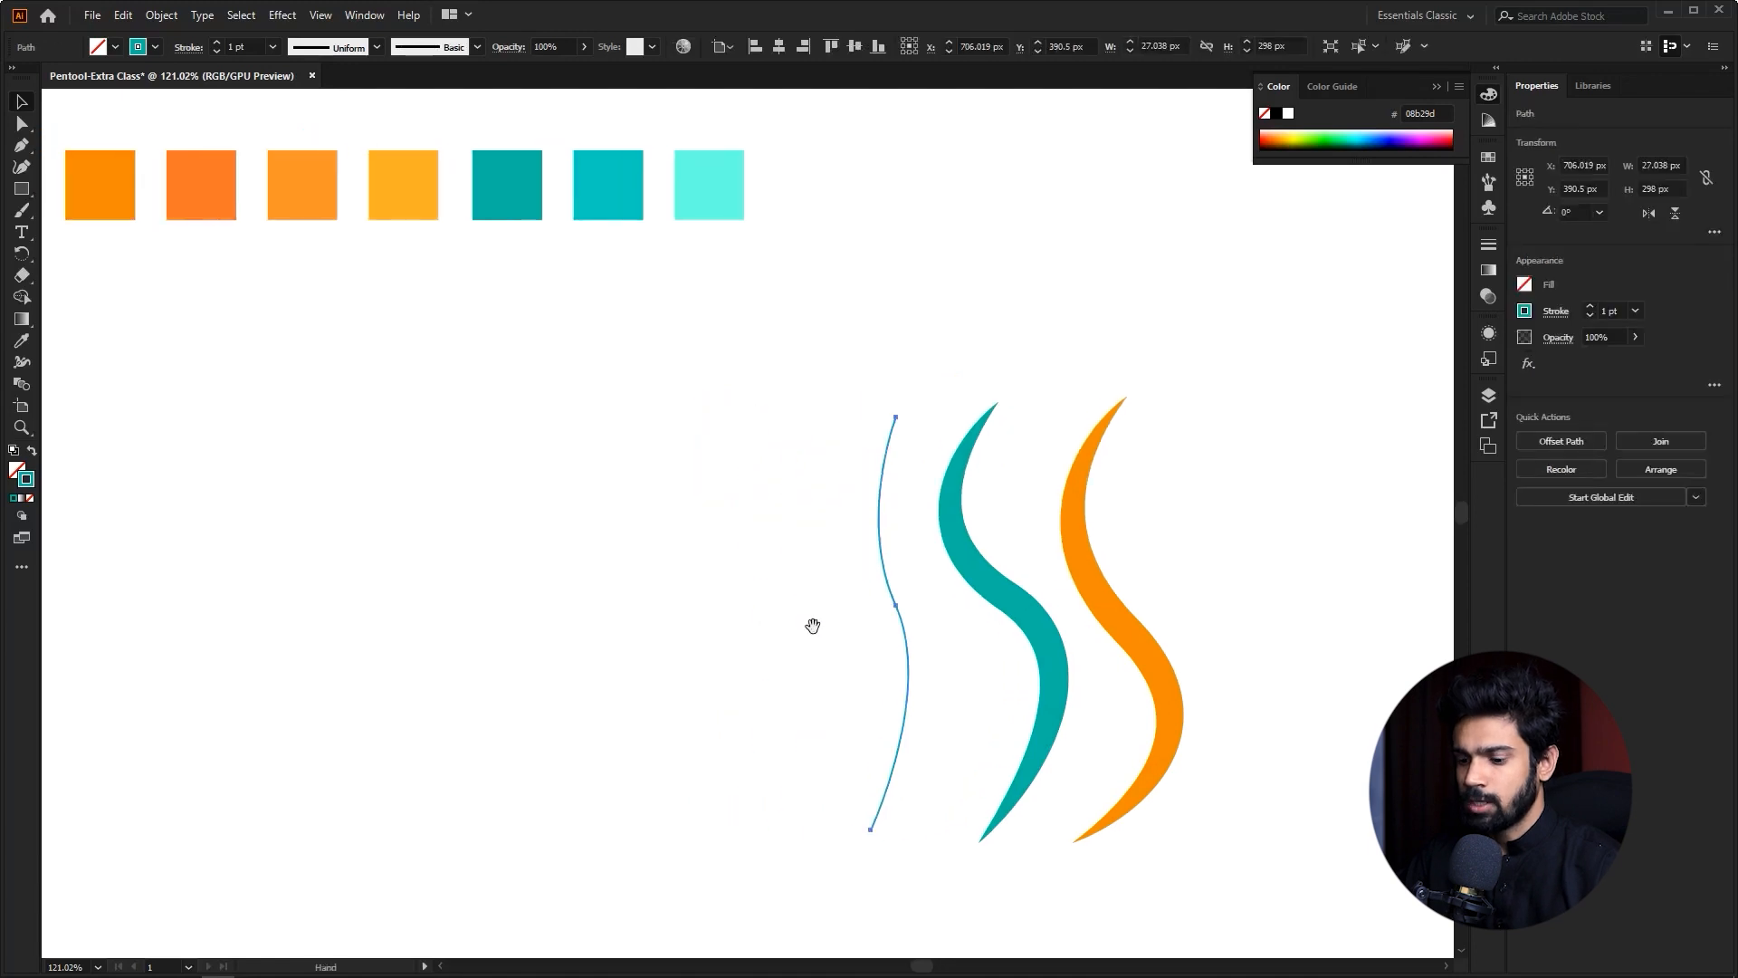
double_click(237, 46)
type("22")
key("Return")
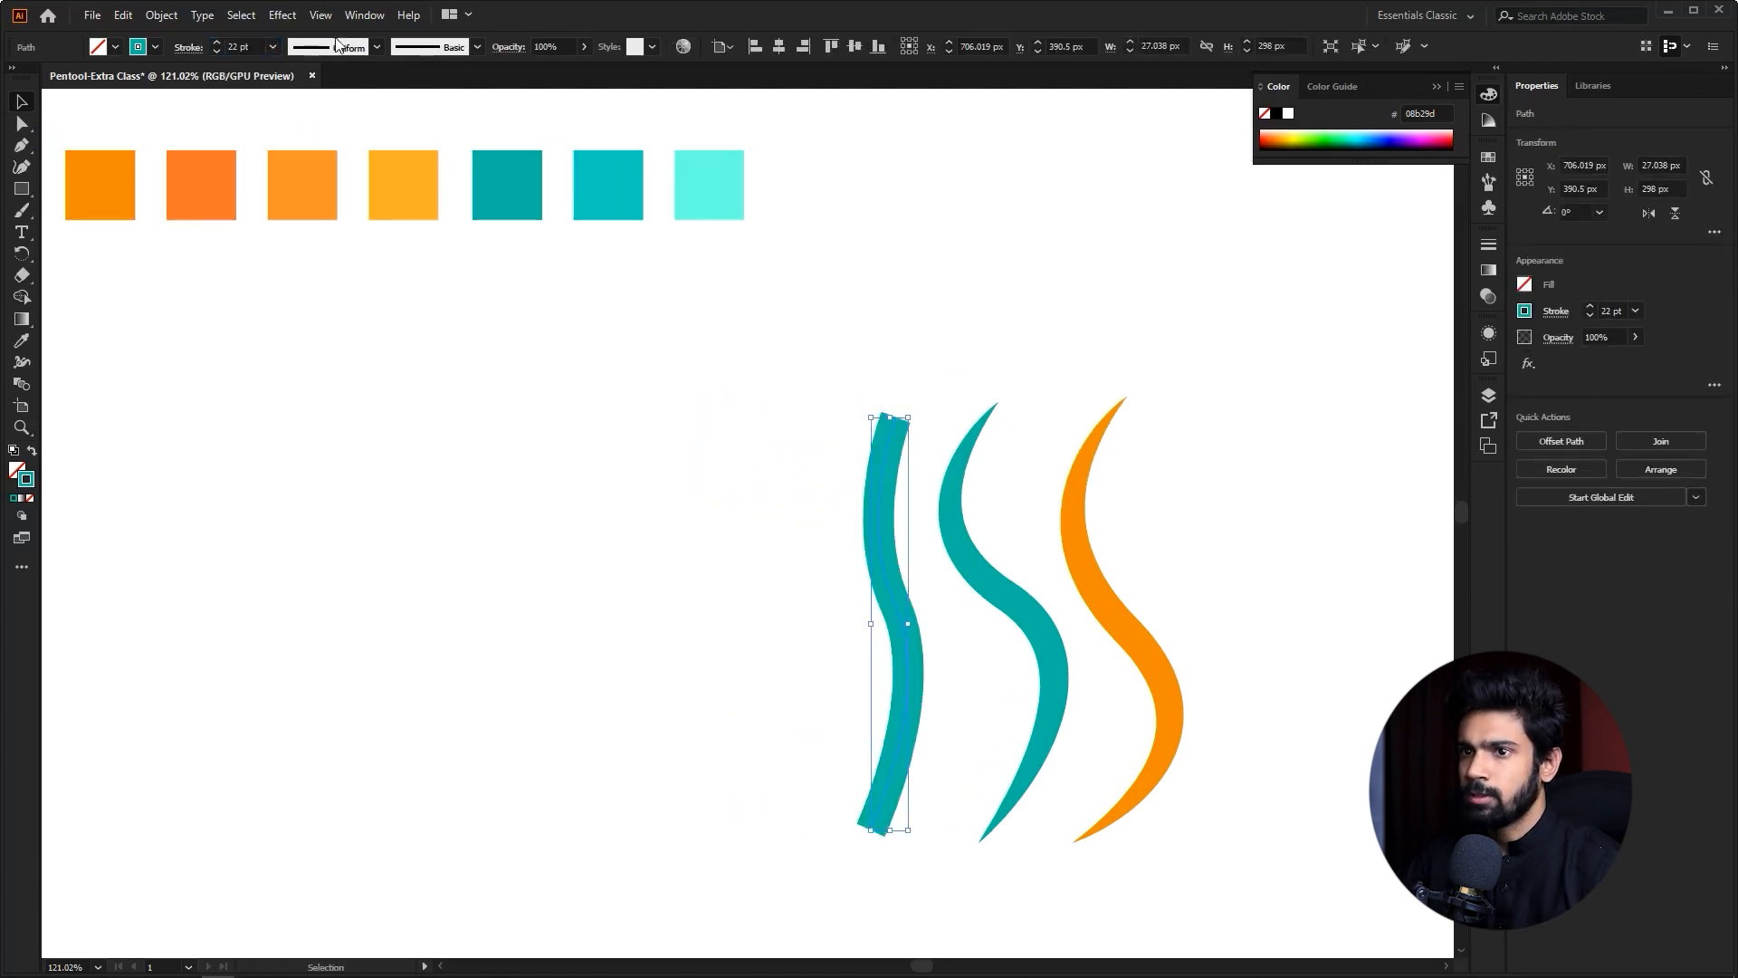
left_click(387, 51)
left_click(343, 113)
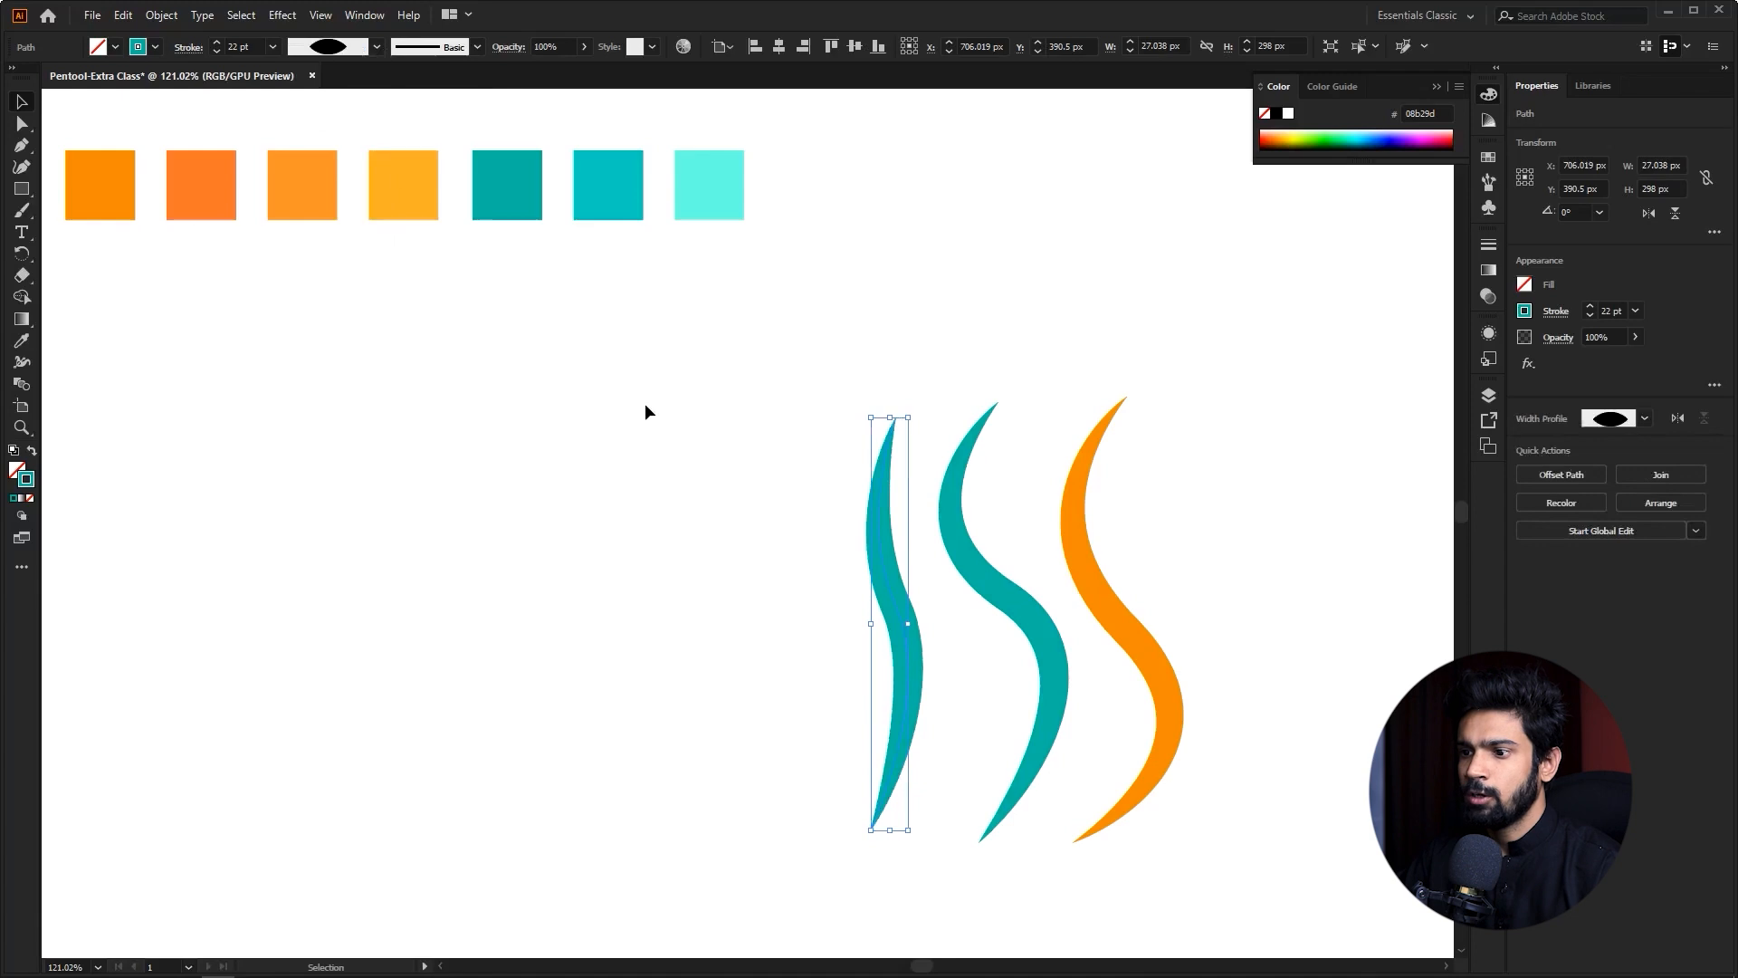
- Recolor the third curve's stroke by sampling the light orange swatch square with the Eyedropper
key("space")
left_click_drag(405, 283, 544, 326)
key("i")
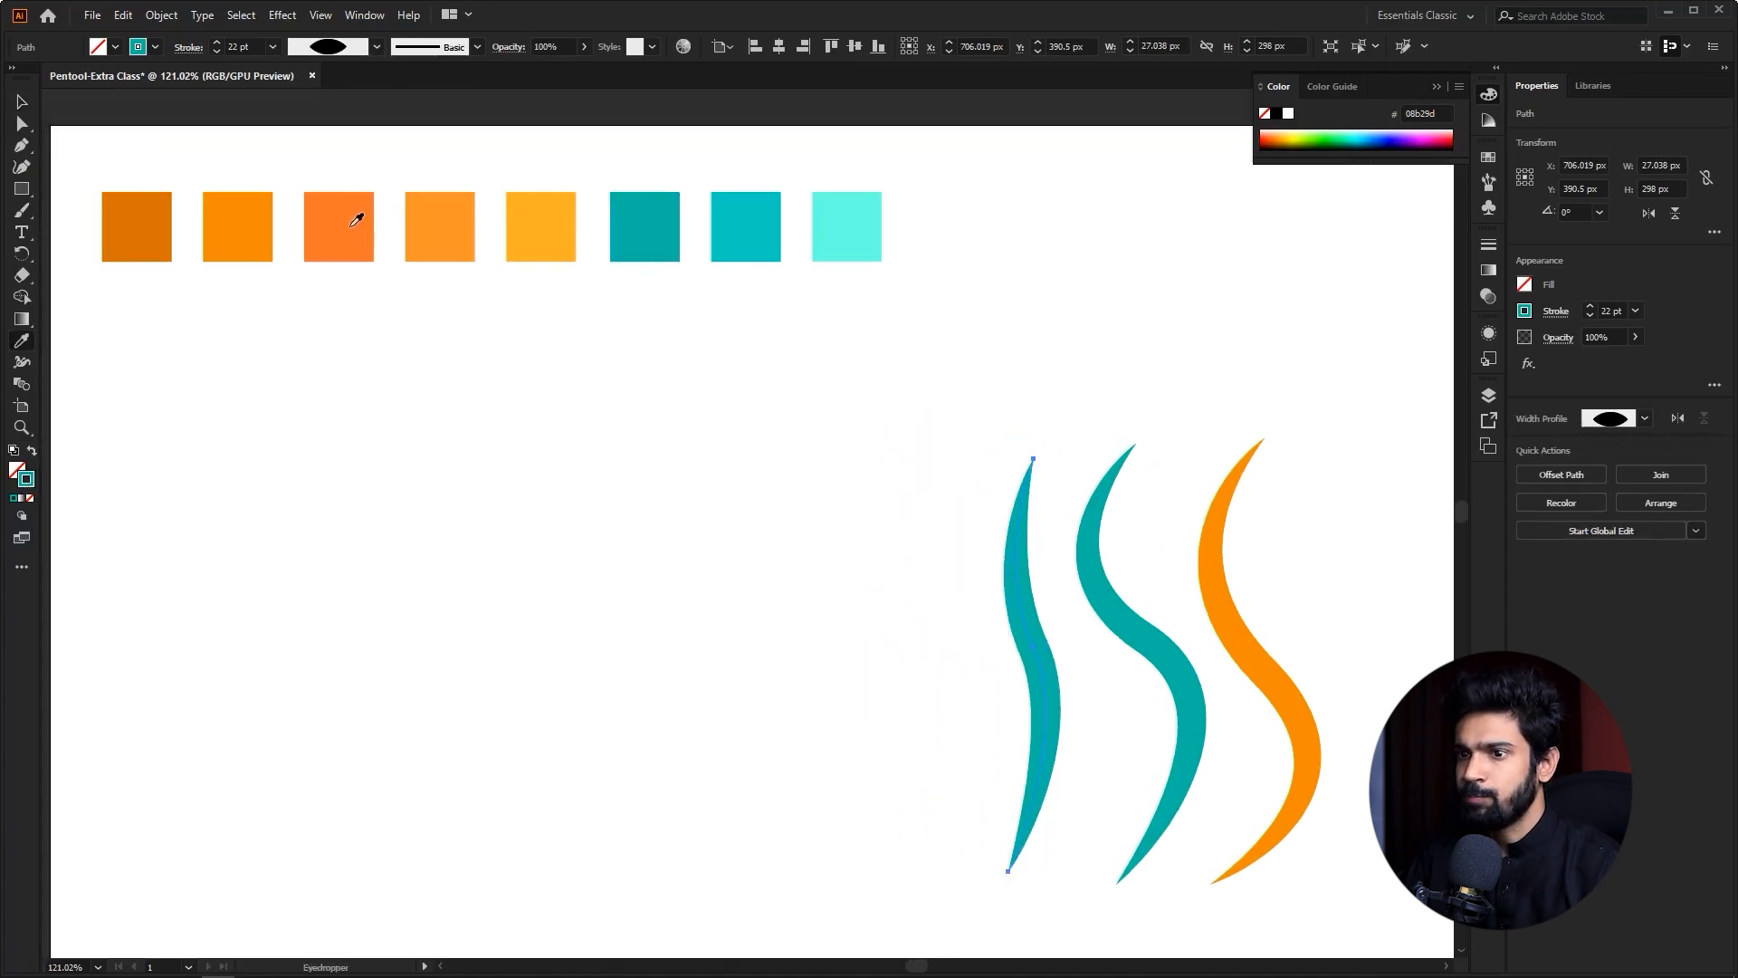
left_click(446, 227)
key("v")
left_click_drag(1377, 606, 1258, 659)
left_click_drag(1233, 597, 1070, 608)
left_click(1197, 510)
key("a")
key("ctrl+z")
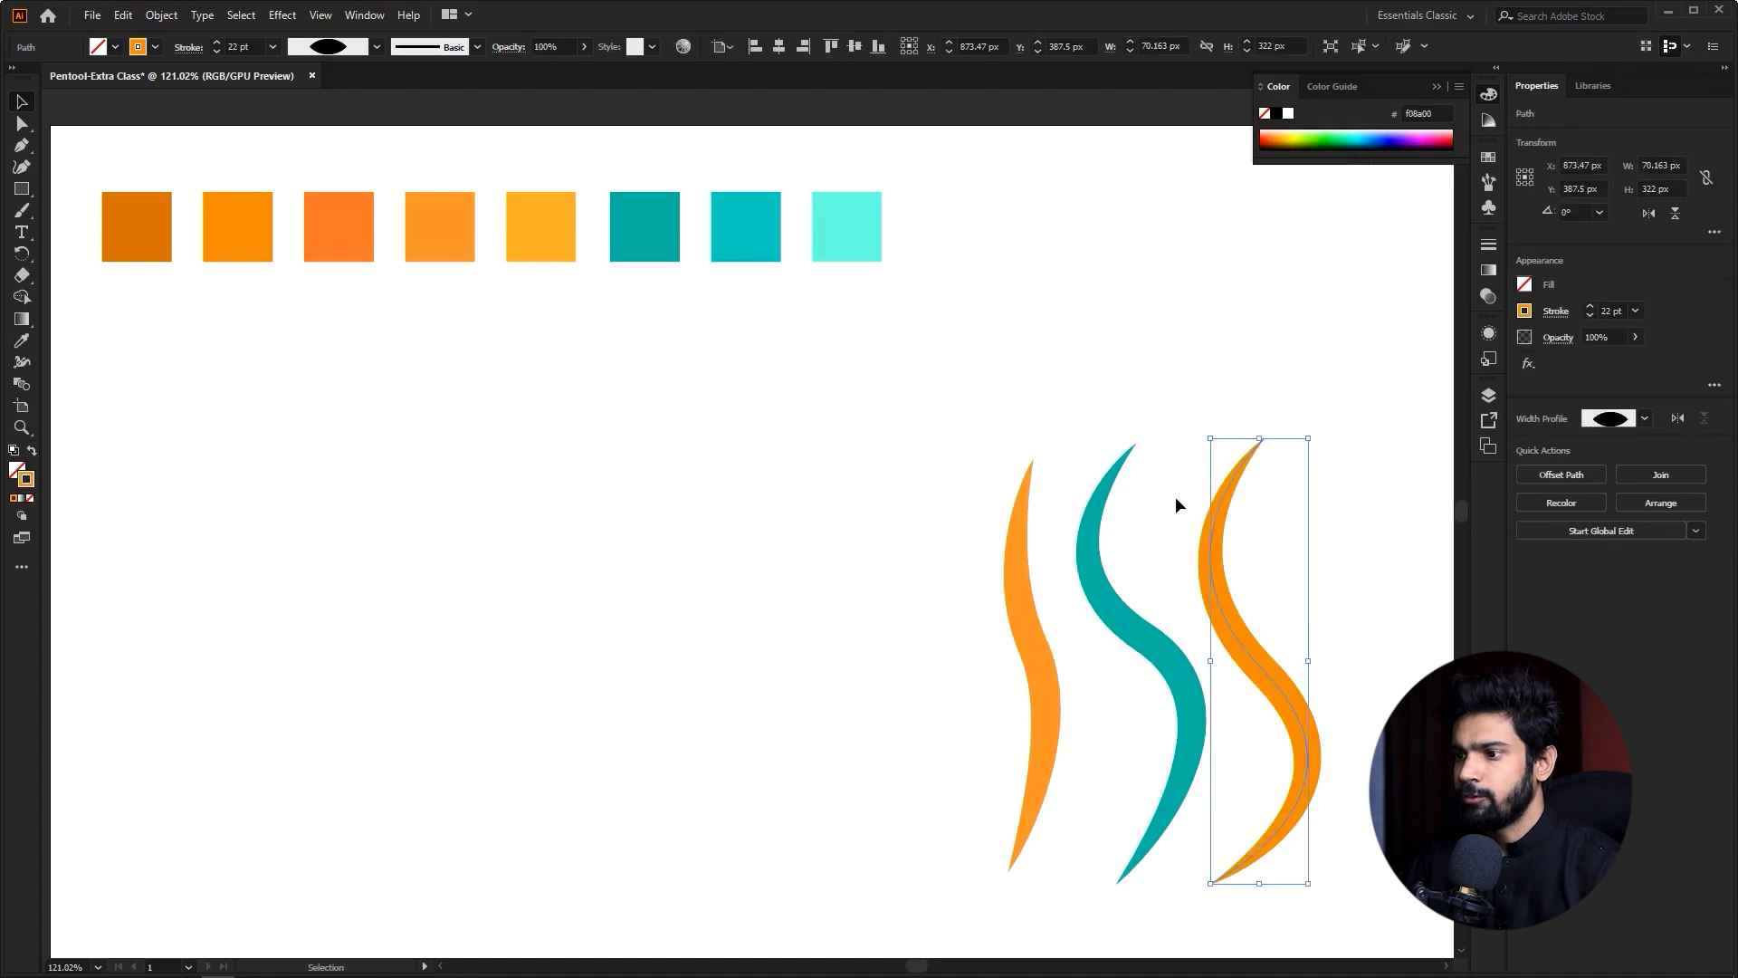
- Recolor the leftmost curve's stroke by sampling the reddish-orange swatch square with the Eyedropper, and deselect it
left_click_drag(1125, 500, 1055, 570)
left_click(1048, 616)
key("i")
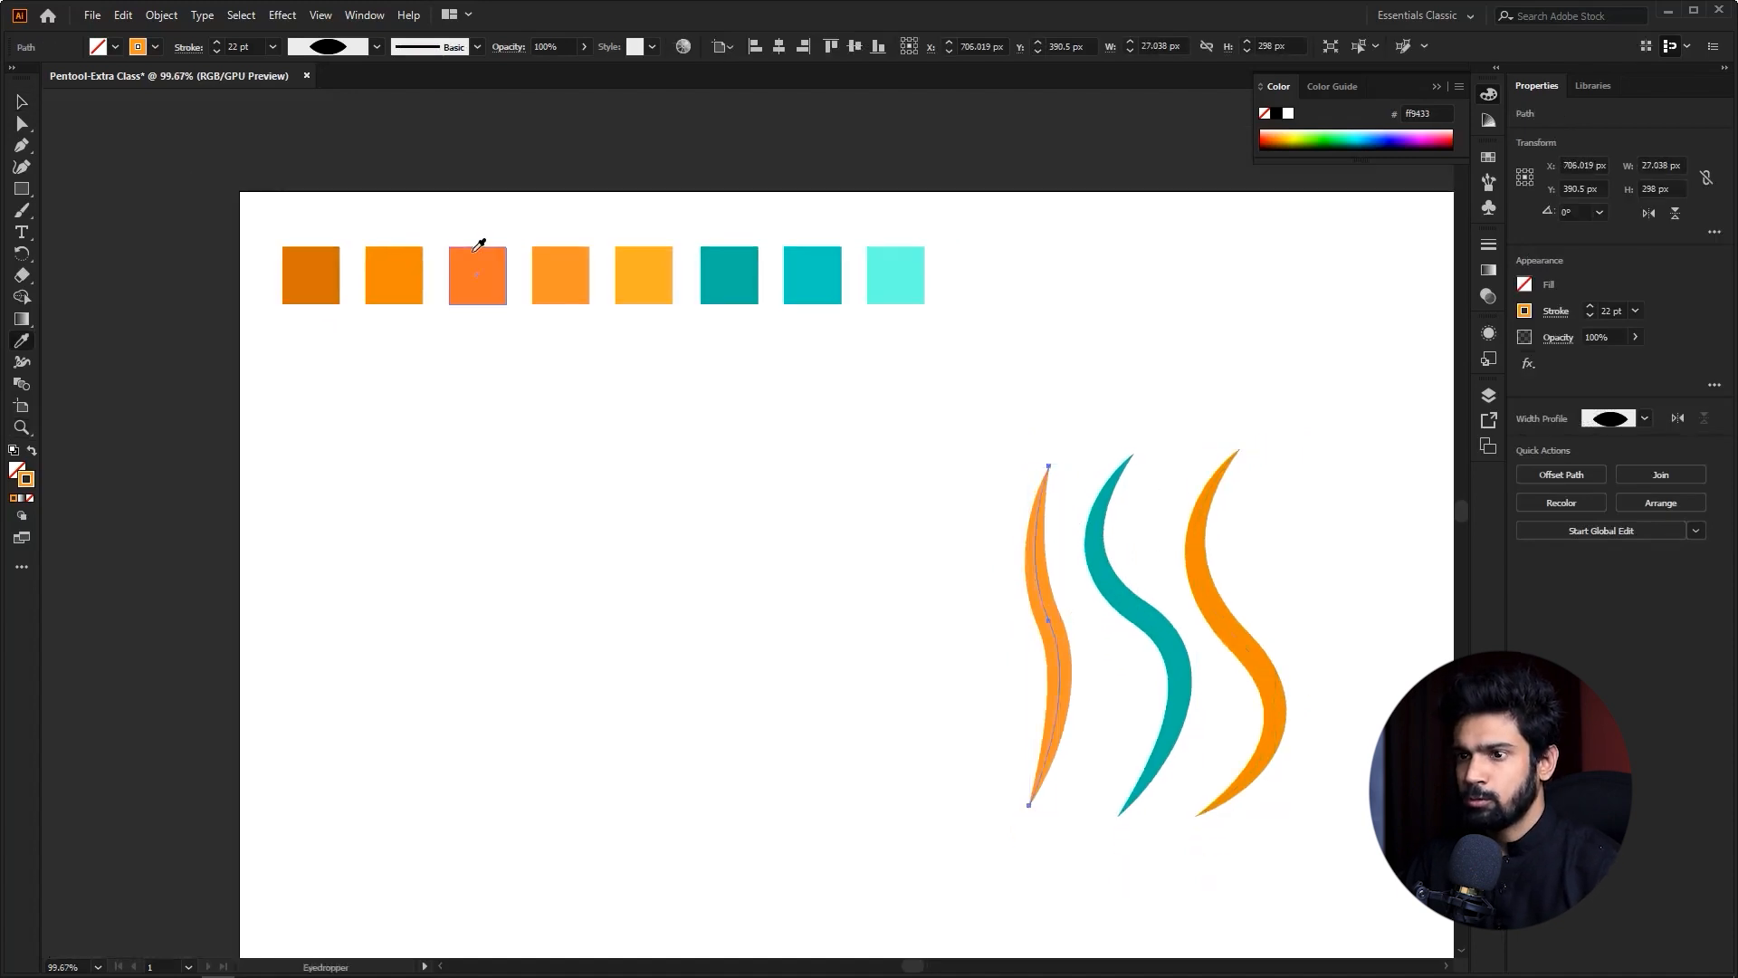
left_click(472, 280)
key("v")
left_click(824, 518)
- Duplicate the rightmost orange curve to the left end of the row and widen the copy to about 84 px
key("z")
left_click_drag(990, 585, 1026, 583)
key("v")
left_click(1193, 638)
scroll(1177, 625, "right", 2)
left_click(1144, 643)
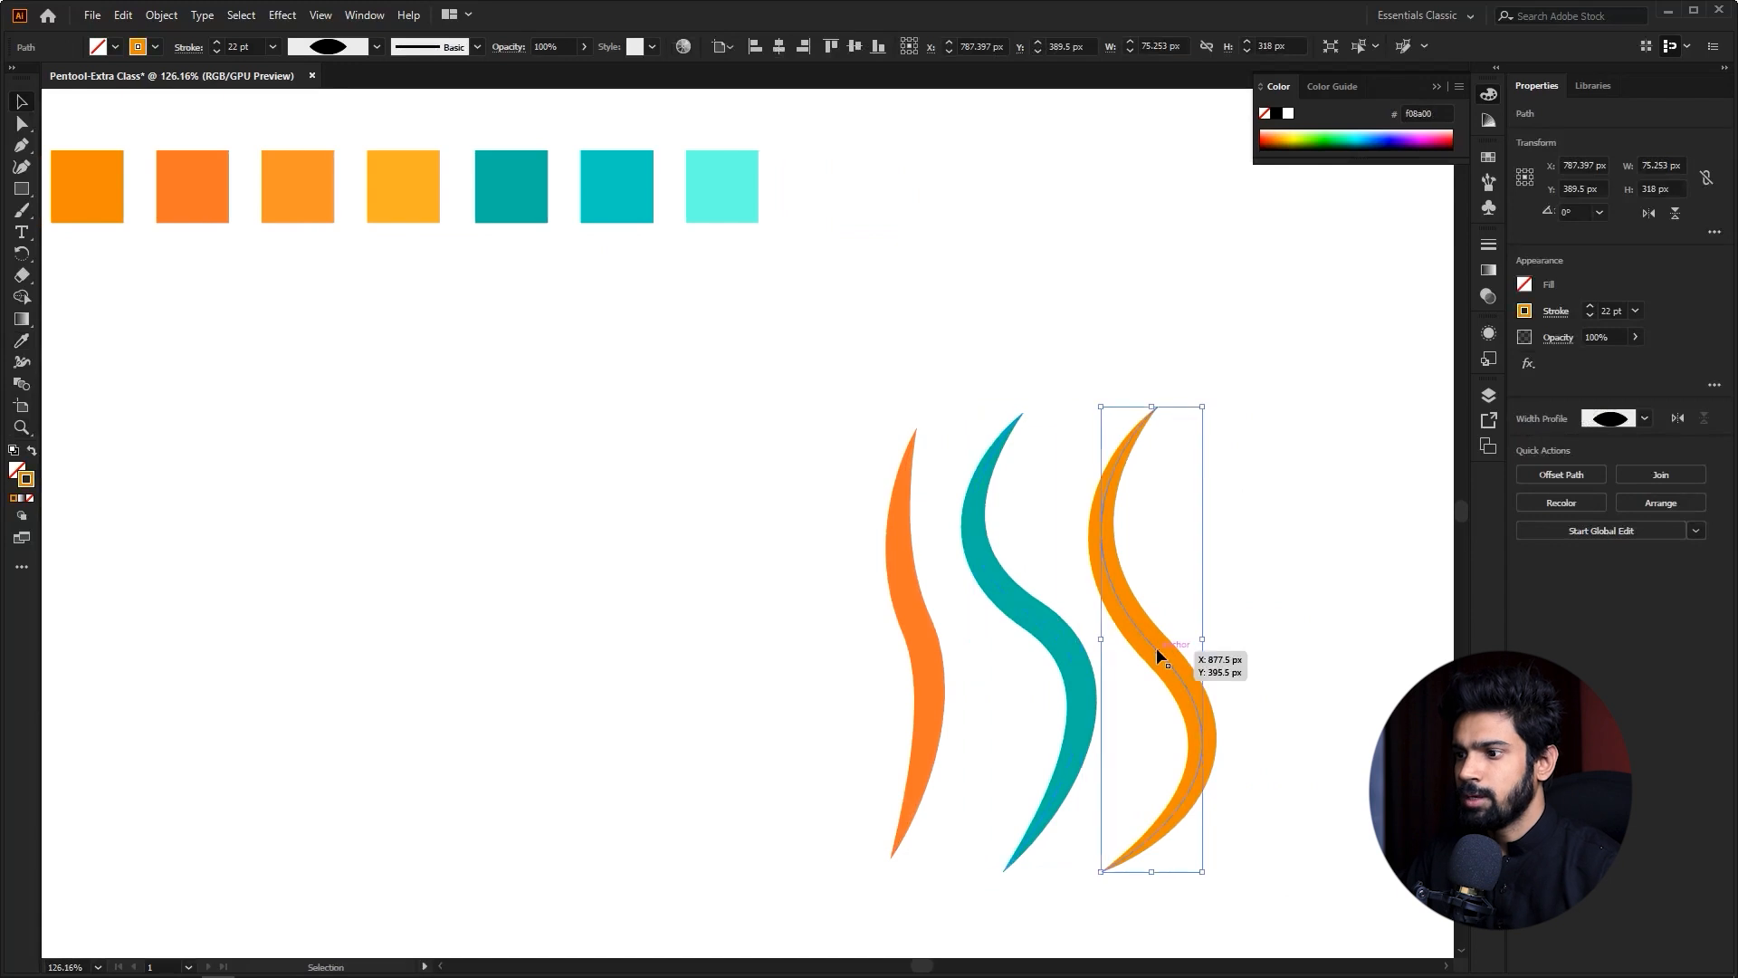
left_click_drag(1174, 671, 843, 677)
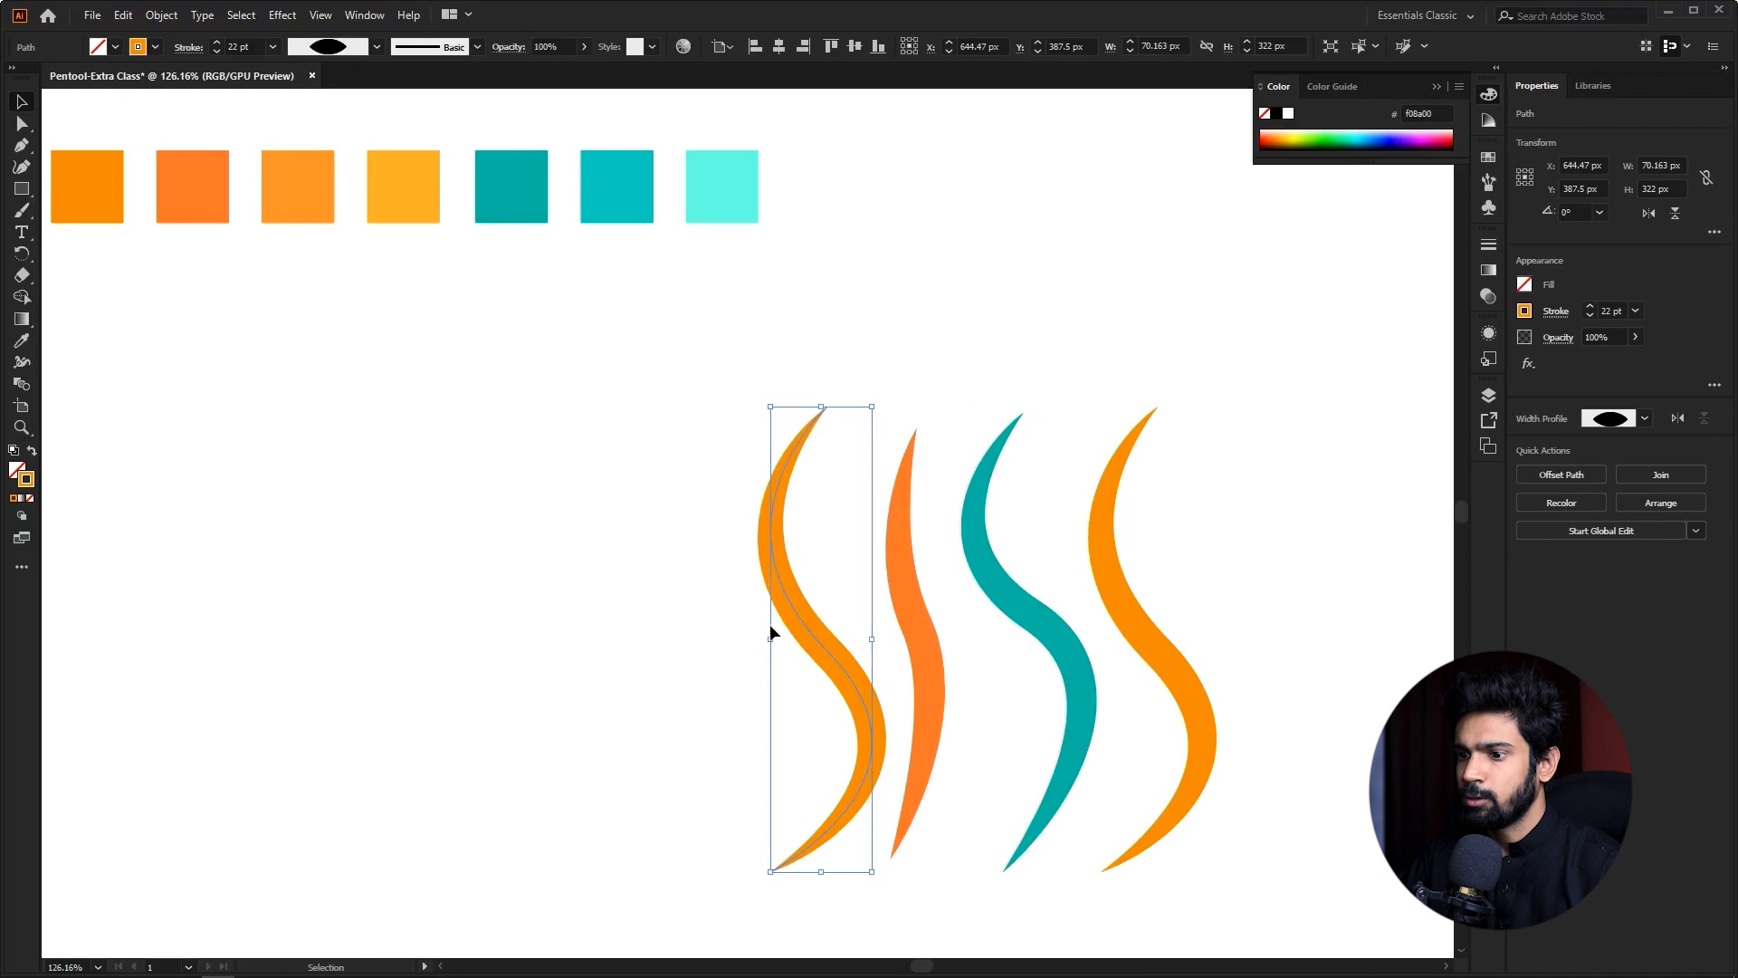
mouse_move(775, 638)
left_mouse_down()
mouse_move(819, 646)
mouse_move(745, 640)
mouse_move(773, 637)
left_mouse_up()
- Try centering all four curves horizontally with Align to Selection, and undo the alignment
left_click_drag(1191, 511, 621, 654)
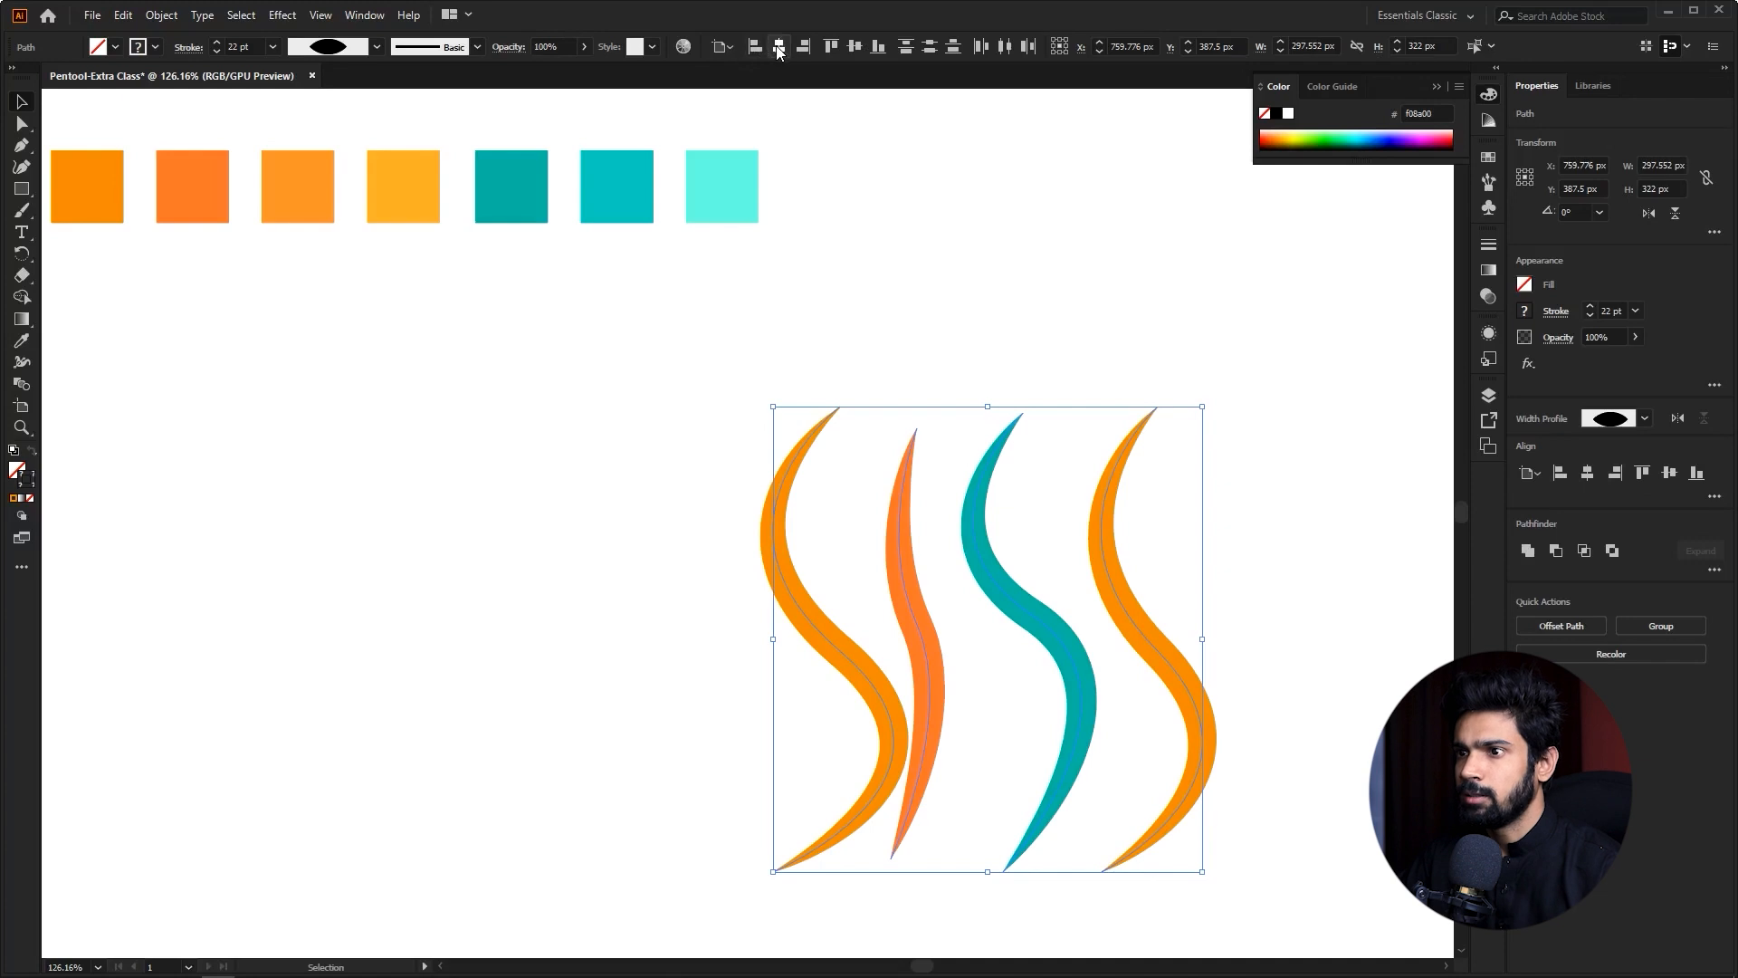
left_click(727, 47)
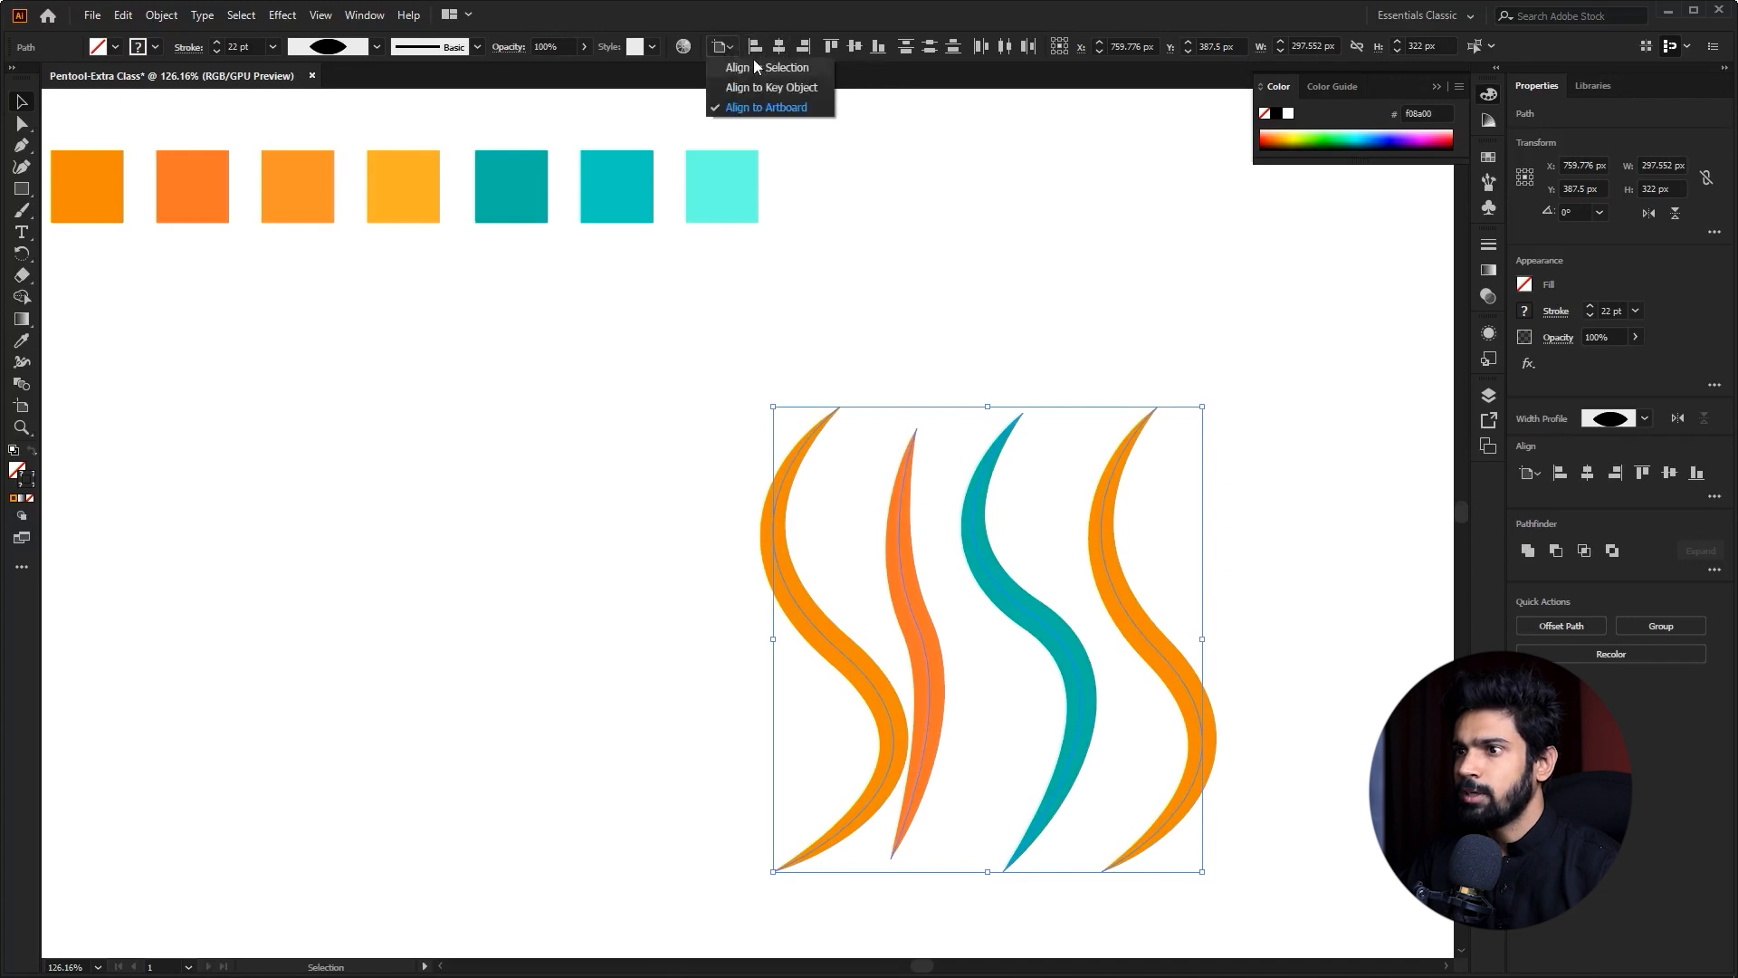
left_click(753, 69)
left_click(780, 44)
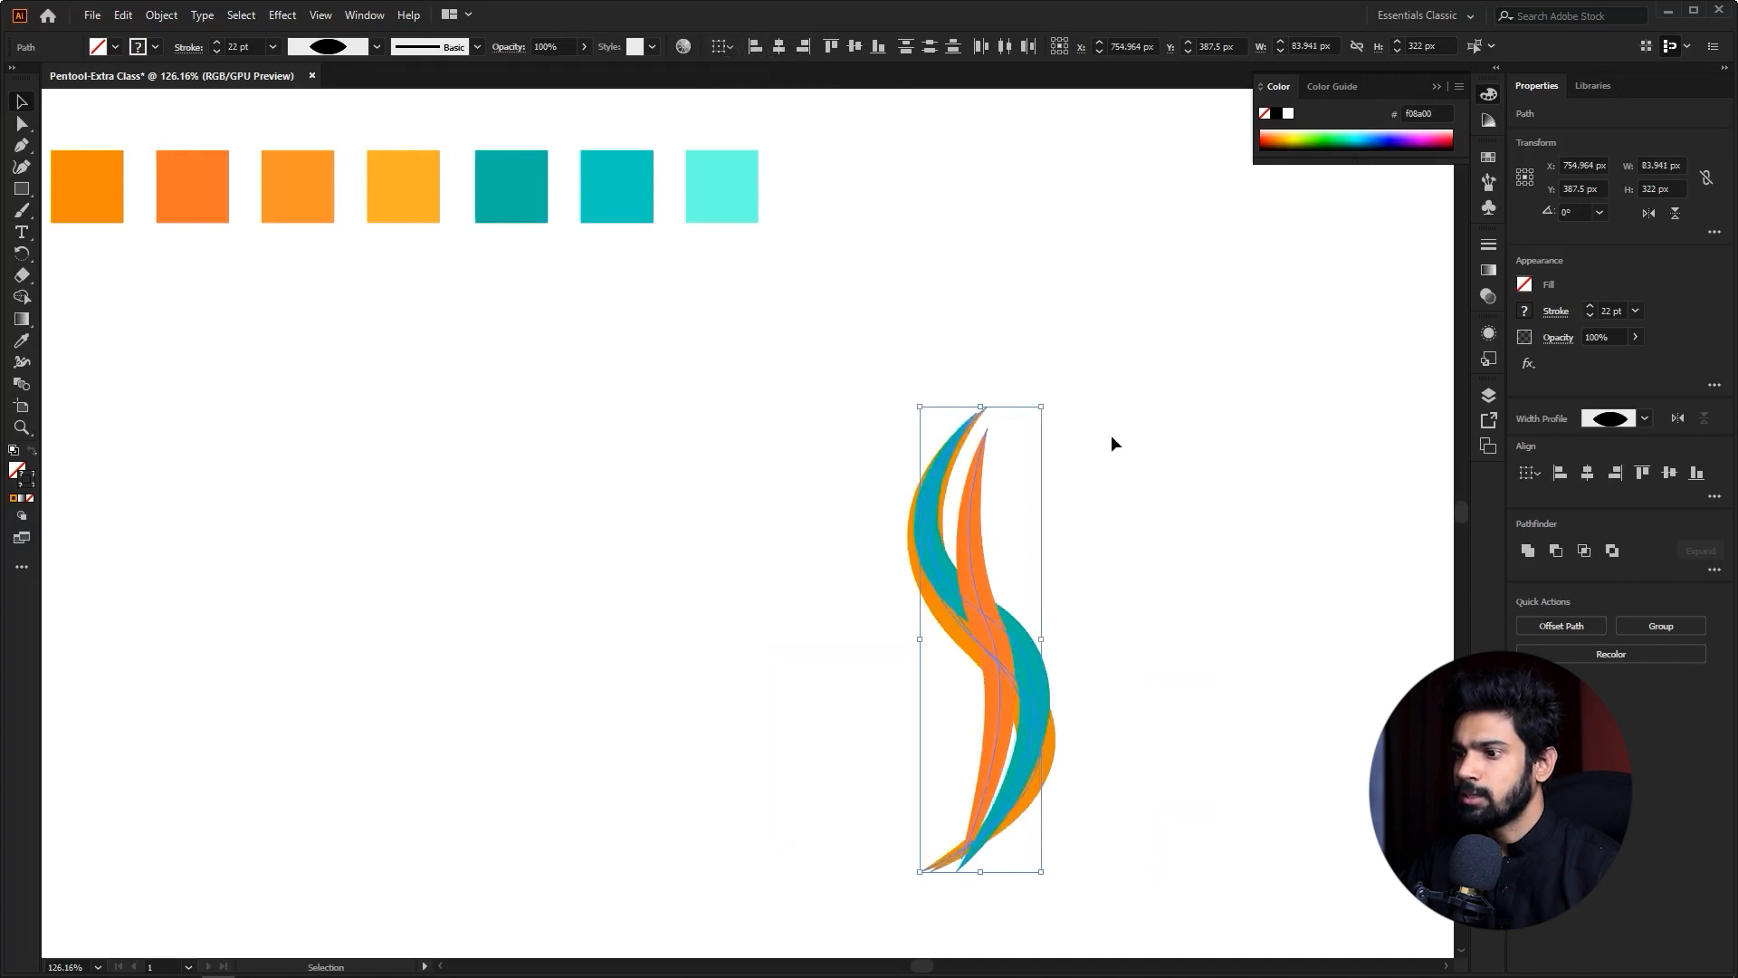
key("ctrl+z")
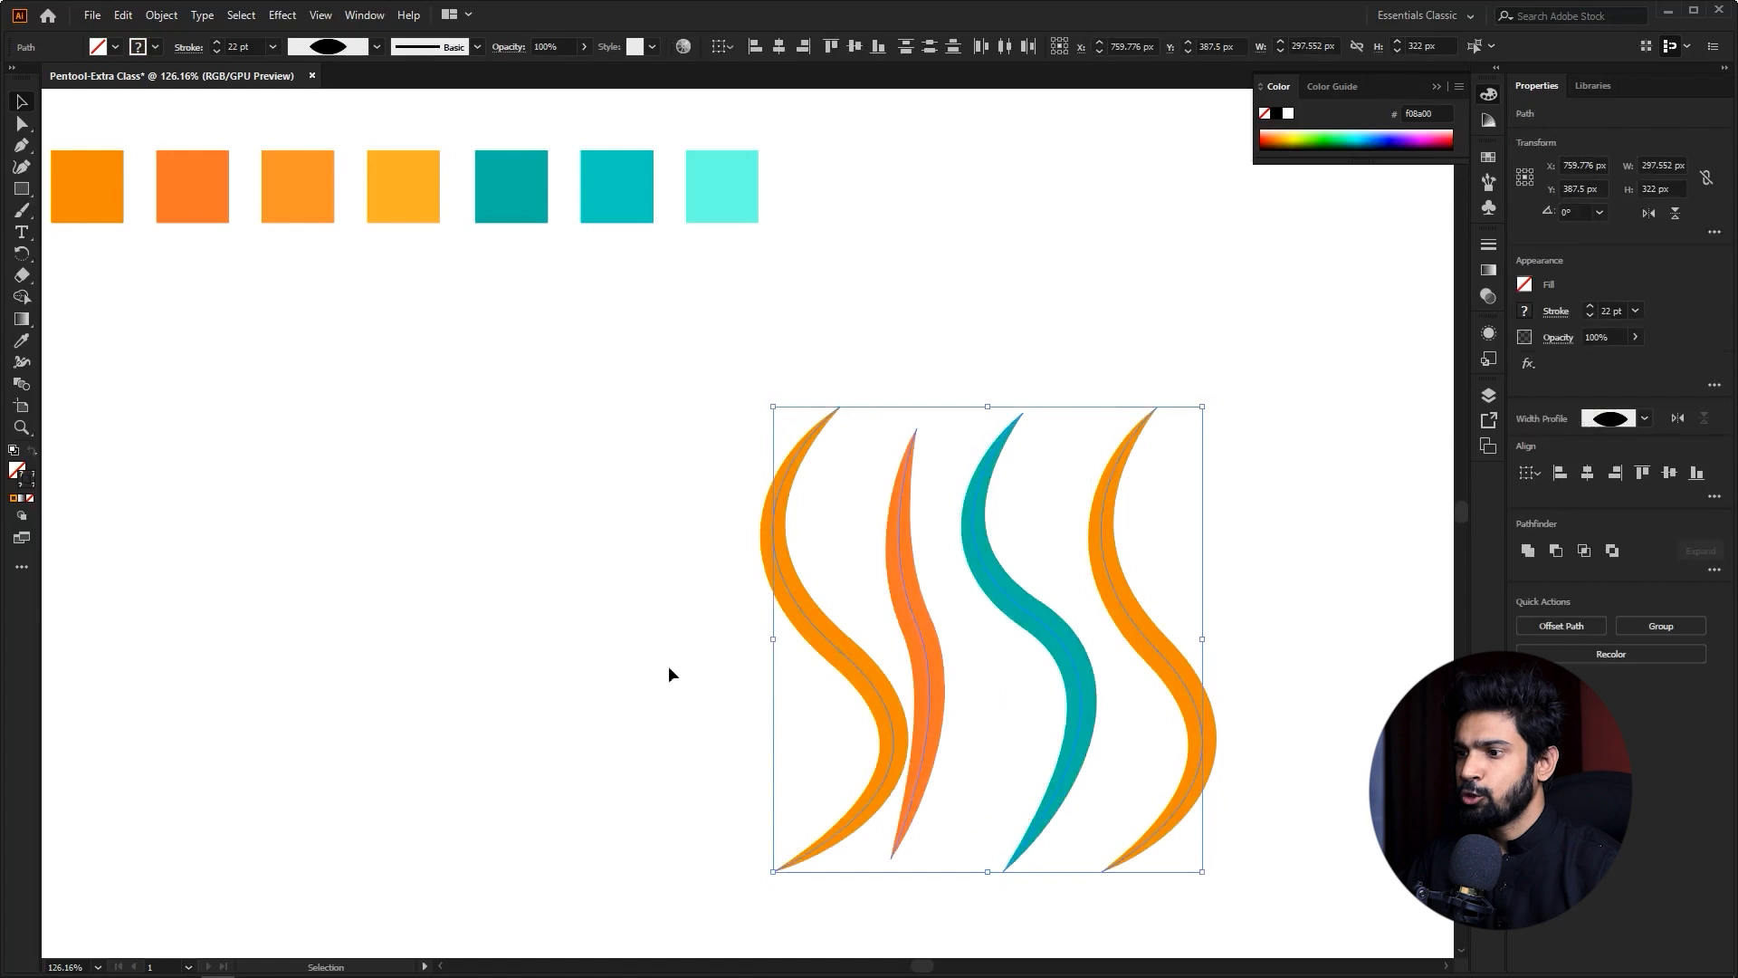
- Center all four curves horizontally on the page with Align to Artboard and deselect them
left_click(721, 52)
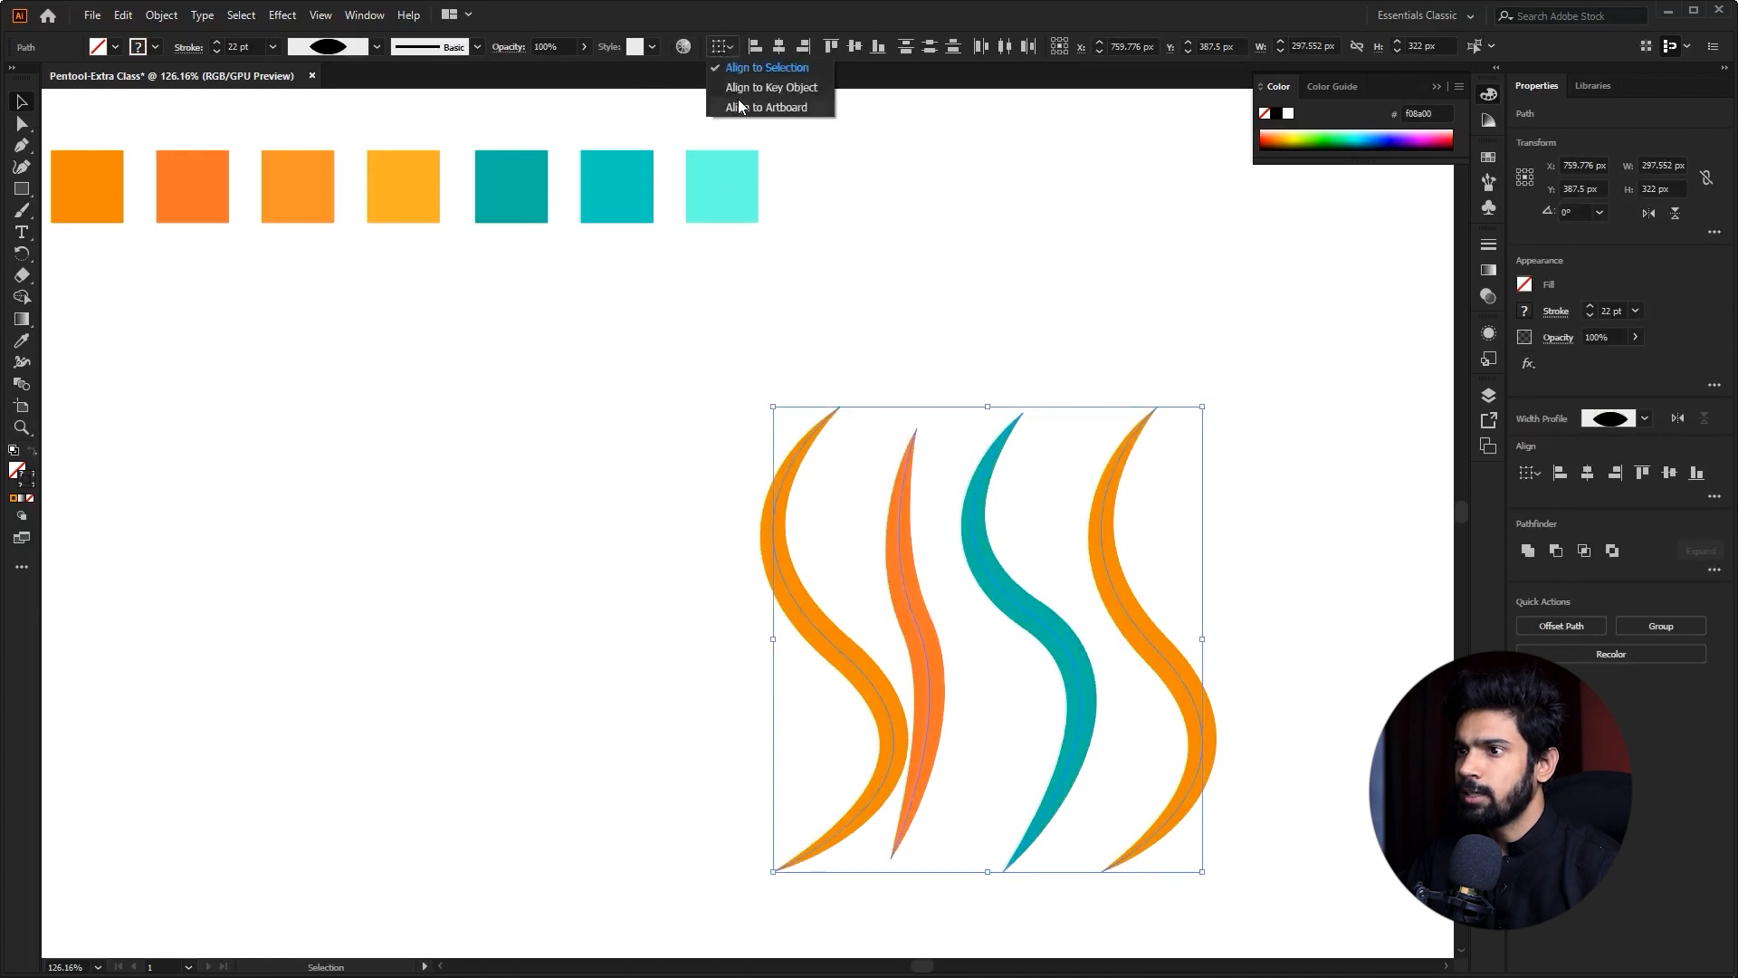
left_click(736, 105)
key("z")
left_click_drag(852, 266, 579, 244)
left_click_drag(554, 178, 440, 168)
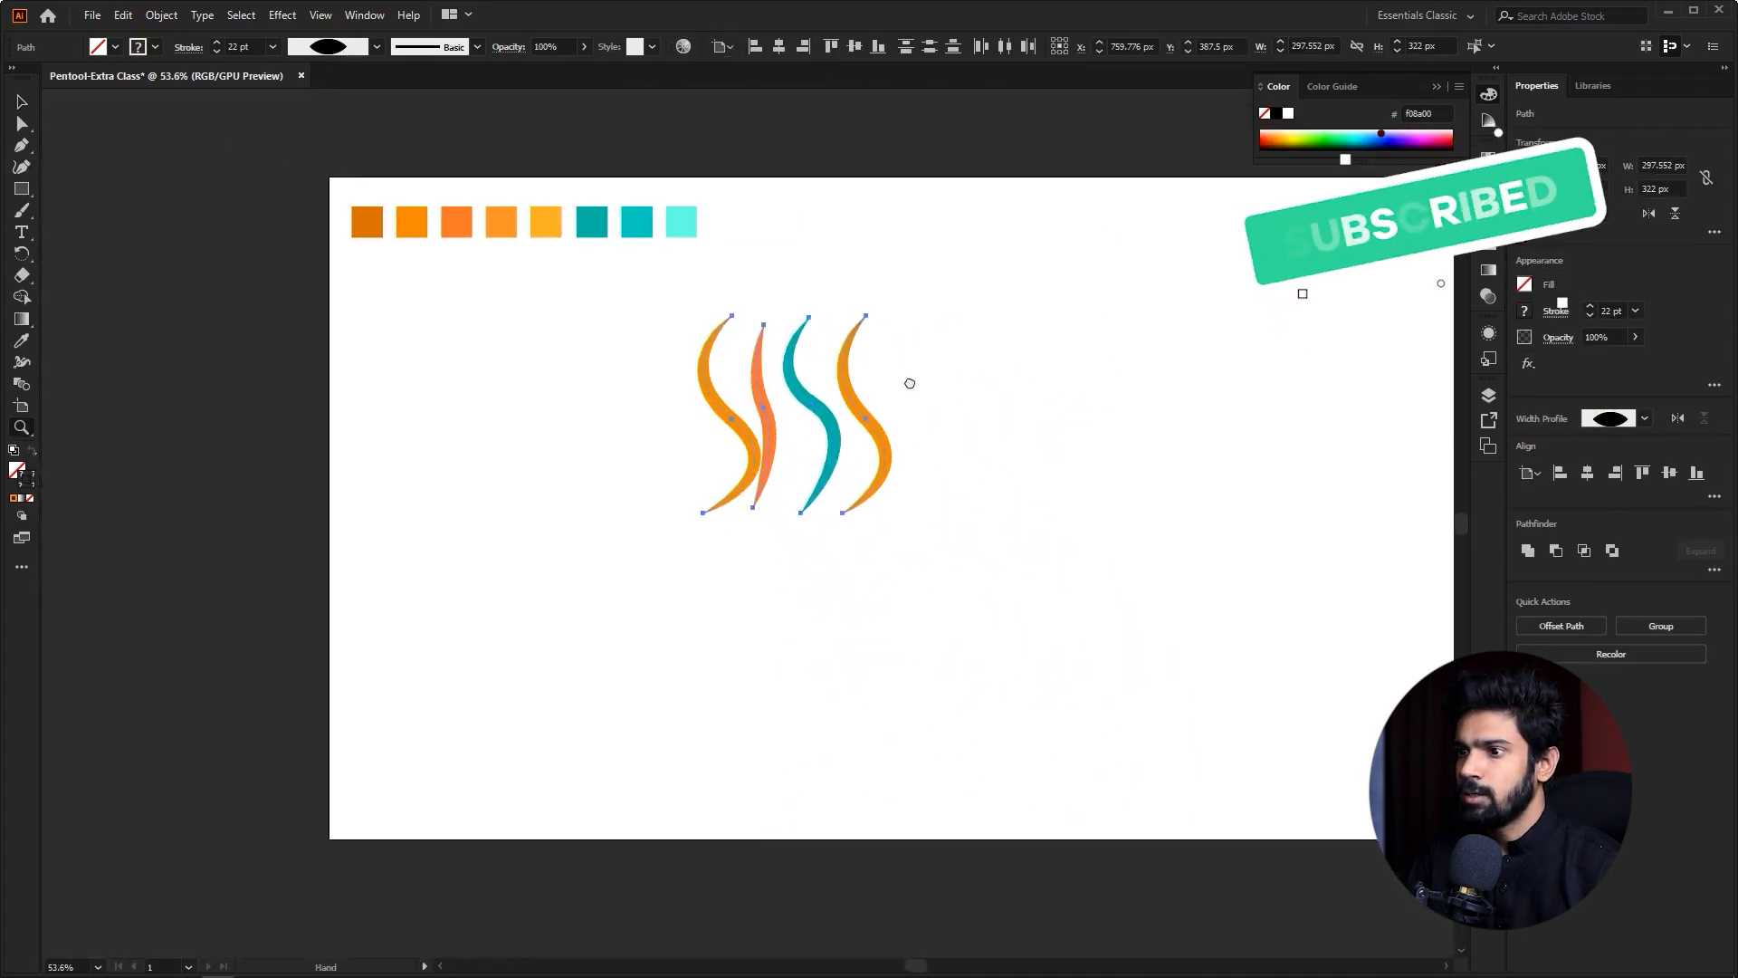
left_click(780, 48)
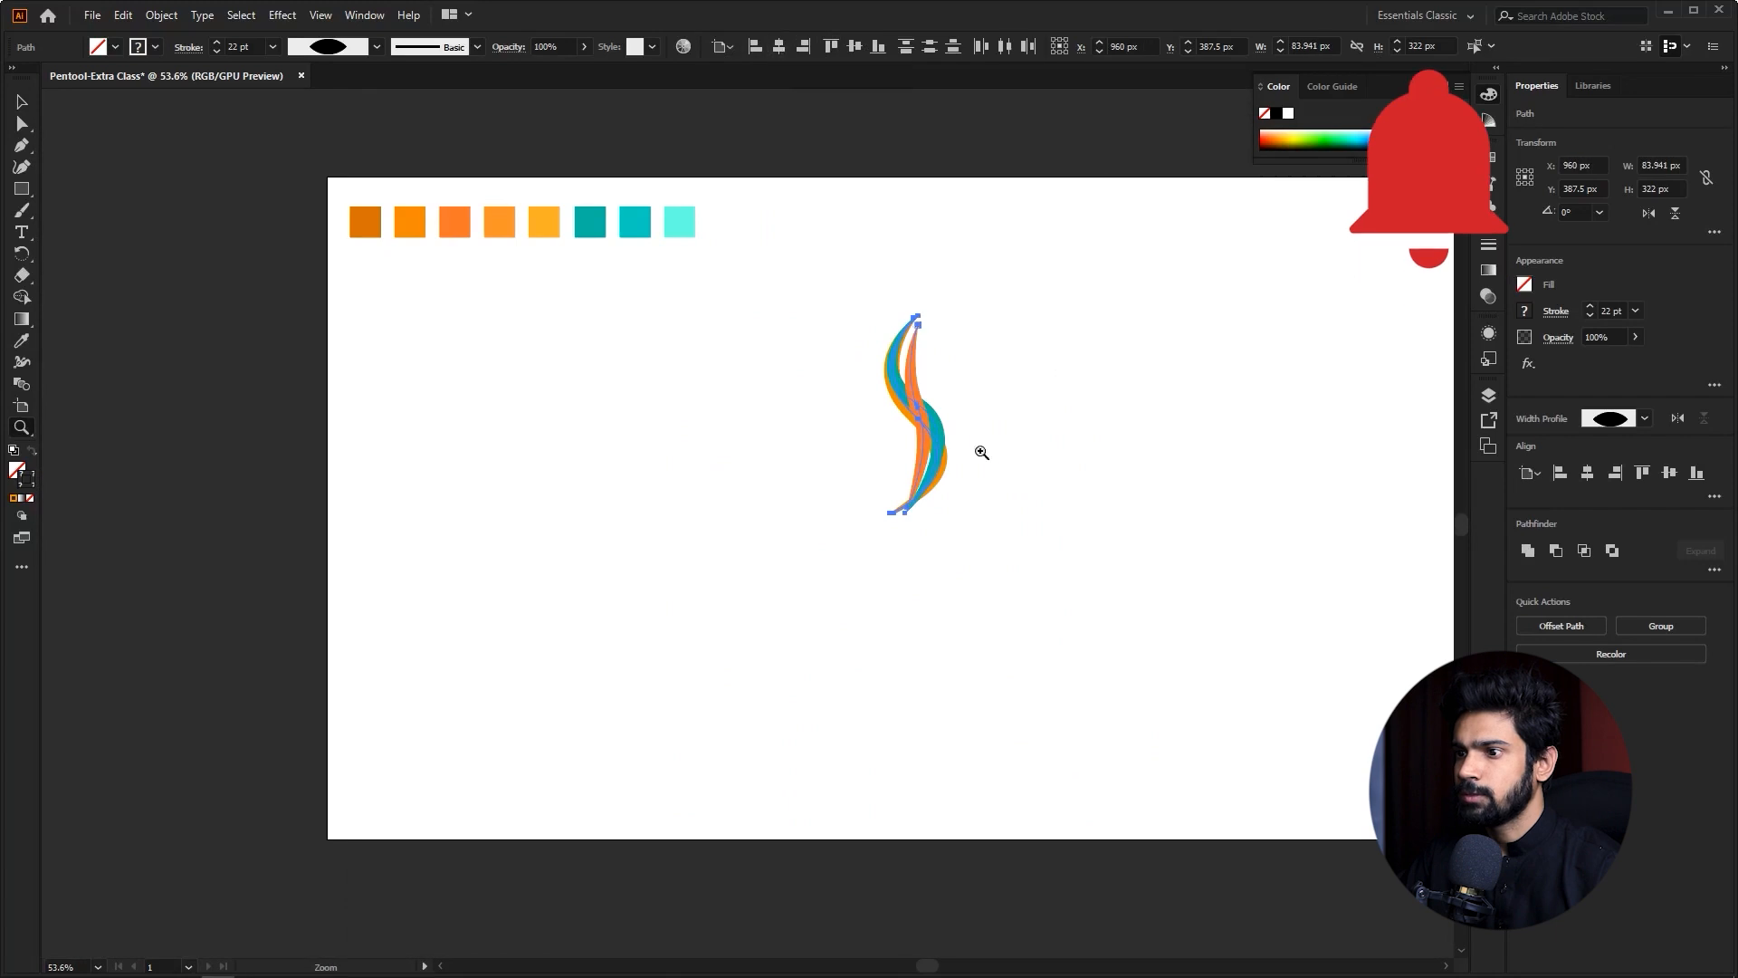
left_click_drag(1065, 419, 905, 368)
left_click_drag(696, 286, 992, 401)
key("v")
left_click(1033, 363)
- Stretch the copied orange curve rightward to about 112 px wide and the reddish-orange curve to about 38 px wide
key("z")
key("v")
left_click_drag(970, 601, 1005, 589)
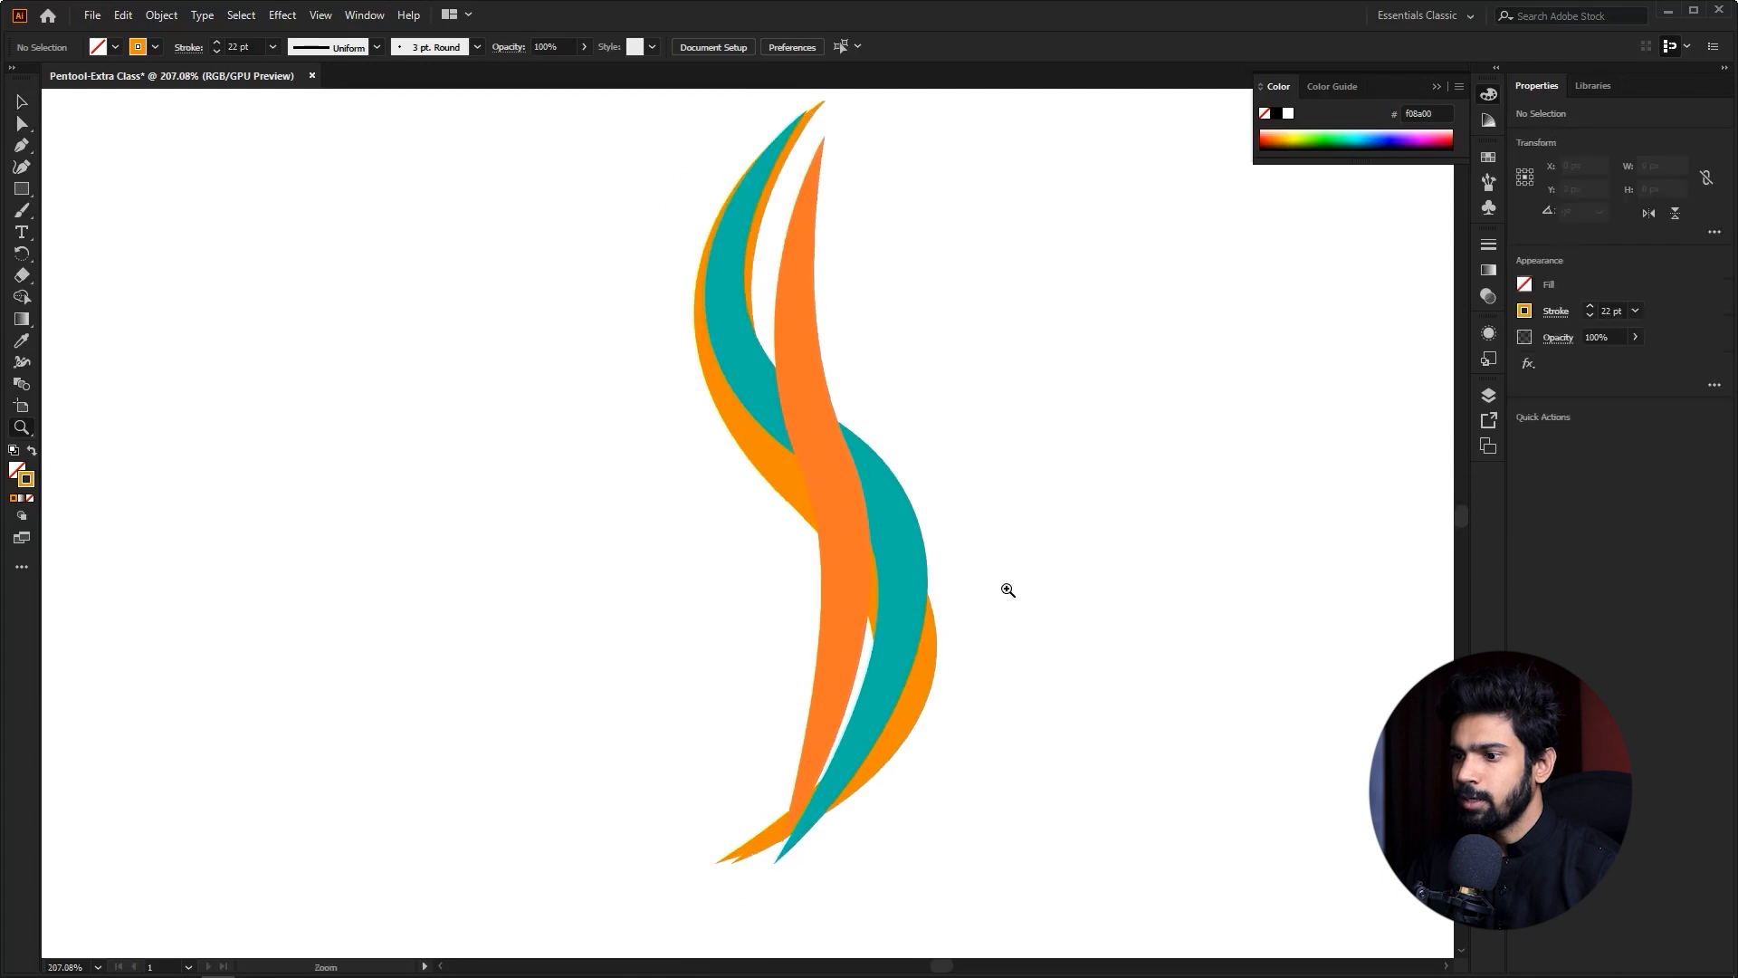
left_click(896, 479)
left_click_drag(916, 482, 980, 479)
left_click_drag(811, 422, 867, 483)
- Widen the teal curve to about 92 px and stretch the original orange curve leftward to about 82 px wide
left_click(775, 405)
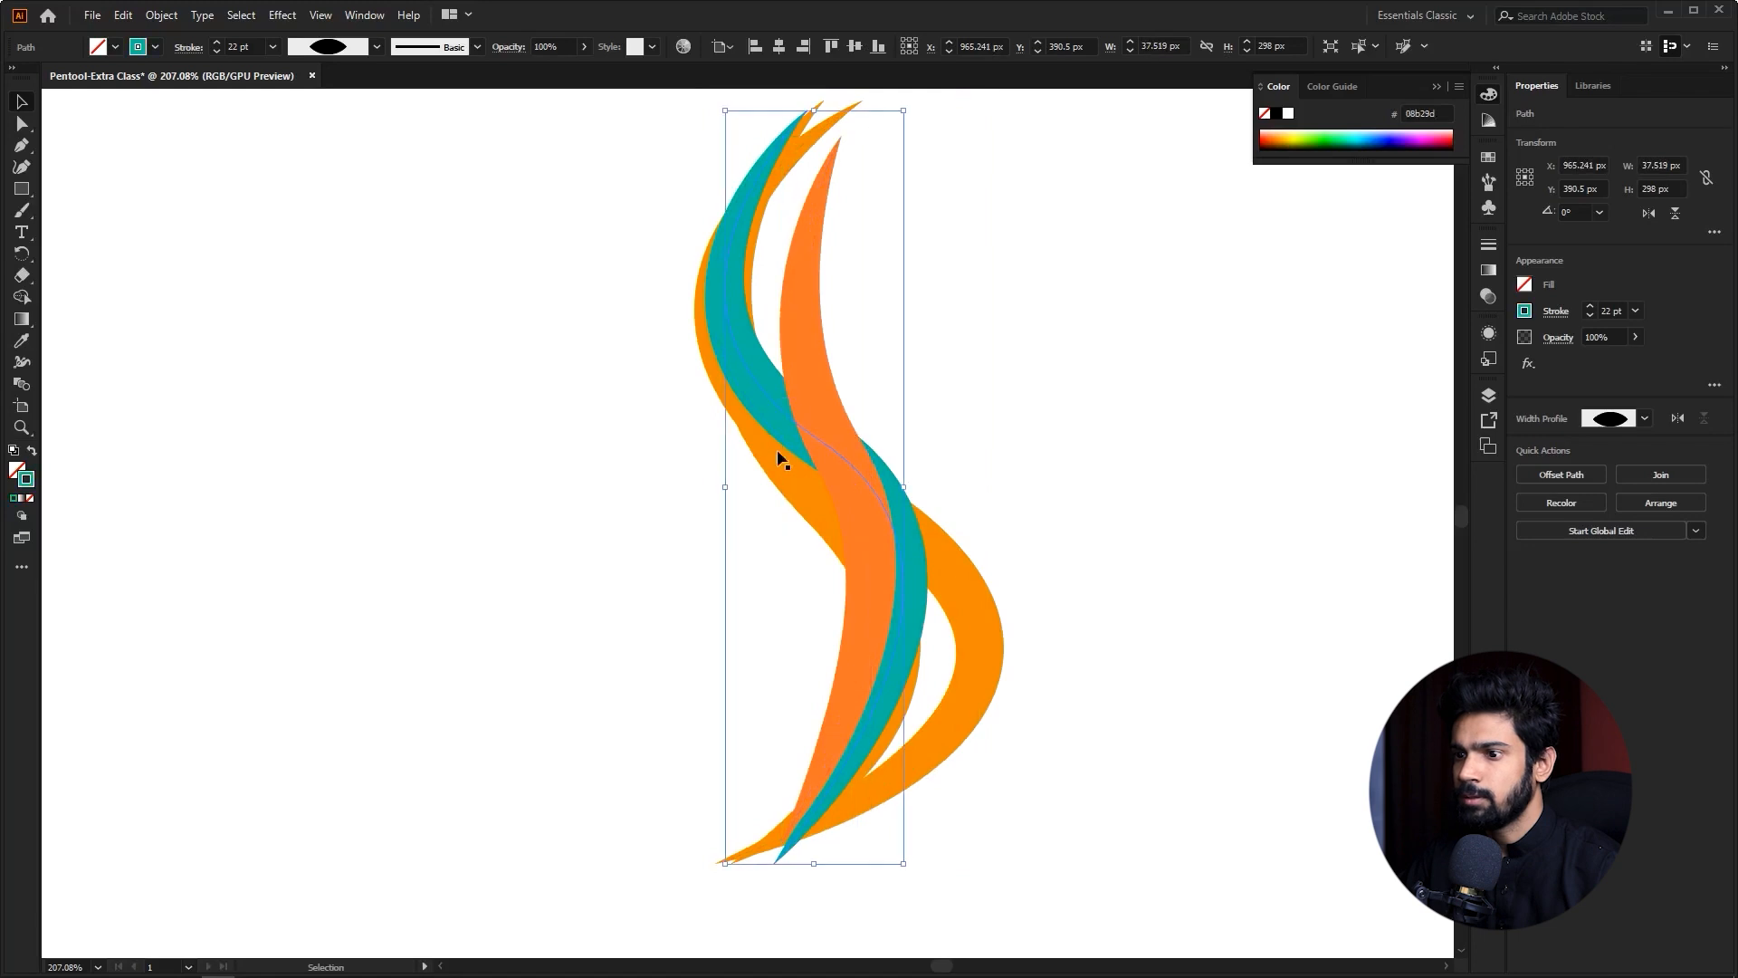
left_click_drag(907, 486, 939, 486)
scroll(993, 453, "down", 2)
left_click(867, 499)
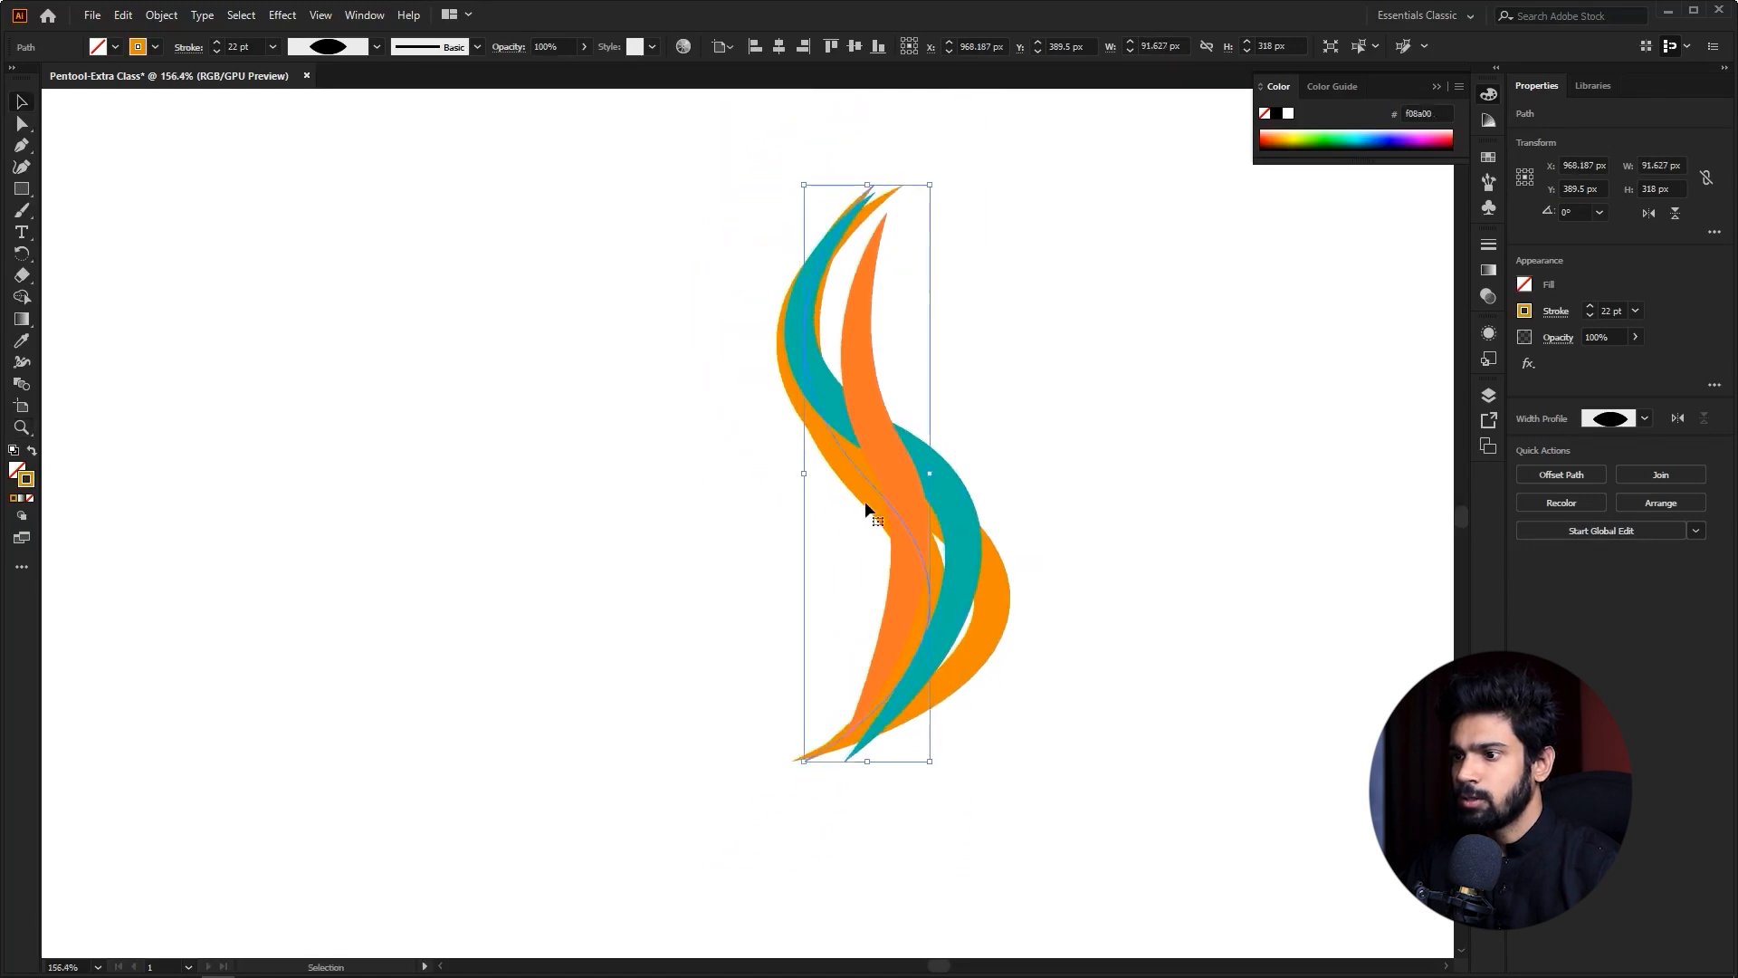
left_click_drag(807, 474, 786, 473)
- Recolor the selected orange curve's stroke by sampling the light turquoise swatch square with the Eyedropper
left_click_drag(813, 494, 1193, 713)
left_click_drag(914, 503, 861, 493)
scroll(862, 492, "down", 1)
key("i")
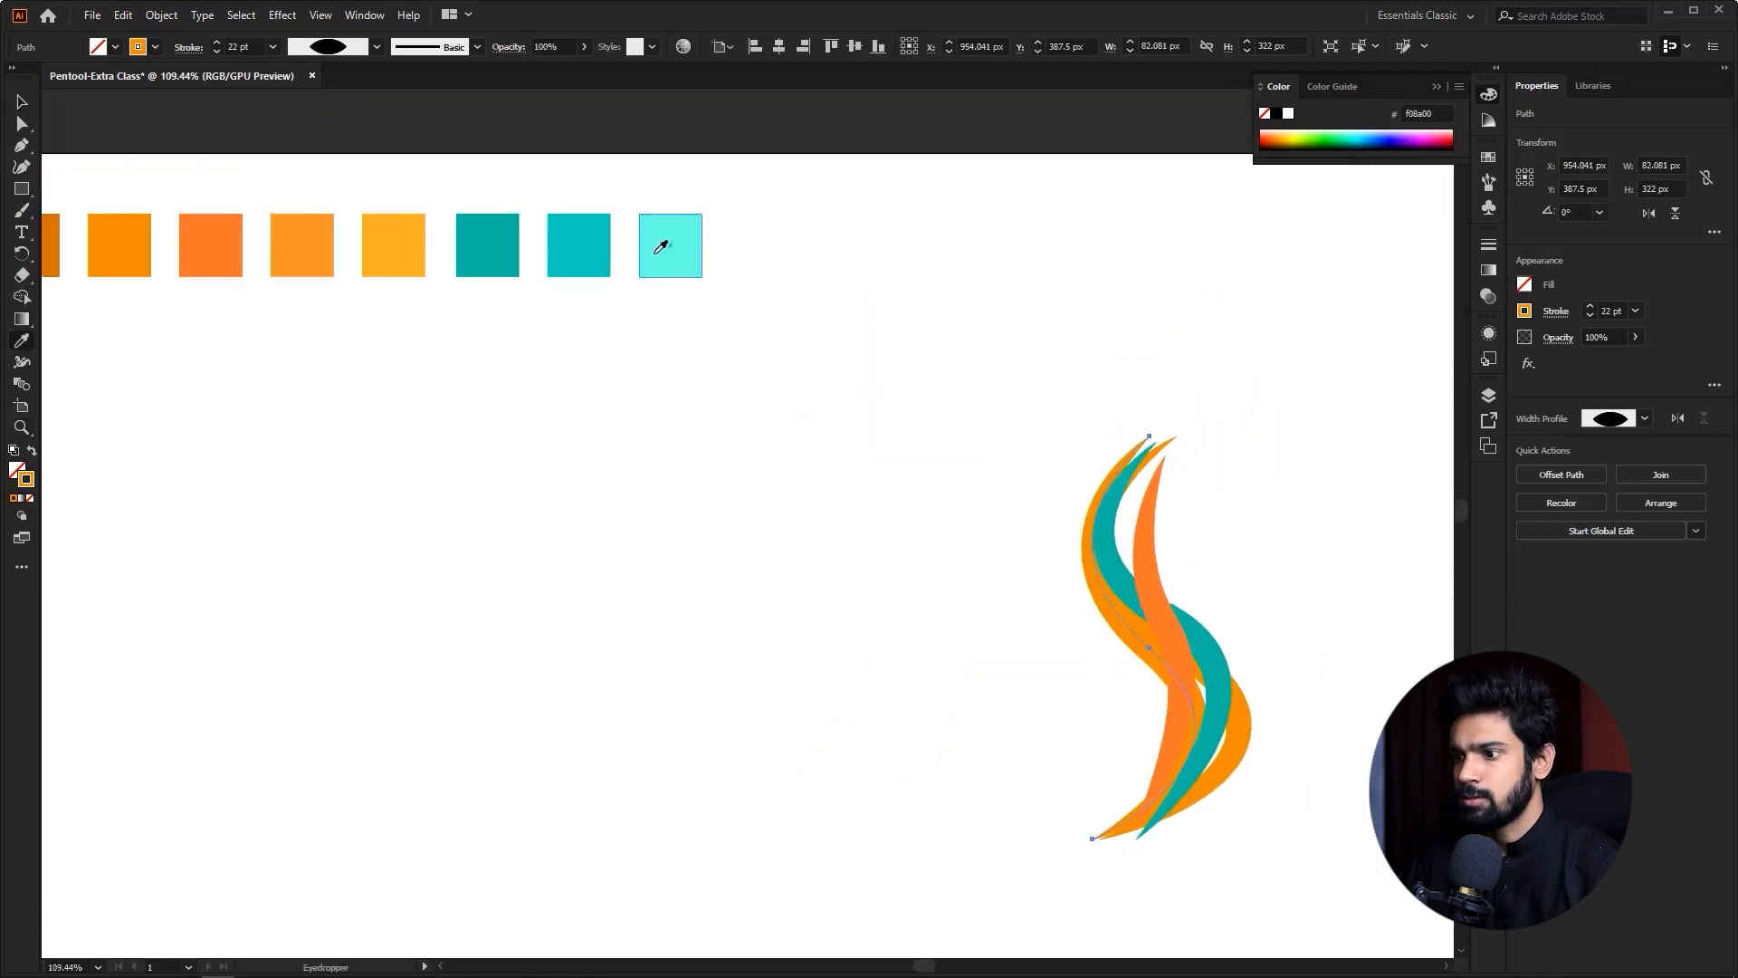
left_click(668, 241)
key("v")
- Stretch the light turquoise curve further leftward, and pull its right side in to make it about 74 px wide
scroll(893, 565, "up", 3)
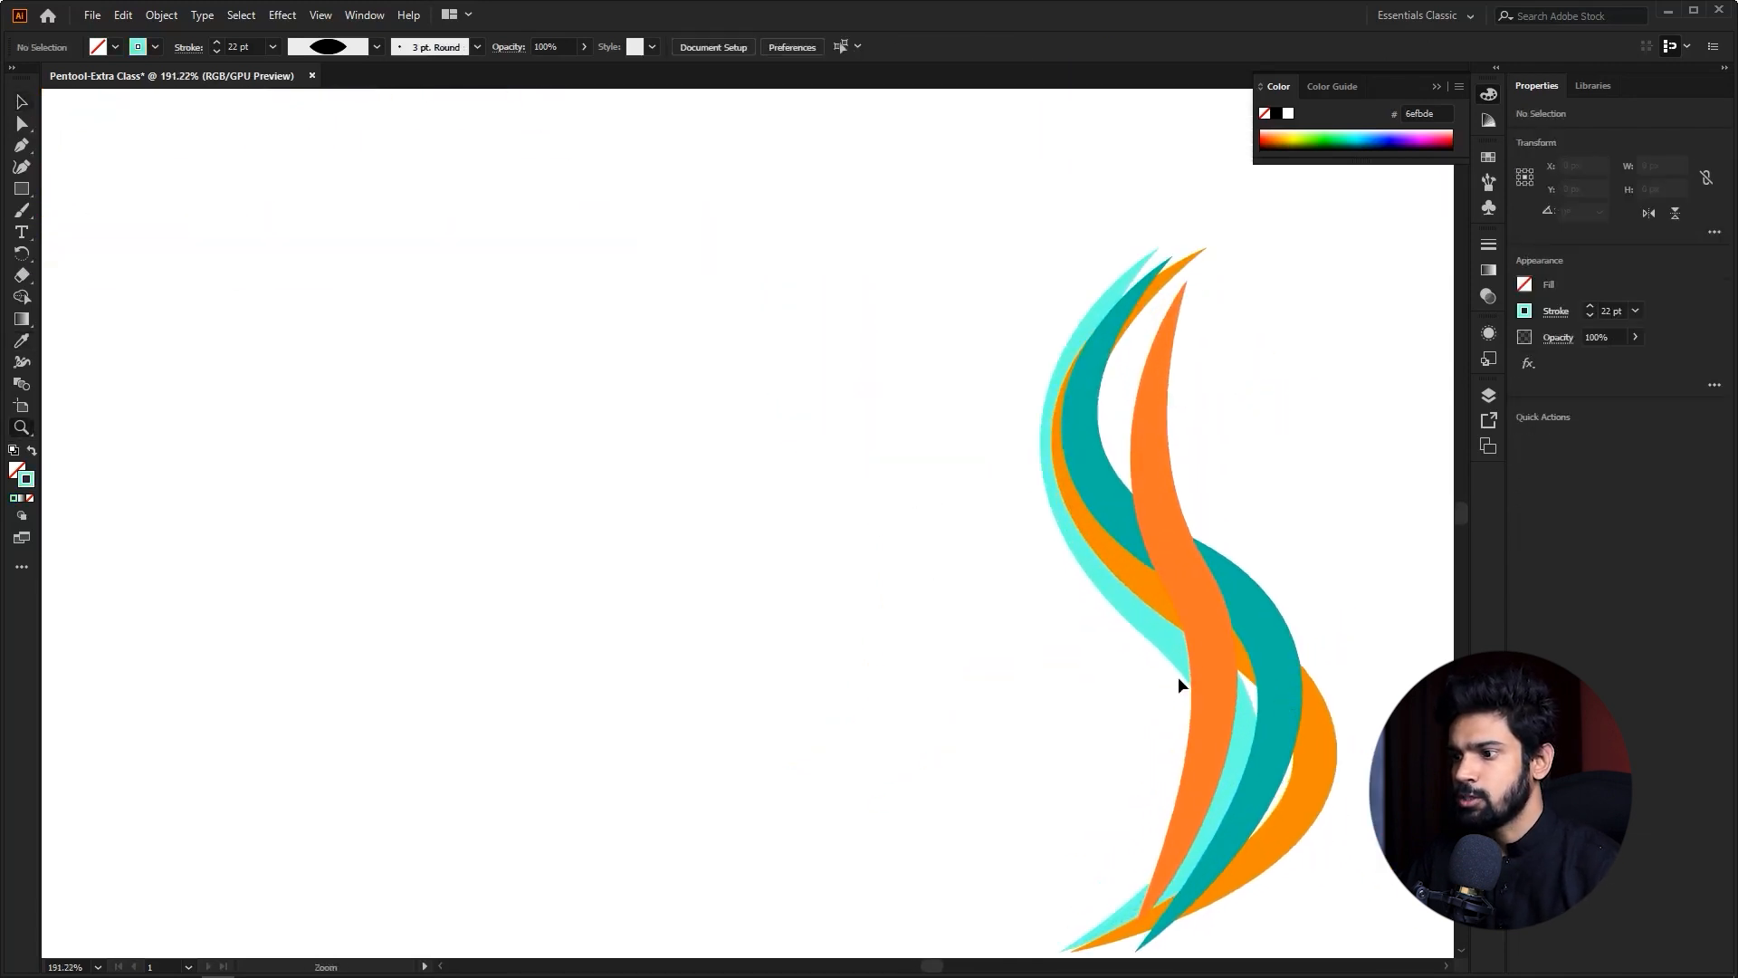
left_click_drag(1164, 652, 825, 558)
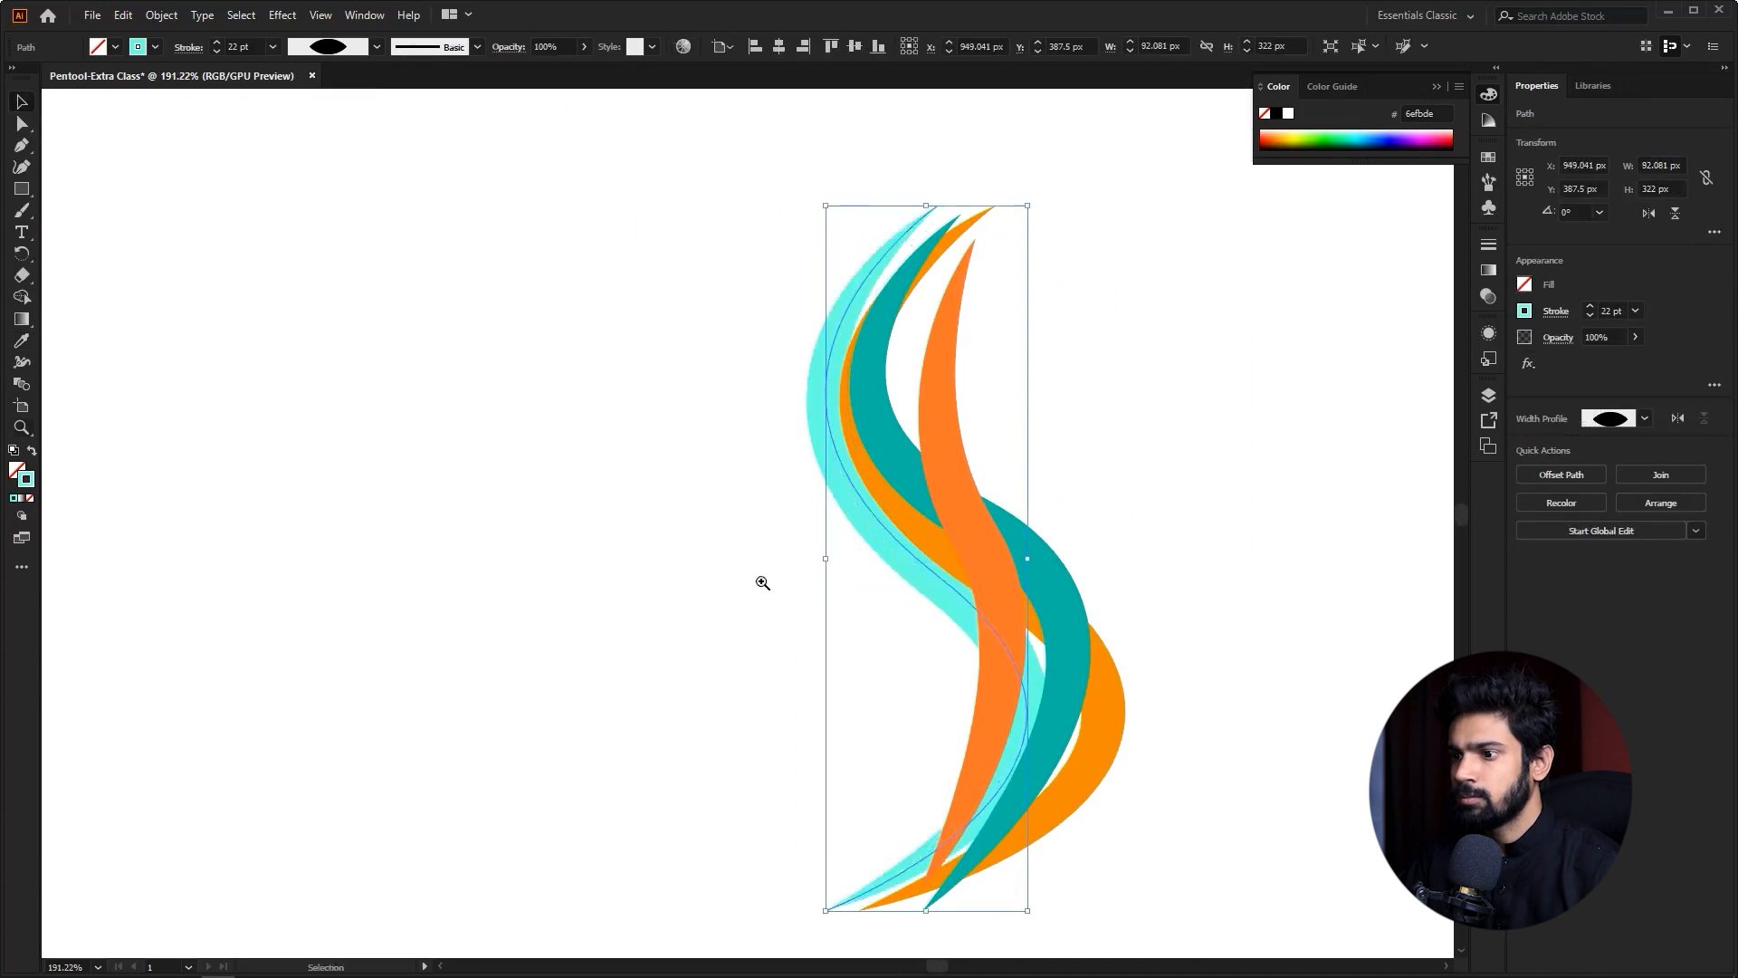
scroll(762, 582, "down", 2)
mouse_move(939, 570)
left_mouse_down()
mouse_move(908, 567)
mouse_move(1054, 538)
mouse_move(901, 540)
mouse_move(915, 540)
left_mouse_up()
- Duplicate the set of four overlapping curves about 184 px to the right of the original and deselect
key("z")
left_click(986, 540, "alt")
key("v")
left_click_drag(1044, 478, 666, 631)
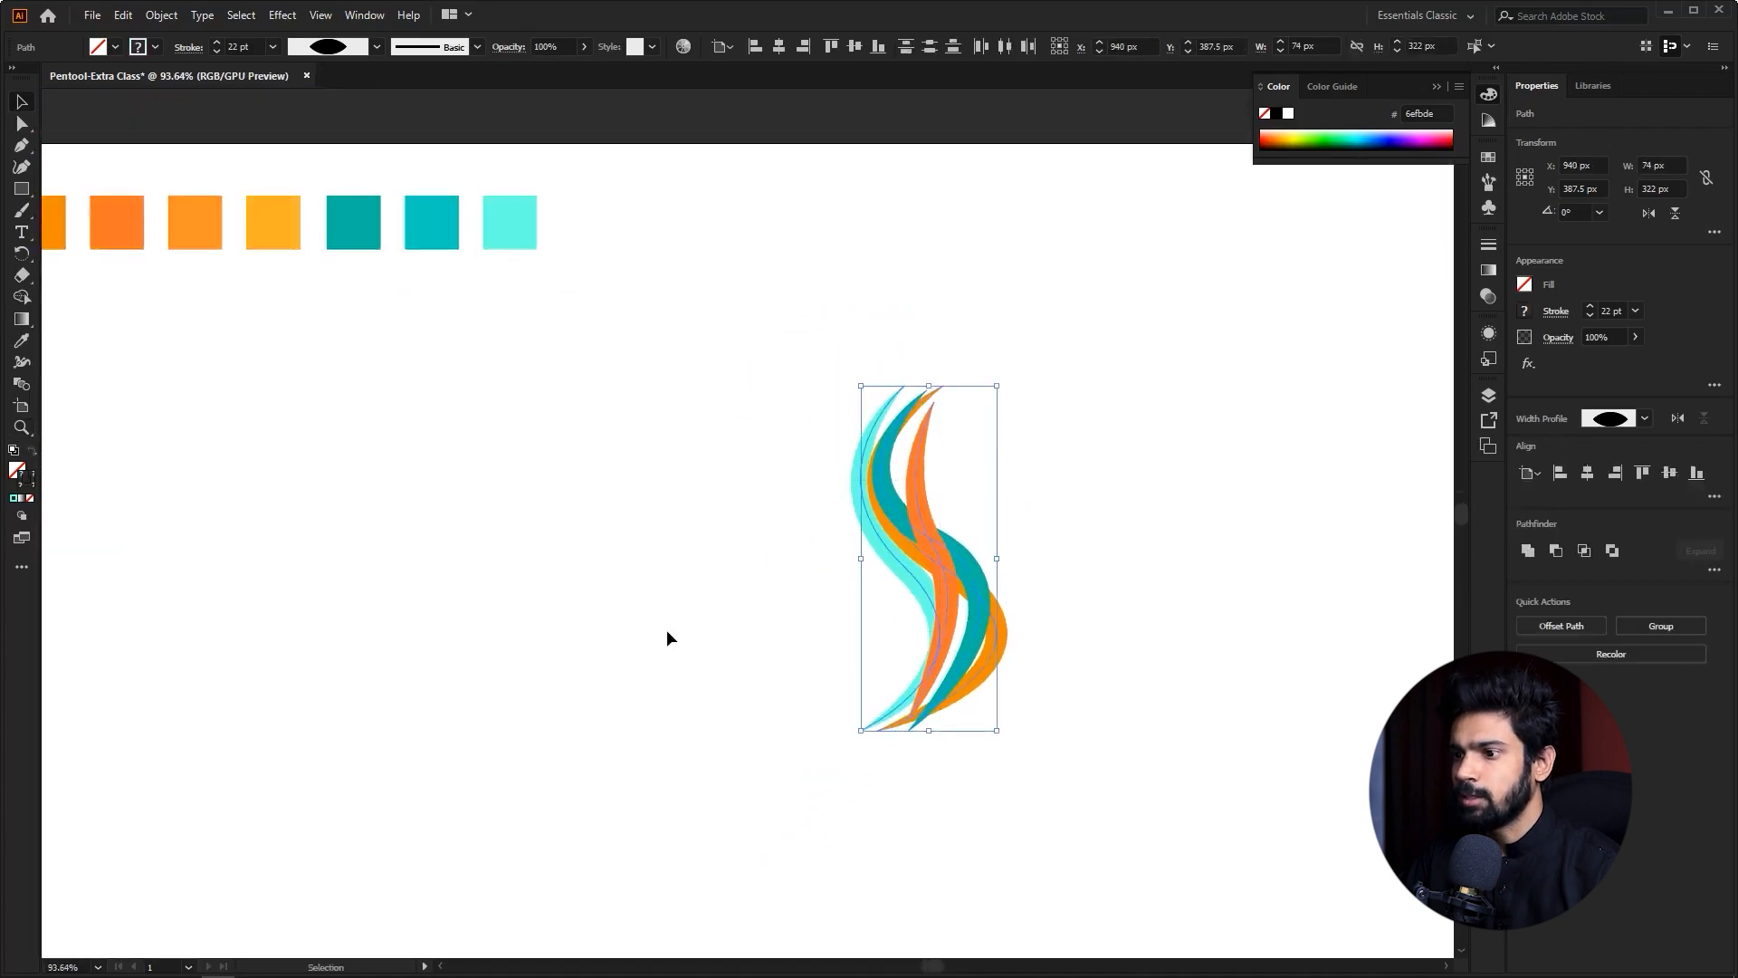
scroll(784, 621, "down", 3)
scroll(919, 402, "up", 3)
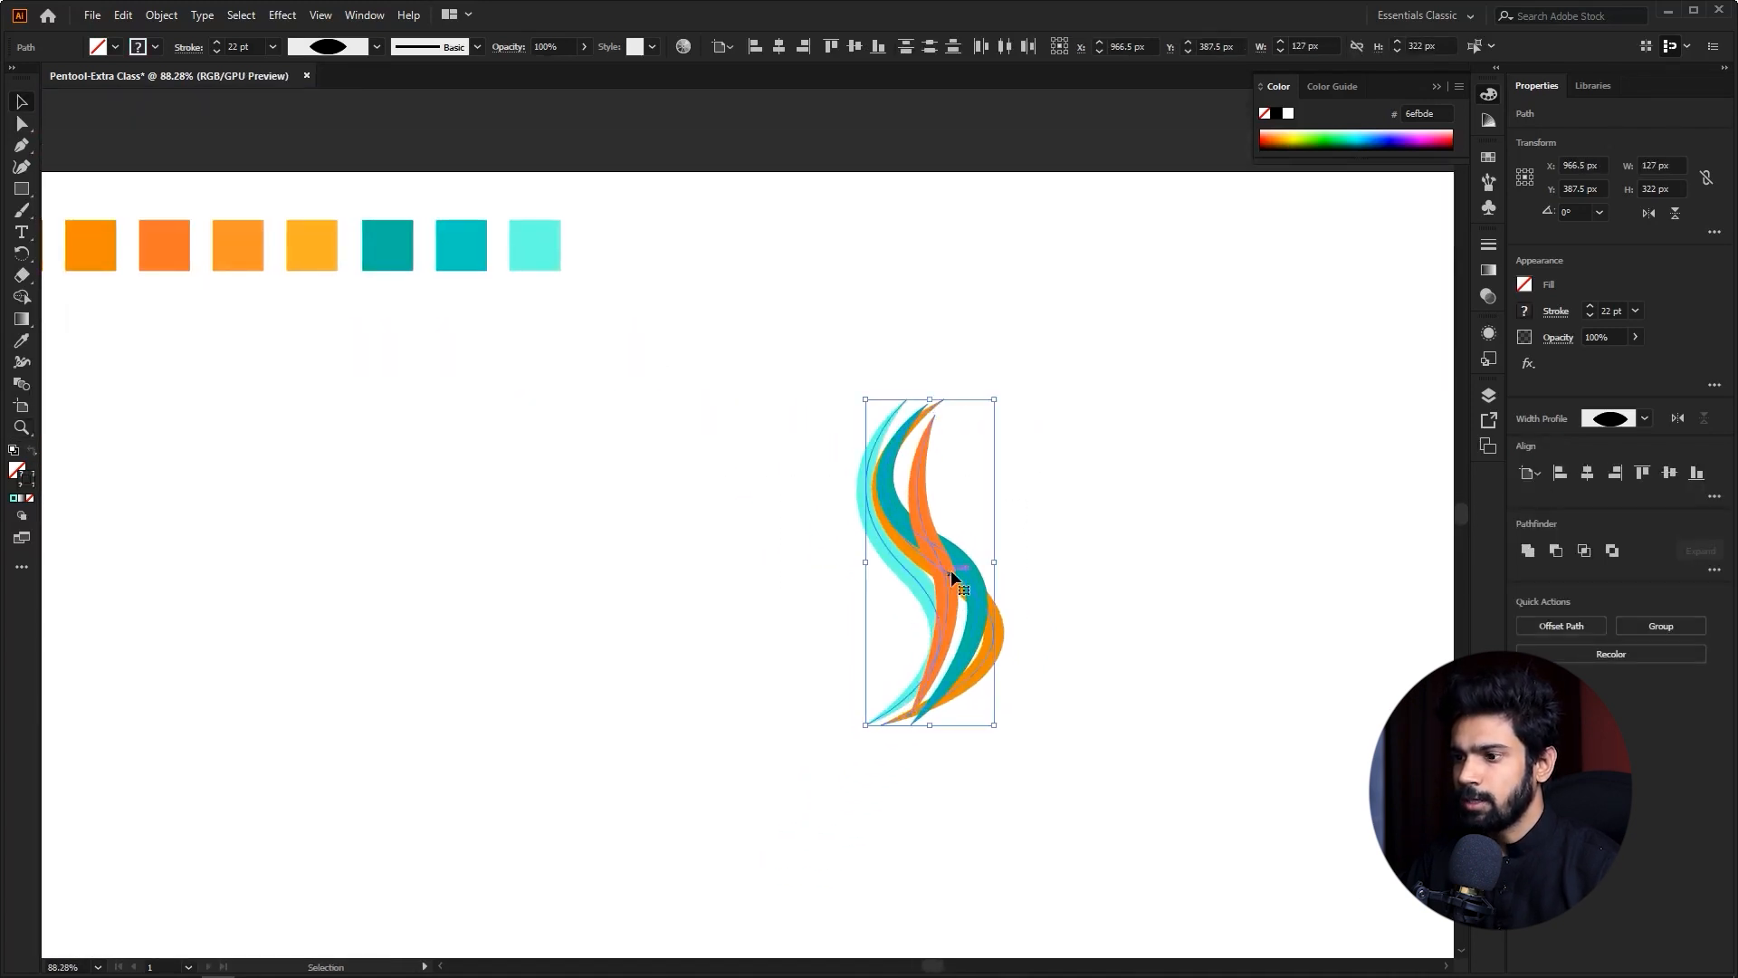
key("a")
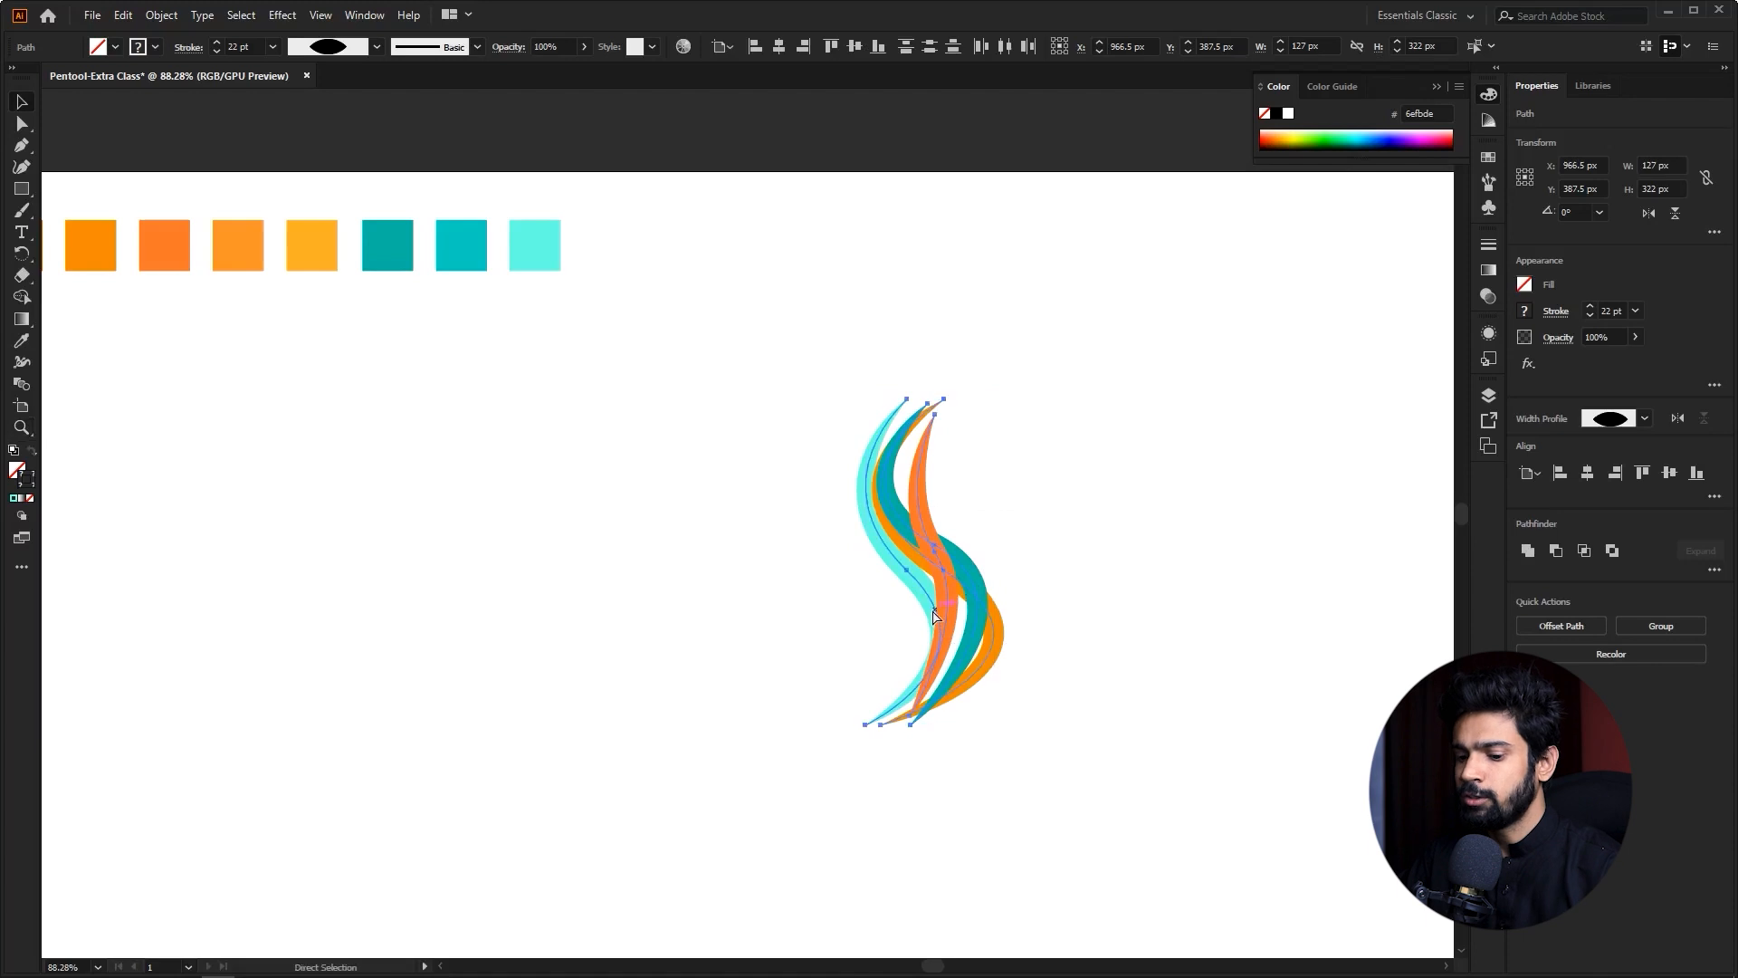
key("v")
left_click_drag(950, 574, 1106, 534)
left_click(1245, 654)
key("z")
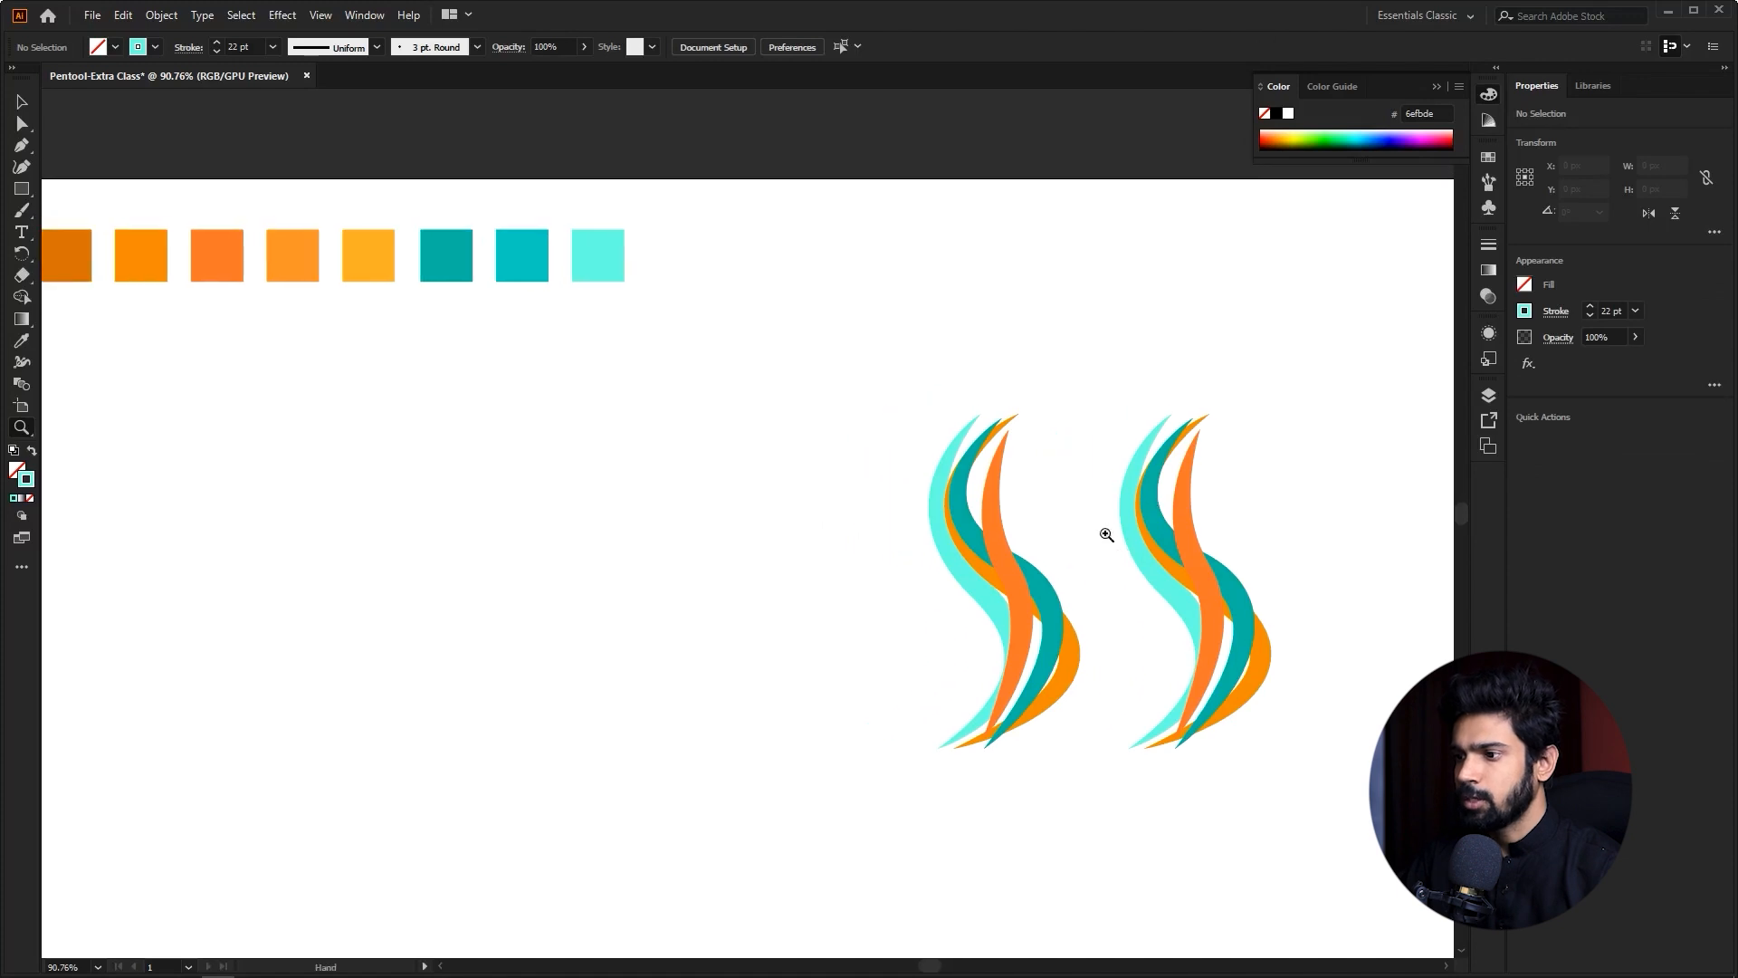
key("v")
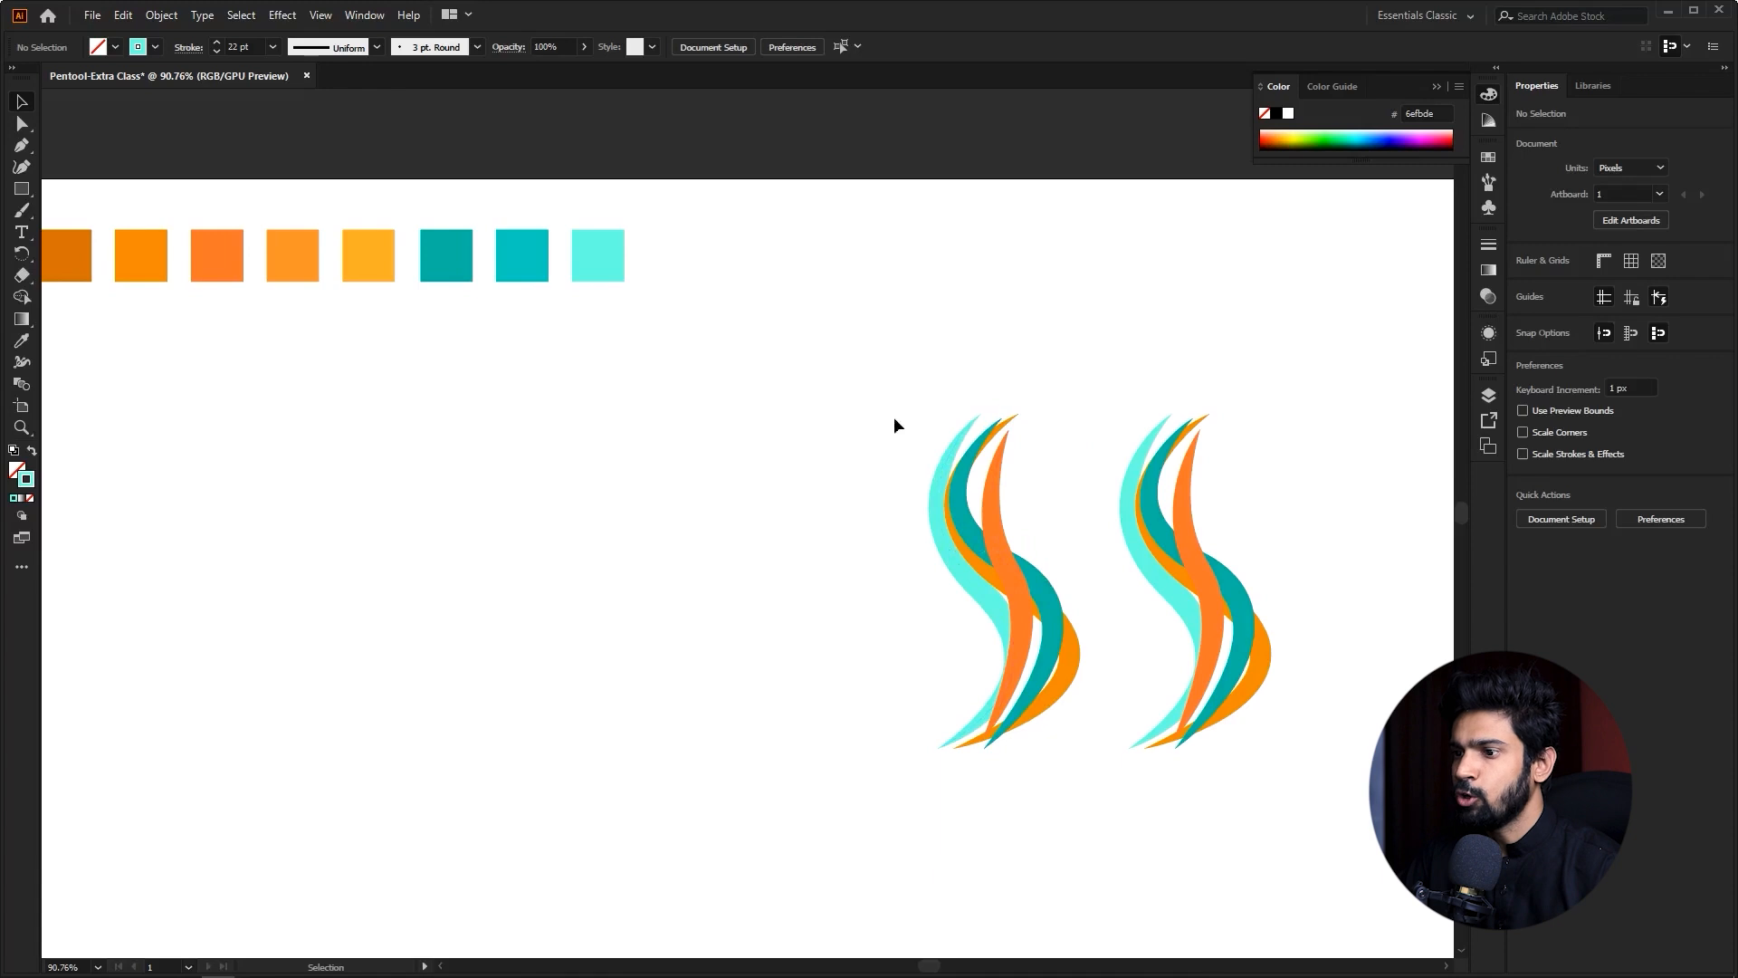
- Reflect the copied set of curves across the vertical axis with the preview enabled
left_click(1200, 557)
right_click(1202, 551)
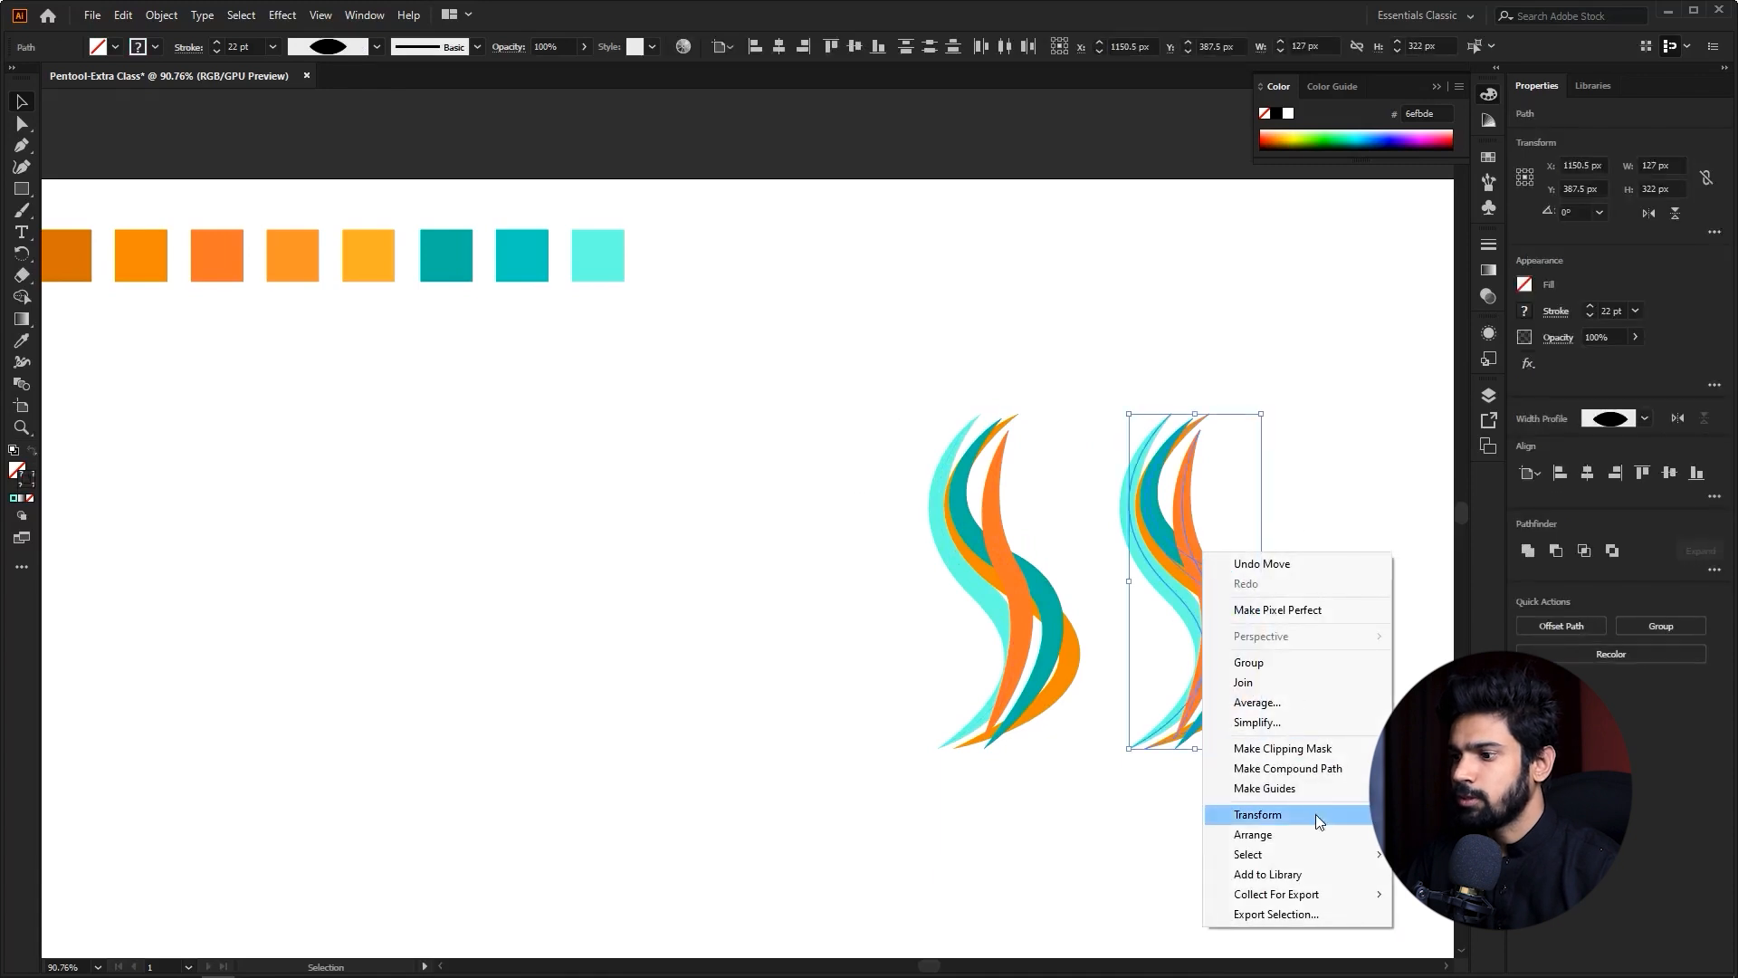
mouse_move(1316, 813)
left_click(1448, 722)
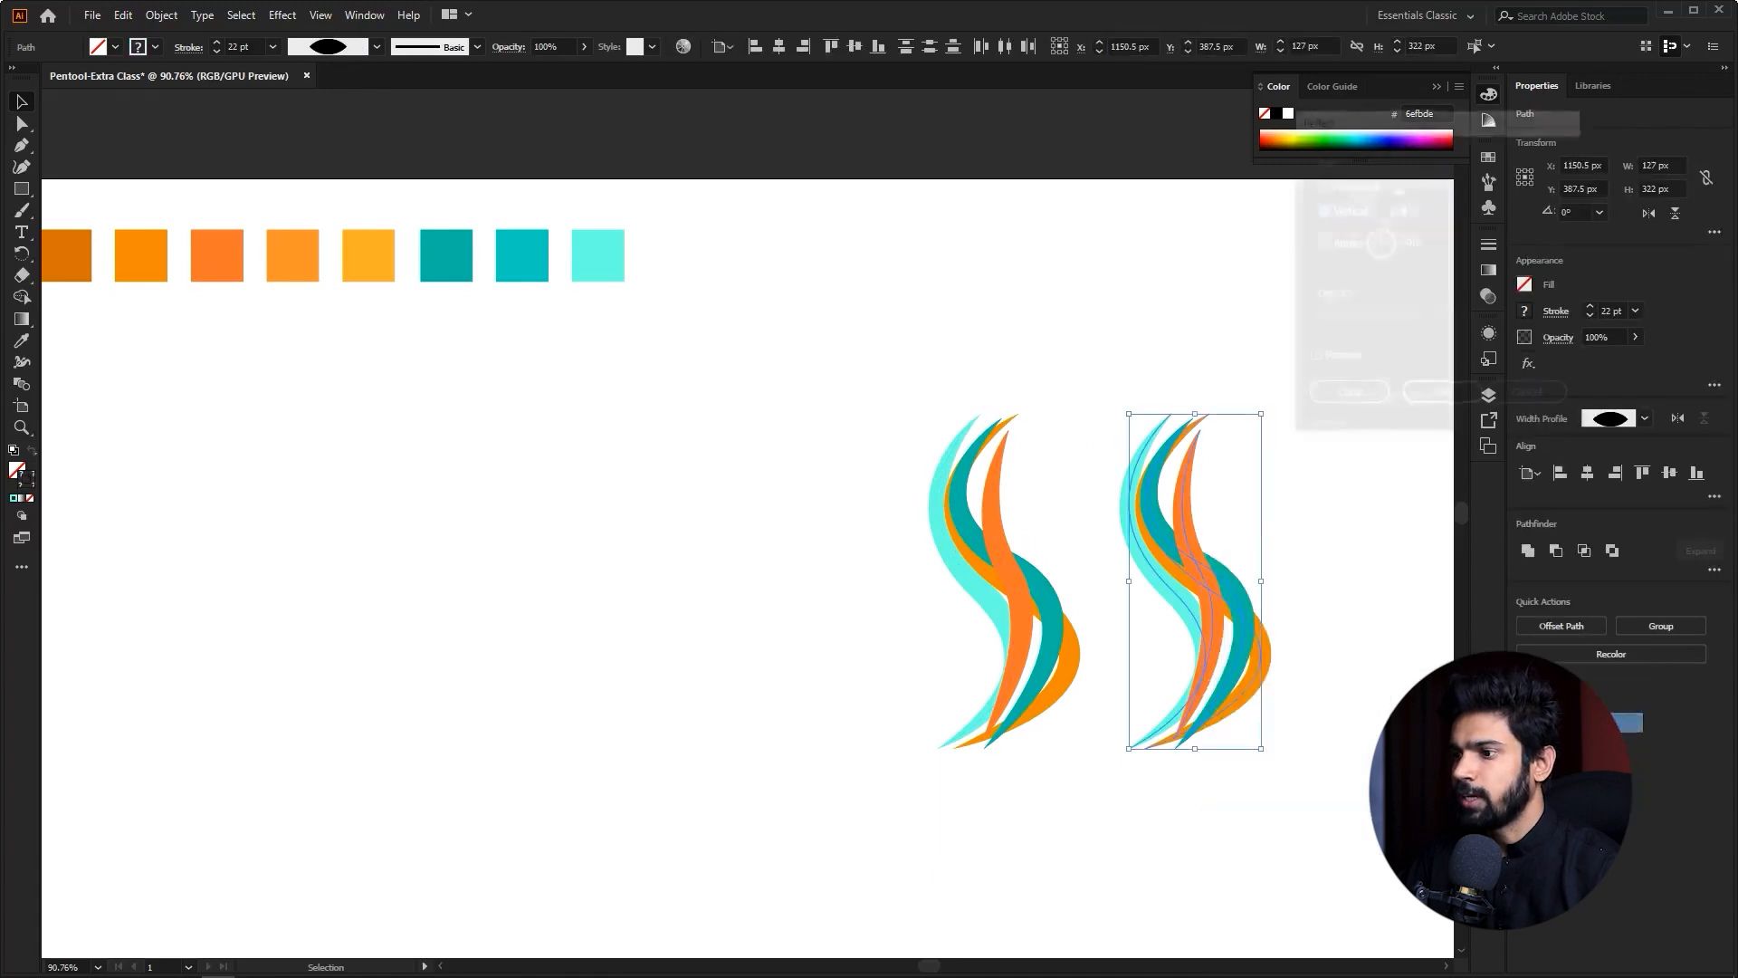
left_click(1331, 359)
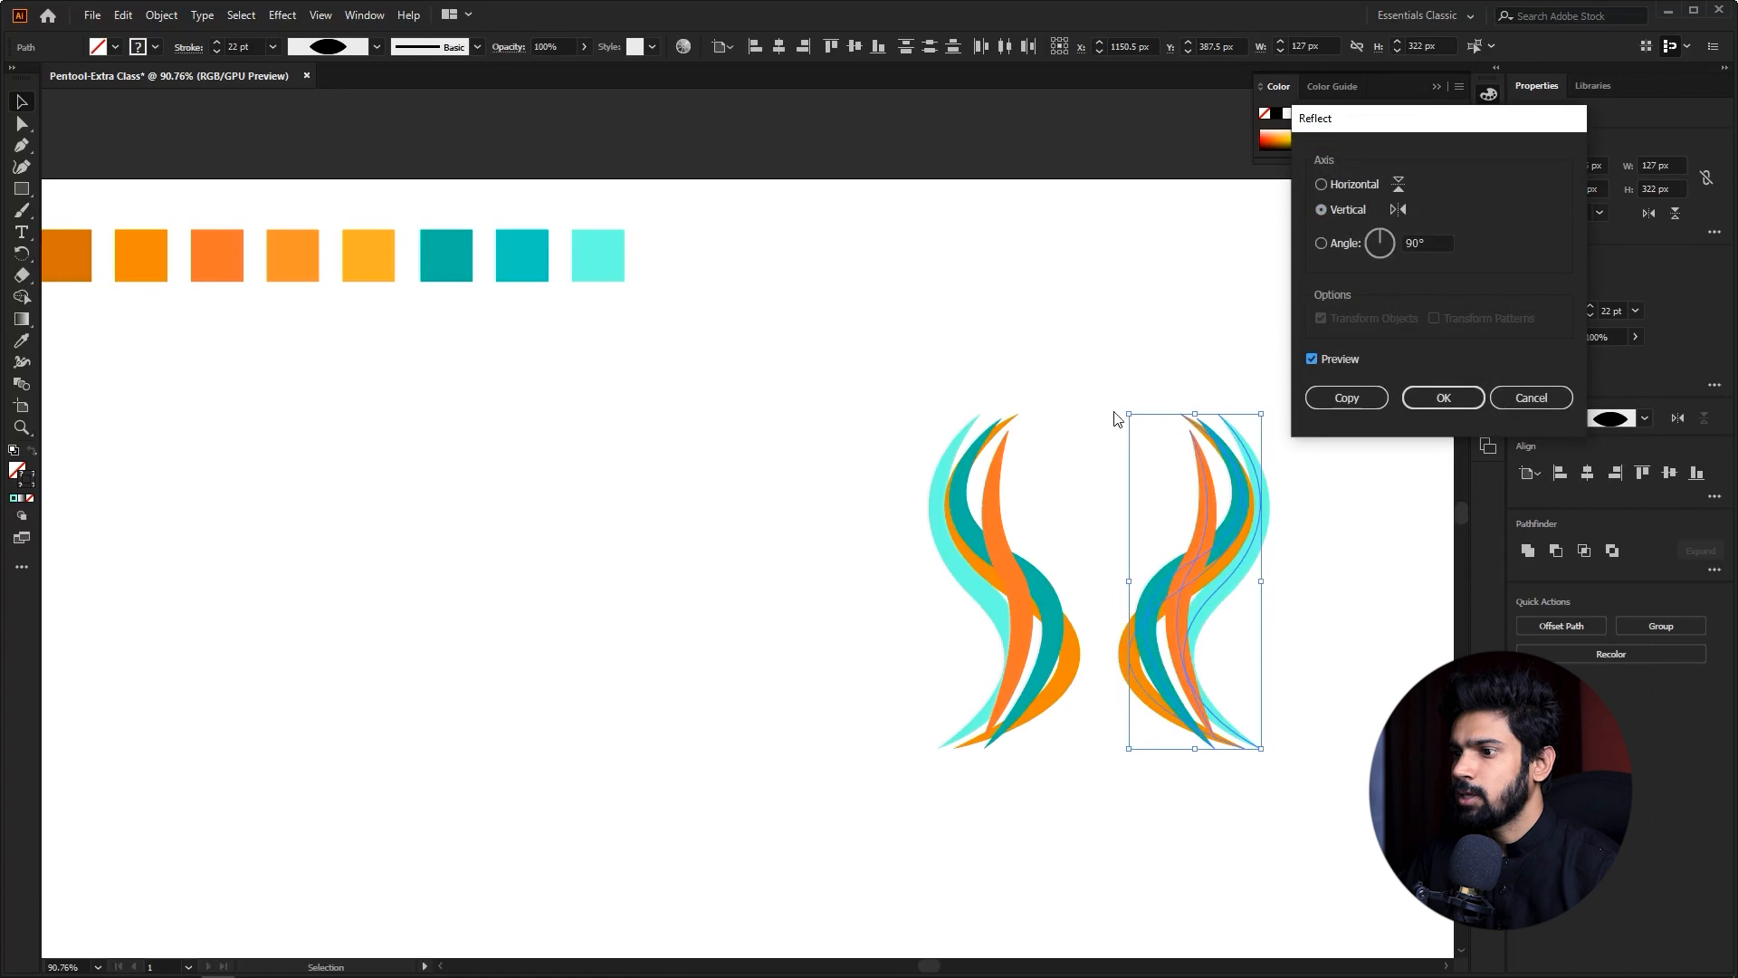
left_click(1452, 400)
left_click(1325, 499)
- Recolor the mirrored set's reddish-orange curve by sampling the darkest orange swatch square with the Eyedropper
mouse_move(1228, 584)
left_mouse_down()
mouse_move(1366, 603)
mouse_move(1245, 549)
mouse_move(1295, 547)
left_mouse_up()
left_click(1212, 512)
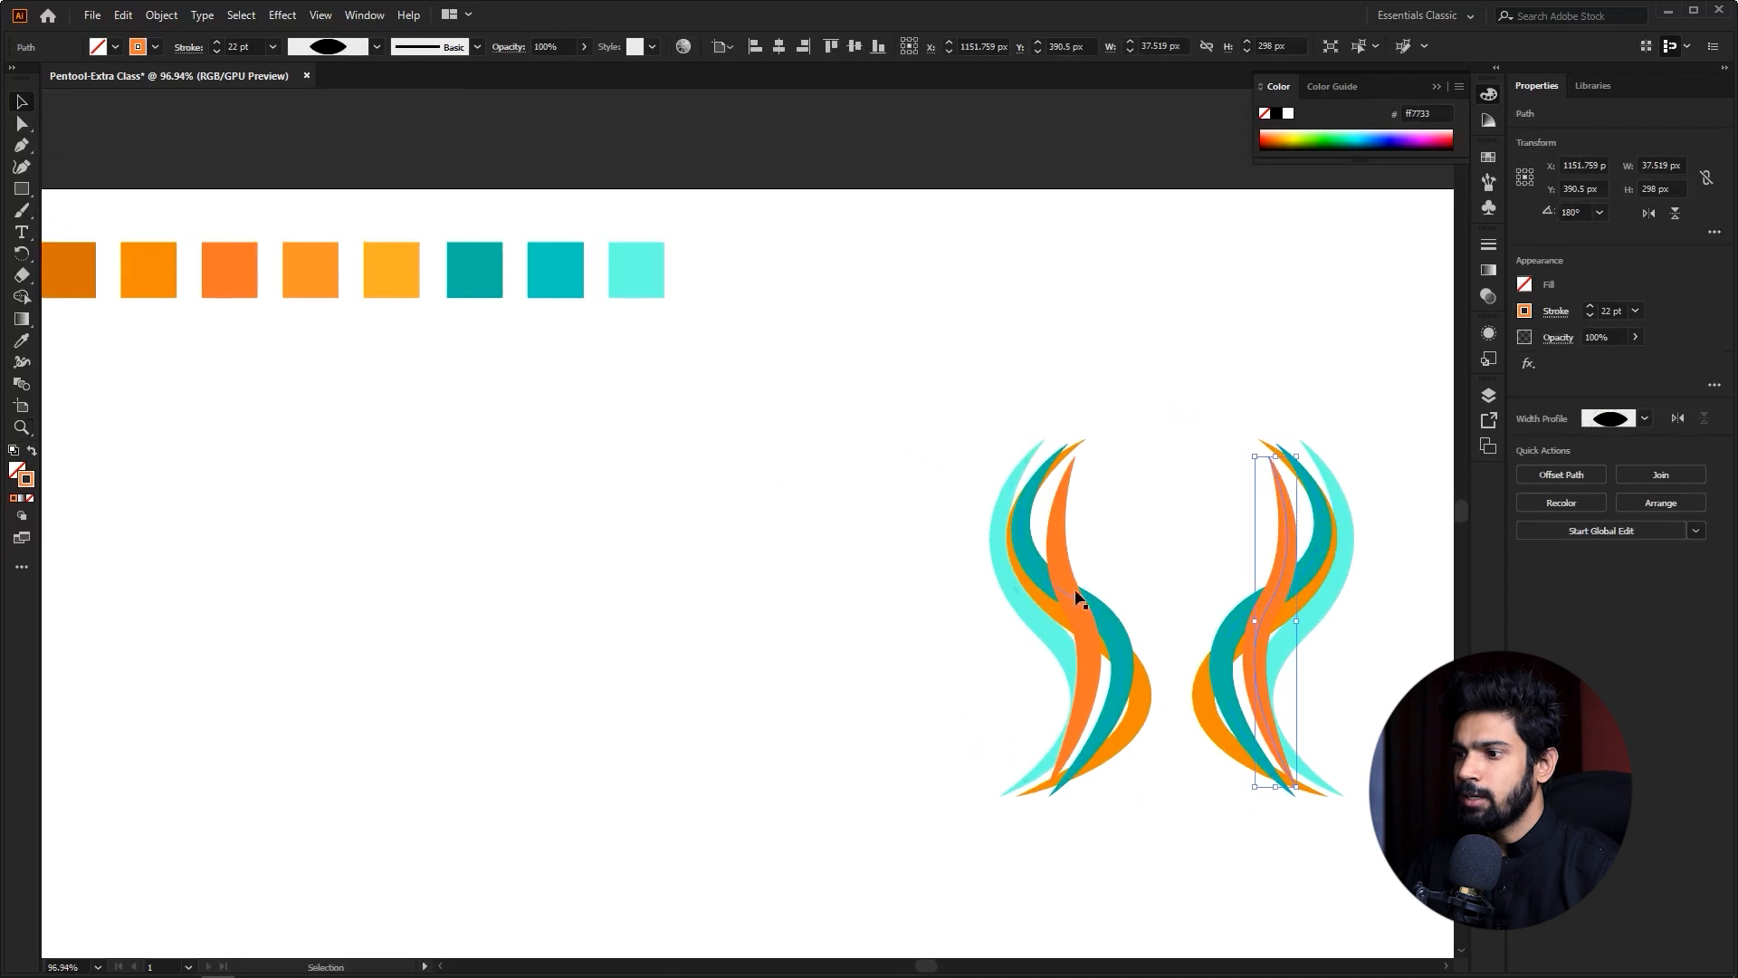
left_click_drag(846, 502, 935, 511)
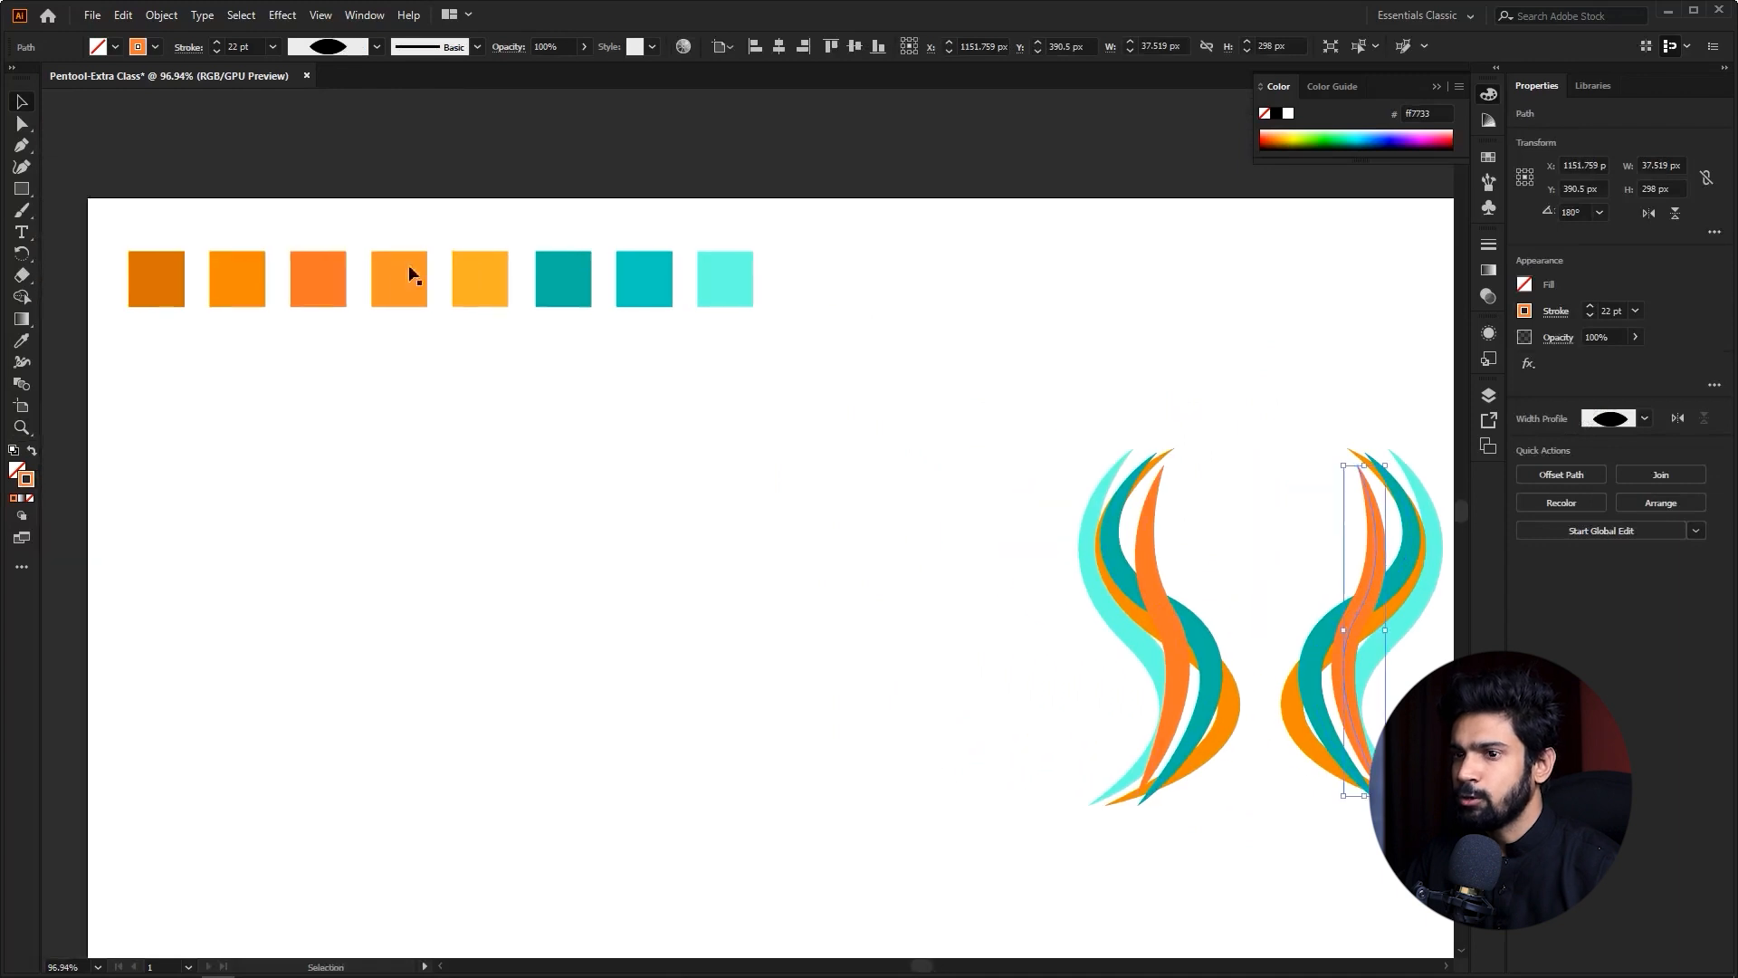
left_click(353, 269)
scroll(1137, 567, "right", 1)
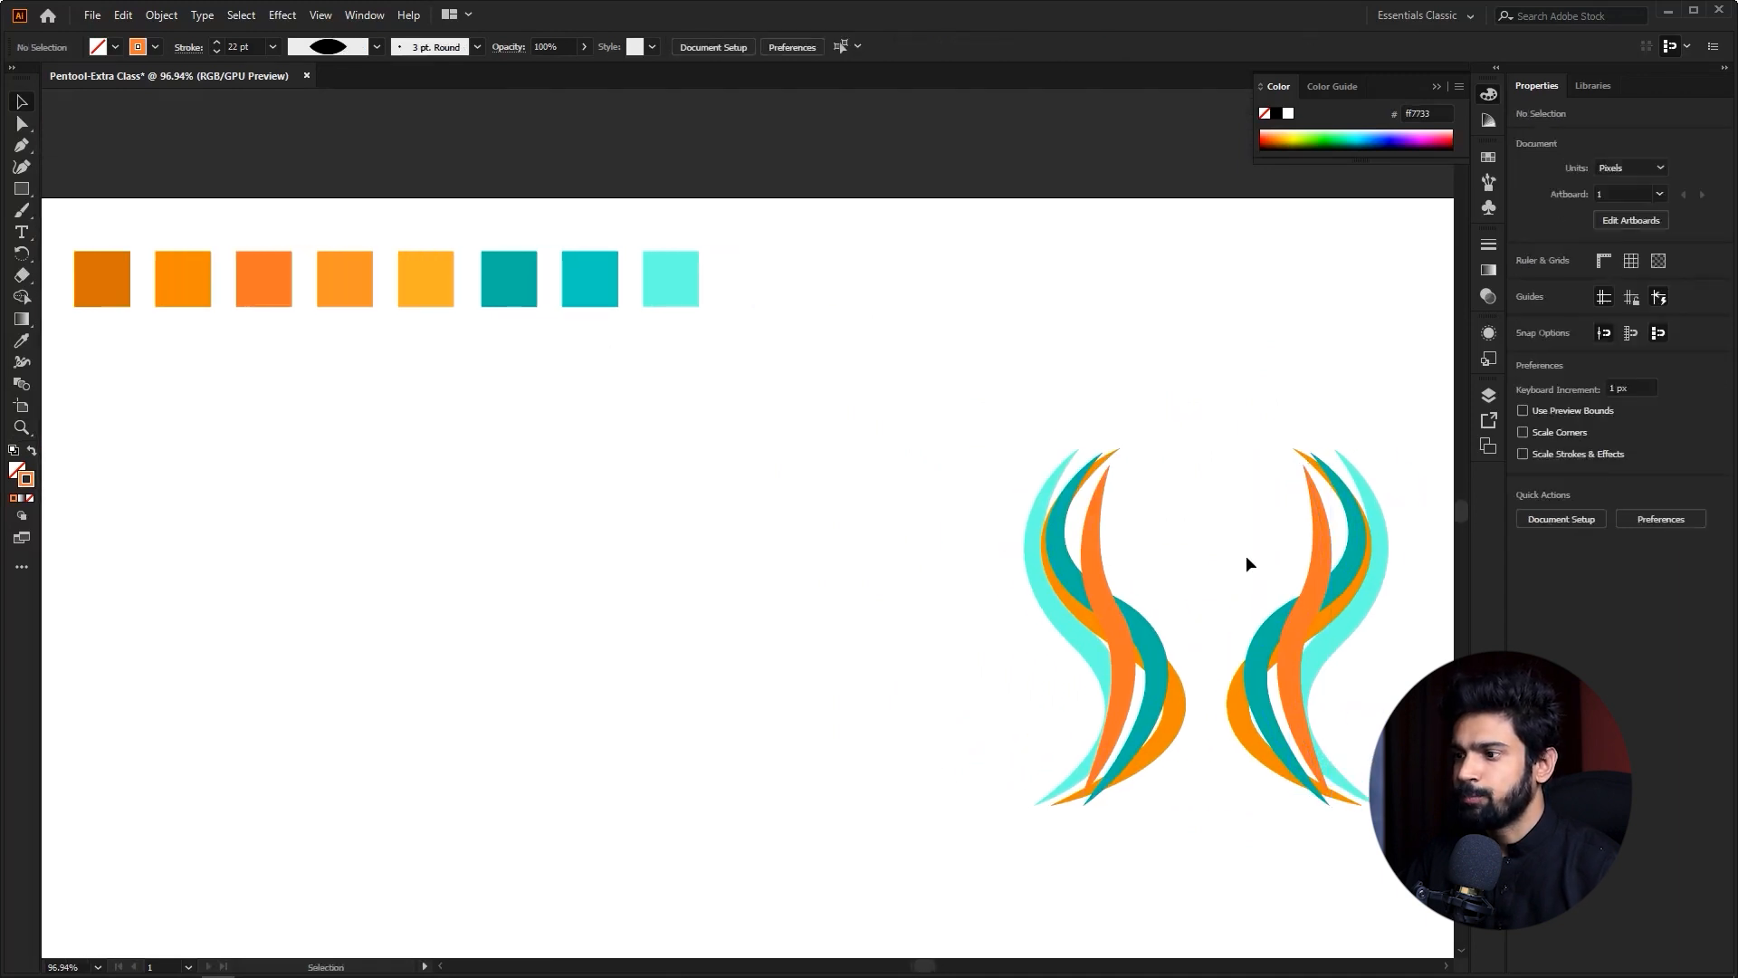
left_click(1324, 563)
key("i")
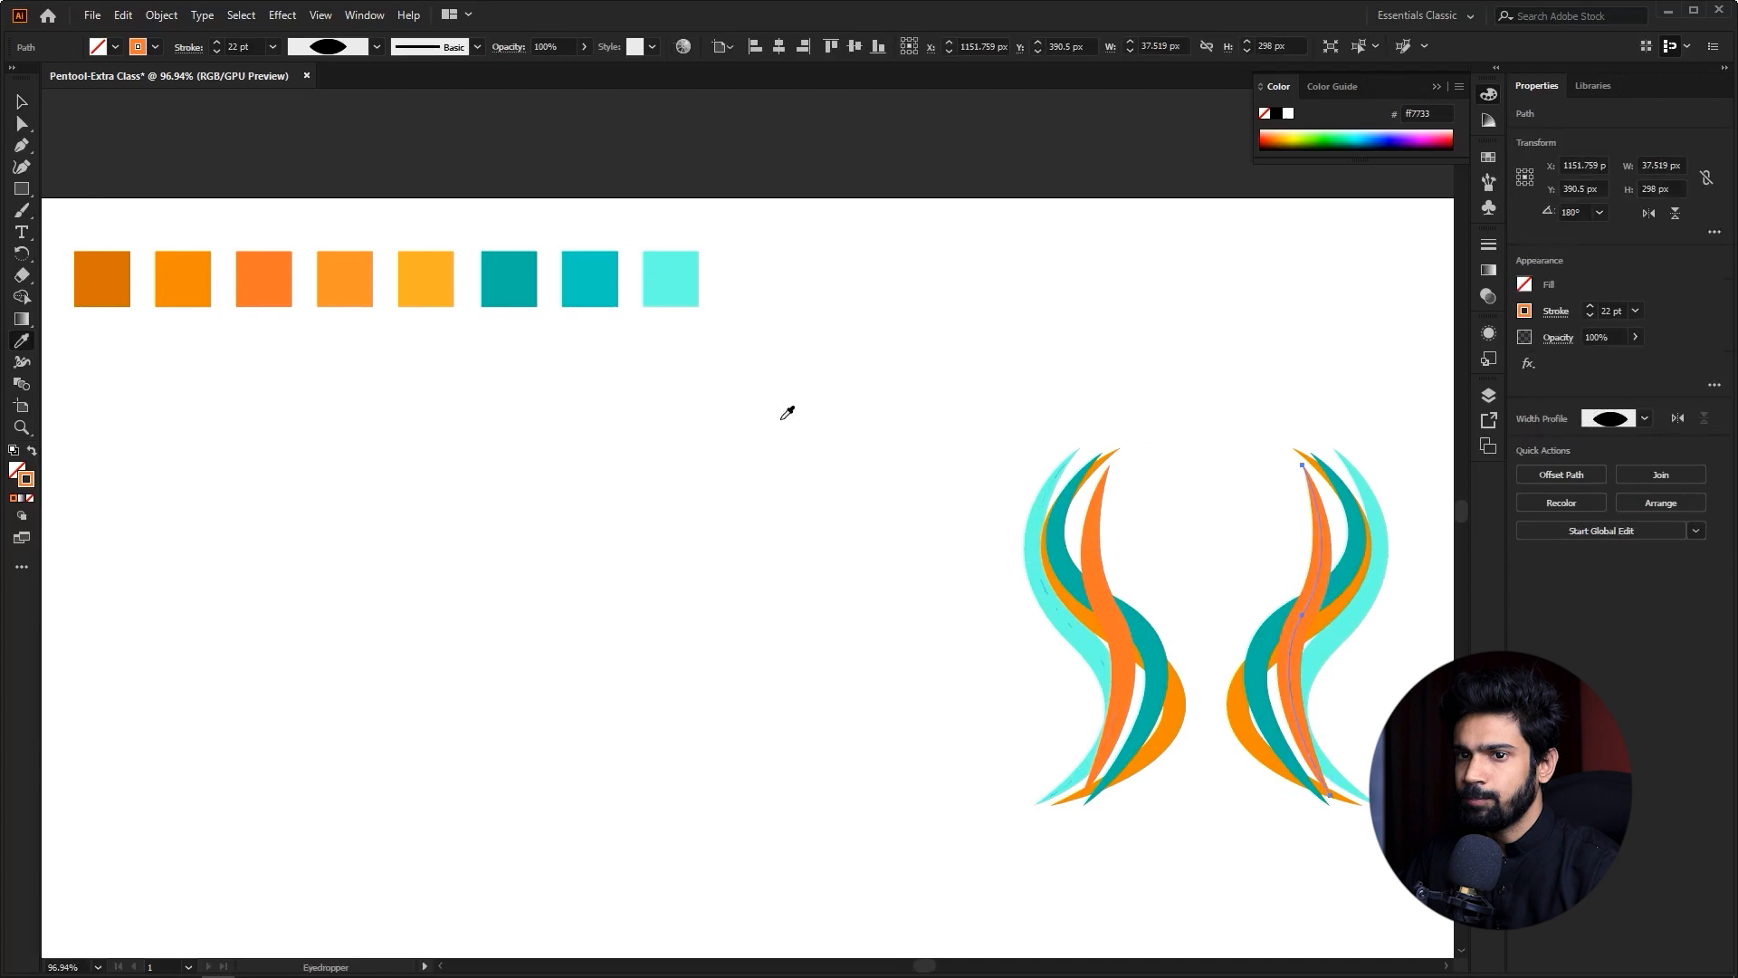
left_click(124, 285)
key("v")
- Recolor the mirrored set's dark teal curve by sampling the yellow-orange swatch square with the Eyedropper
left_click(1345, 565)
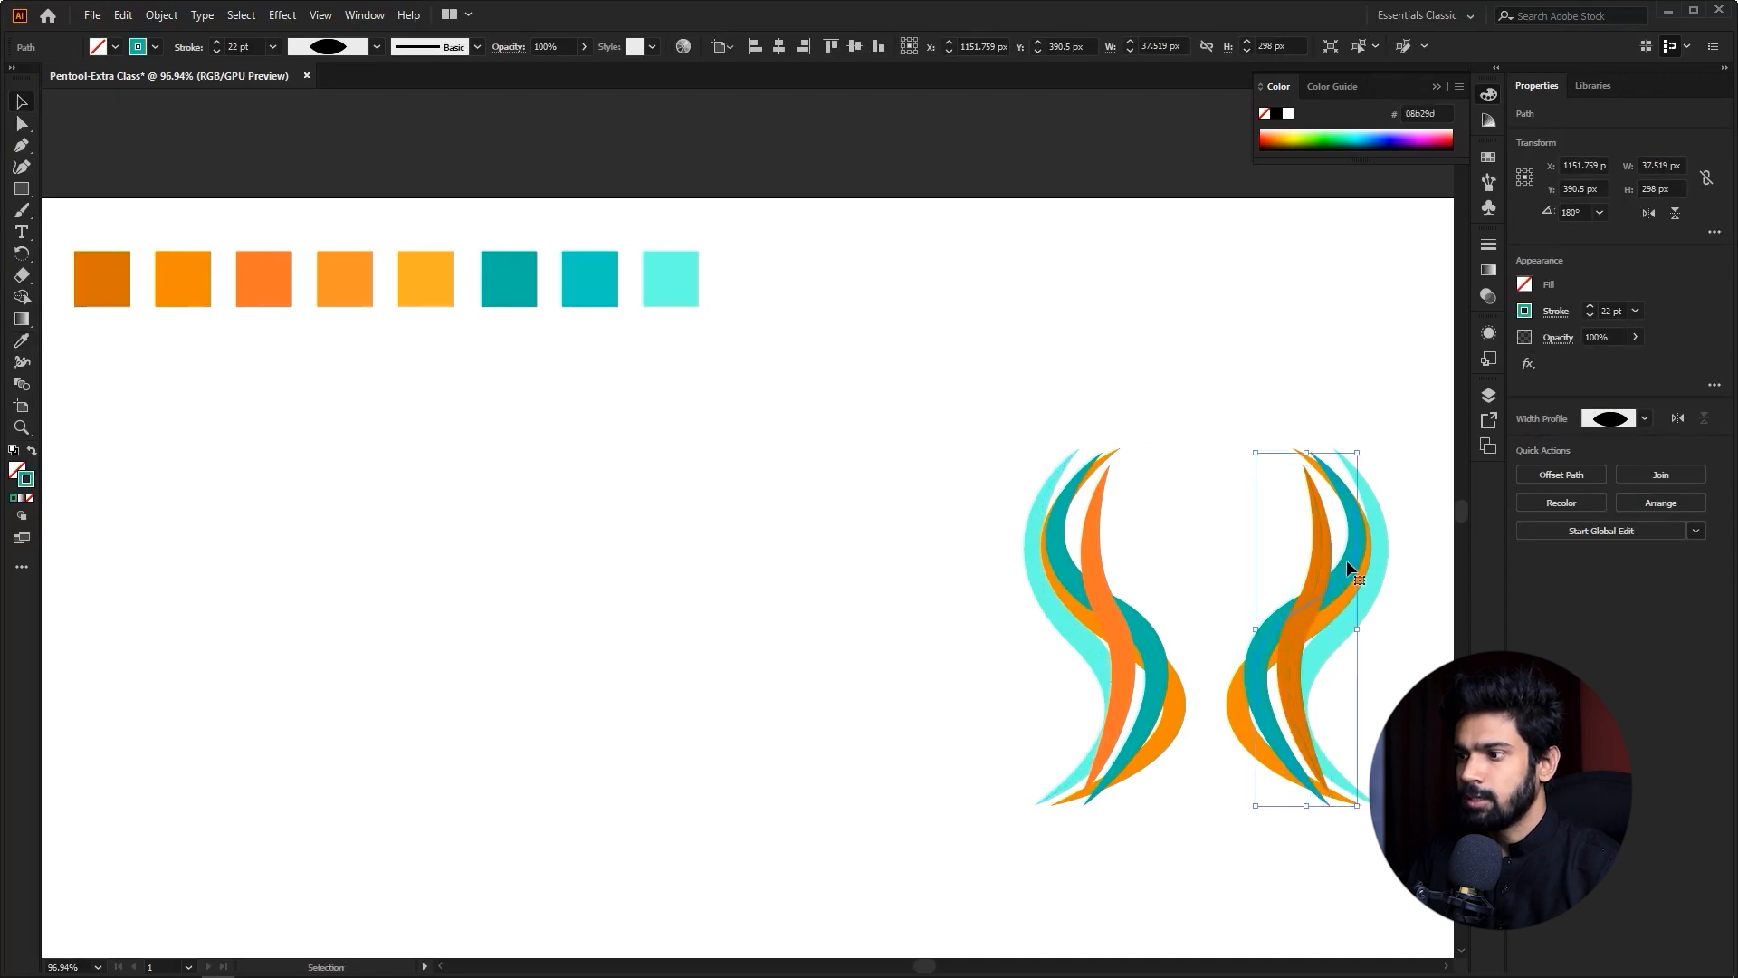
key("i")
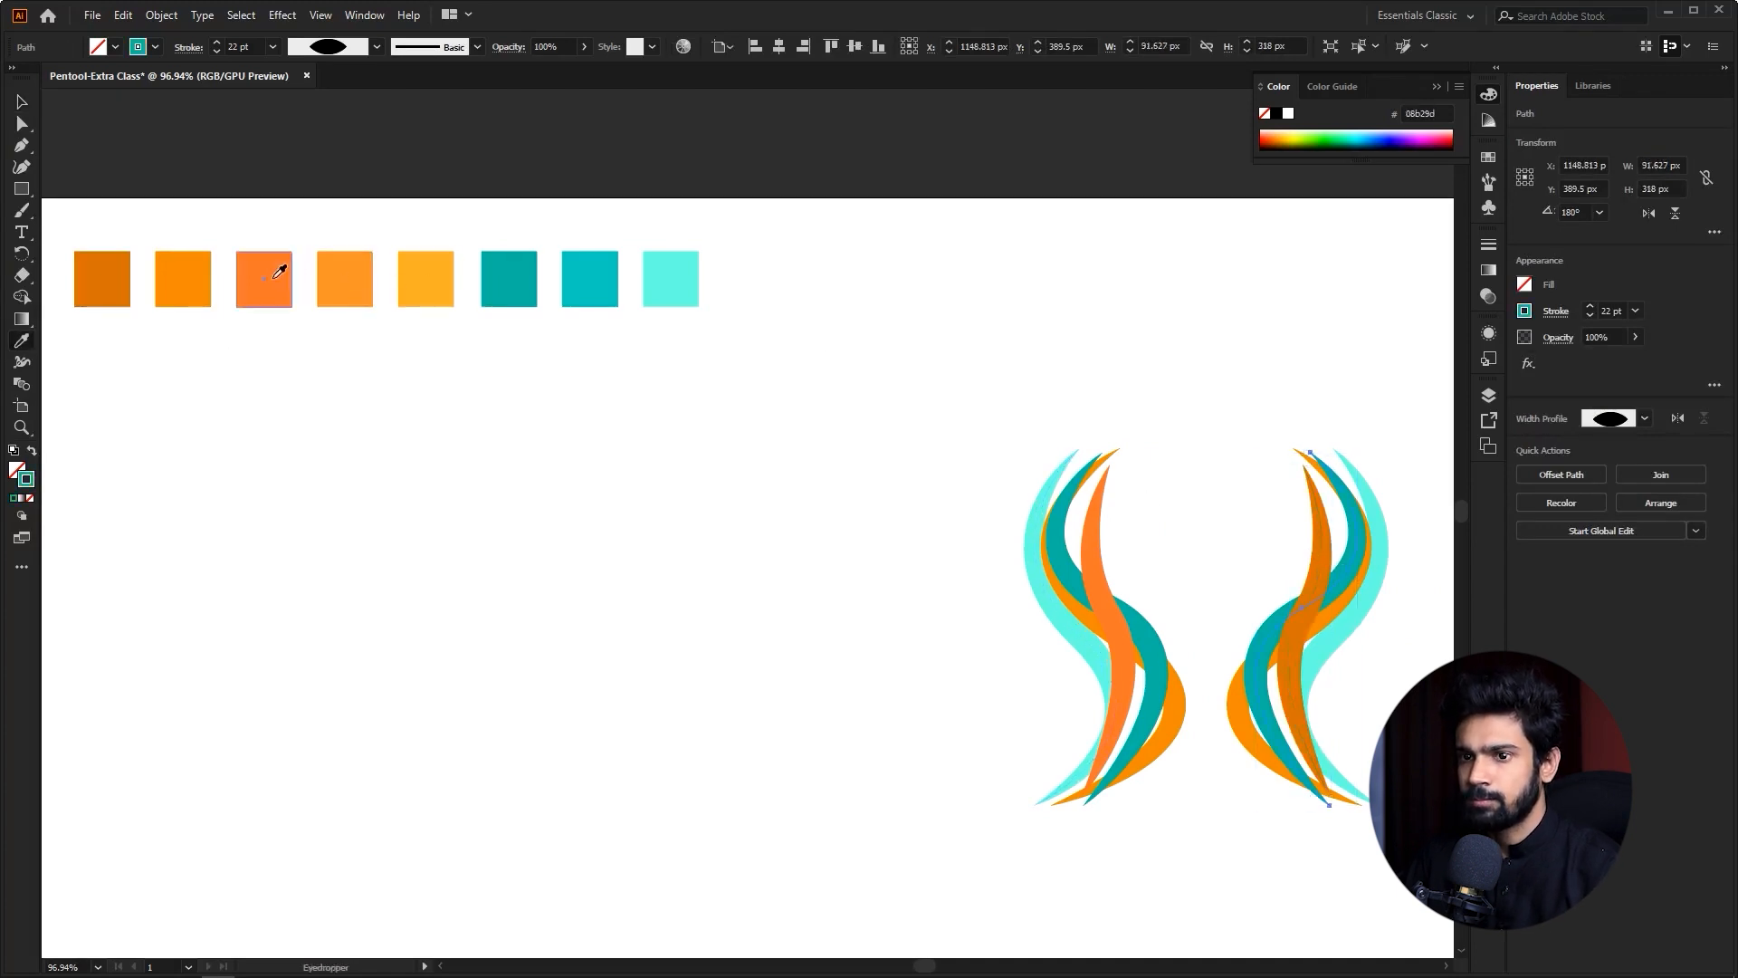
left_click(436, 267)
key("v")
- Recolor the mirrored set's orange curve by sampling the medium turquoise swatch square with the Eyedropper
left_click(1341, 621)
key("i")
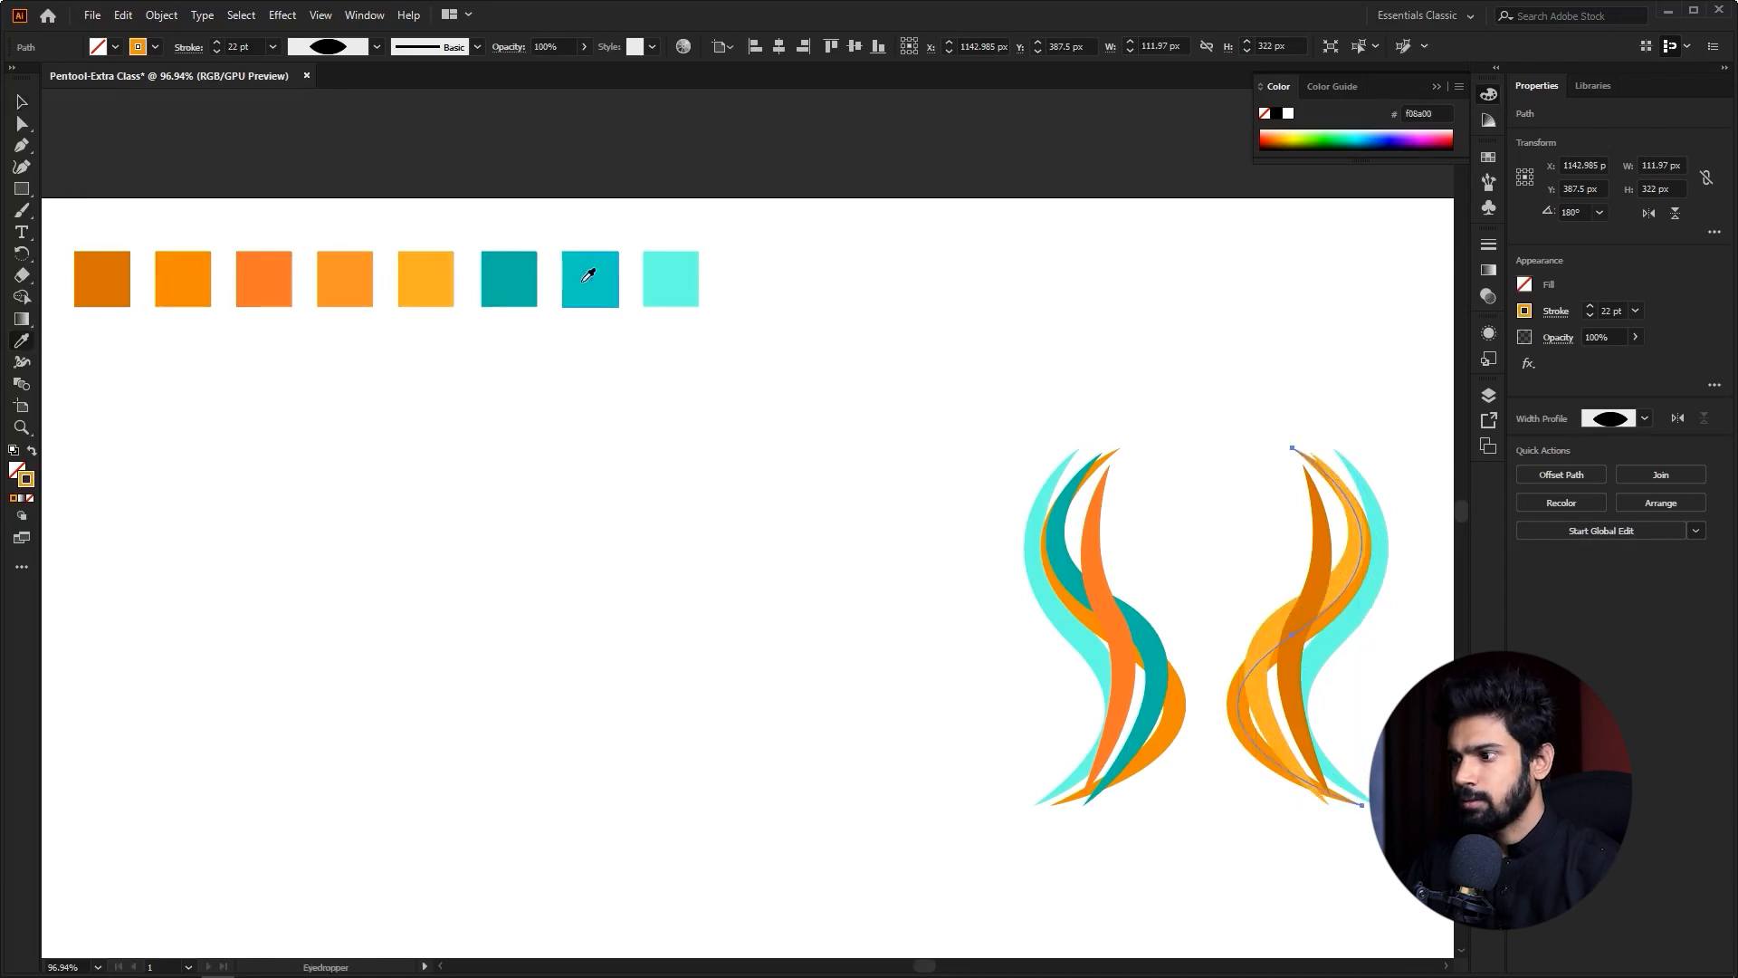
key("v")
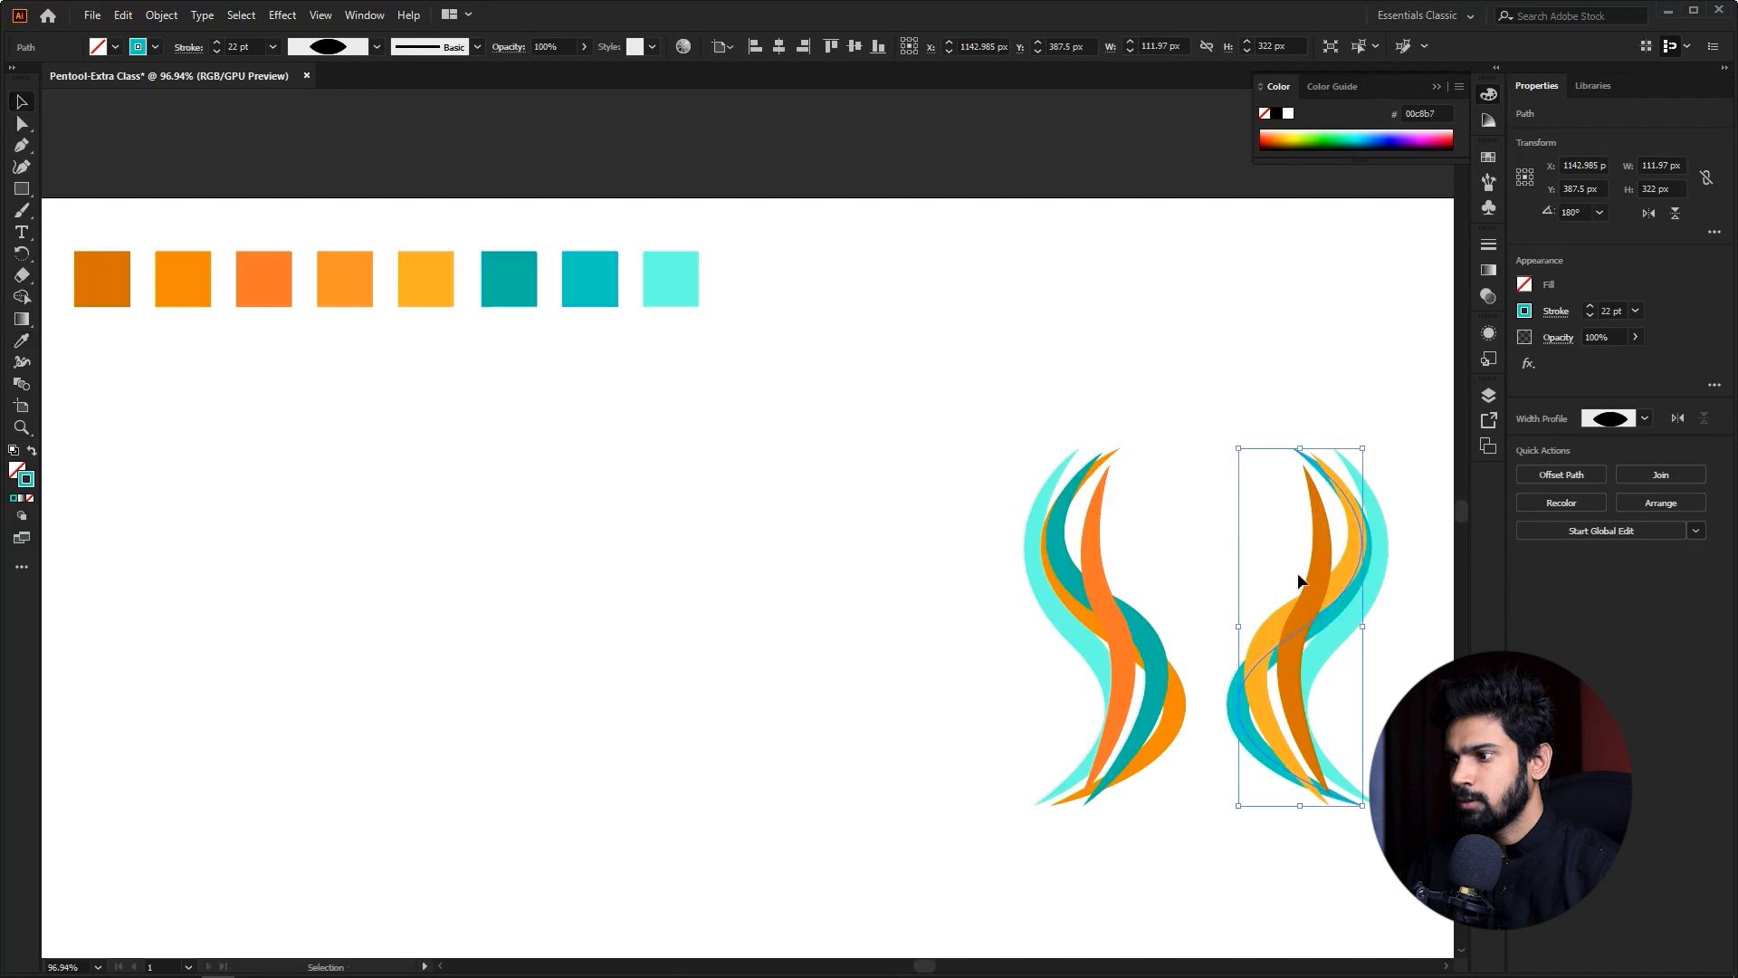
- Recolor the mirrored set's light turquoise curve by sampling the fourth orange swatch square with the Eyedropper
left_click(1345, 633)
key("i")
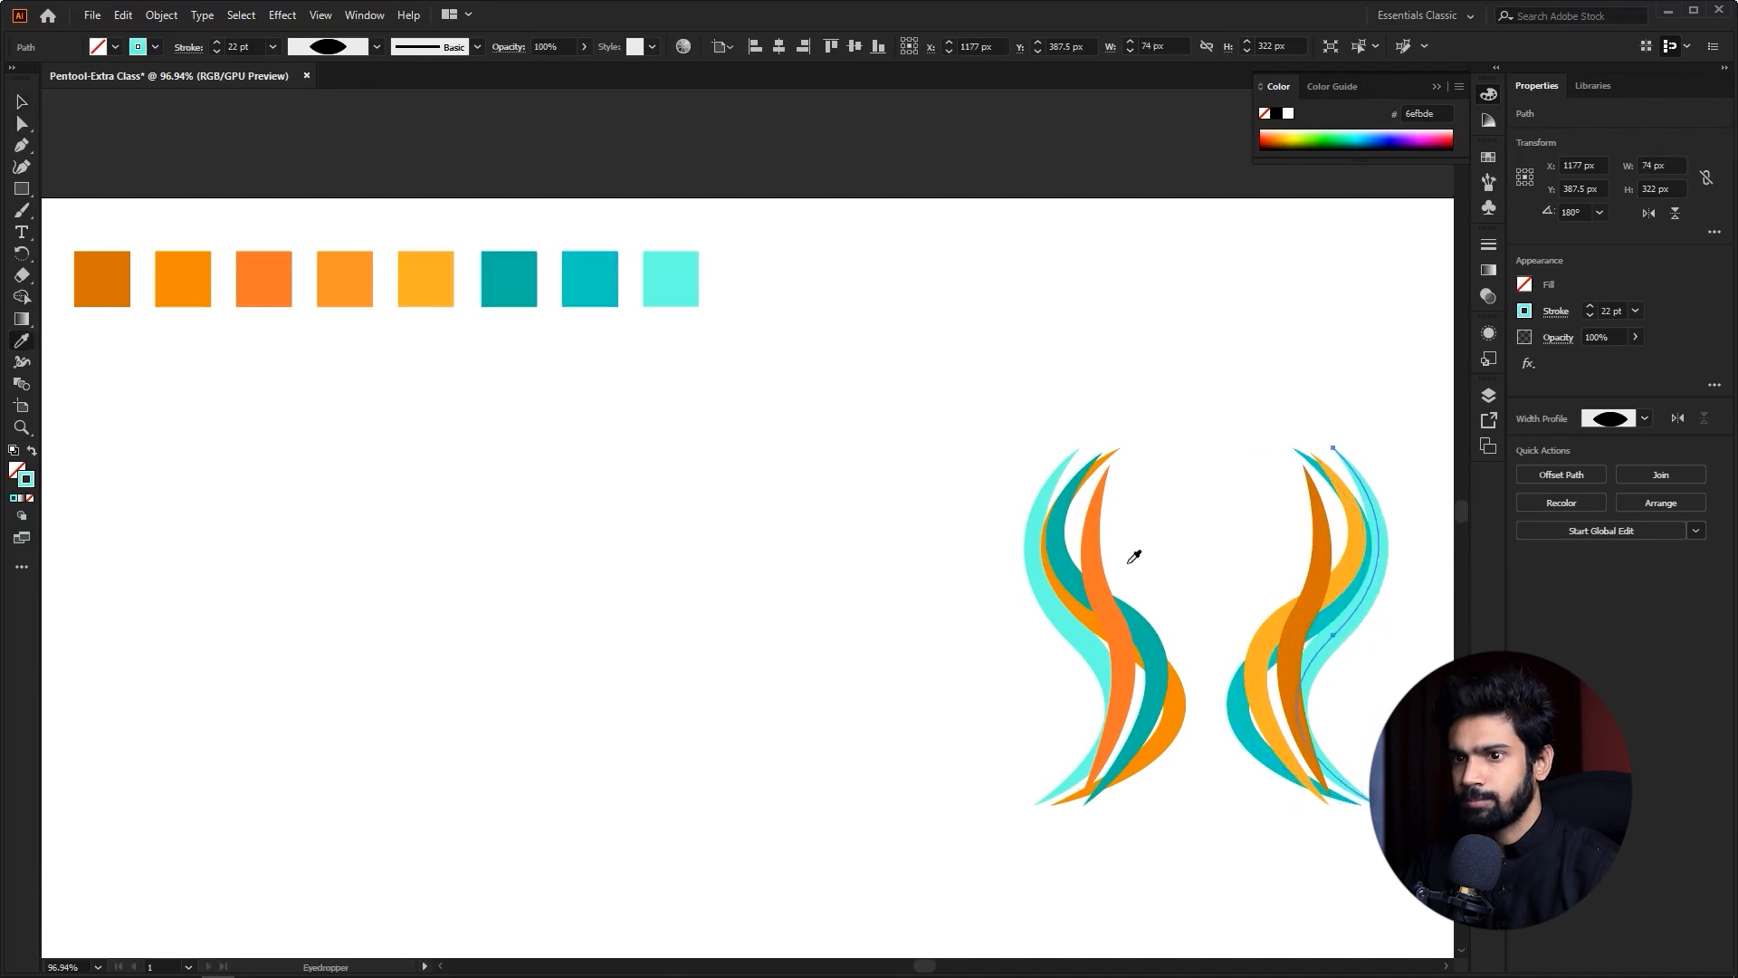
left_click(275, 269)
left_click(339, 270)
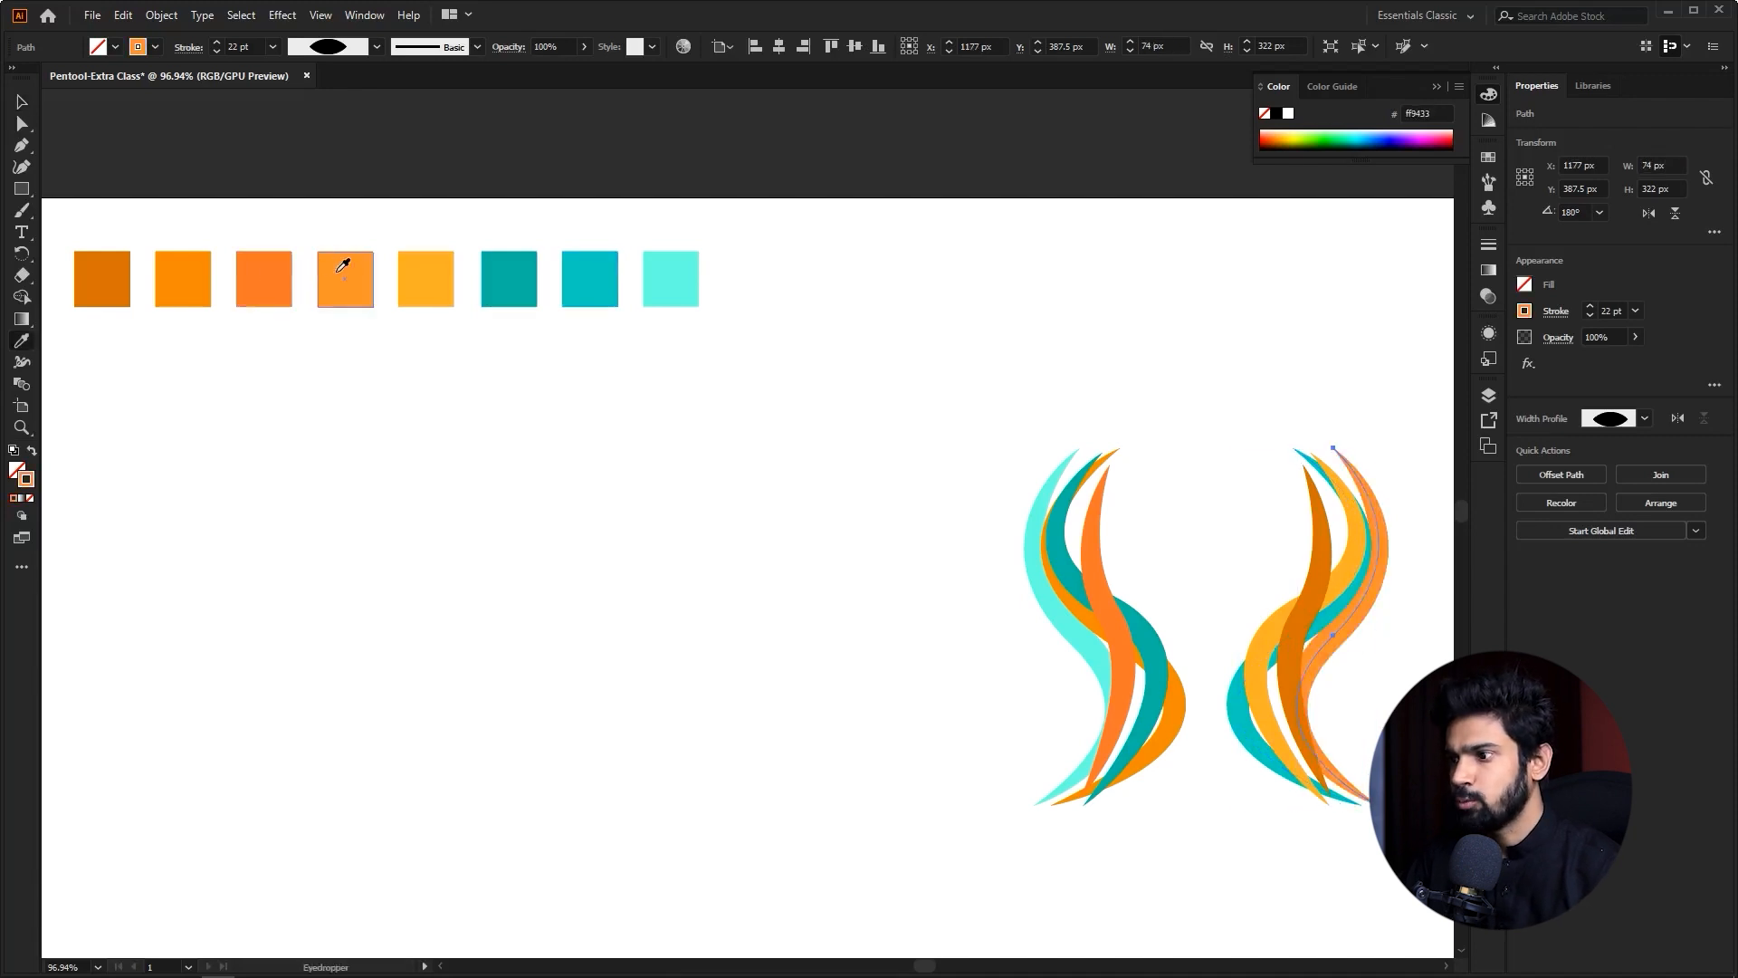
key("v")
- Move the whole mirrored set about 158 px left so it overlaps the original set, with their innermost upper tips meeting
key("z")
left_click_drag(1345, 570, 1412, 570)
left_click_drag(1311, 688, 1100, 629)
key("v")
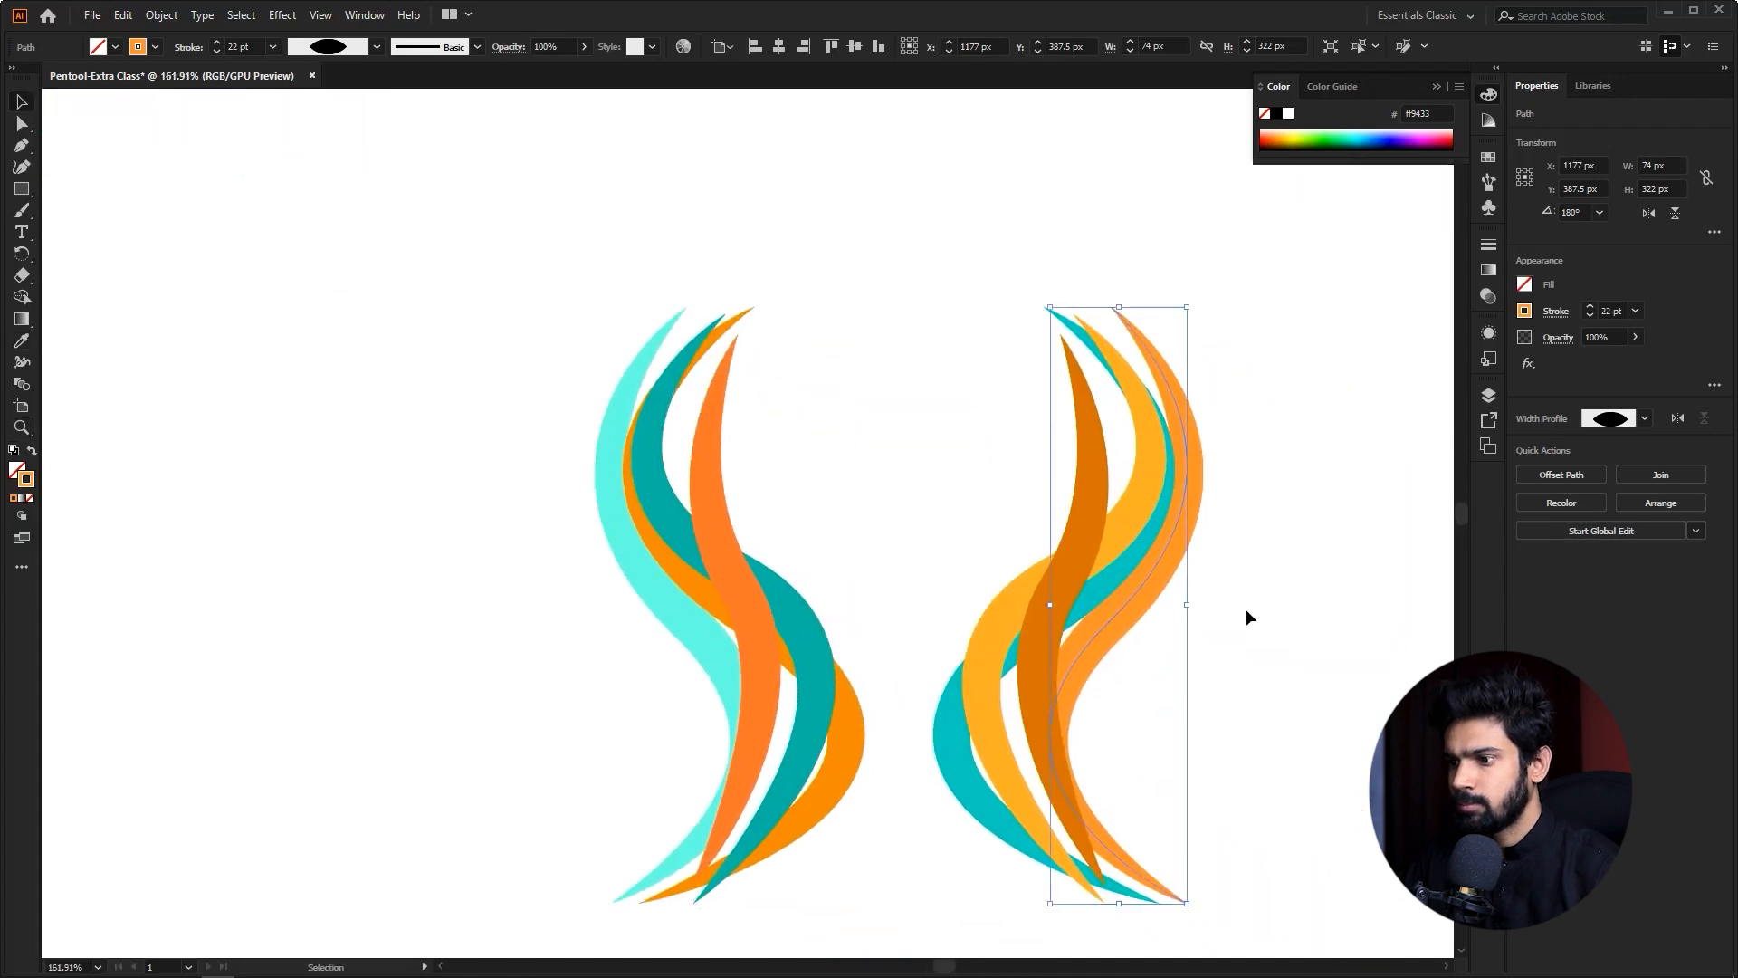
left_click(1246, 609)
key("z")
left_click_drag(1281, 545, 1212, 571)
key("v")
left_click_drag(1043, 572, 1041, 576)
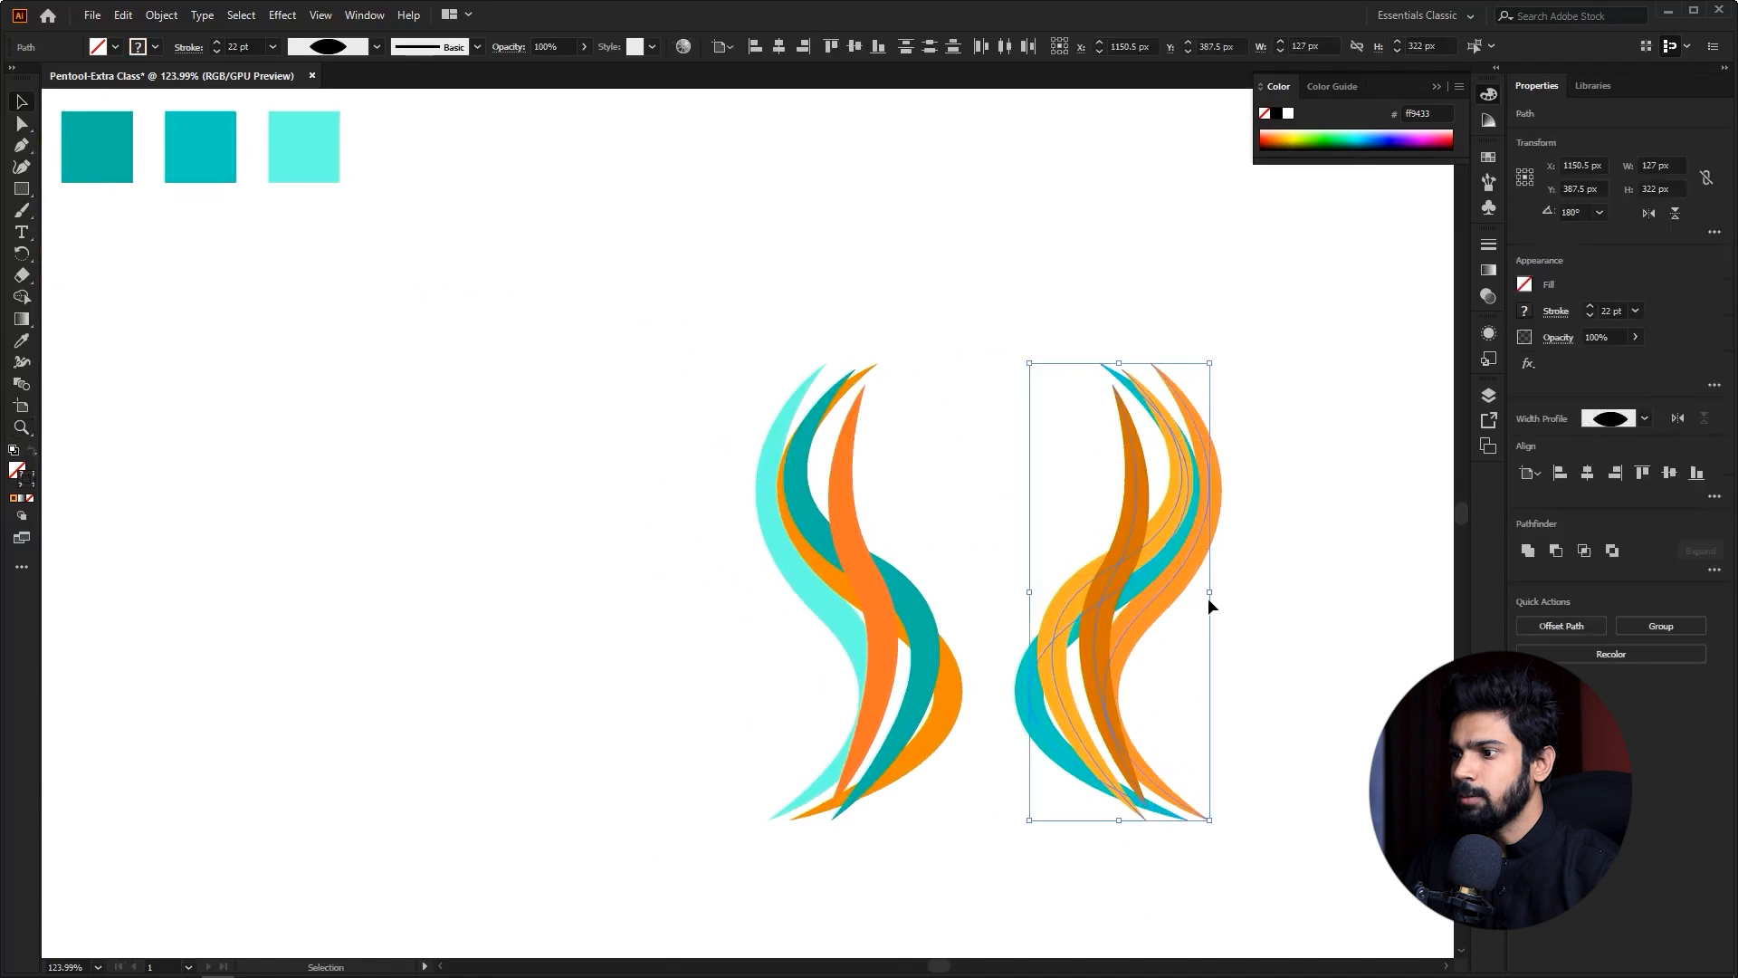
left_click_drag(1165, 540, 1131, 586)
key("z")
key("v")
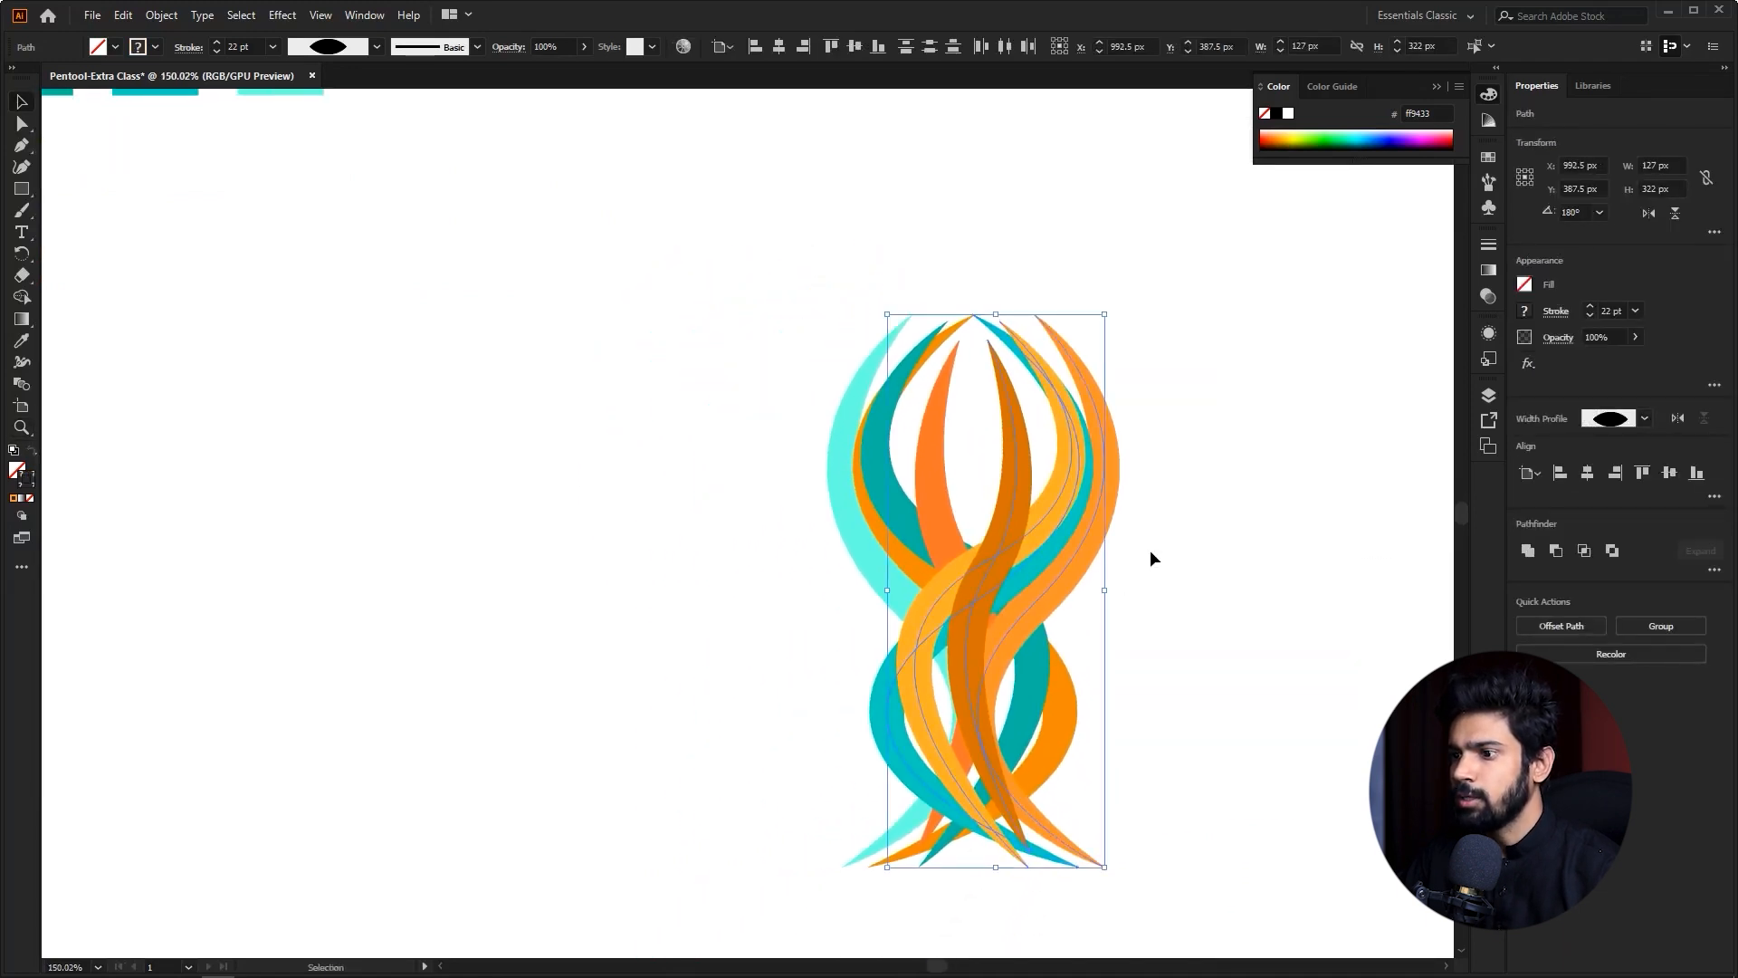
- Select the top anchor points of all eight curves with the Direct Selection tool
key("z")
left_click(1032, 534)
left_click_drag(1124, 551, 1122, 544)
key("v")
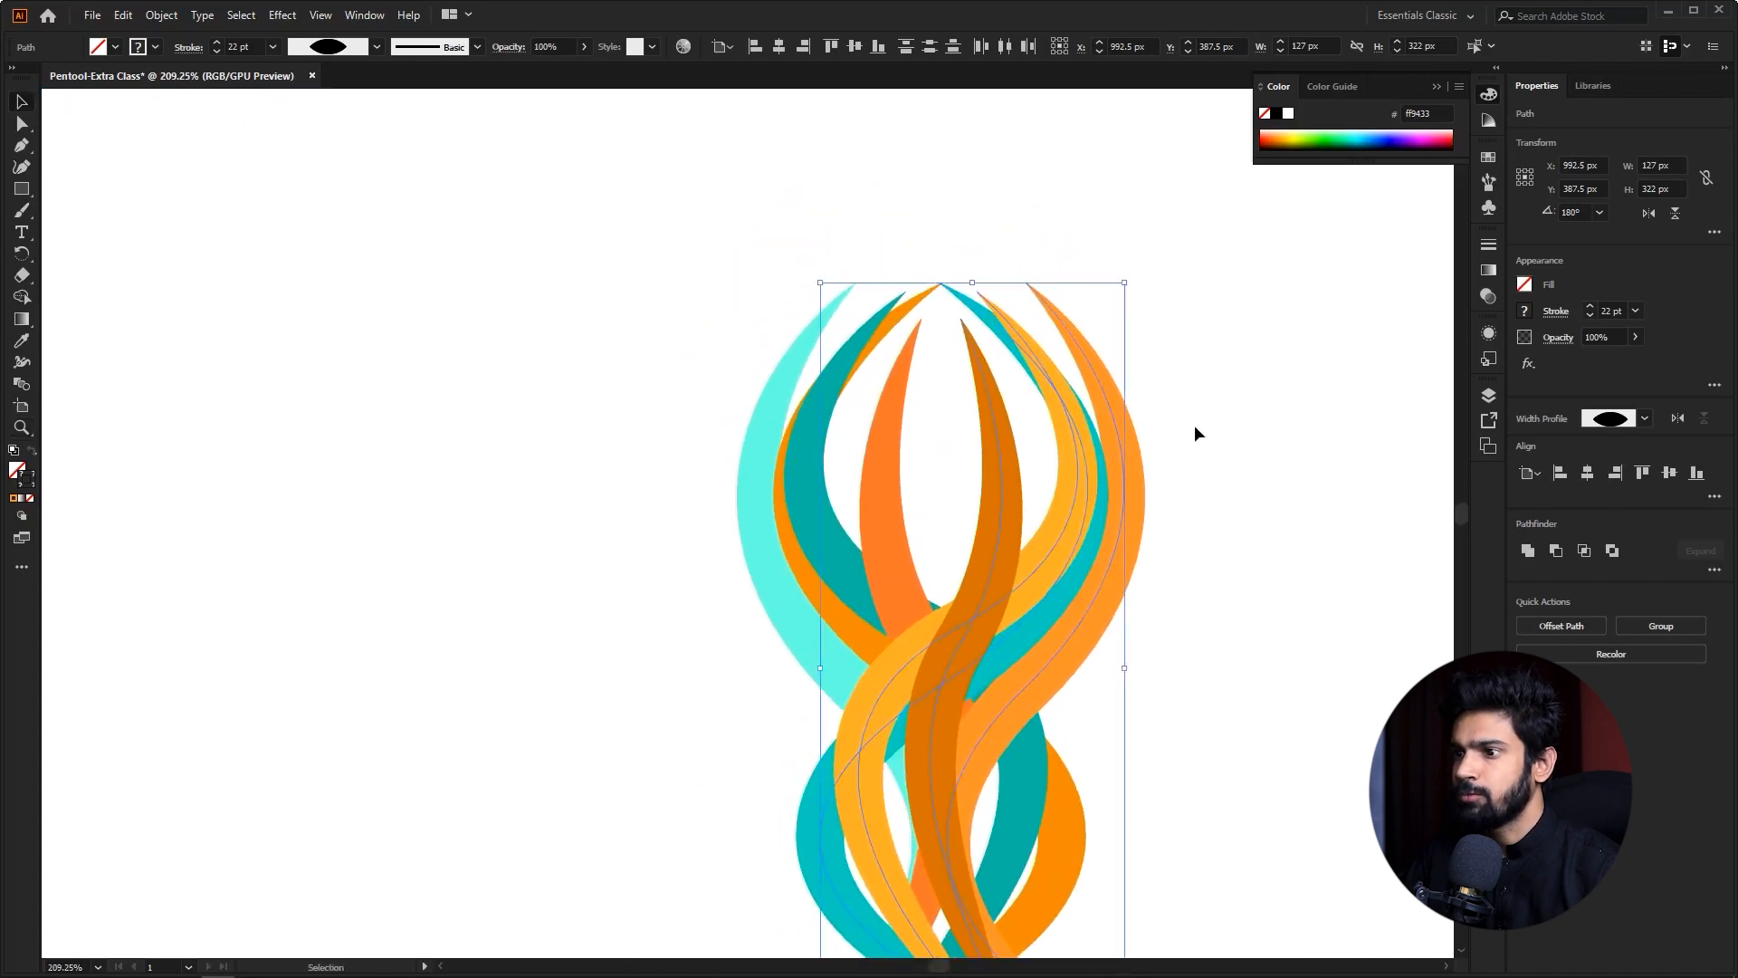
left_click(1193, 425)
key("z")
left_click_drag(954, 309, 1191, 449)
key("z")
left_click_drag(730, 268, 676, 313)
left_click(767, 308)
key("a")
left_click(647, 217)
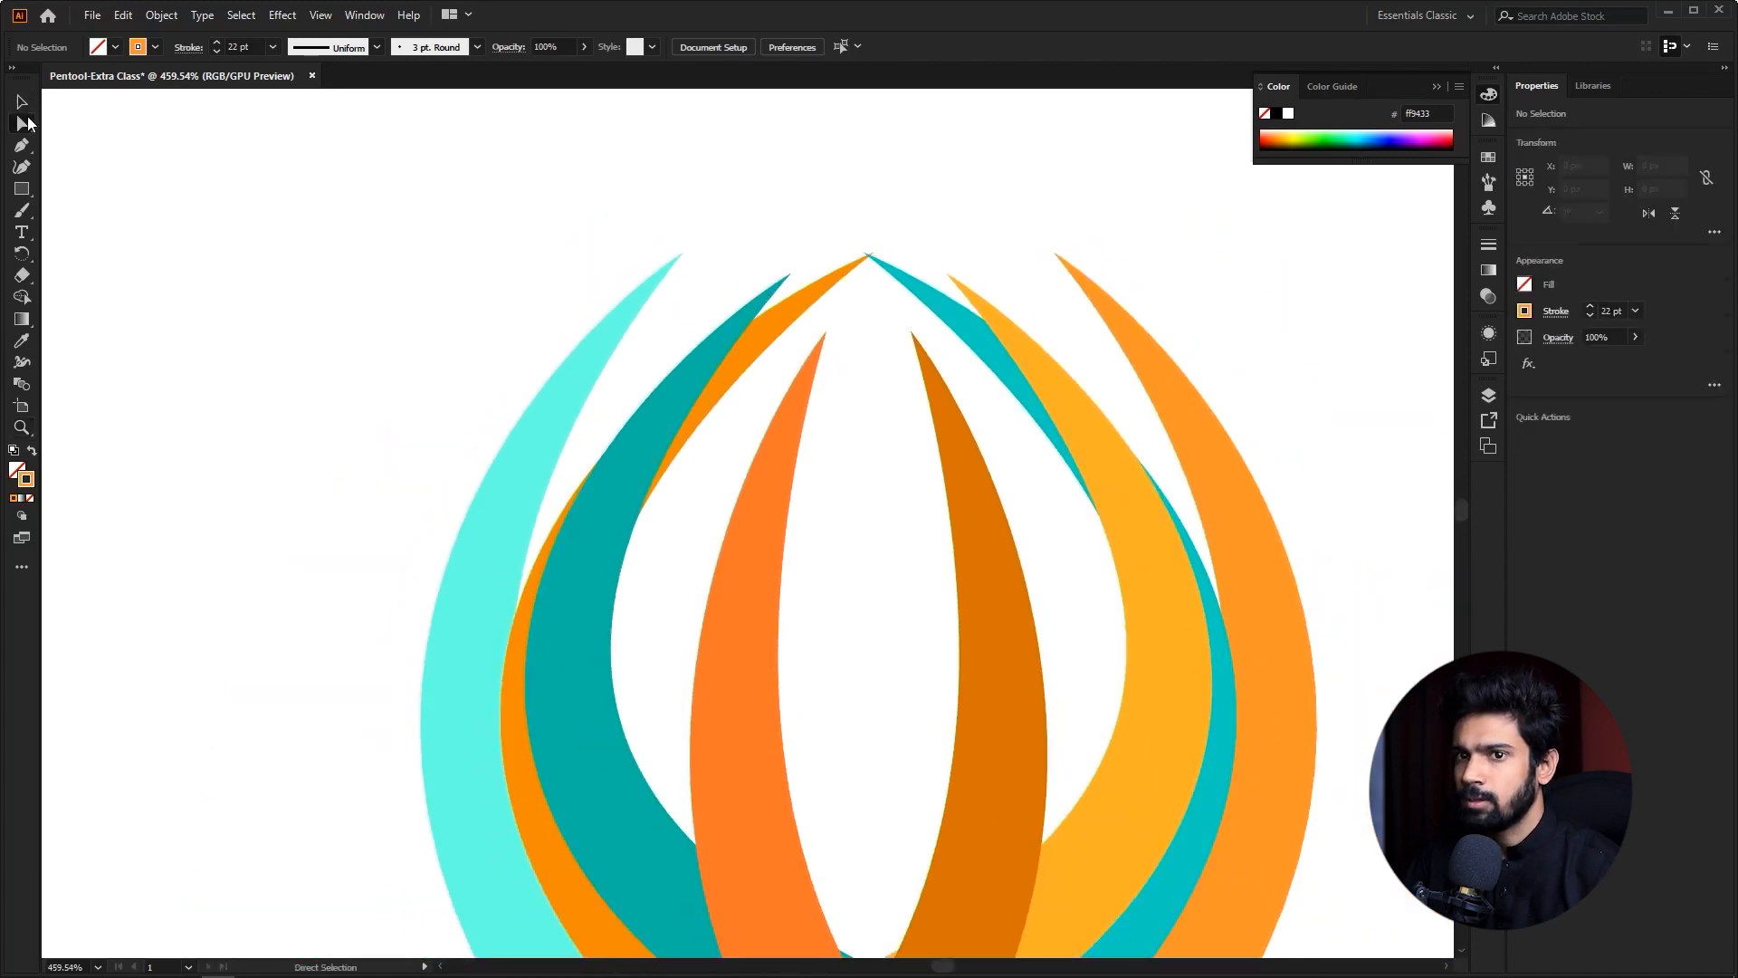
left_click(25, 124)
left_click(99, 124)
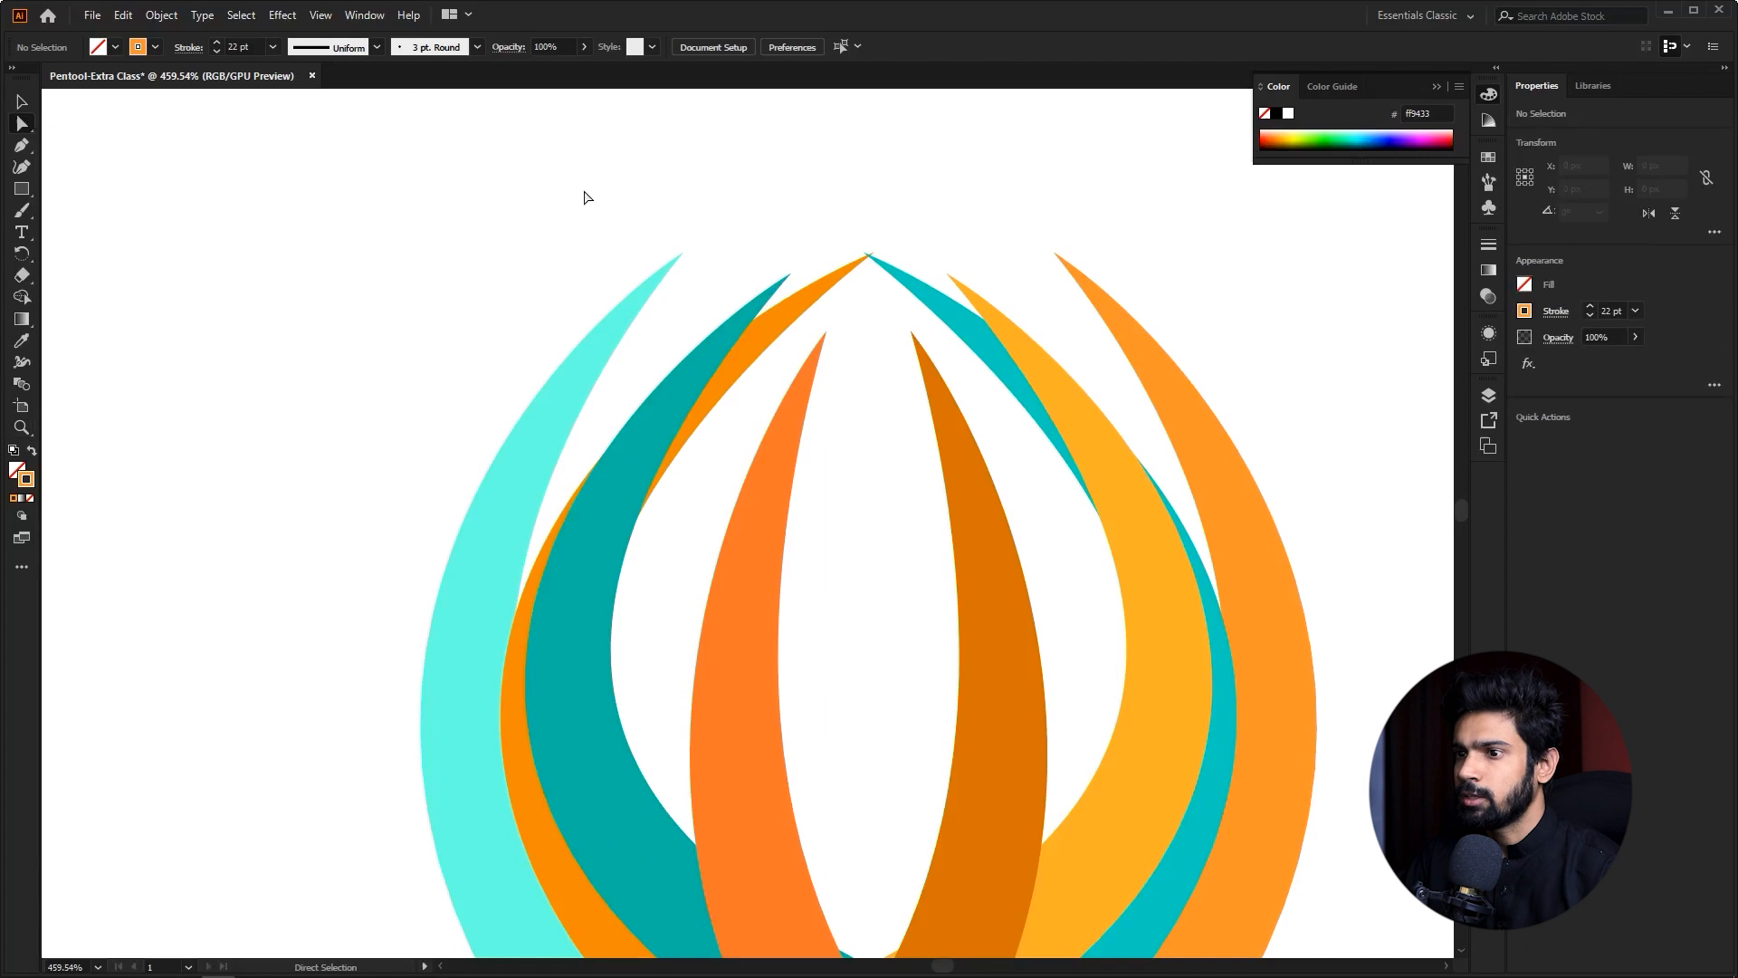
left_click_drag(1086, 369, 1166, 391)
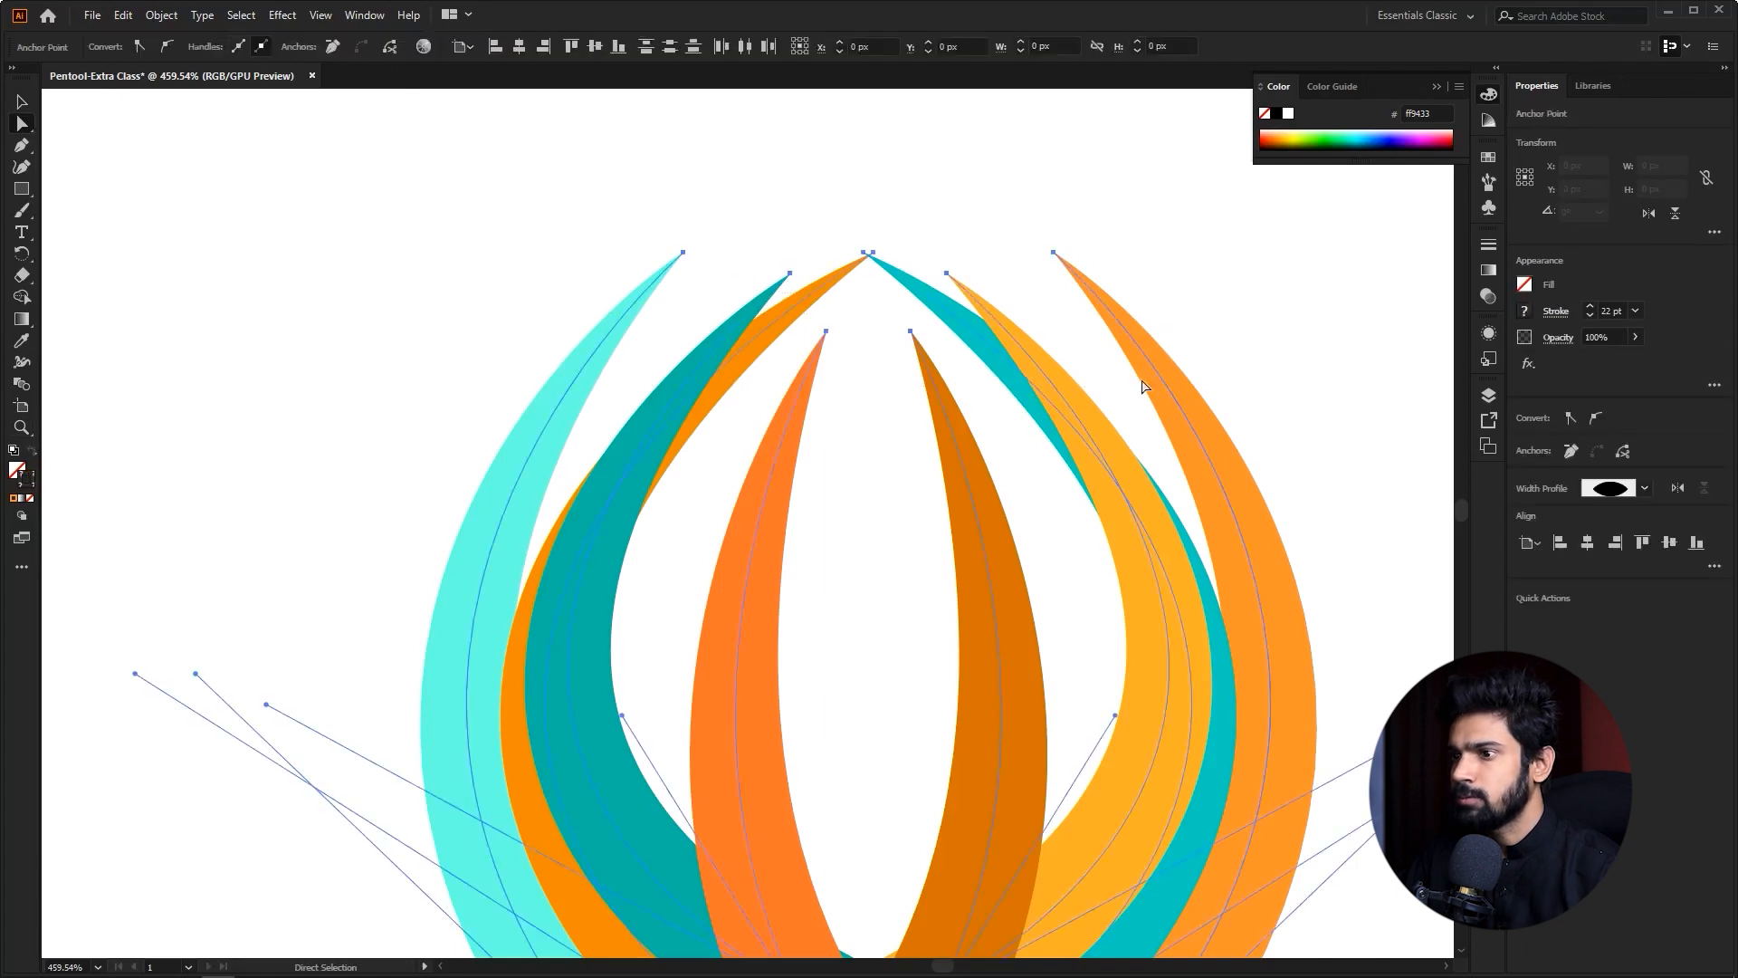
key("z")
left_click_drag(1050, 421, 782, 425)
left_click_drag(1133, 618, 1010, 315)
left_click_drag(1005, 543, 1040, 802)
left_click_drag(910, 373, 1152, 484)
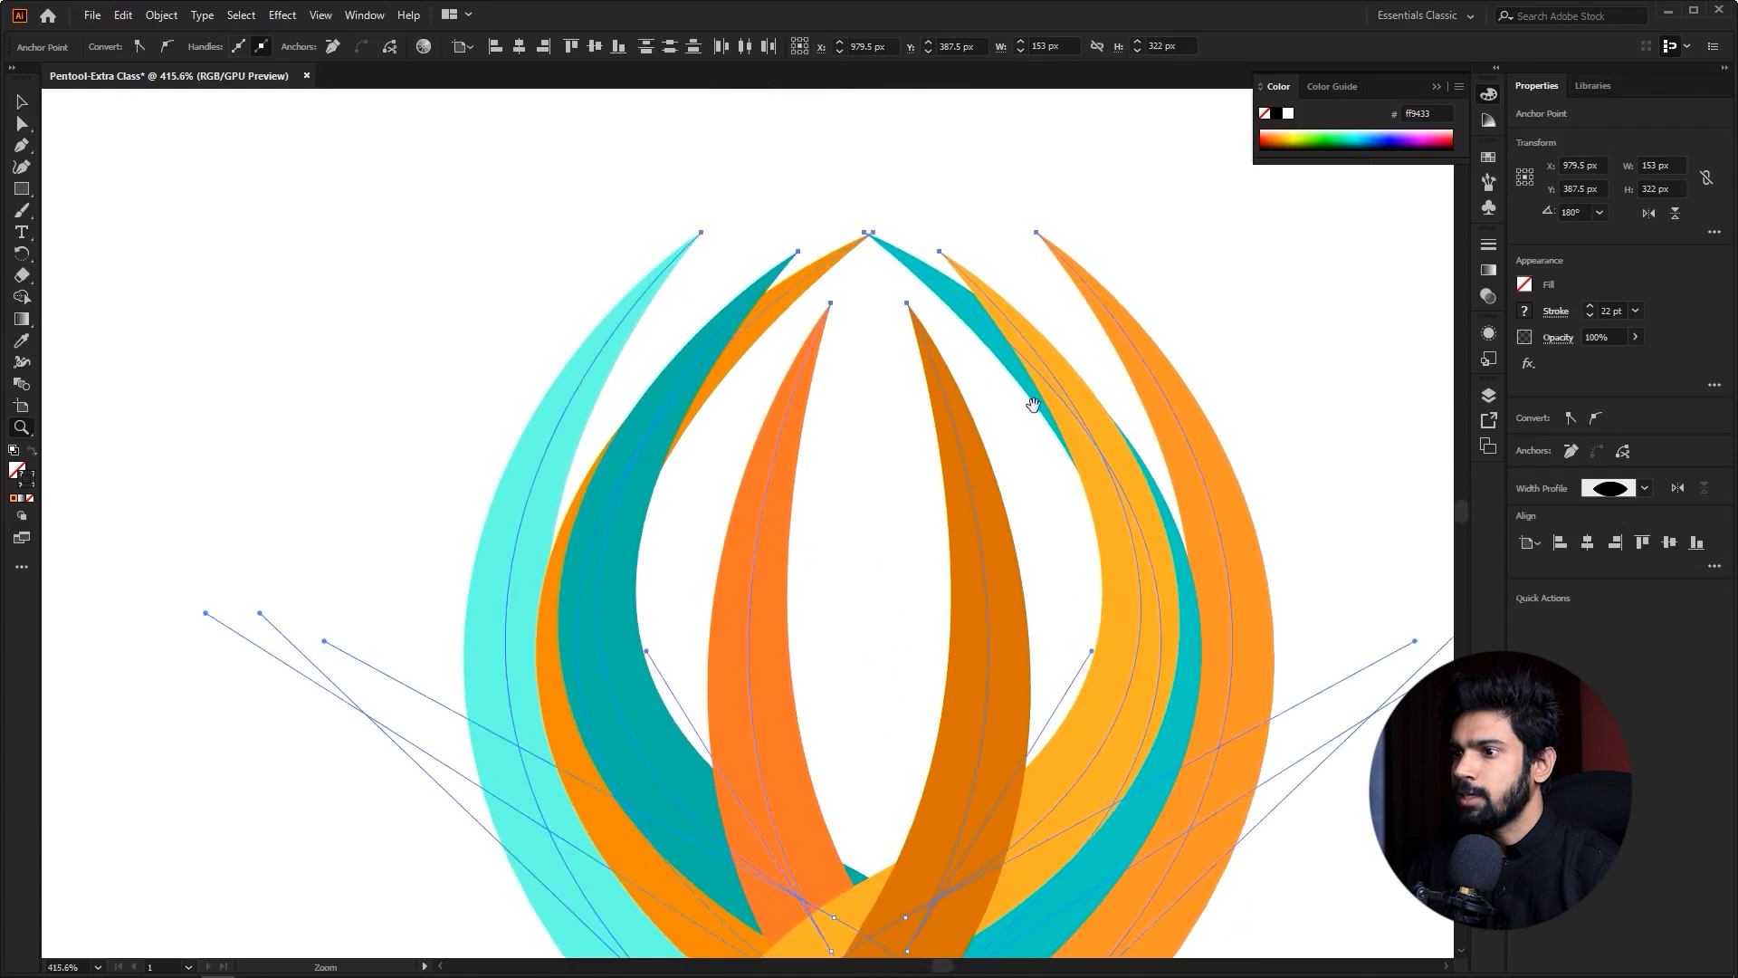
left_click_drag(1032, 404, 1009, 504)
left_click_drag(815, 346, 1004, 417)
key("v")
key("a")
left_click_drag(956, 691, 896, 244)
left_click_drag(952, 730, 982, 86)
left_click_drag(934, 747, 936, 667)
left_click_drag(896, 426, 926, 887)
left_click_drag(946, 396, 916, 802)
left_click_drag(883, 403, 878, 702)
key("z")
left_click_drag(903, 594, 794, 594)
scroll(795, 592, "down", 1)
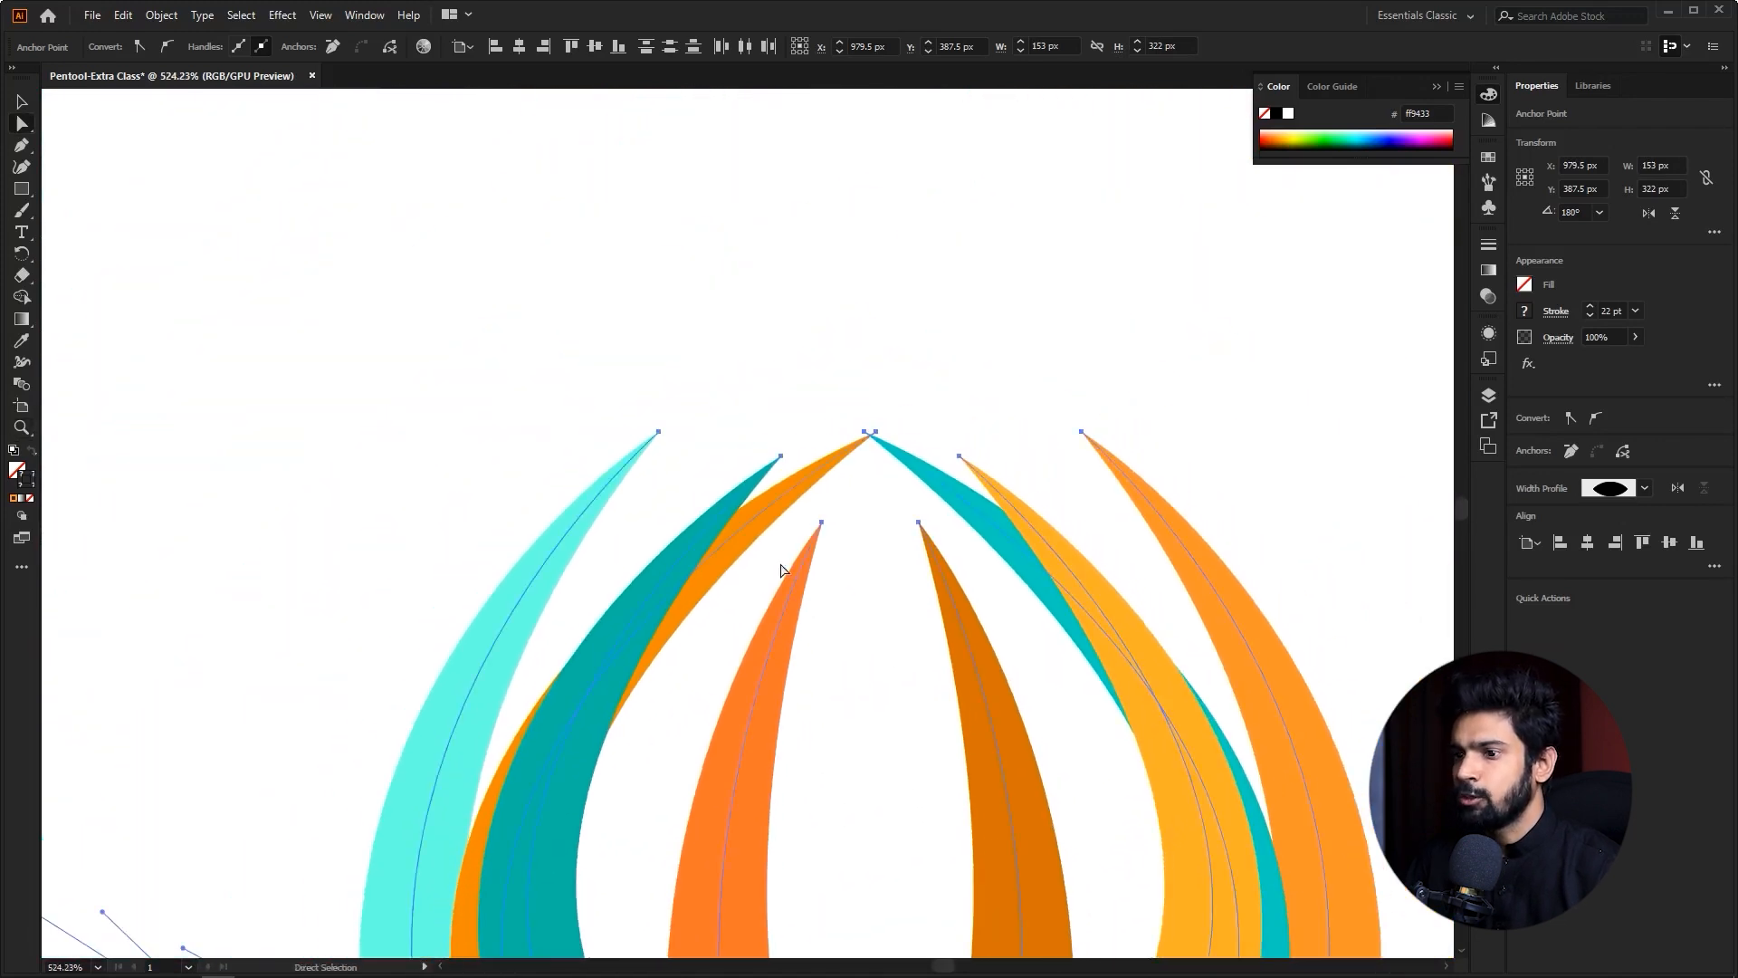
left_click_drag(1082, 566, 1213, 541)
- Try averaging the curves' top anchor points along both axes, and undo the averaging
right_click(970, 473)
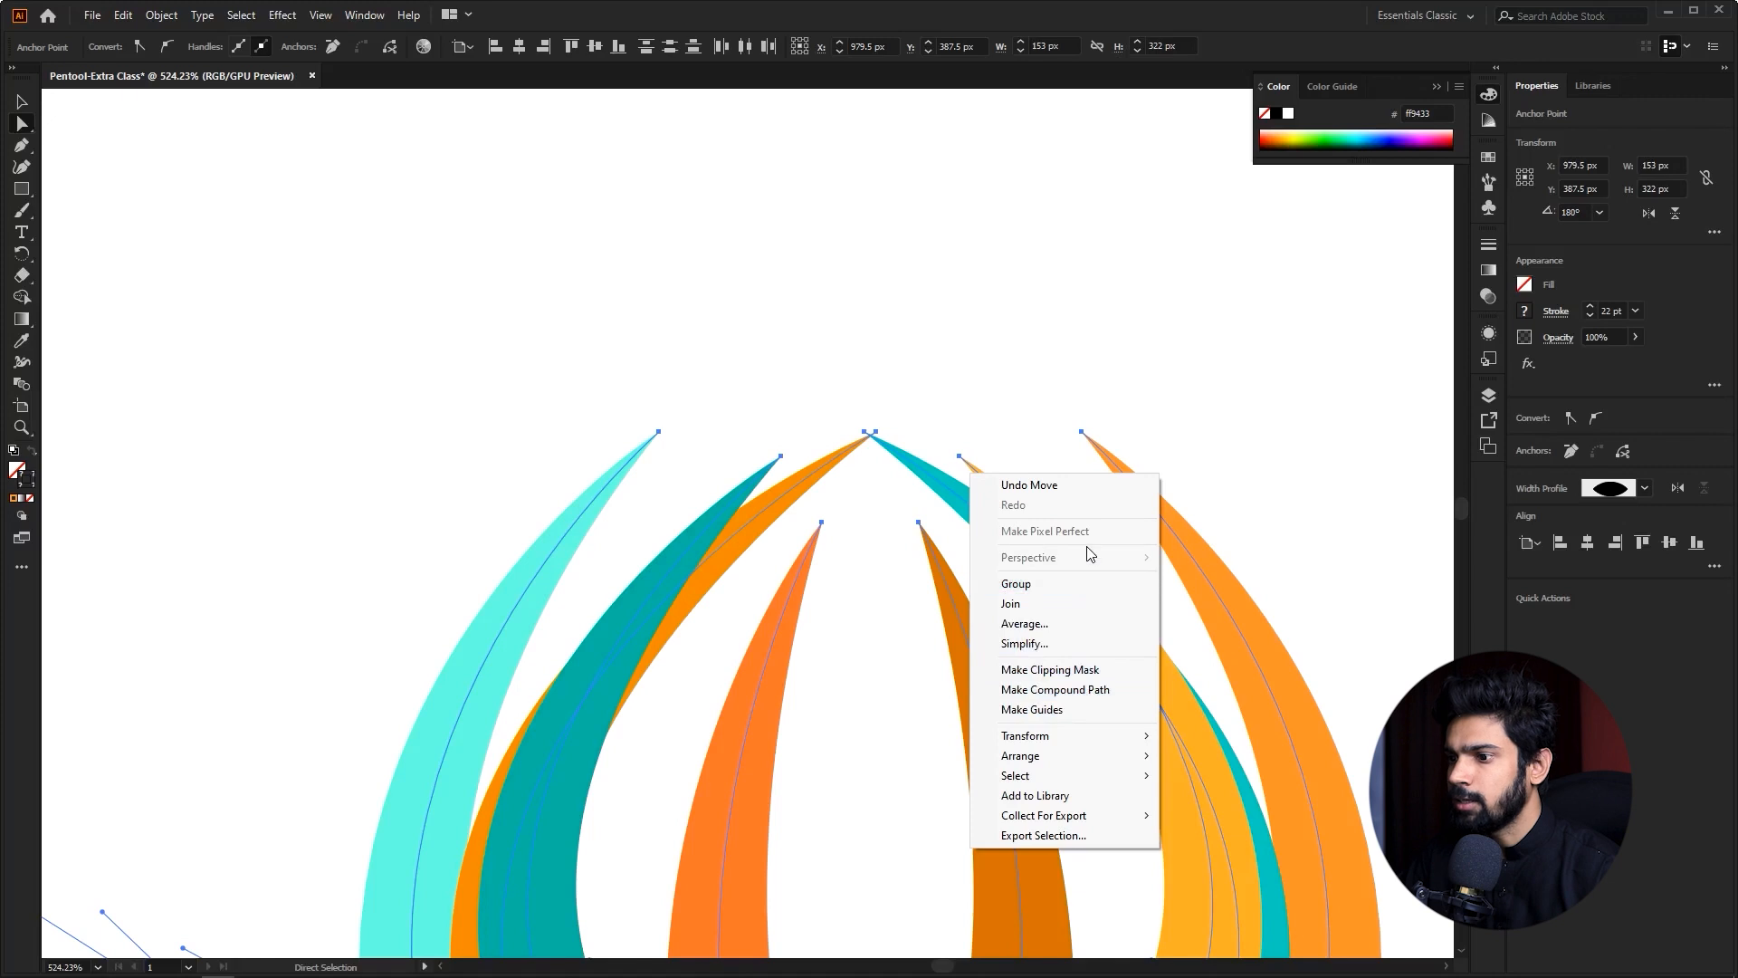
left_click(1066, 623)
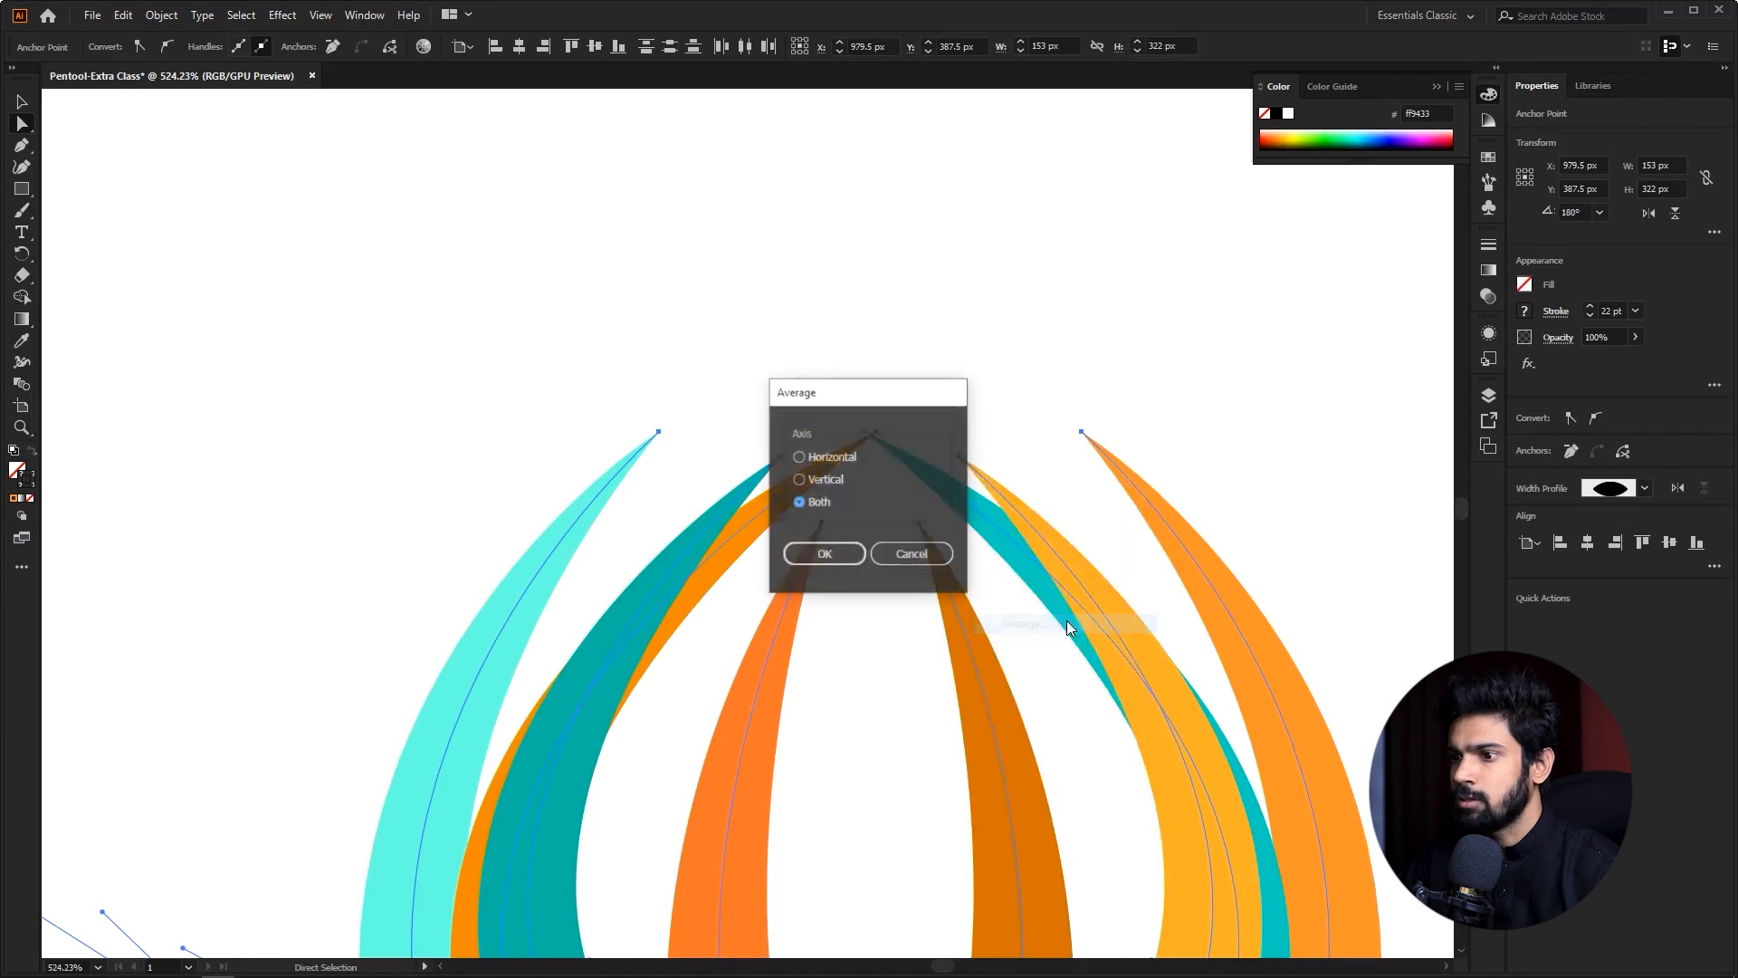
left_click(824, 554)
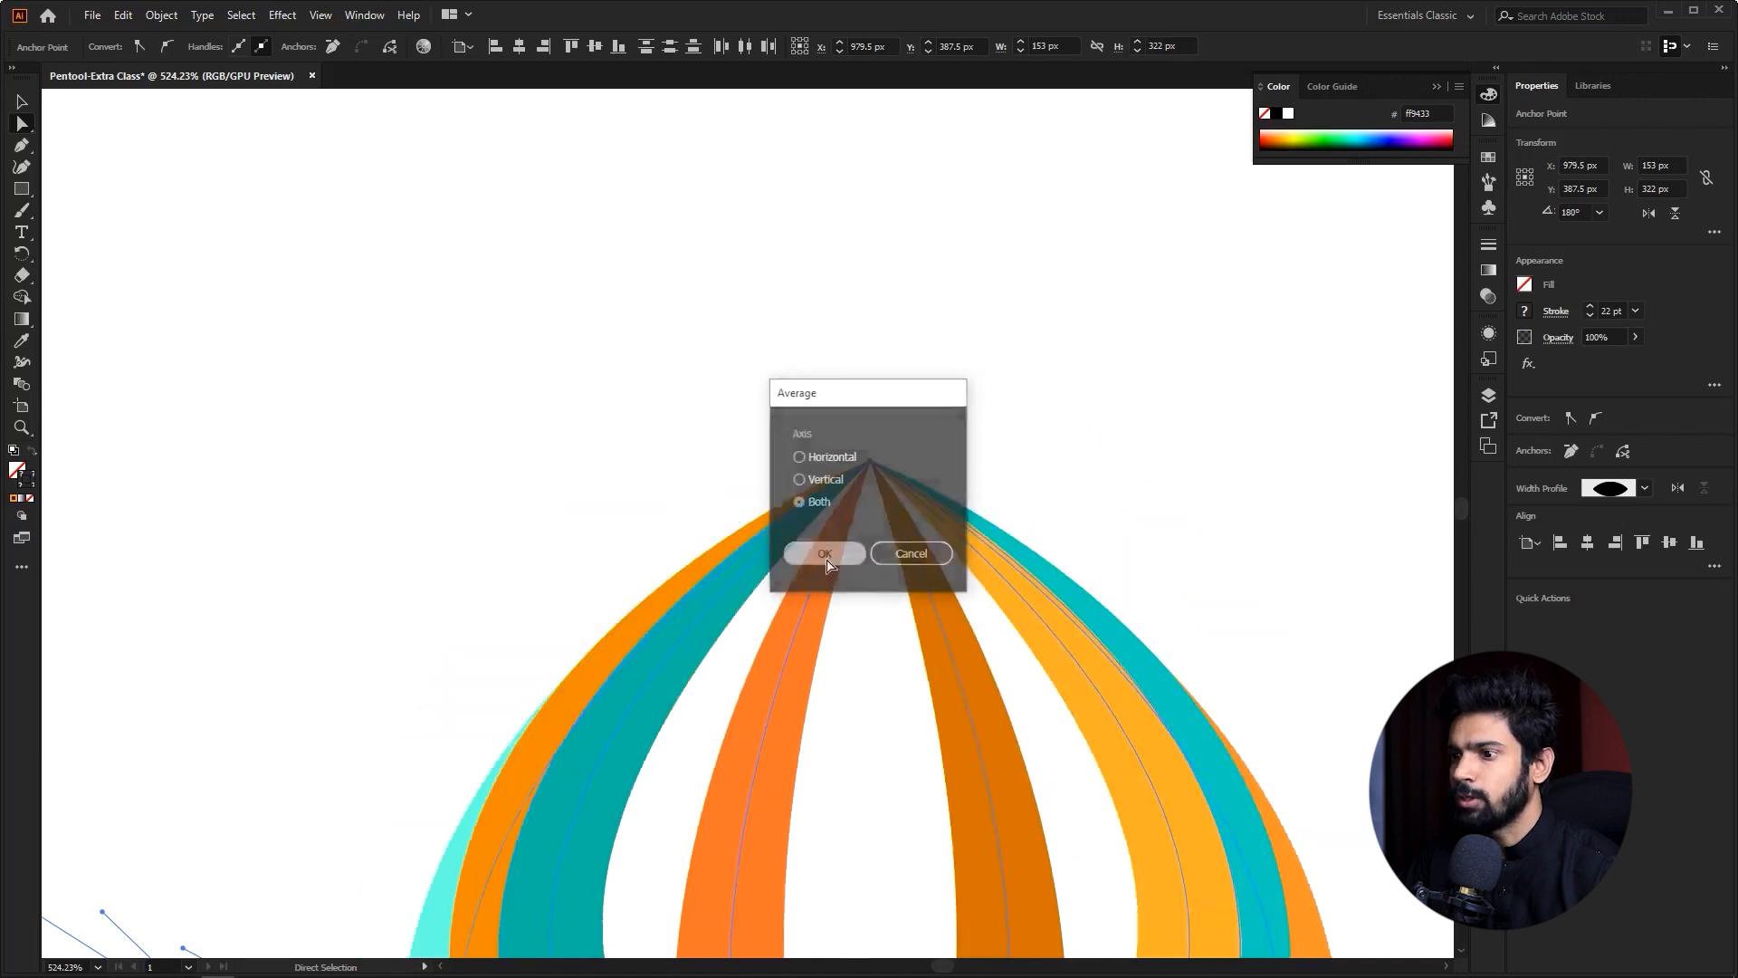
left_click_drag(1018, 560, 636, 568)
key("v")
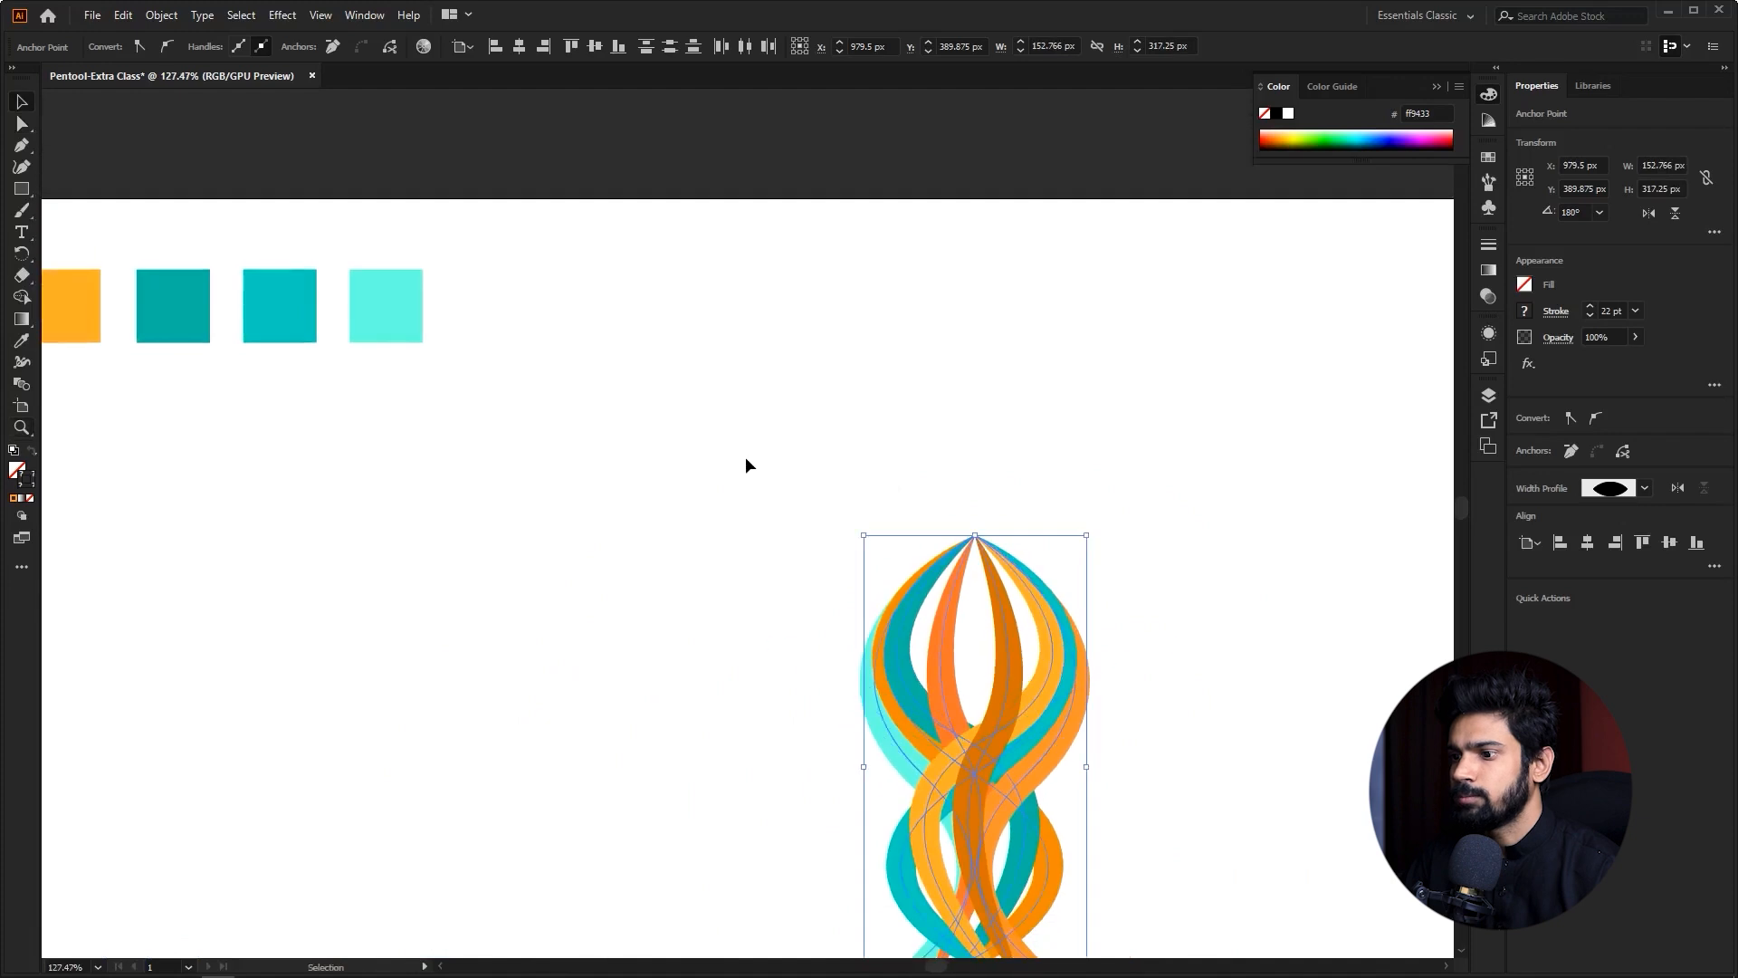
left_click(745, 457)
left_click_drag(792, 494, 560, 228)
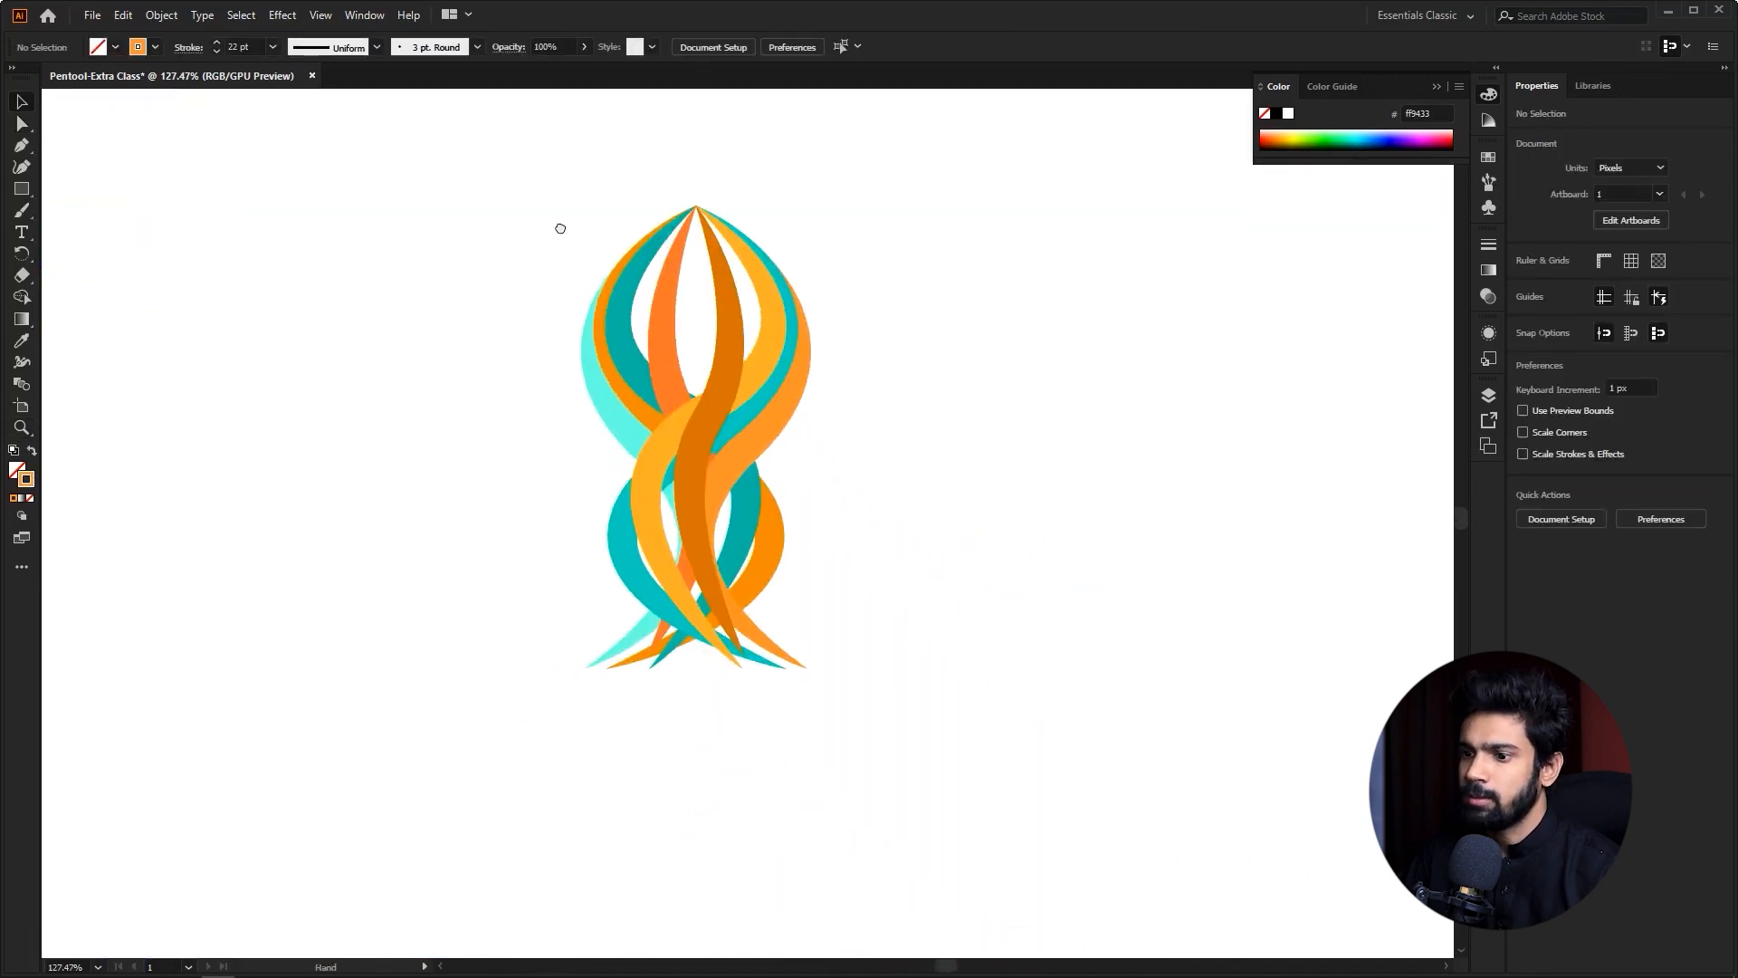
left_click_drag(733, 336, 950, 435)
left_click_drag(806, 337, 723, 529)
key("ctrl+z")
- Select the top anchor points of all eight curves and average them along both axes
left_click_drag(761, 436, 581, 319)
key("a")
left_click_drag(1002, 479, 1002, 479)
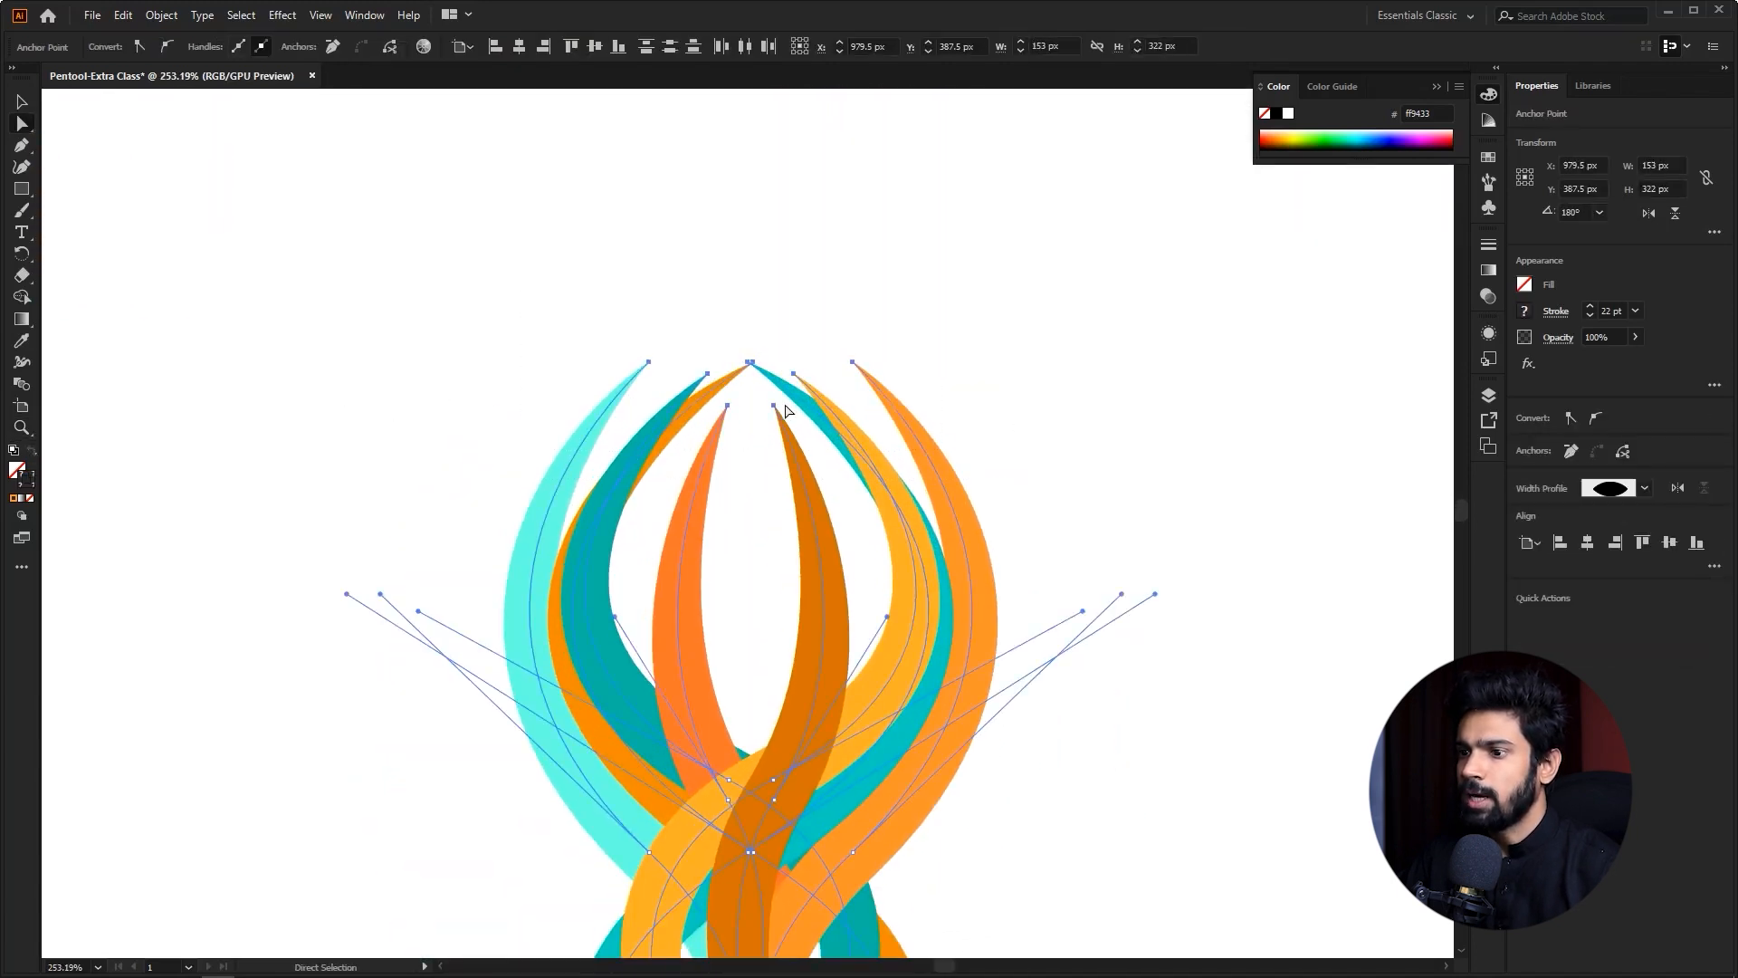
right_click(786, 410)
left_click(860, 554)
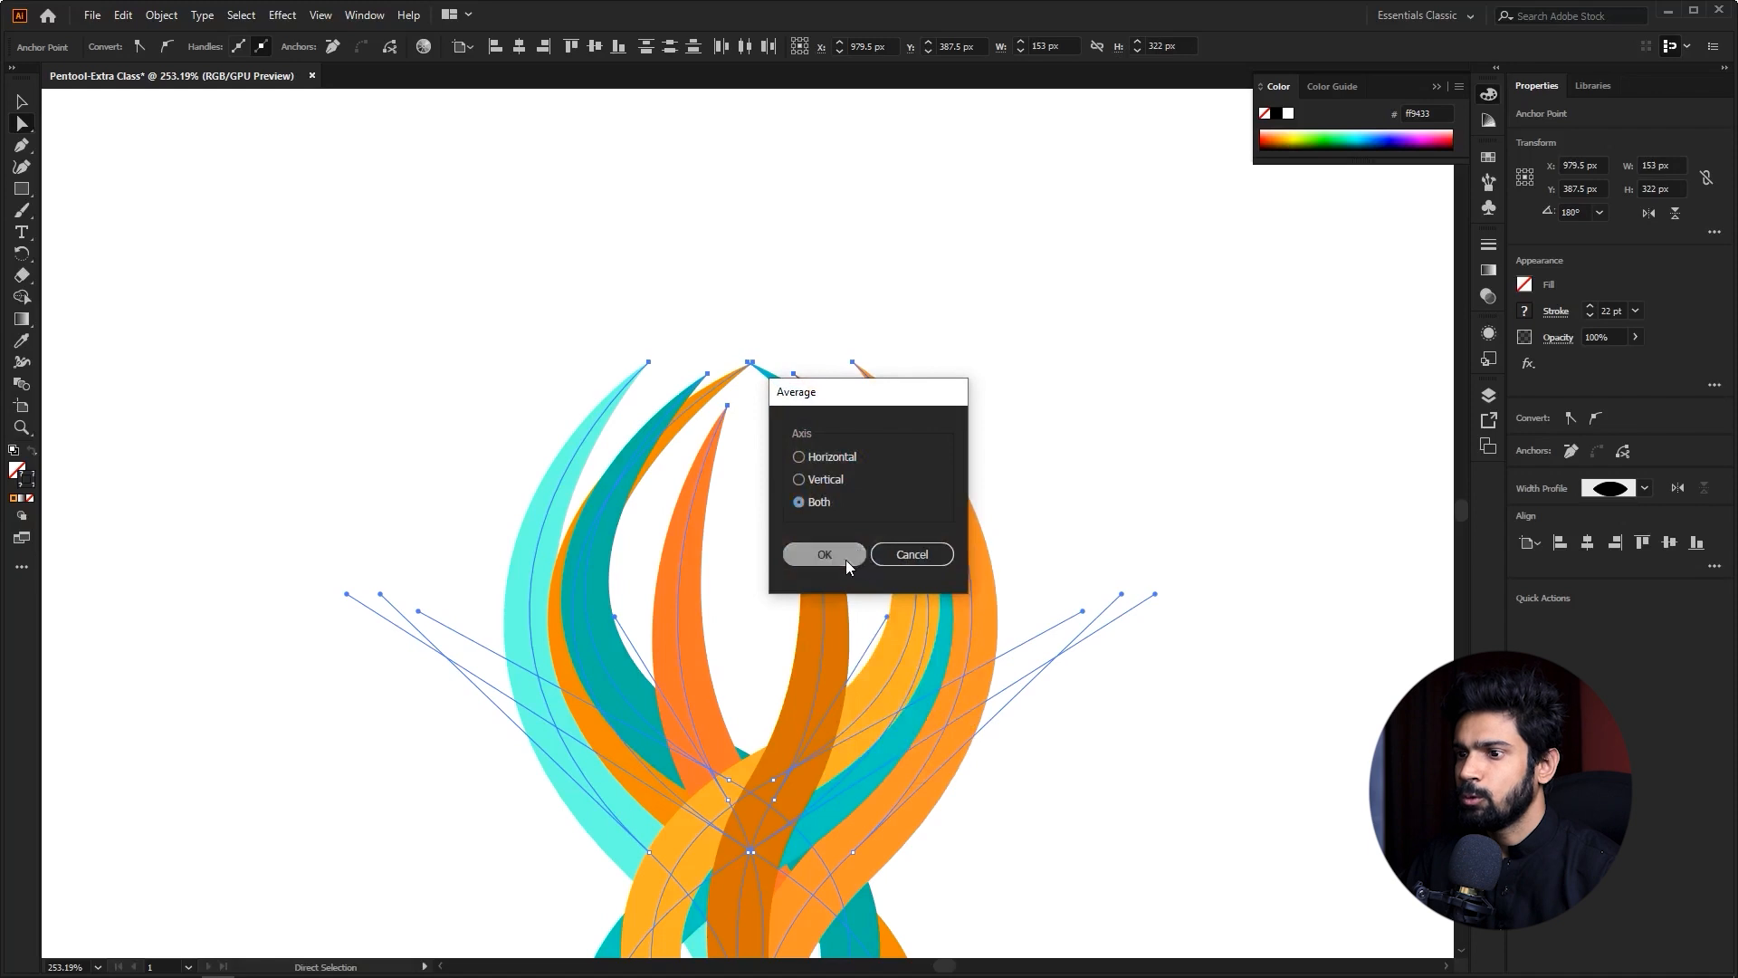
left_click(846, 559)
key("v")
left_click(1039, 439)
- Select the bottom anchor points of all eight curves and average them along both axes
key("z")
left_click_drag(1060, 499, 752, 500)
left_click_drag(1000, 741, 929, 672)
left_click_drag(611, 590, 1086, 687)
right_click(904, 599)
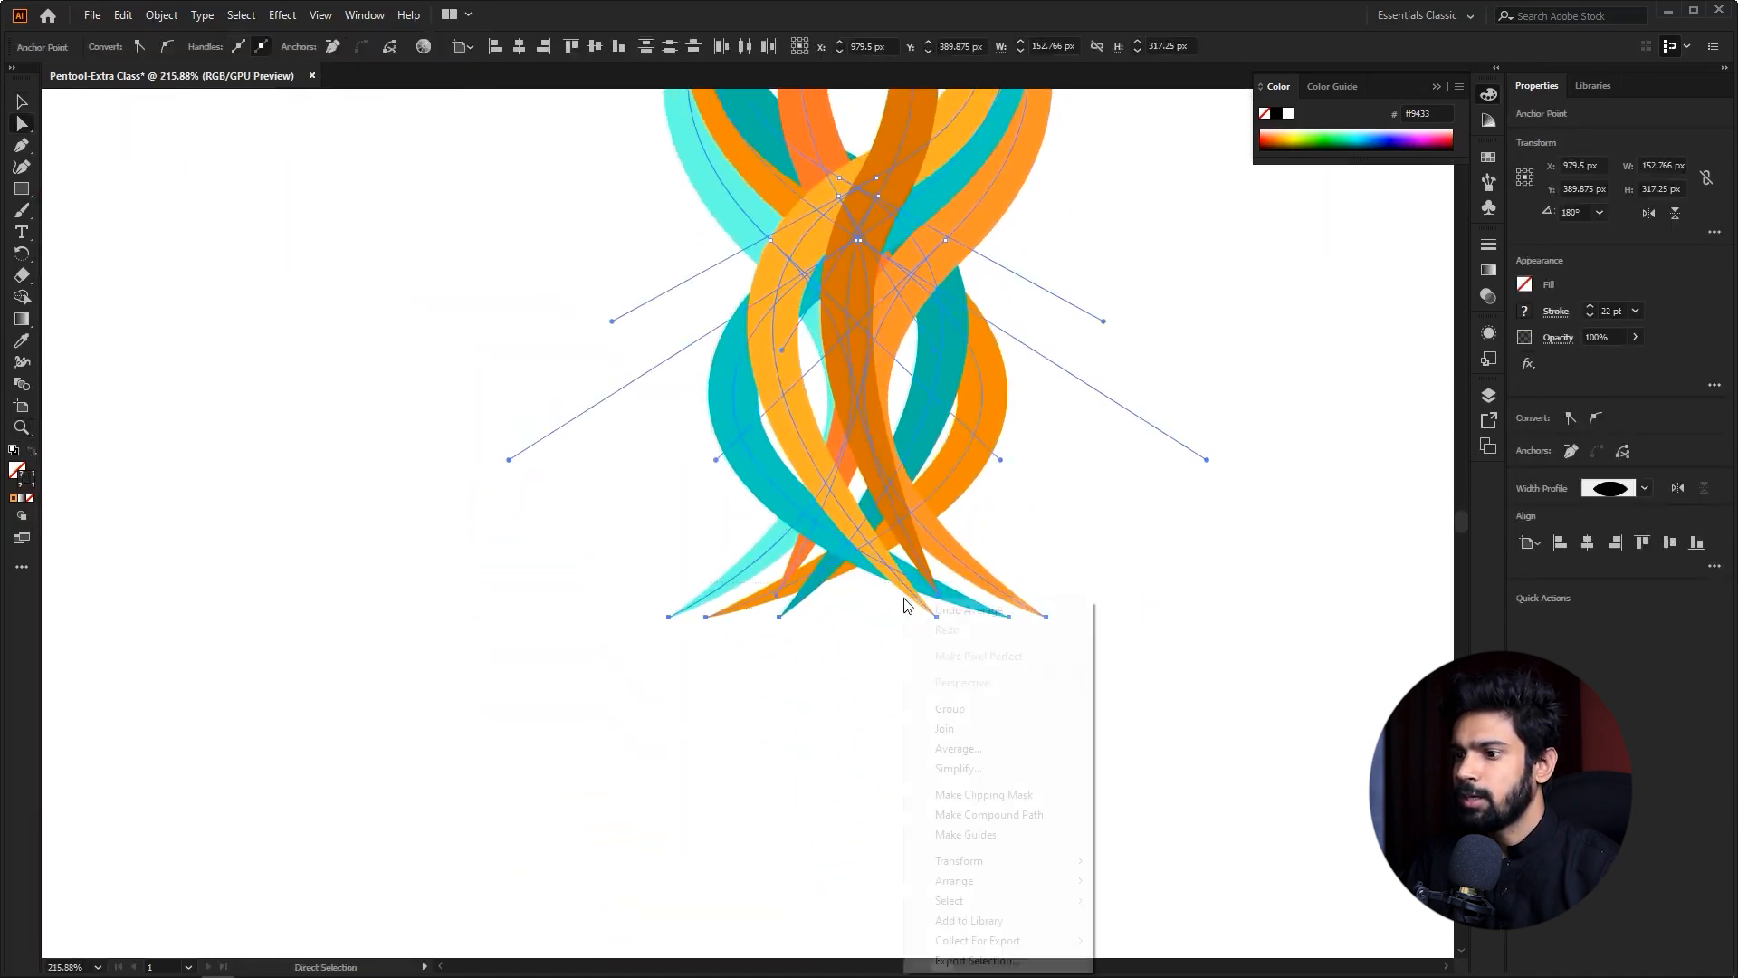
left_click(973, 756)
left_click(844, 559)
left_click(1143, 639)
- Send the darkest orange curve one level backward in the stacking order, behind the yellow-orange curve
key("z")
left_click_drag(1143, 639, 1104, 572)
left_click_drag(1097, 450, 949, 653)
left_click_drag(1074, 562, 1017, 553)
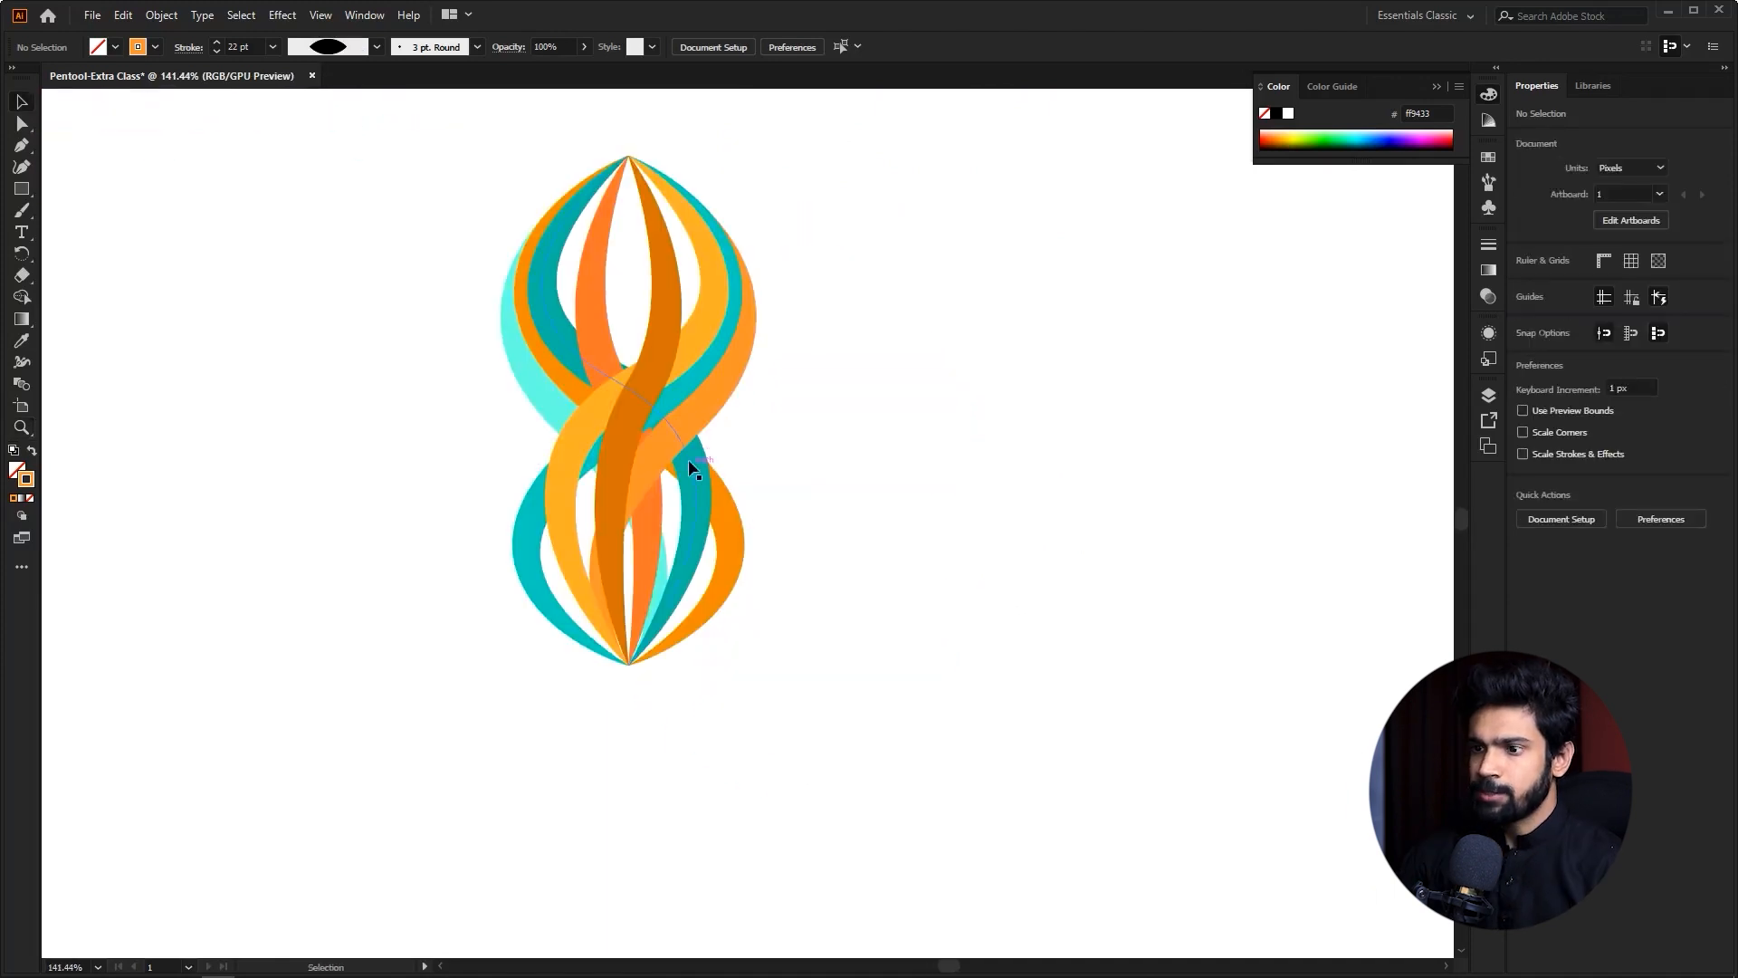
key("z")
left_click_drag(690, 461, 753, 480)
key("v")
left_click_drag(632, 375, 684, 462)
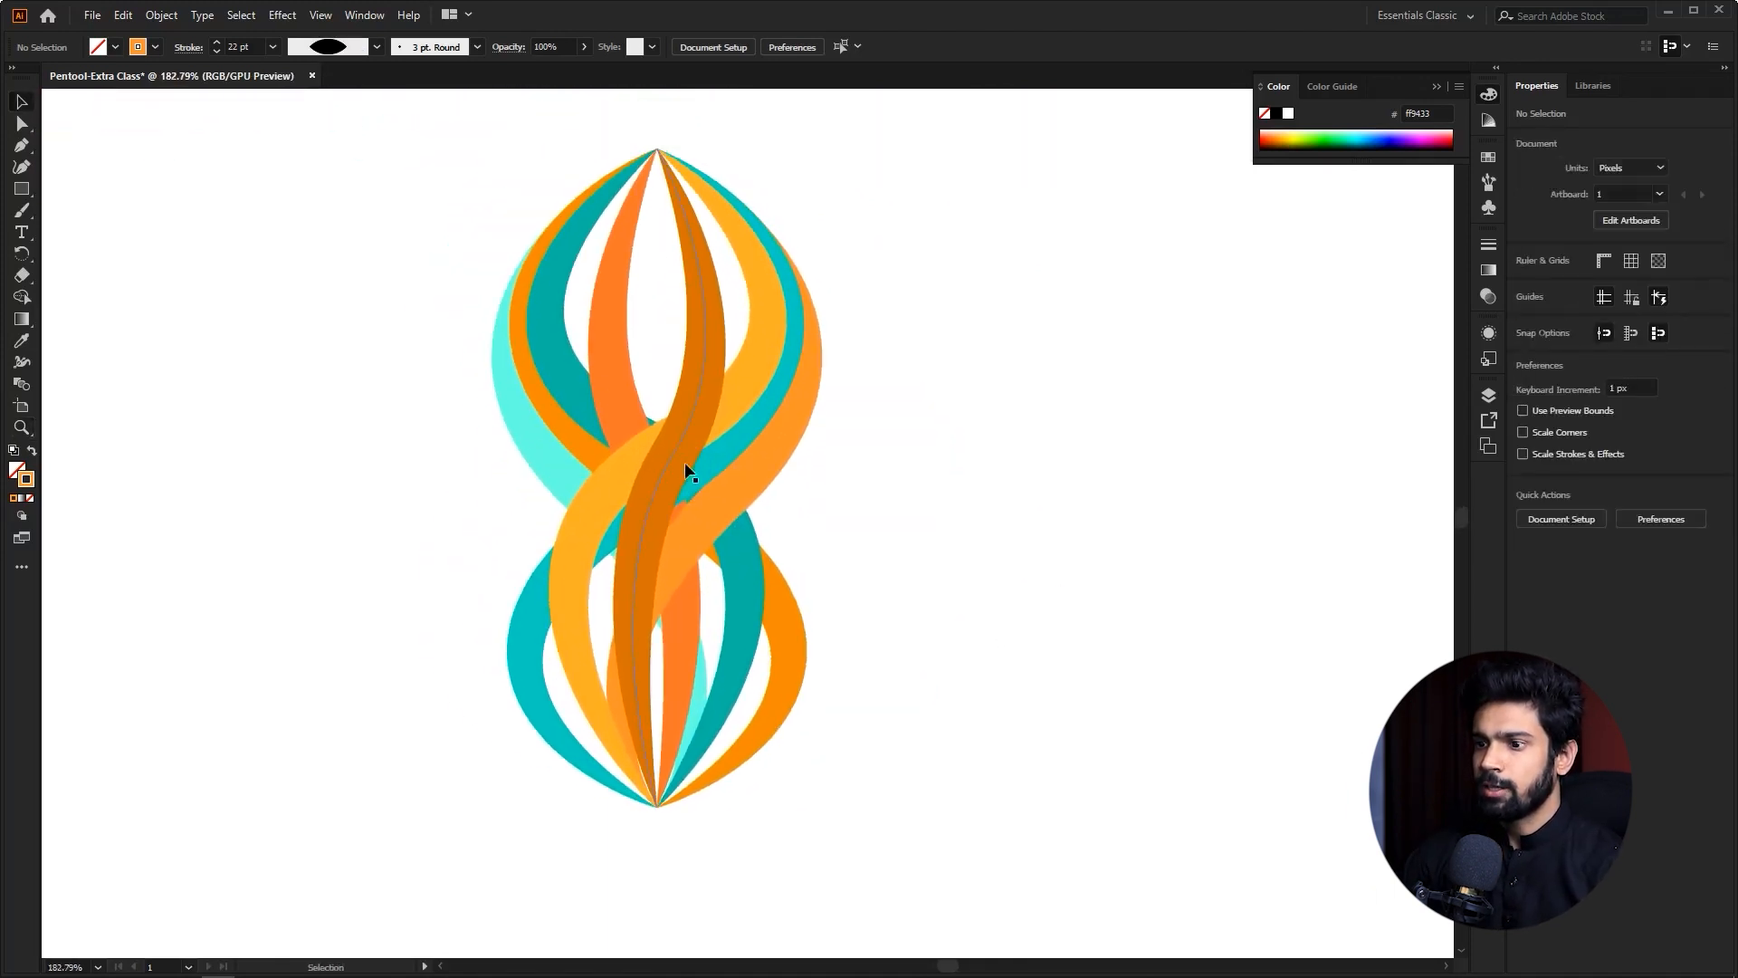
left_click(692, 395)
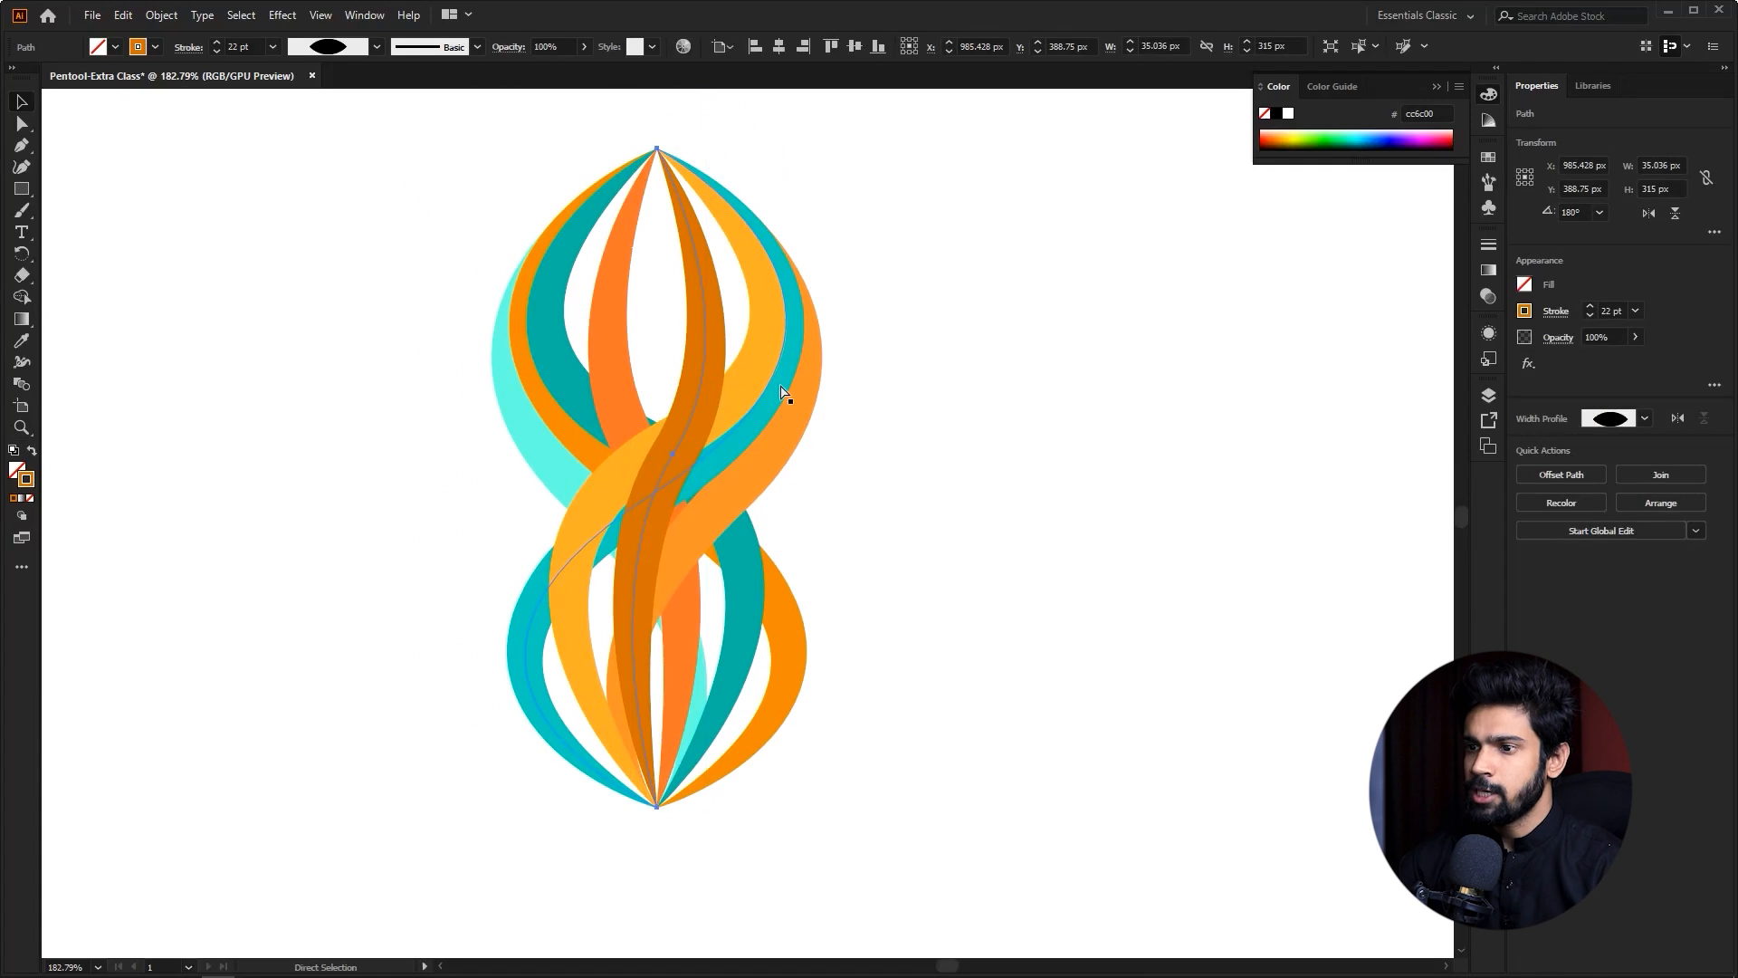
right_click(760, 372)
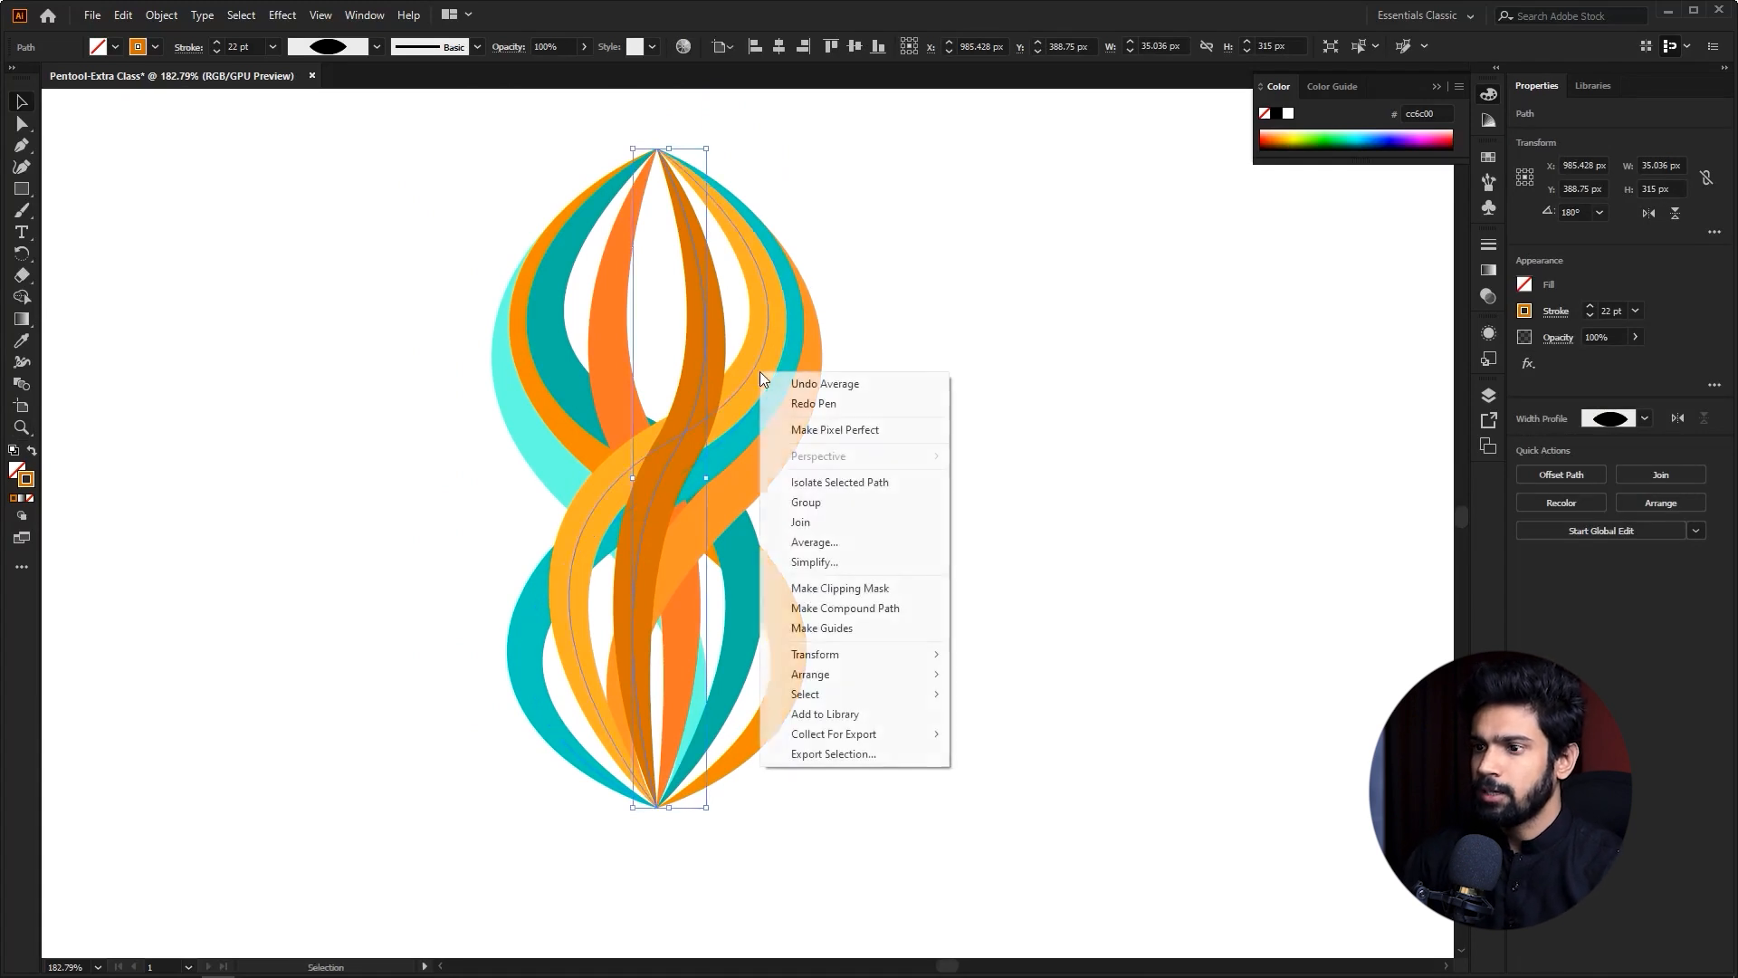
mouse_move(890, 677)
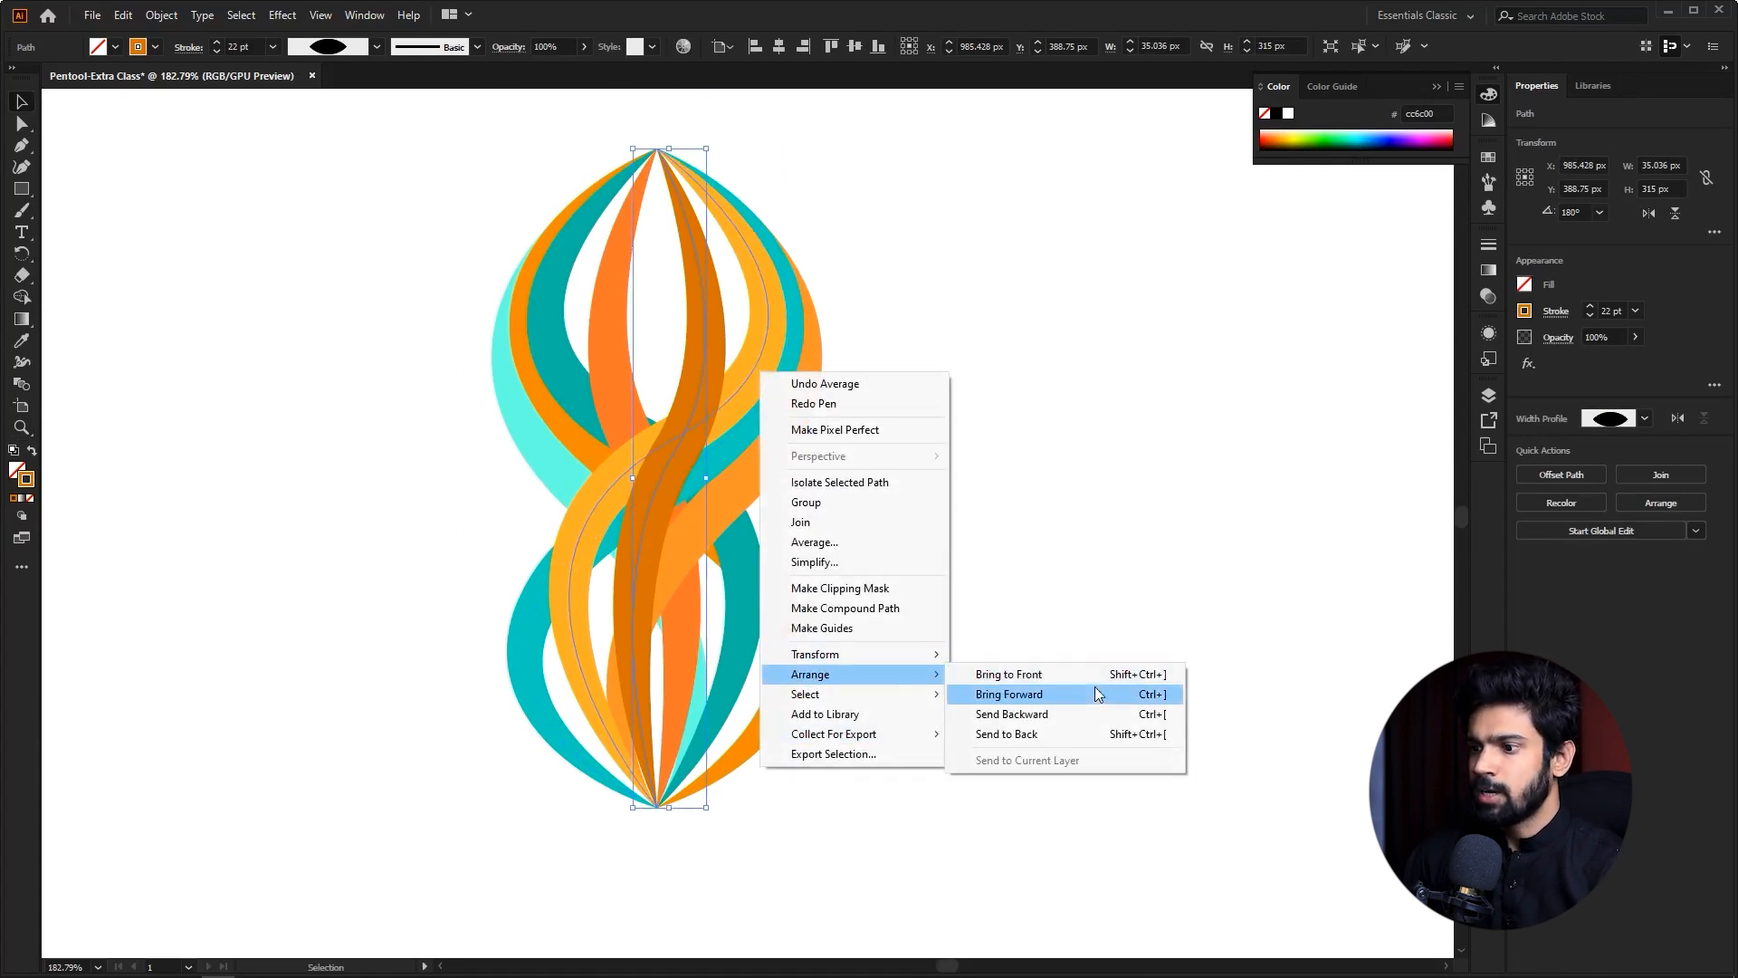
left_click(1068, 710)
left_click(858, 563)
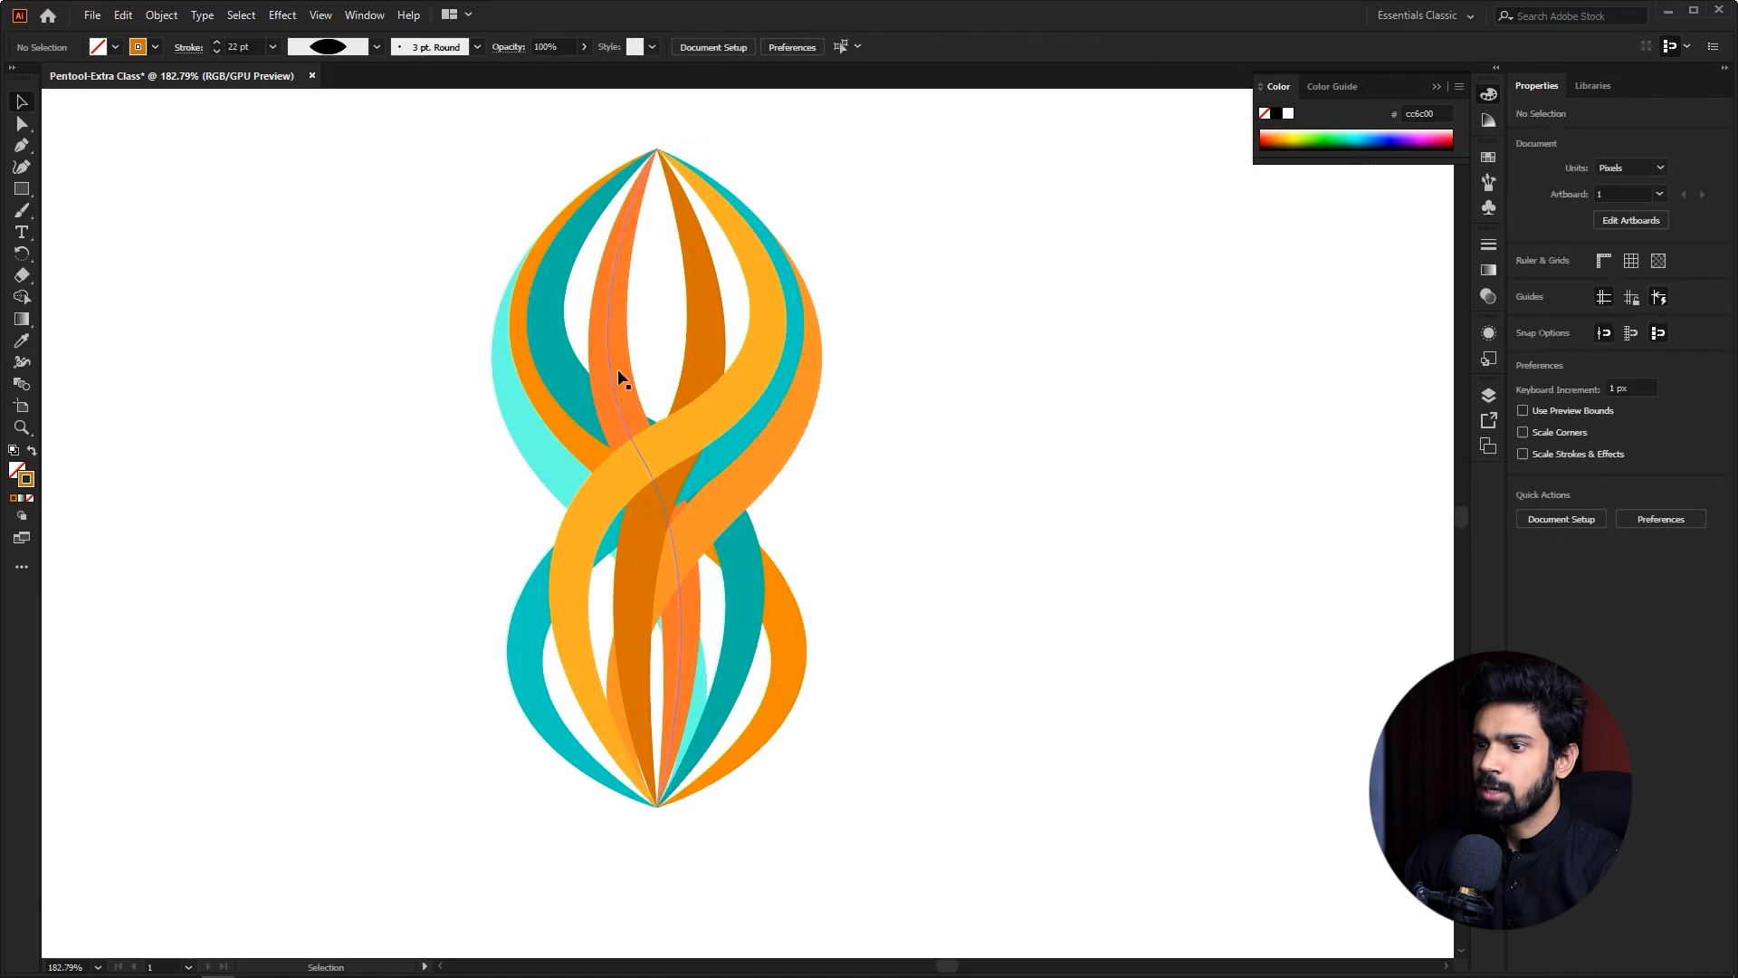
- Bring the dark teal curve to the front of the stacking order
left_click(565, 372)
right_click(569, 386)
mouse_move(669, 668)
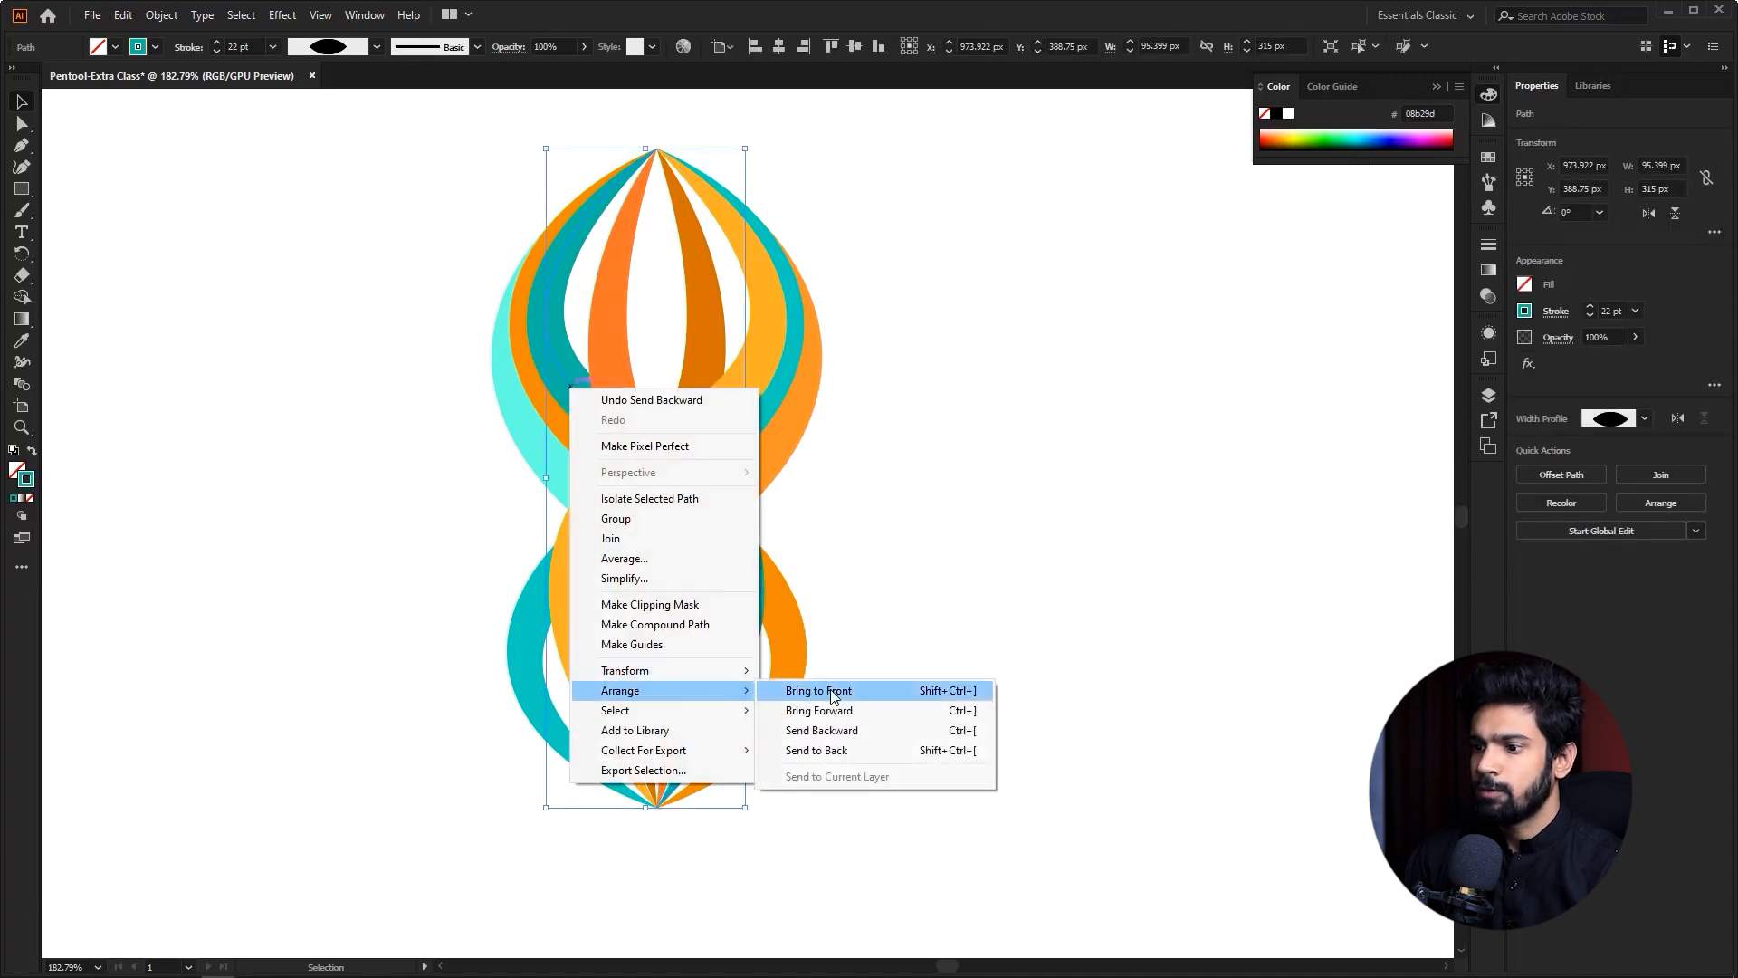
left_click(829, 689)
left_click(925, 563)
key("z")
left_click_drag(996, 435, 1028, 415)
key("v")
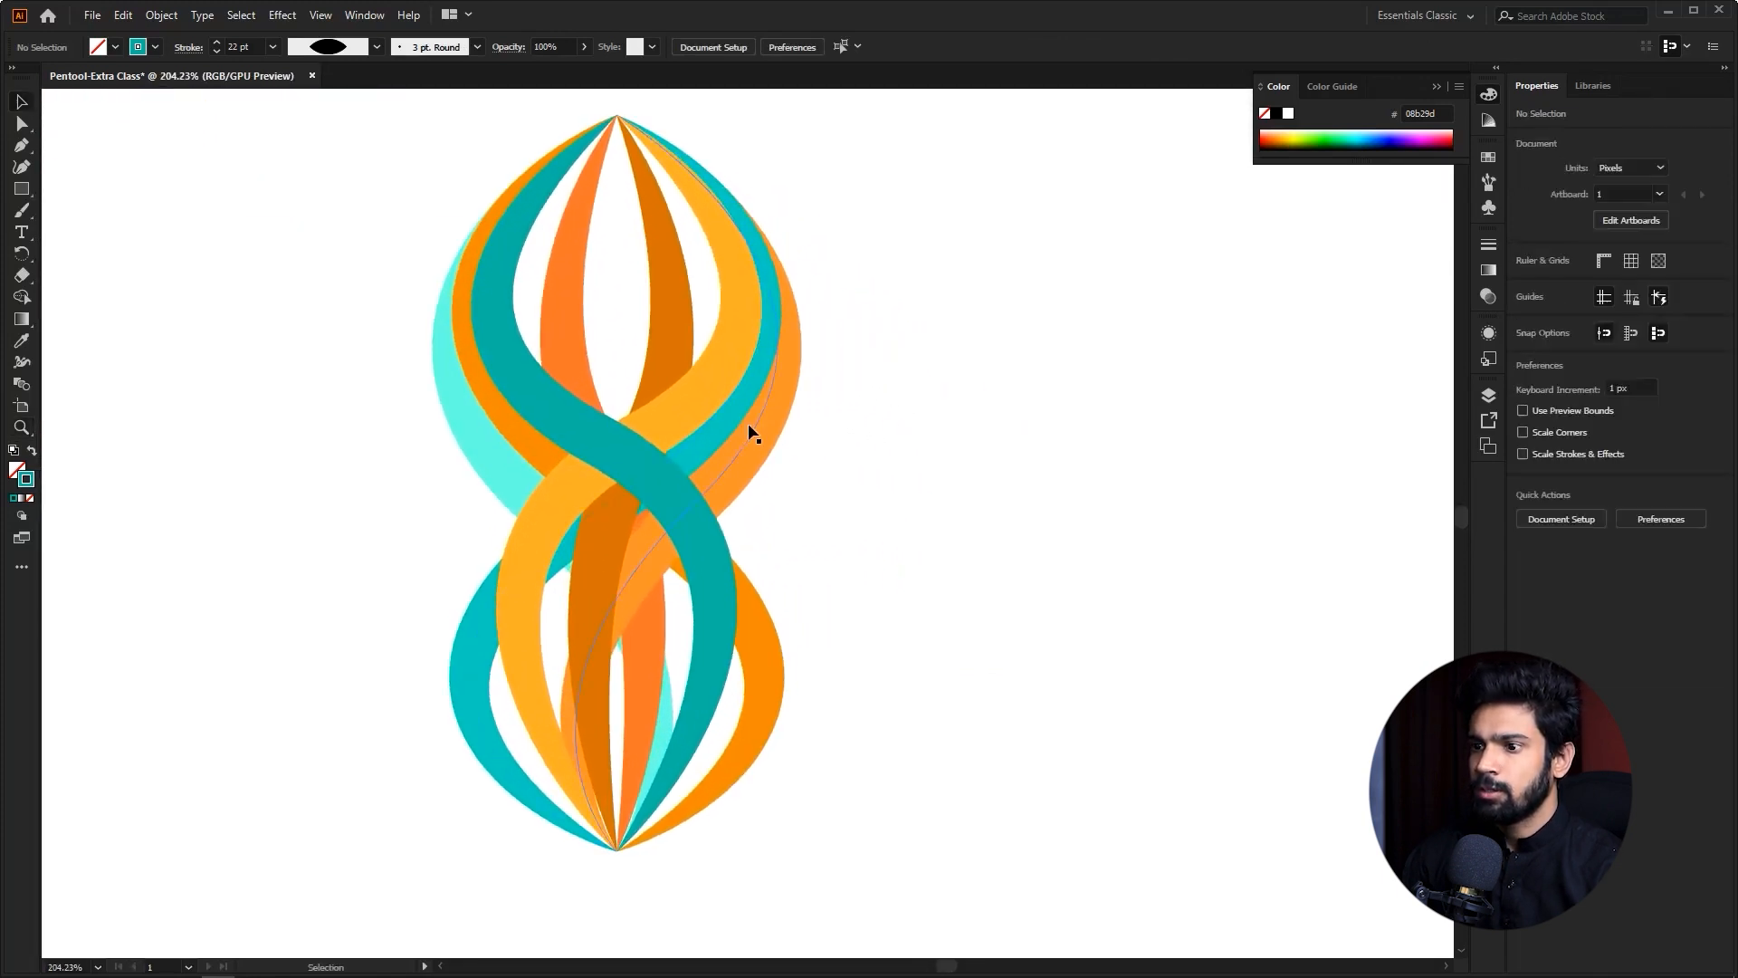
- Bring the light turquoise curve forward, above the neighbouring orange curve and the reddish-orange curve
left_click(729, 413)
key("a")
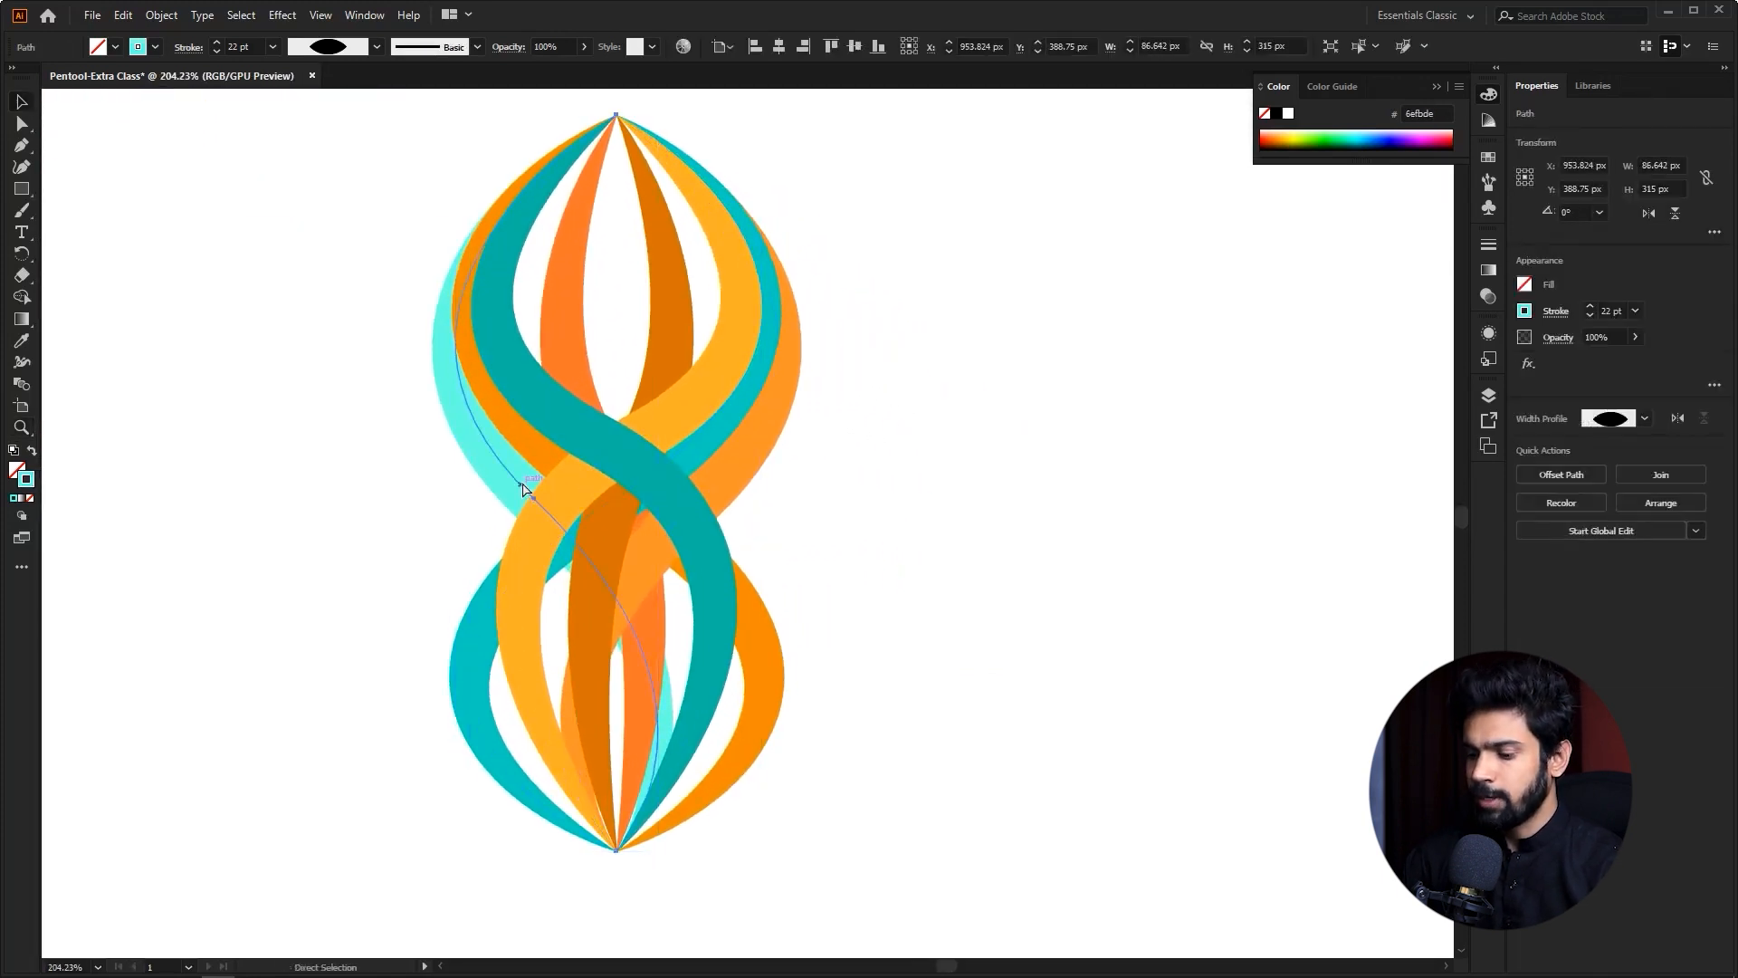
left_click(523, 489)
key("v")
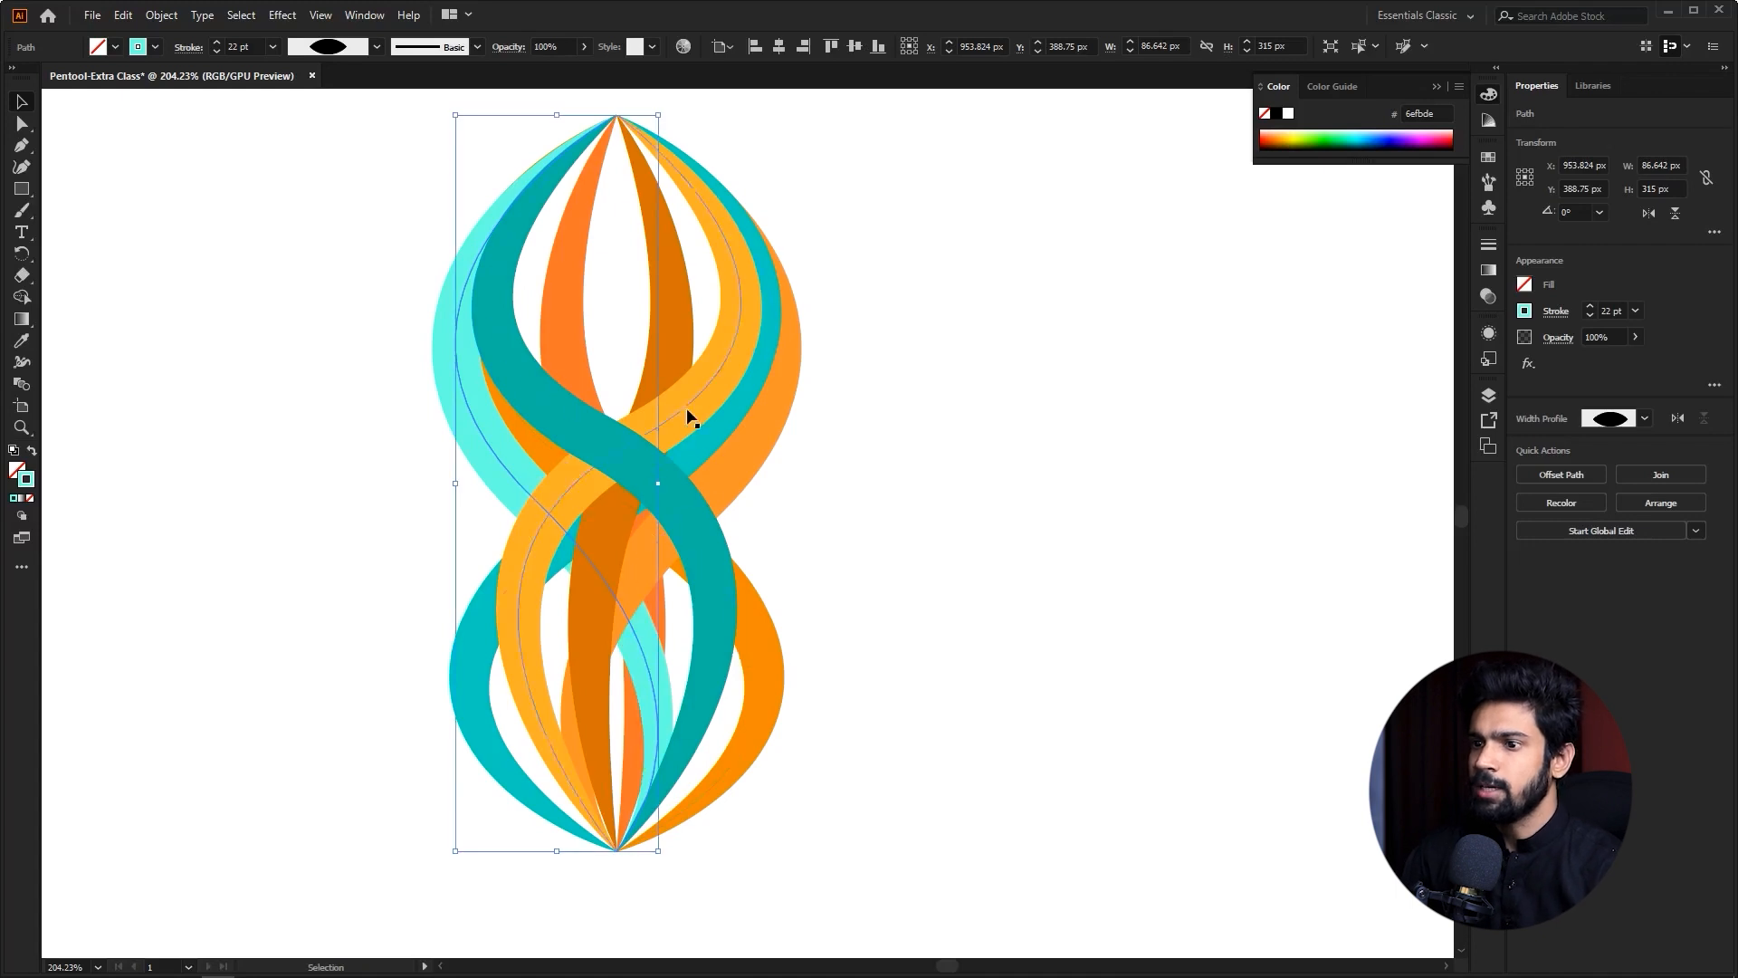
- Bring the reddish-orange curve to the front and send it one level backward, behind the dark teal curve
key("a")
left_click(567, 341)
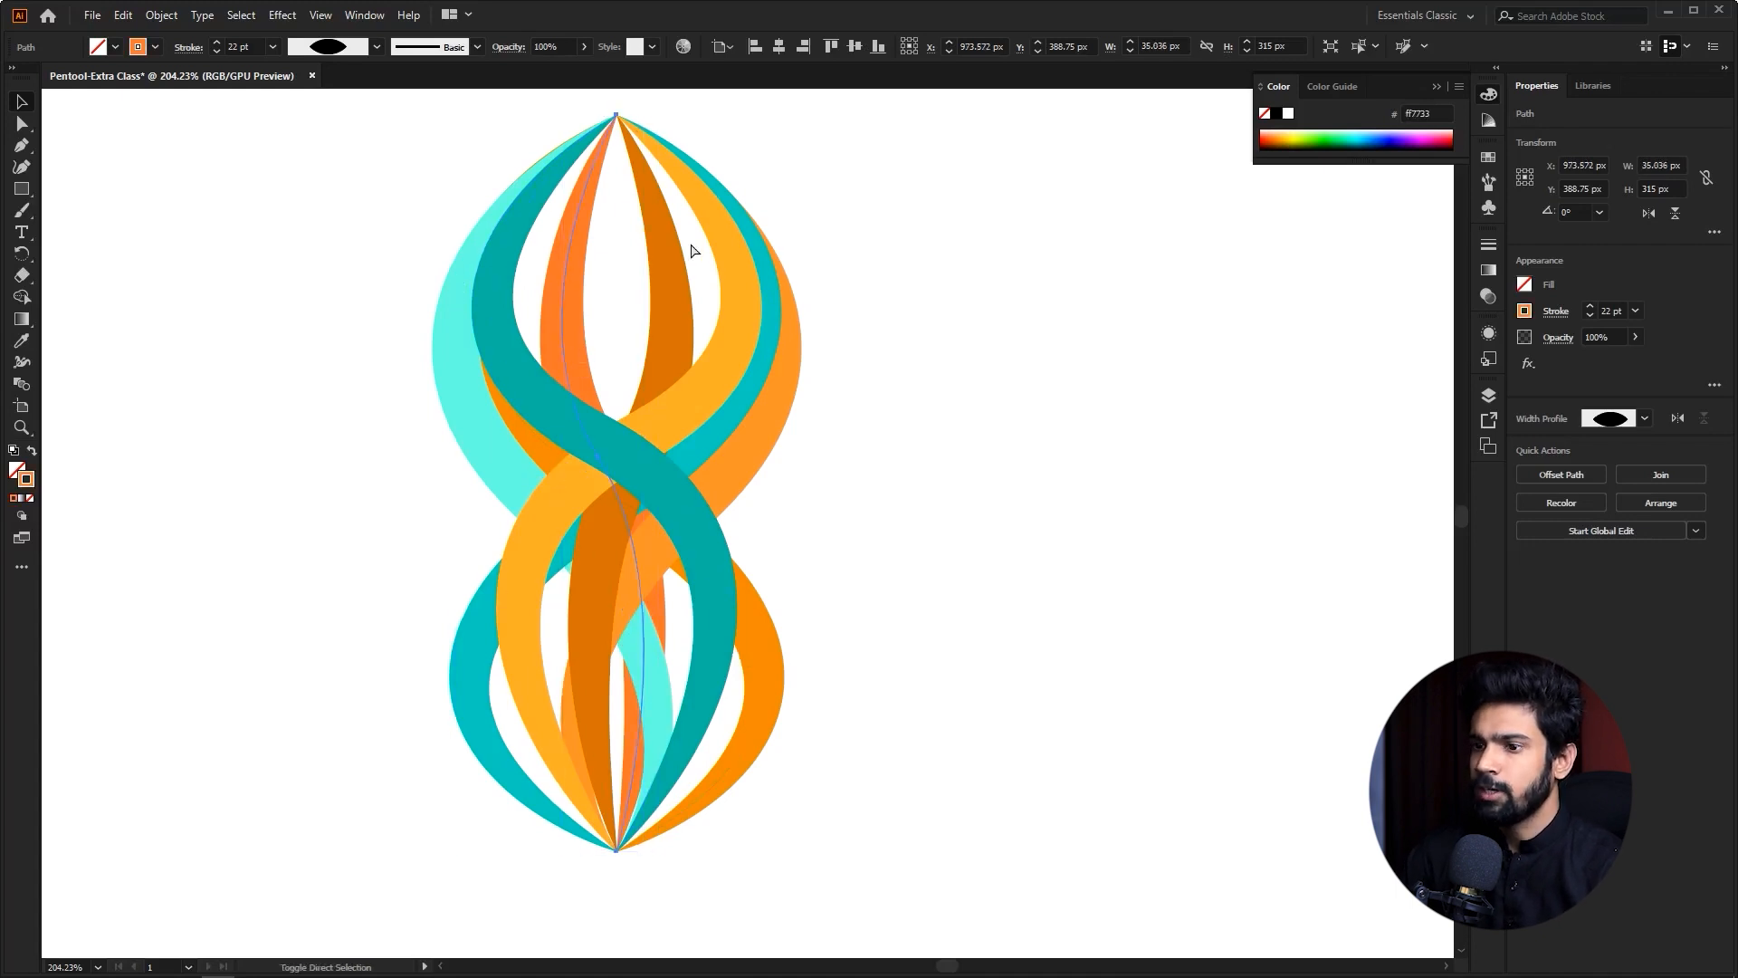
key("ctrl+shift+bracketright")
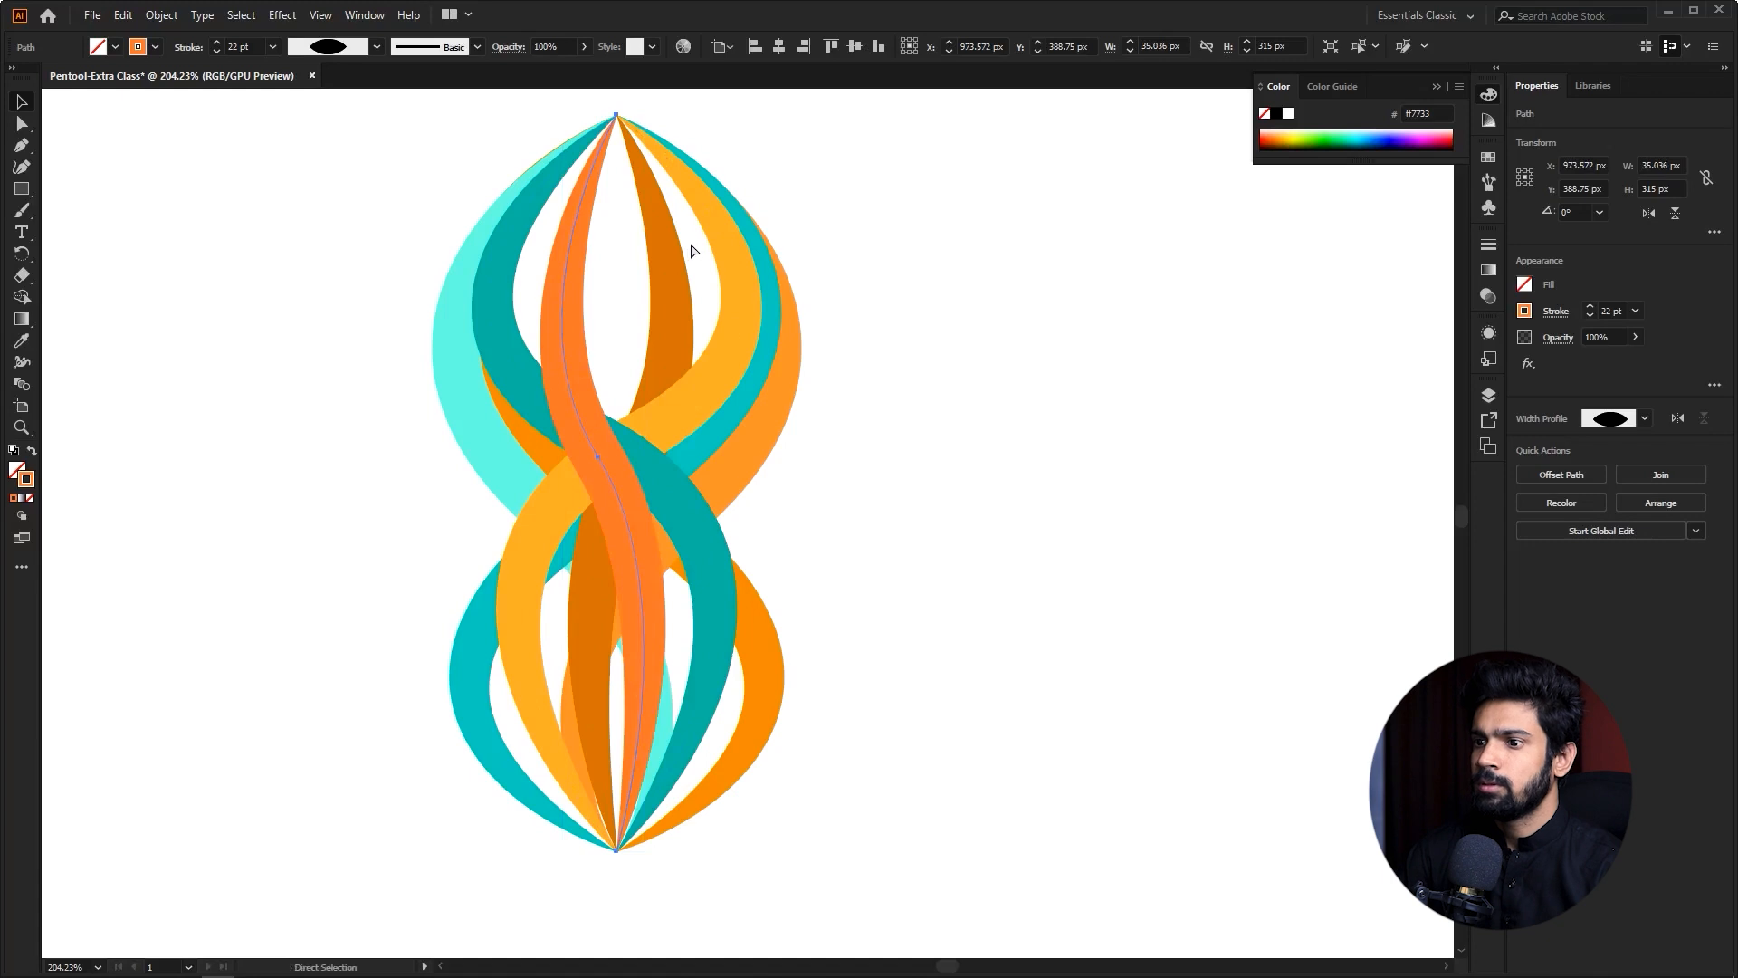
key("ctrl+bracketleft")
left_click(992, 470)
- Select all the overlapping curves and group them
key("z")
left_click_drag(977, 475, 795, 458)
key("v")
left_click_drag(970, 313, 848, 558)
key("ctrl+g")
- Draw a closed, pointed leaf-shaped path about 76 px wide and 174 px tall with the Pen tool, left of the grouped curves
key("z")
left_click_drag(652, 469, 858, 469)
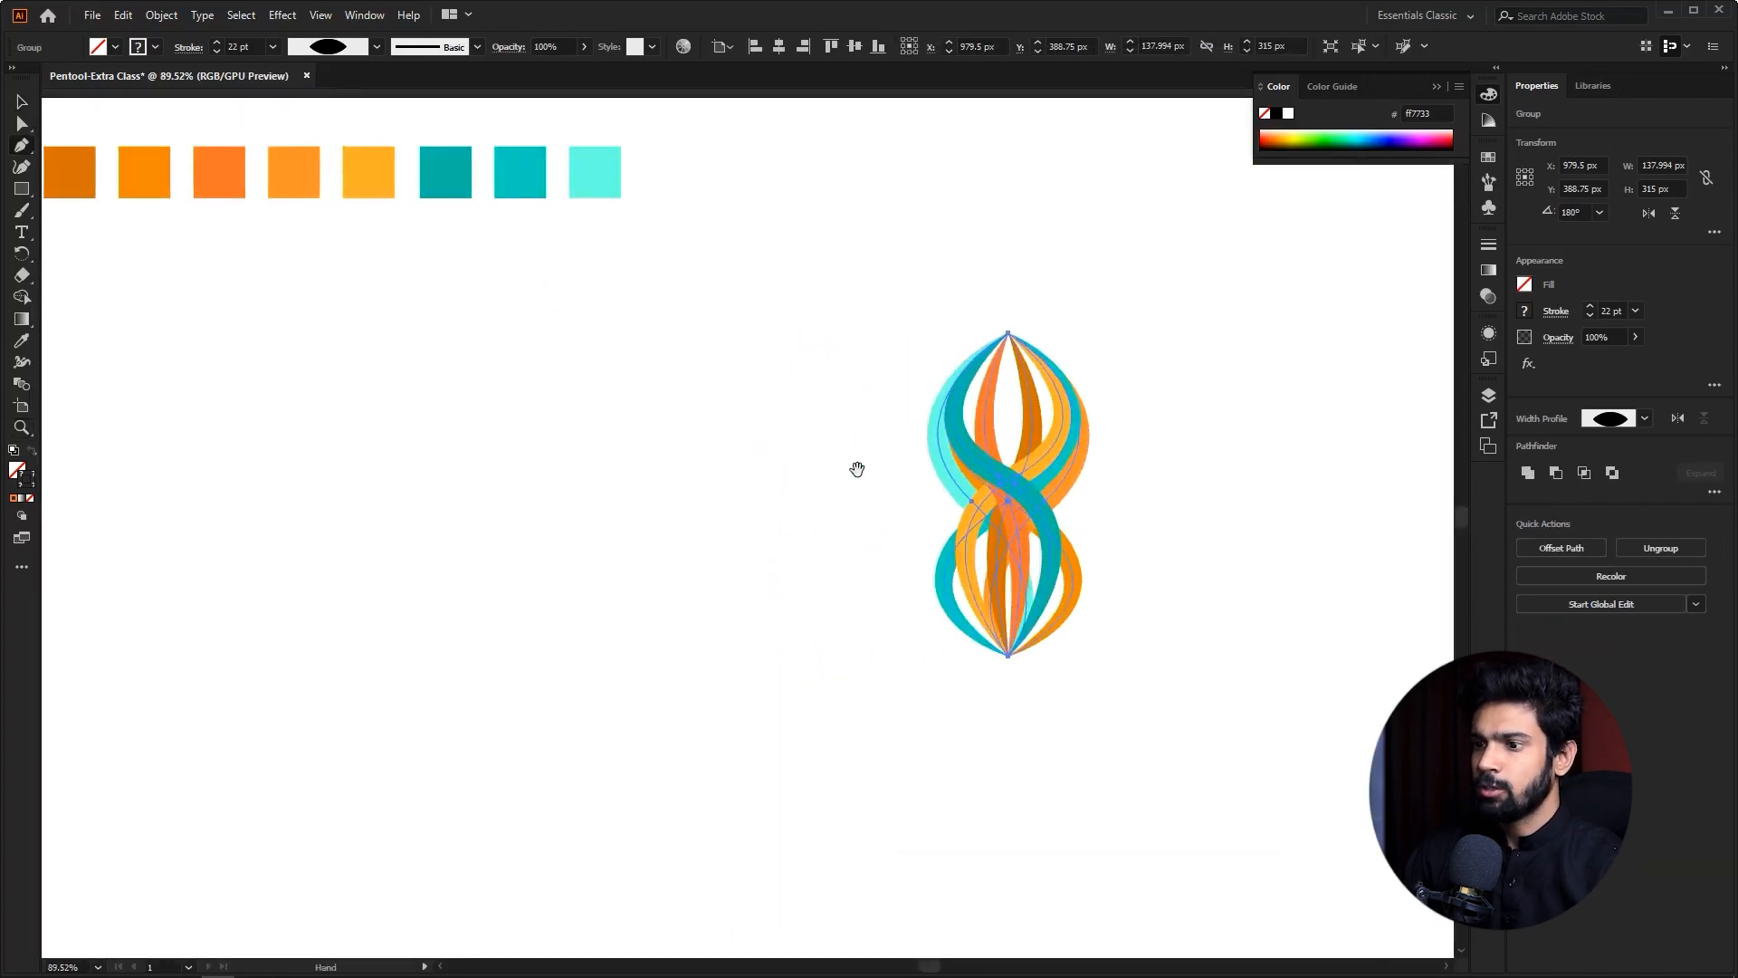
left_click(673, 363)
left_click_drag(673, 541, 762, 625)
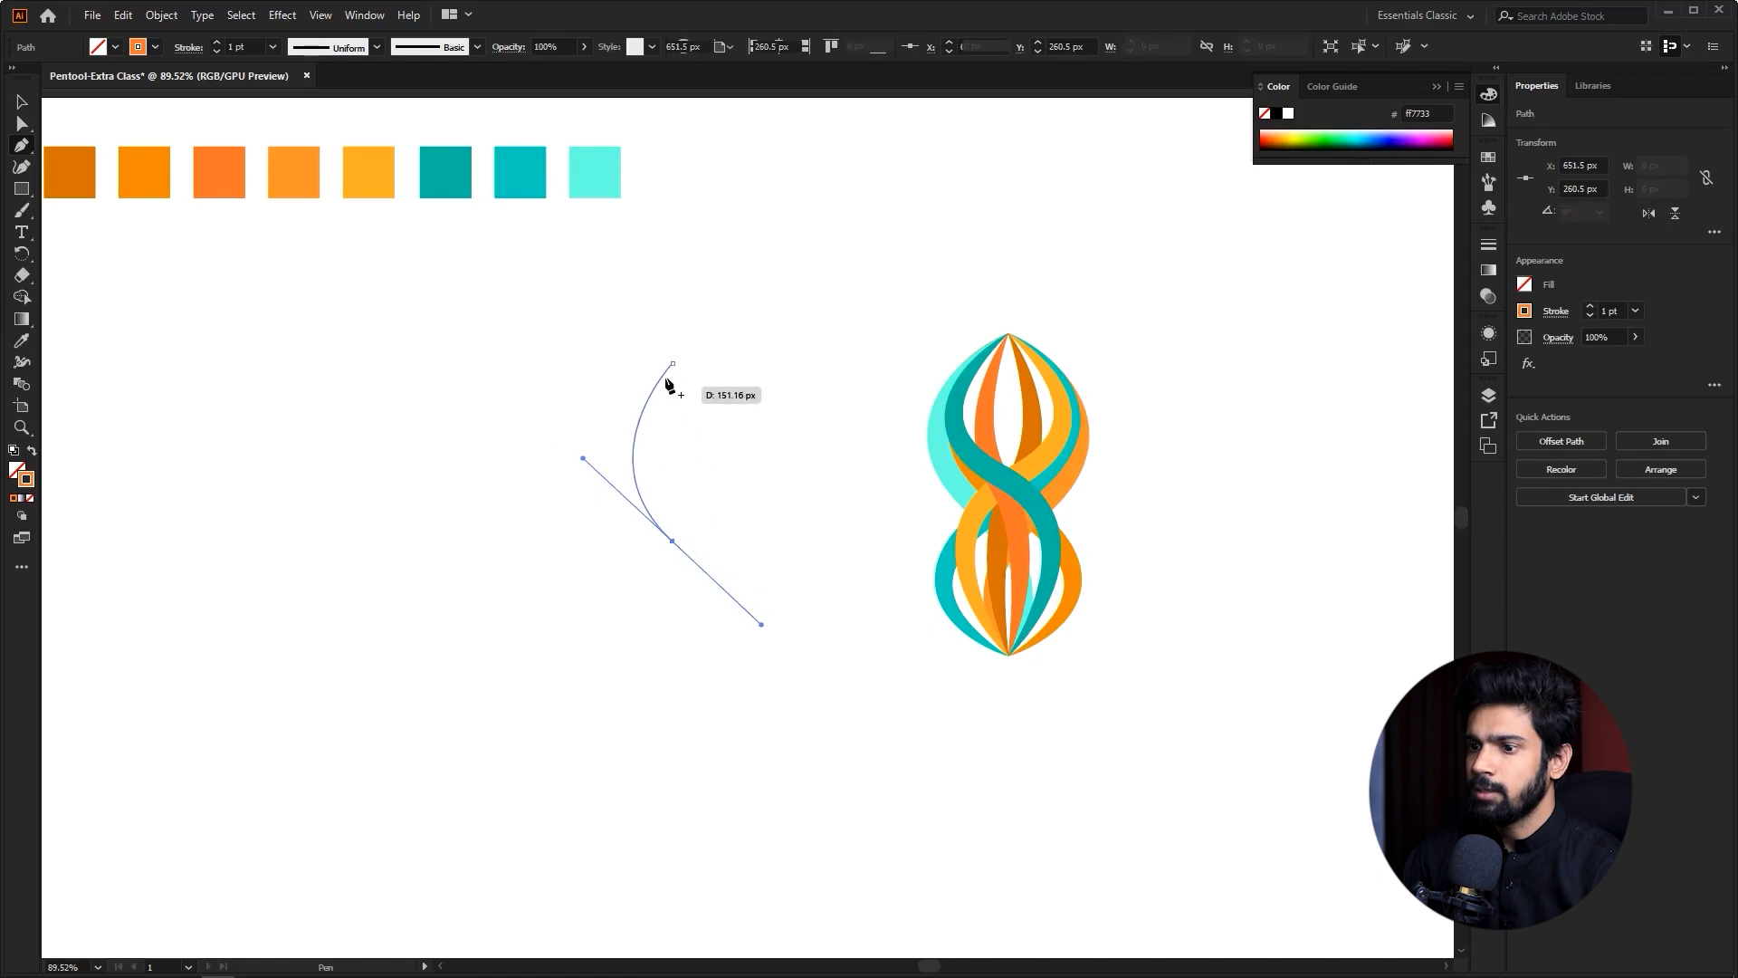
mouse_move(674, 543)
left_mouse_down()
mouse_move(860, 602)
mouse_move(514, 657)
mouse_move(662, 559)
left_mouse_up()
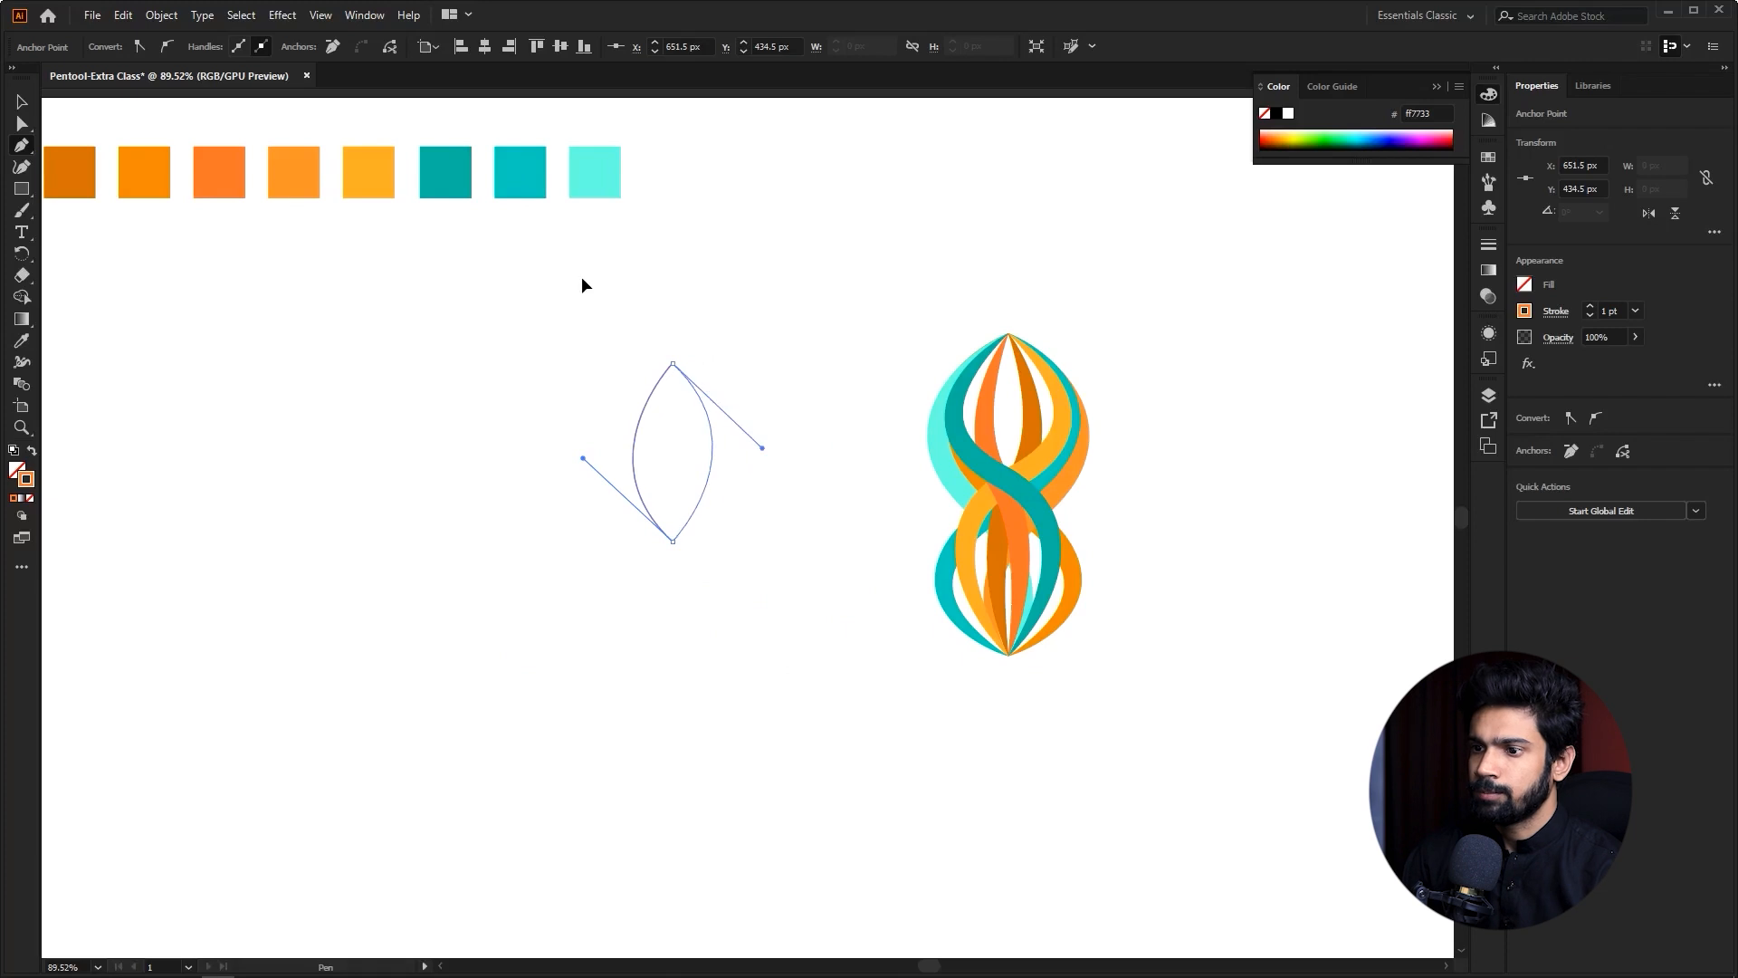
key("v")
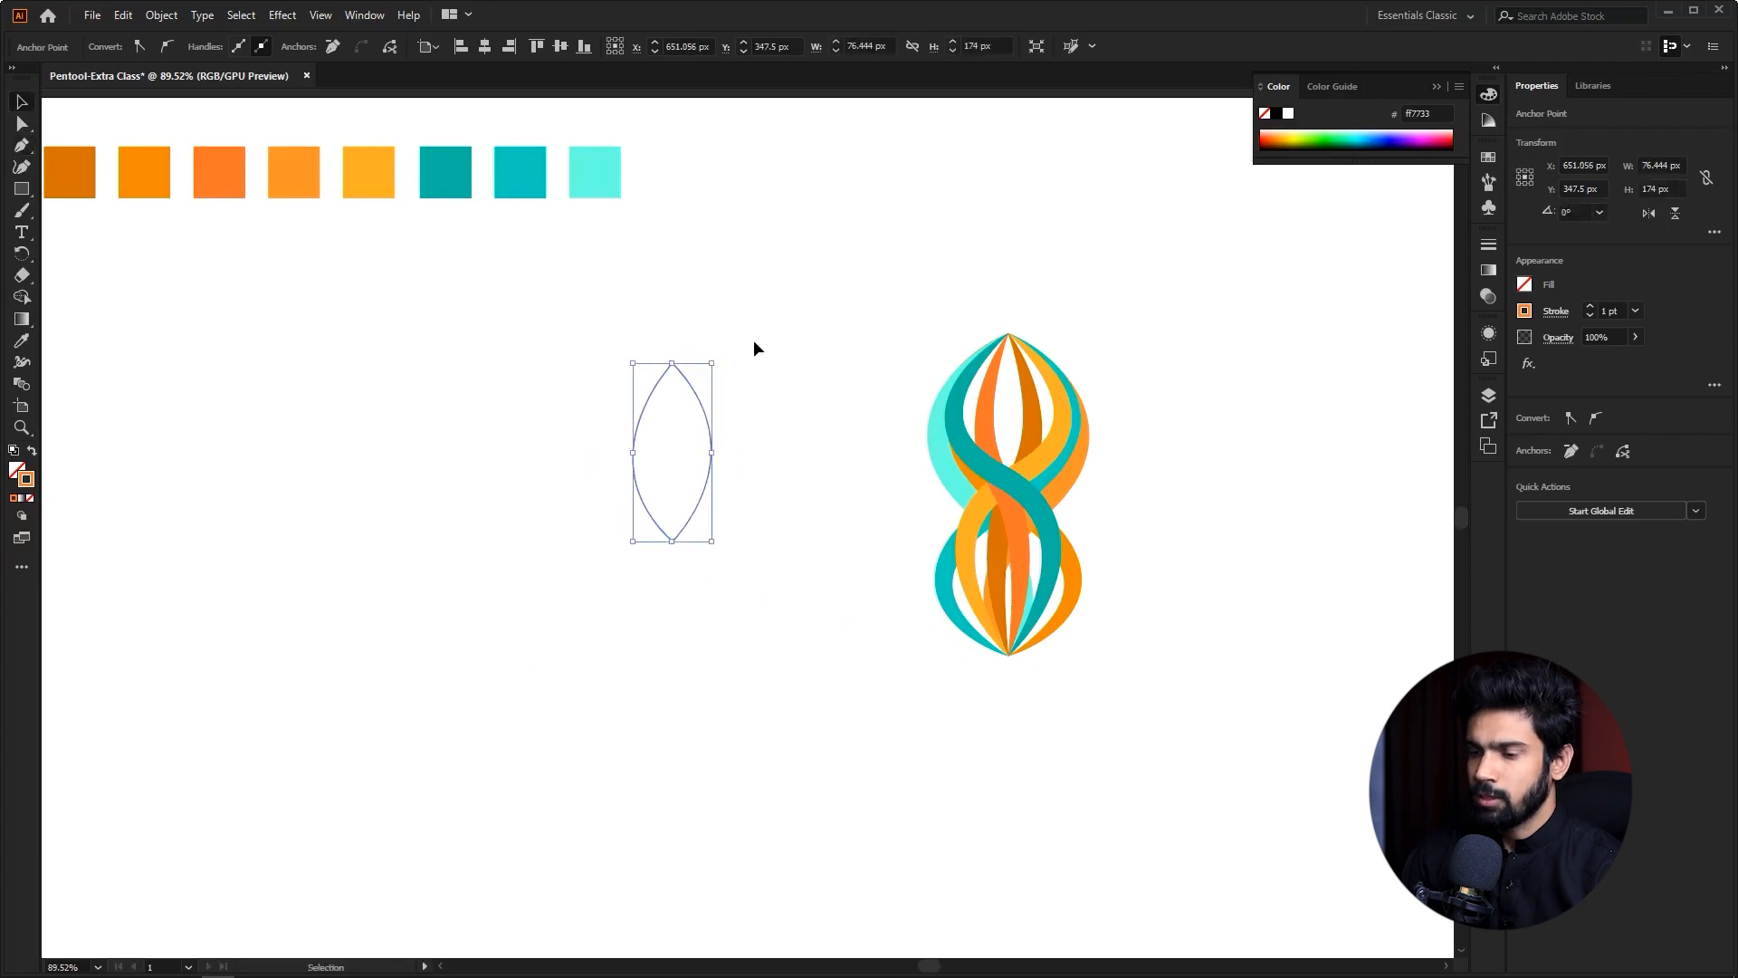
- Fill the leaf-shaped path with the light turquoise swatch's color and delete the whole path
key("i")
left_click(597, 185)
key("v")
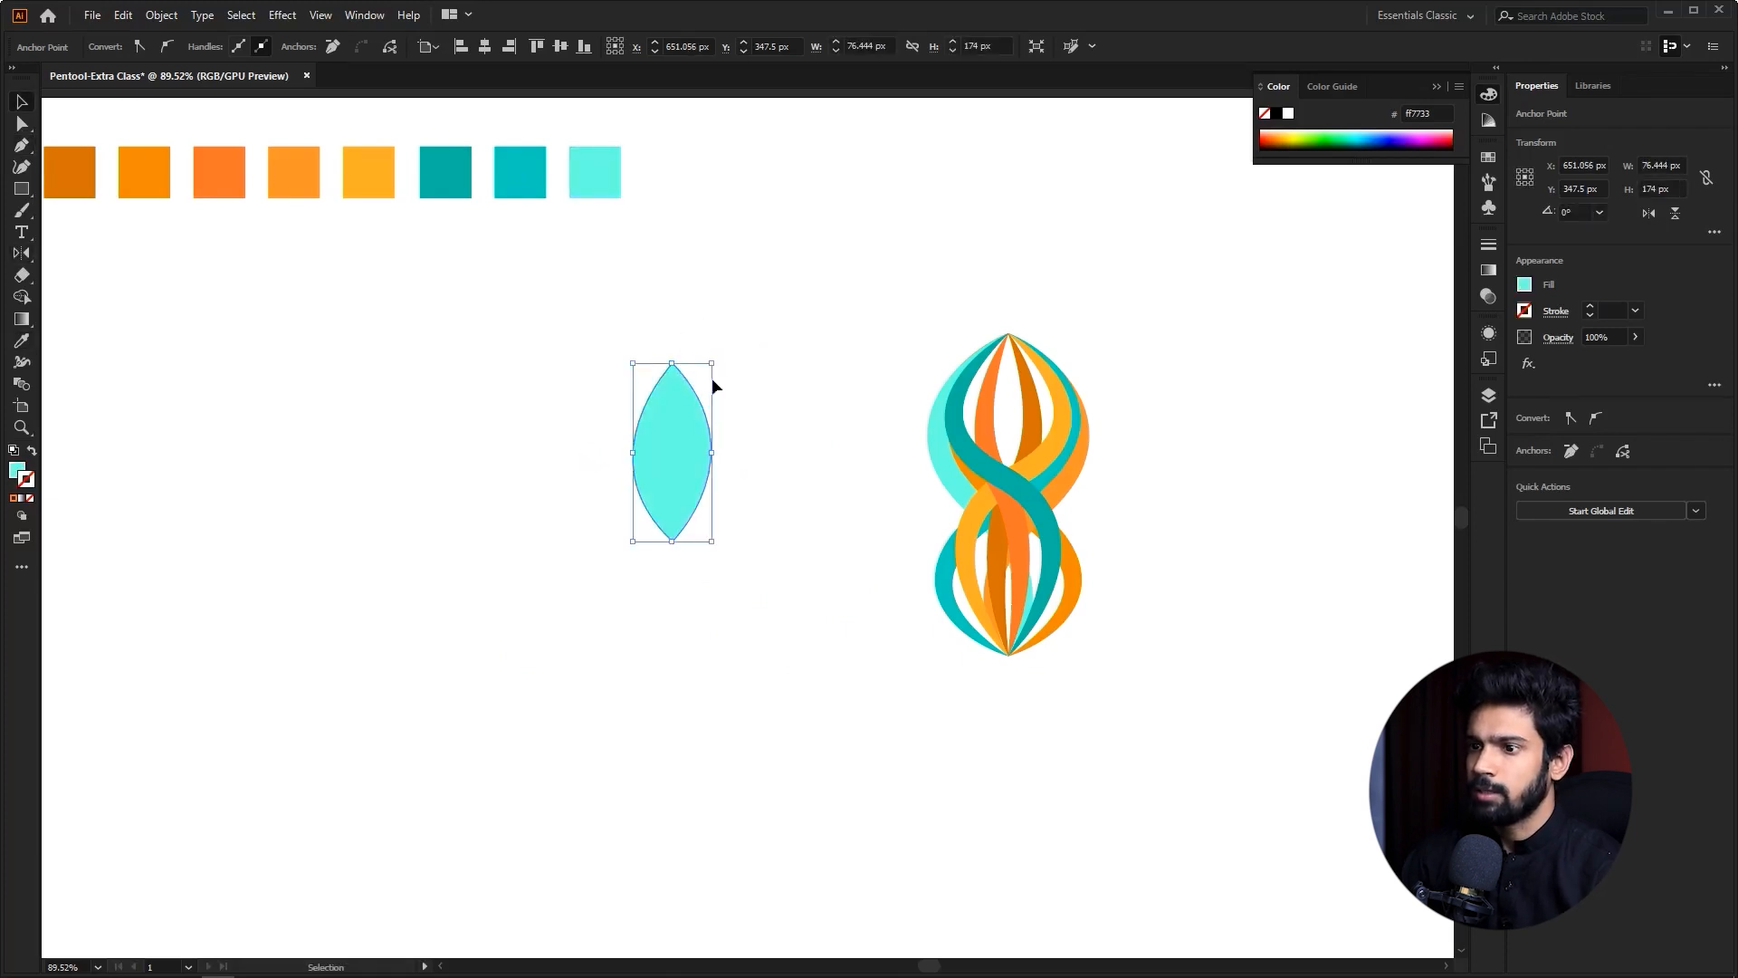
key("Delete")
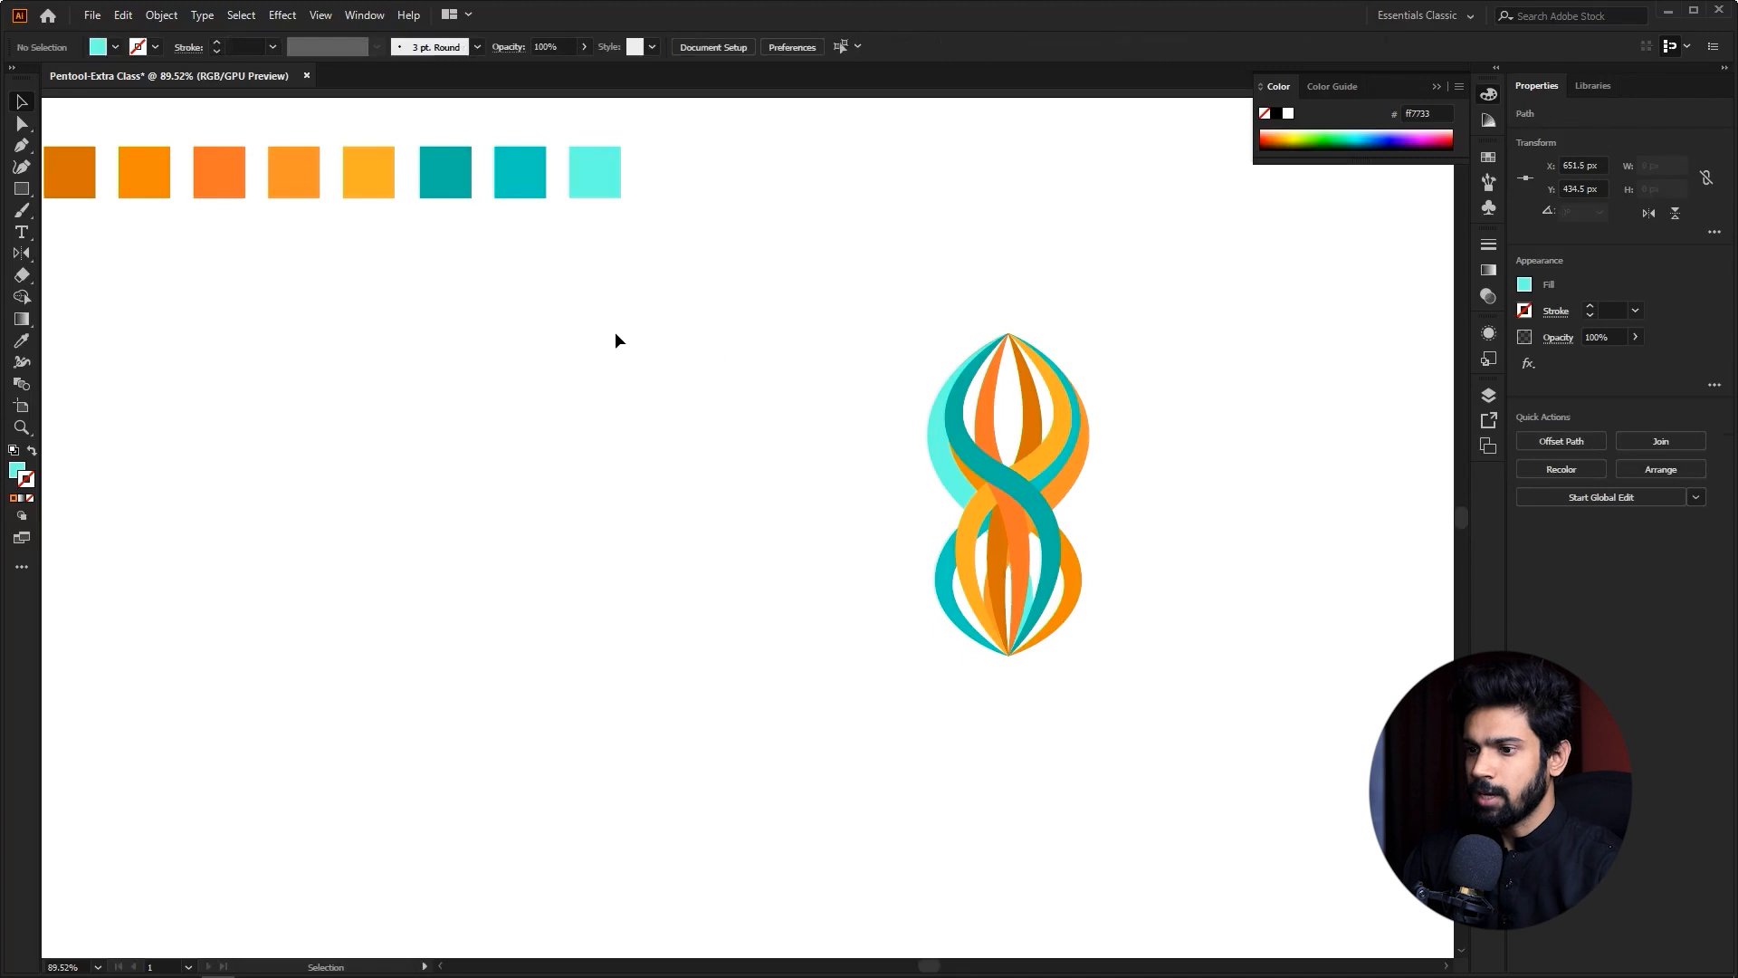
key("Delete")
- Try drawing a turquoise-filled S-shaped path with the Pen tool, left of the grouped curves
key("p")
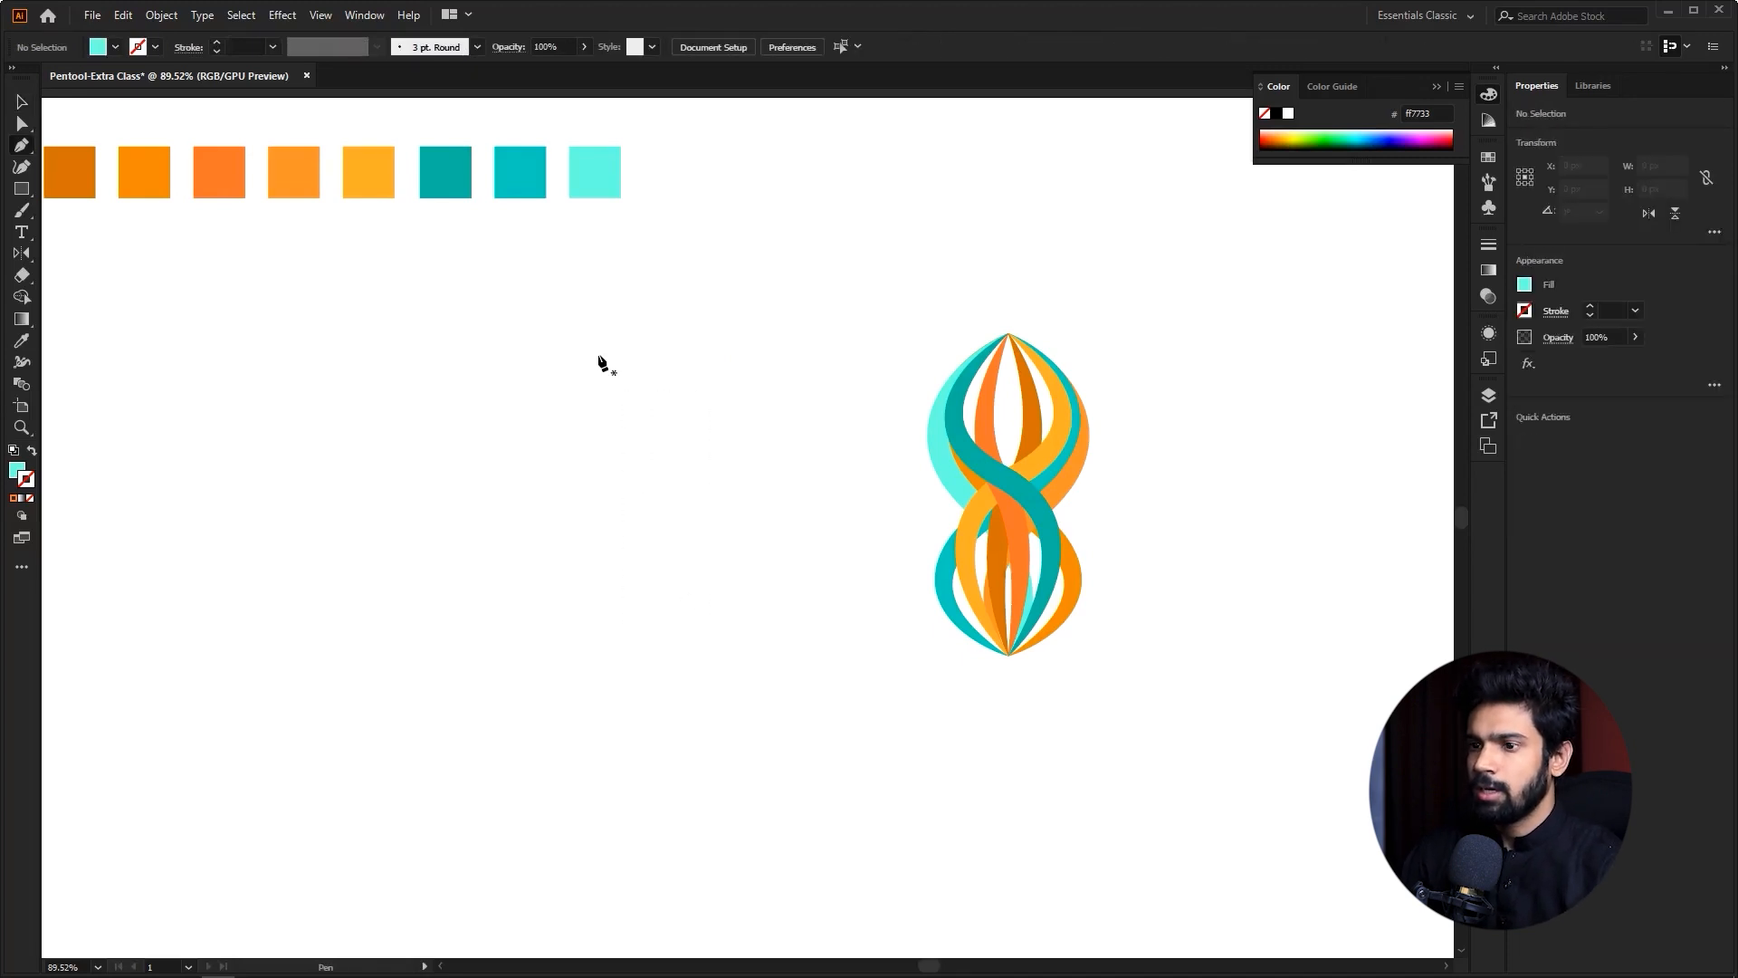
left_click(595, 355)
left_click(611, 581, "shift")
left_click_drag(610, 588, 710, 693)
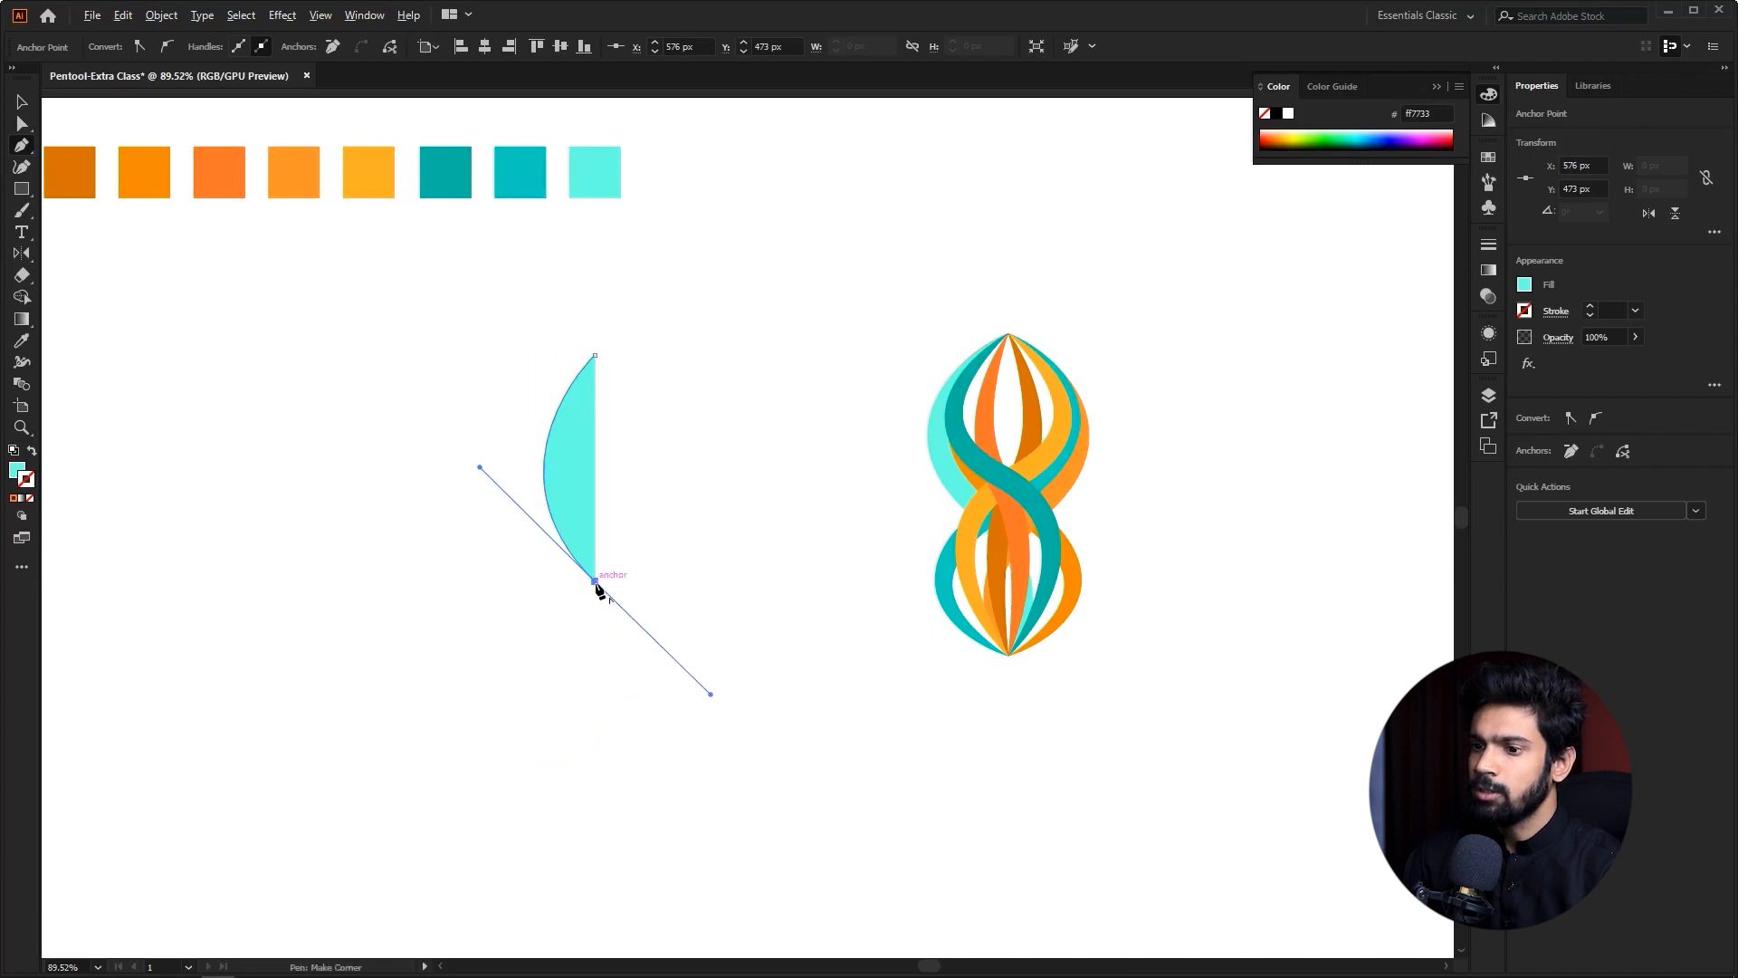
left_click_drag(637, 633, 543, 673)
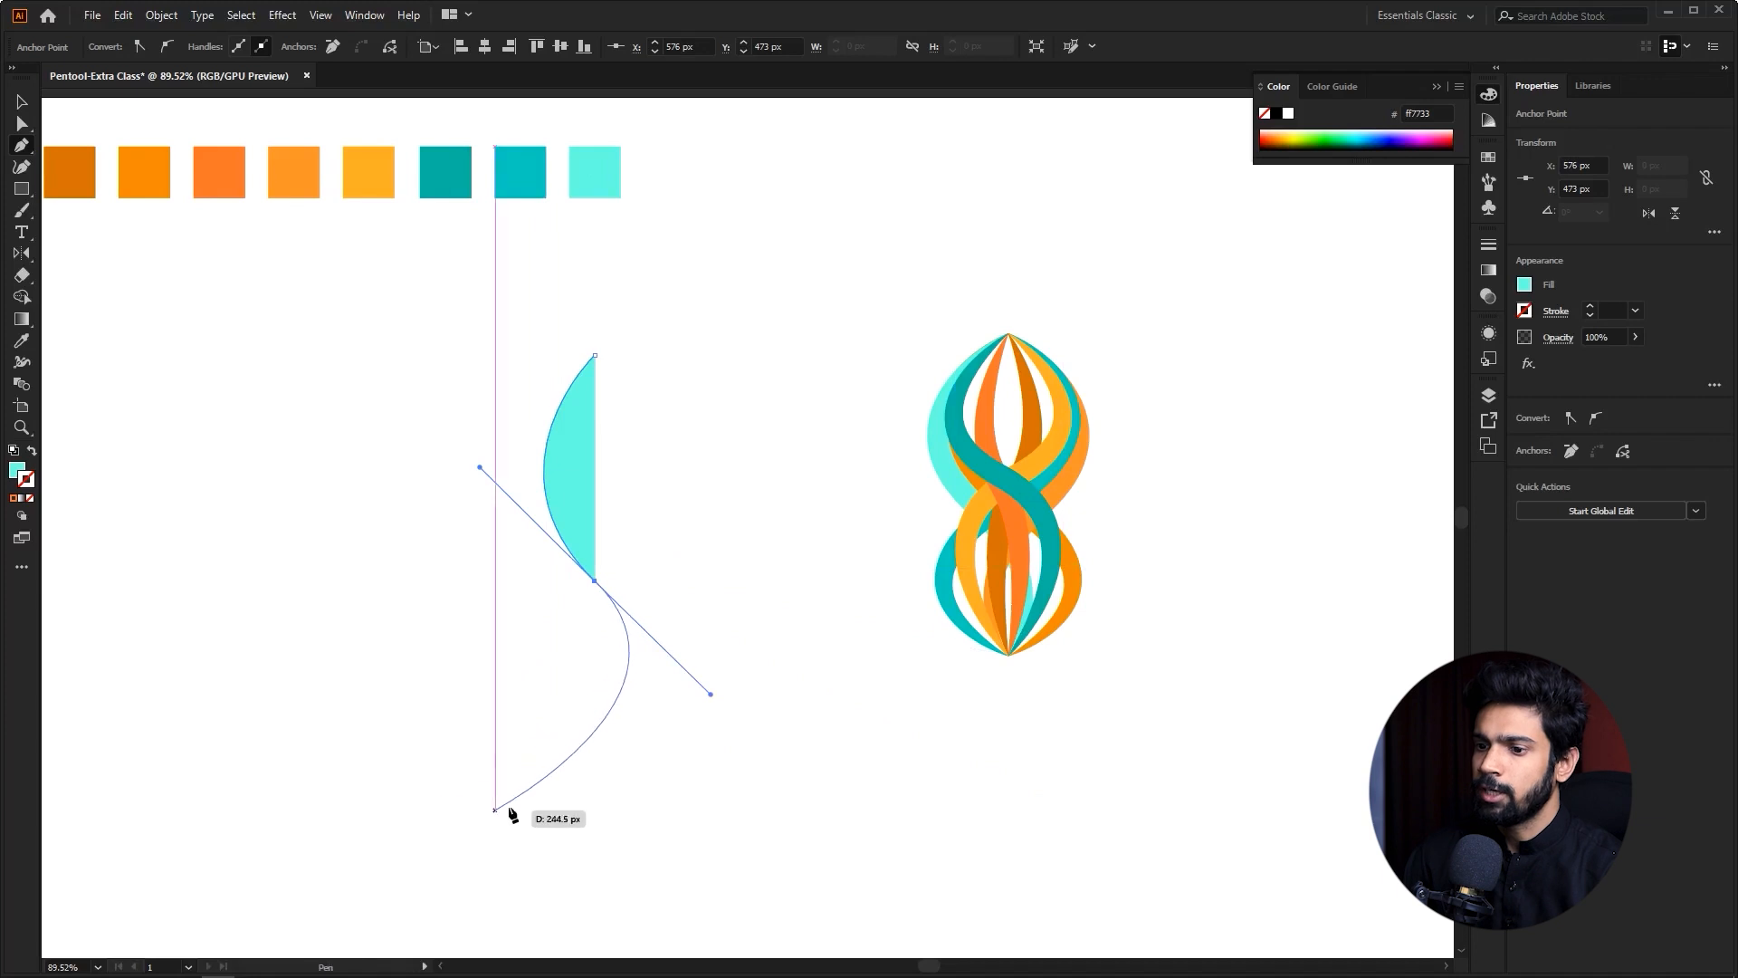
left_click(535, 768)
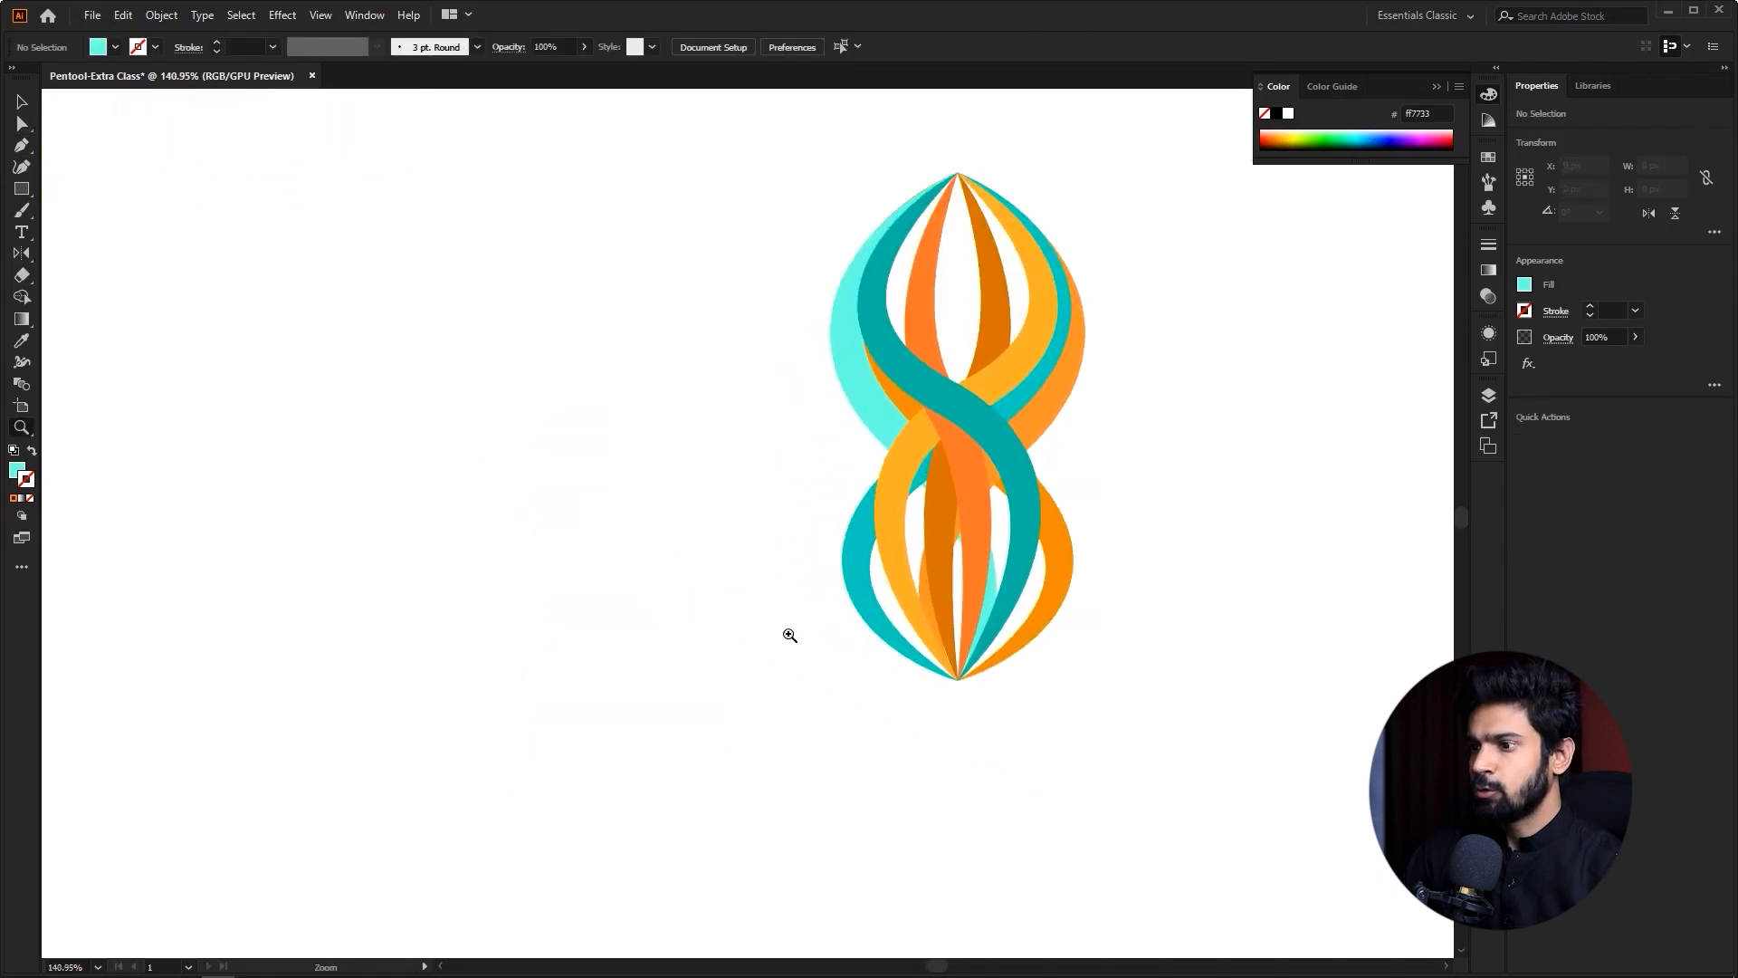
left_click(683, 613, "alt")
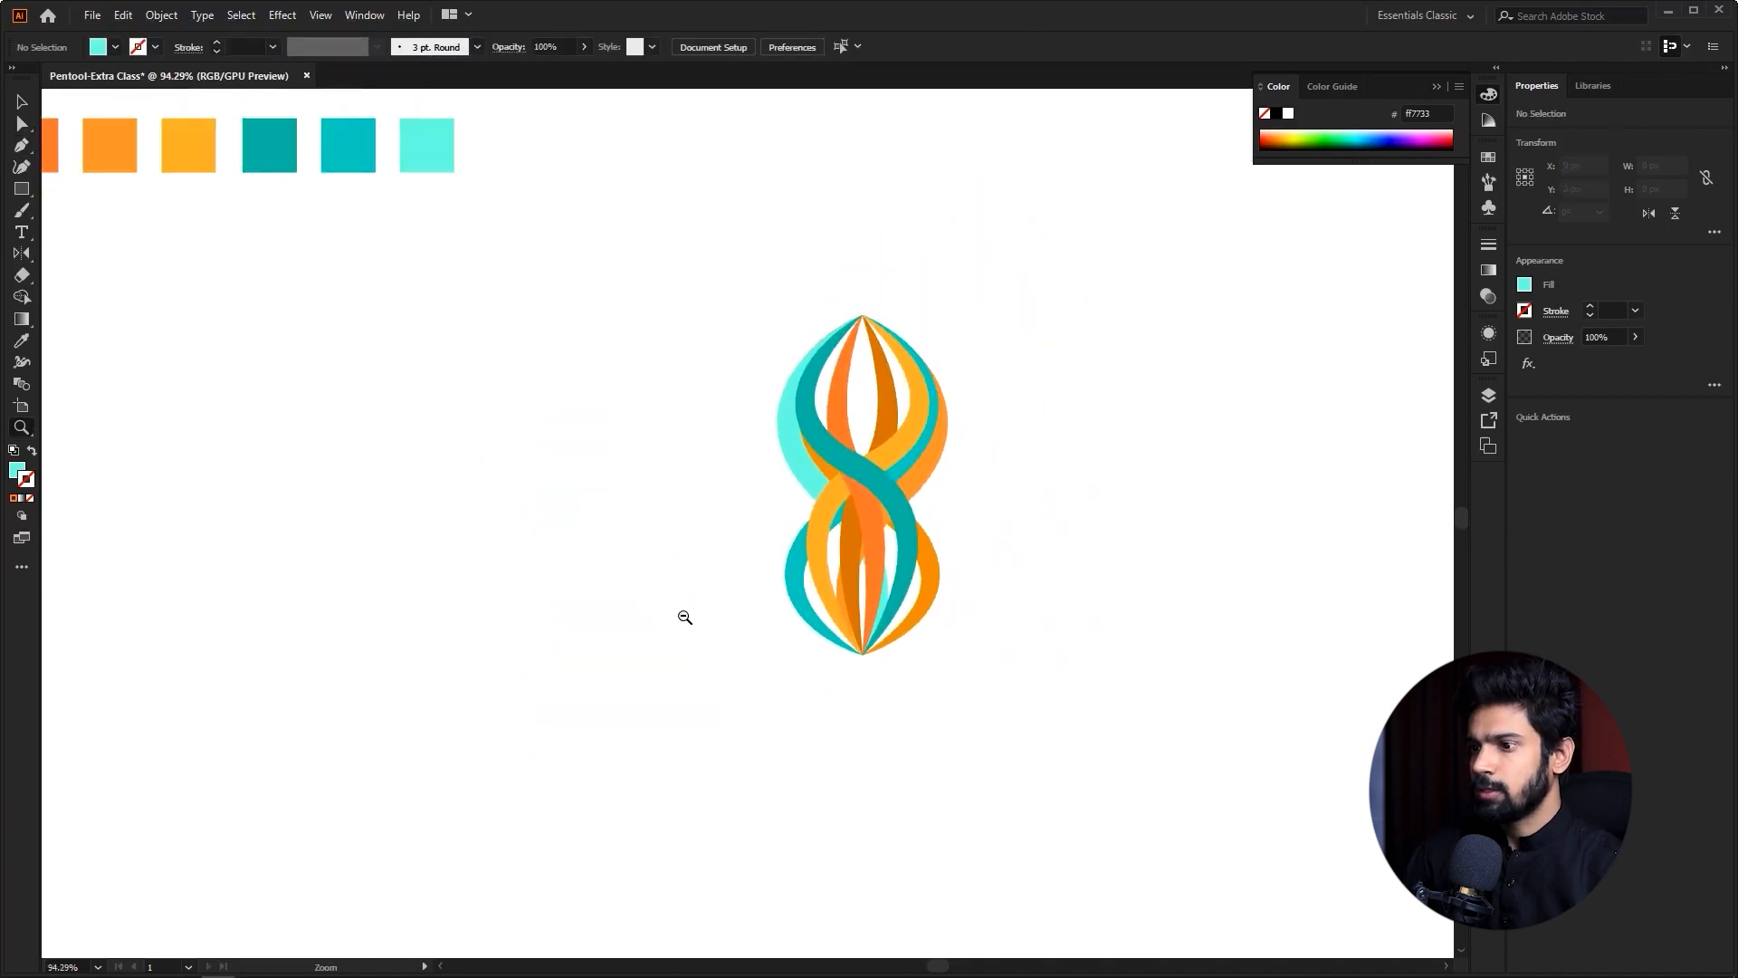
left_click_drag(959, 485, 1046, 518)
key("v")
left_click_drag(954, 247, 751, 636)
left_click(1063, 483)
key("z")
left_click(999, 518, "alt")
key("v")
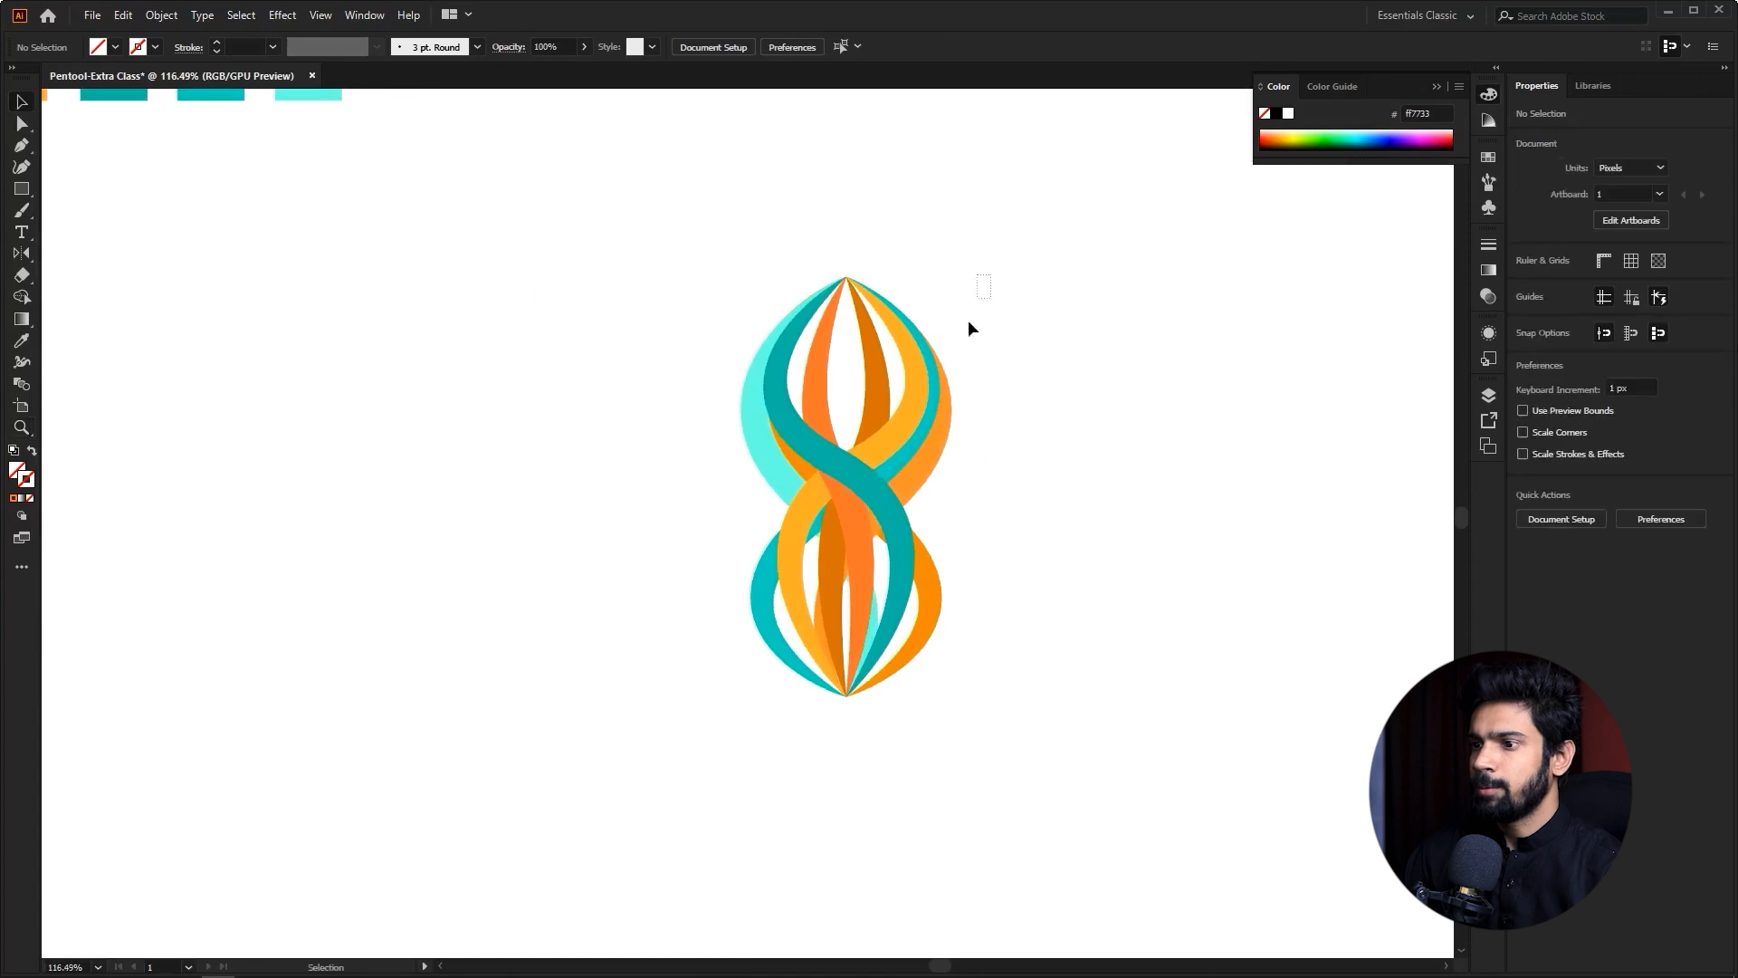
- Move the grouped twisted curves toward the color swatches, to about X 750.5 px and Y 442.75 px
left_click(737, 638)
scroll(904, 543, "down", 3)
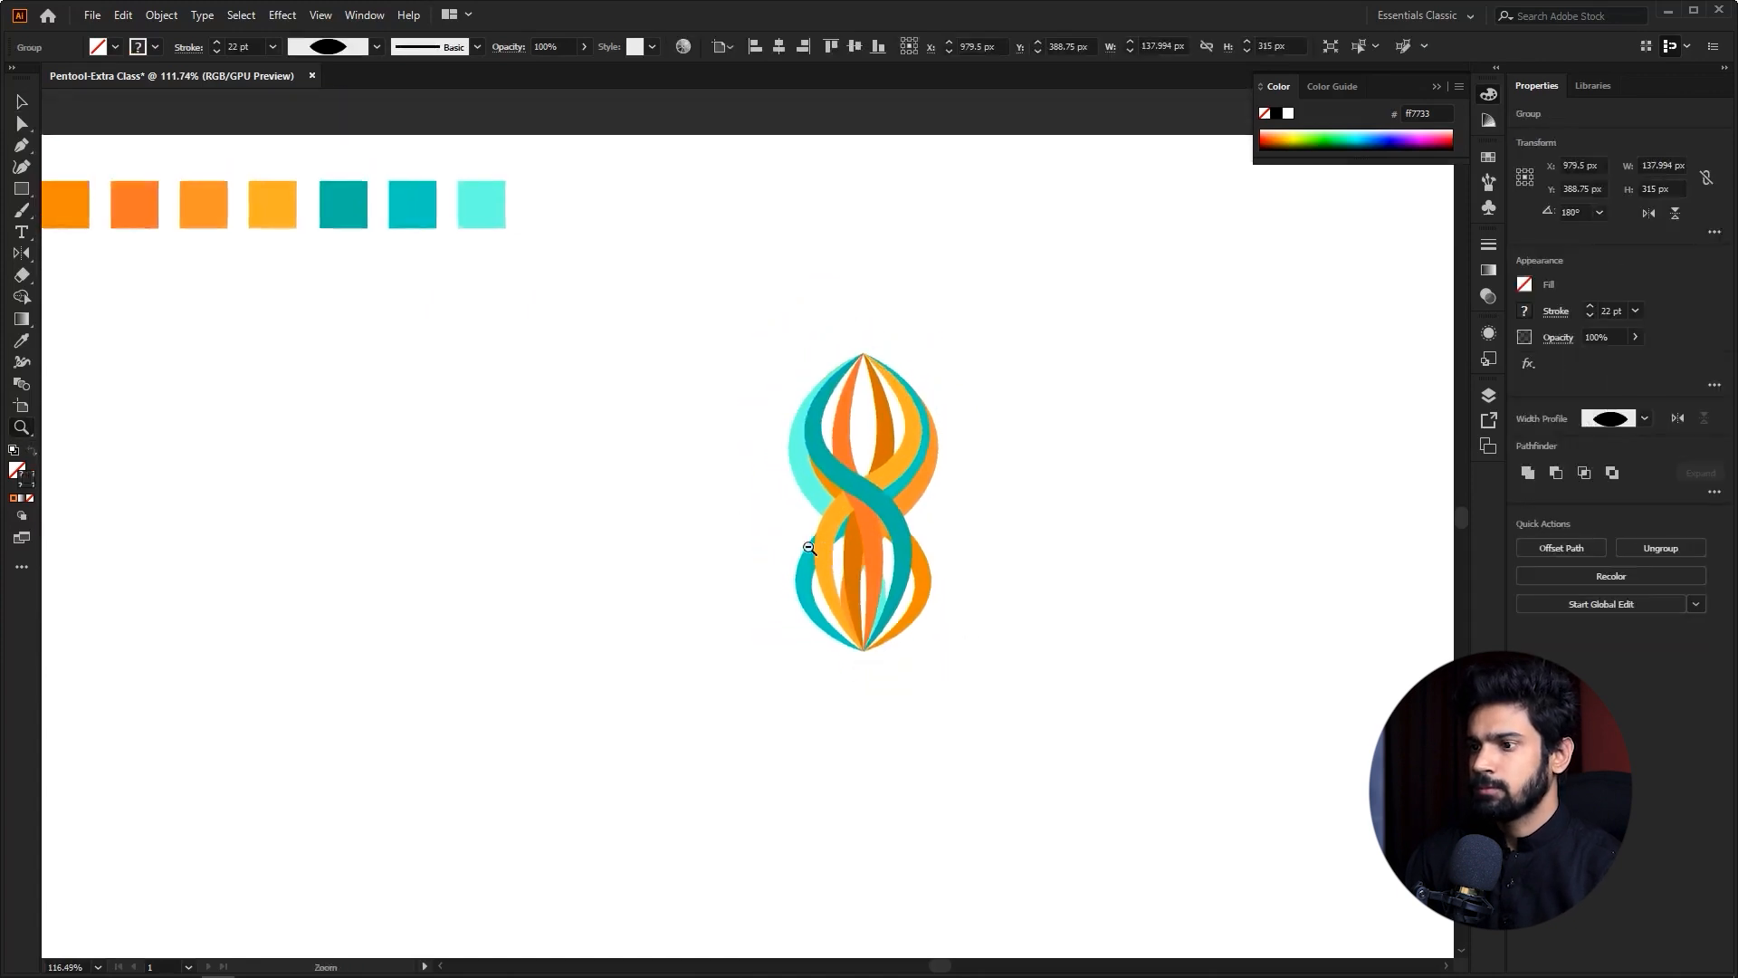
left_click_drag(871, 513, 676, 559)
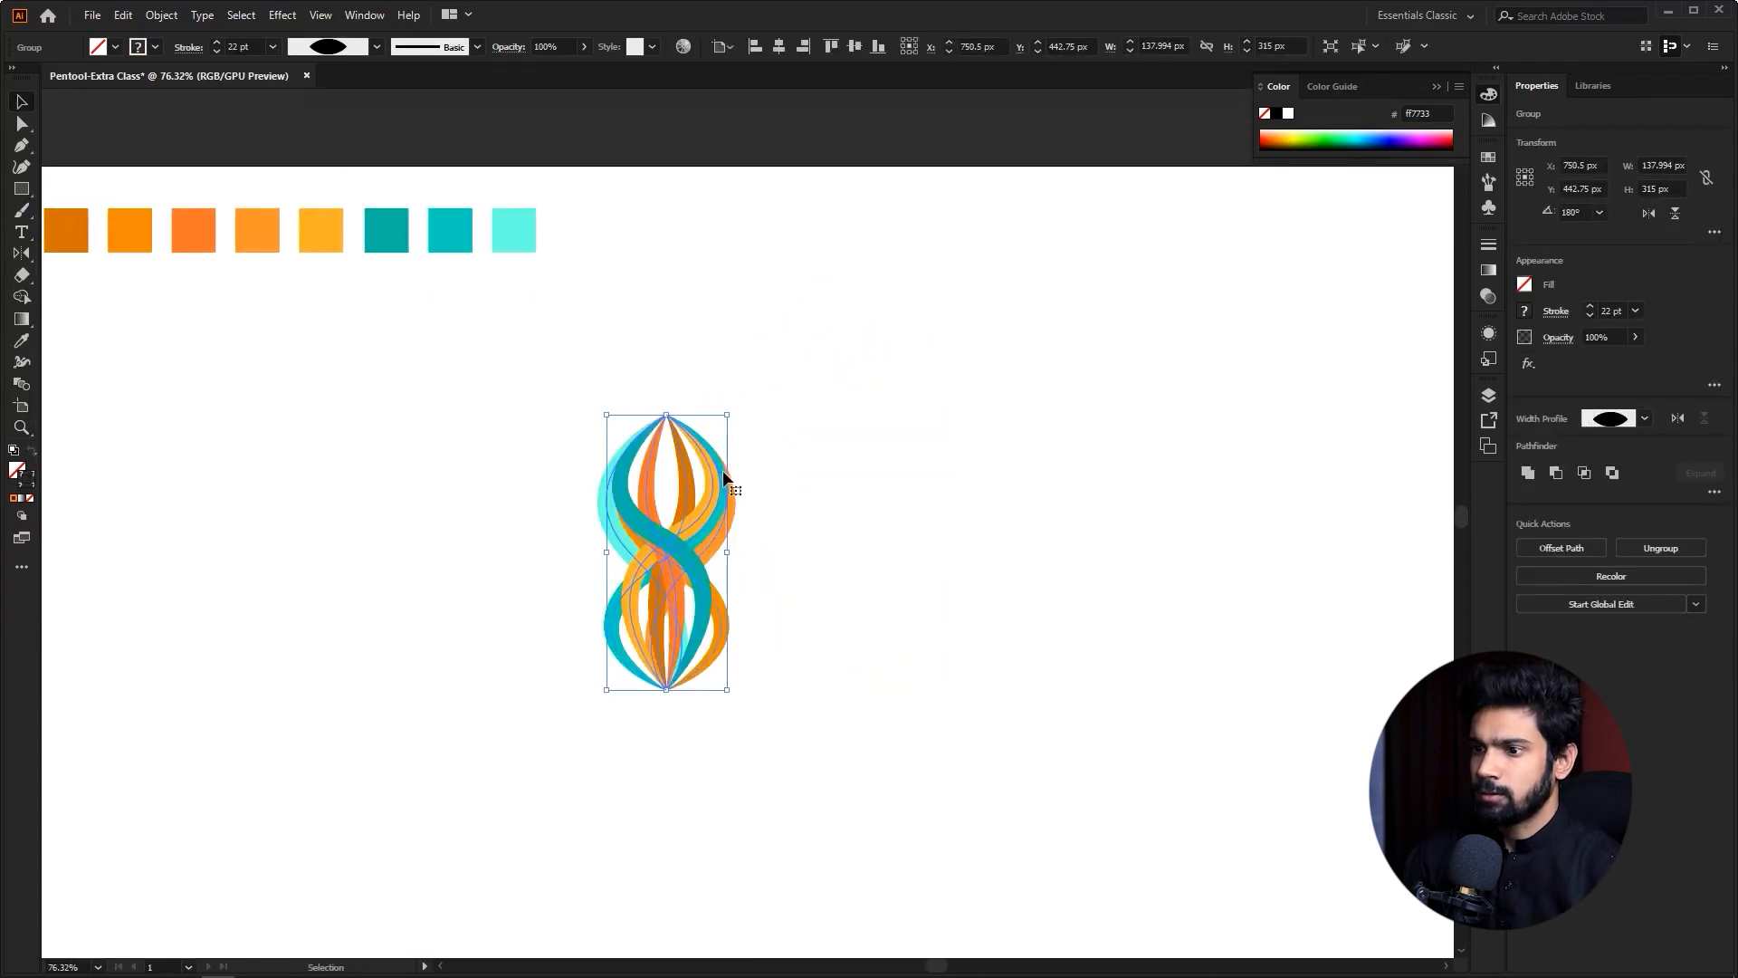
key("z")
left_click_drag(789, 578, 948, 611)
key("v")
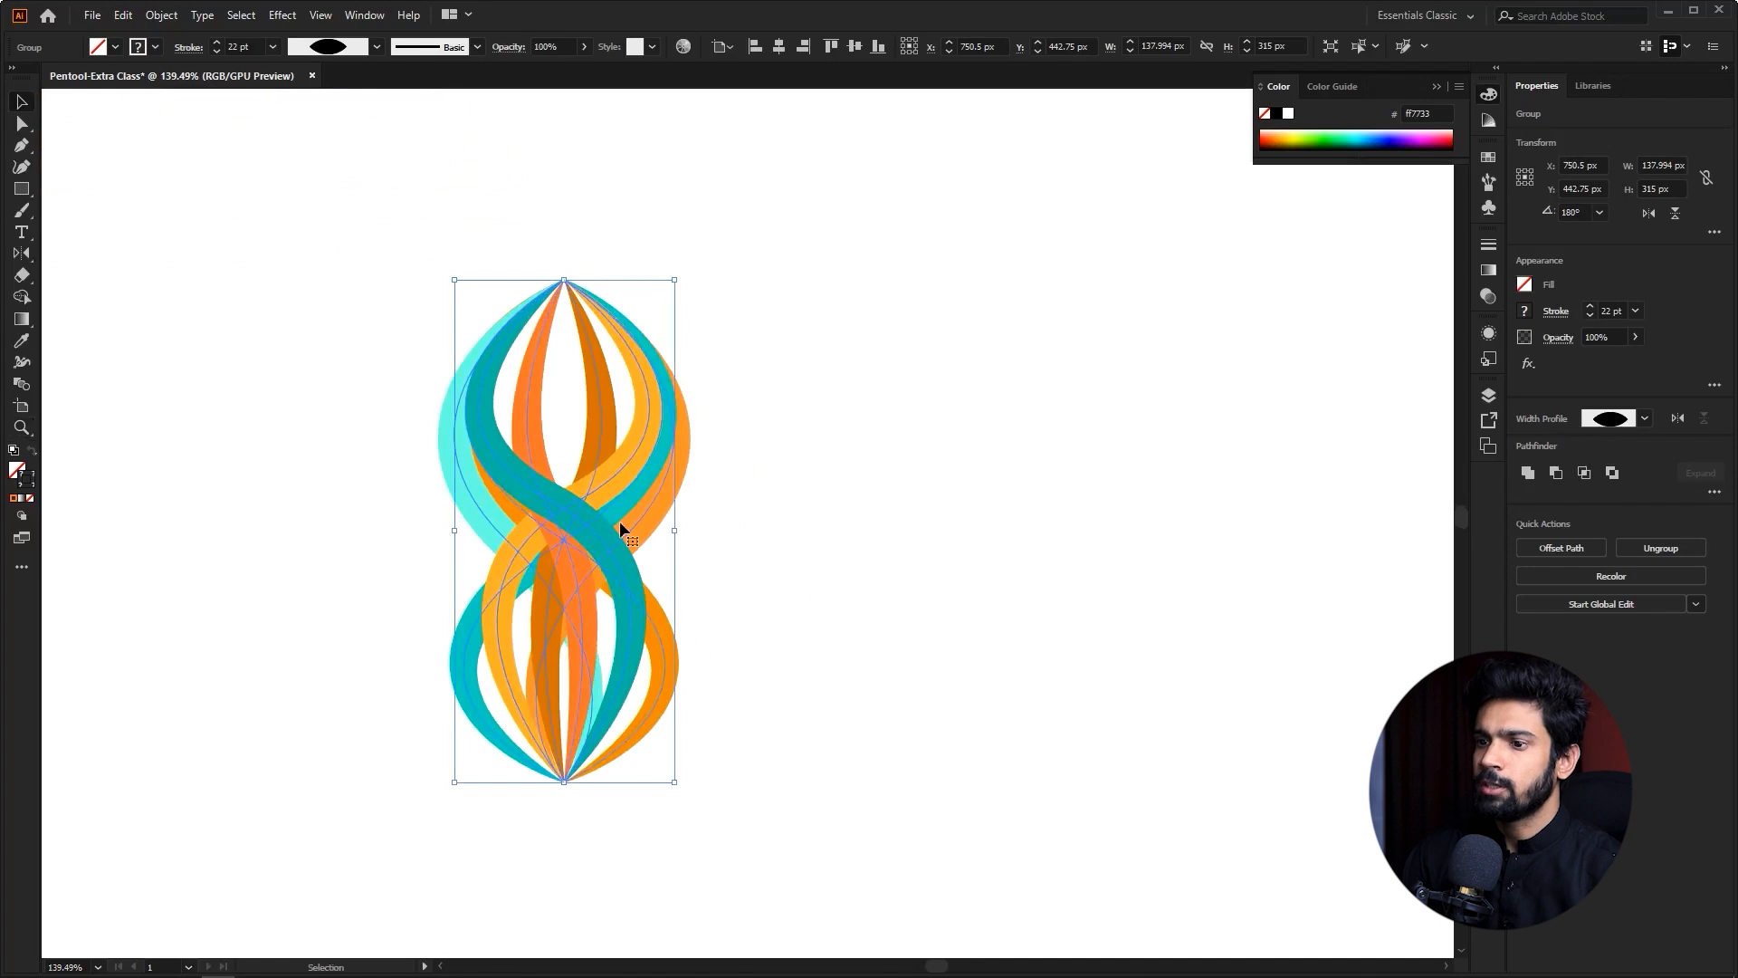
- Duplicate the twisted group in place and rotate the copy 180°
key("z")
left_click_drag(666, 532, 528, 532)
key("v")
left_click_drag(636, 577, 749, 572)
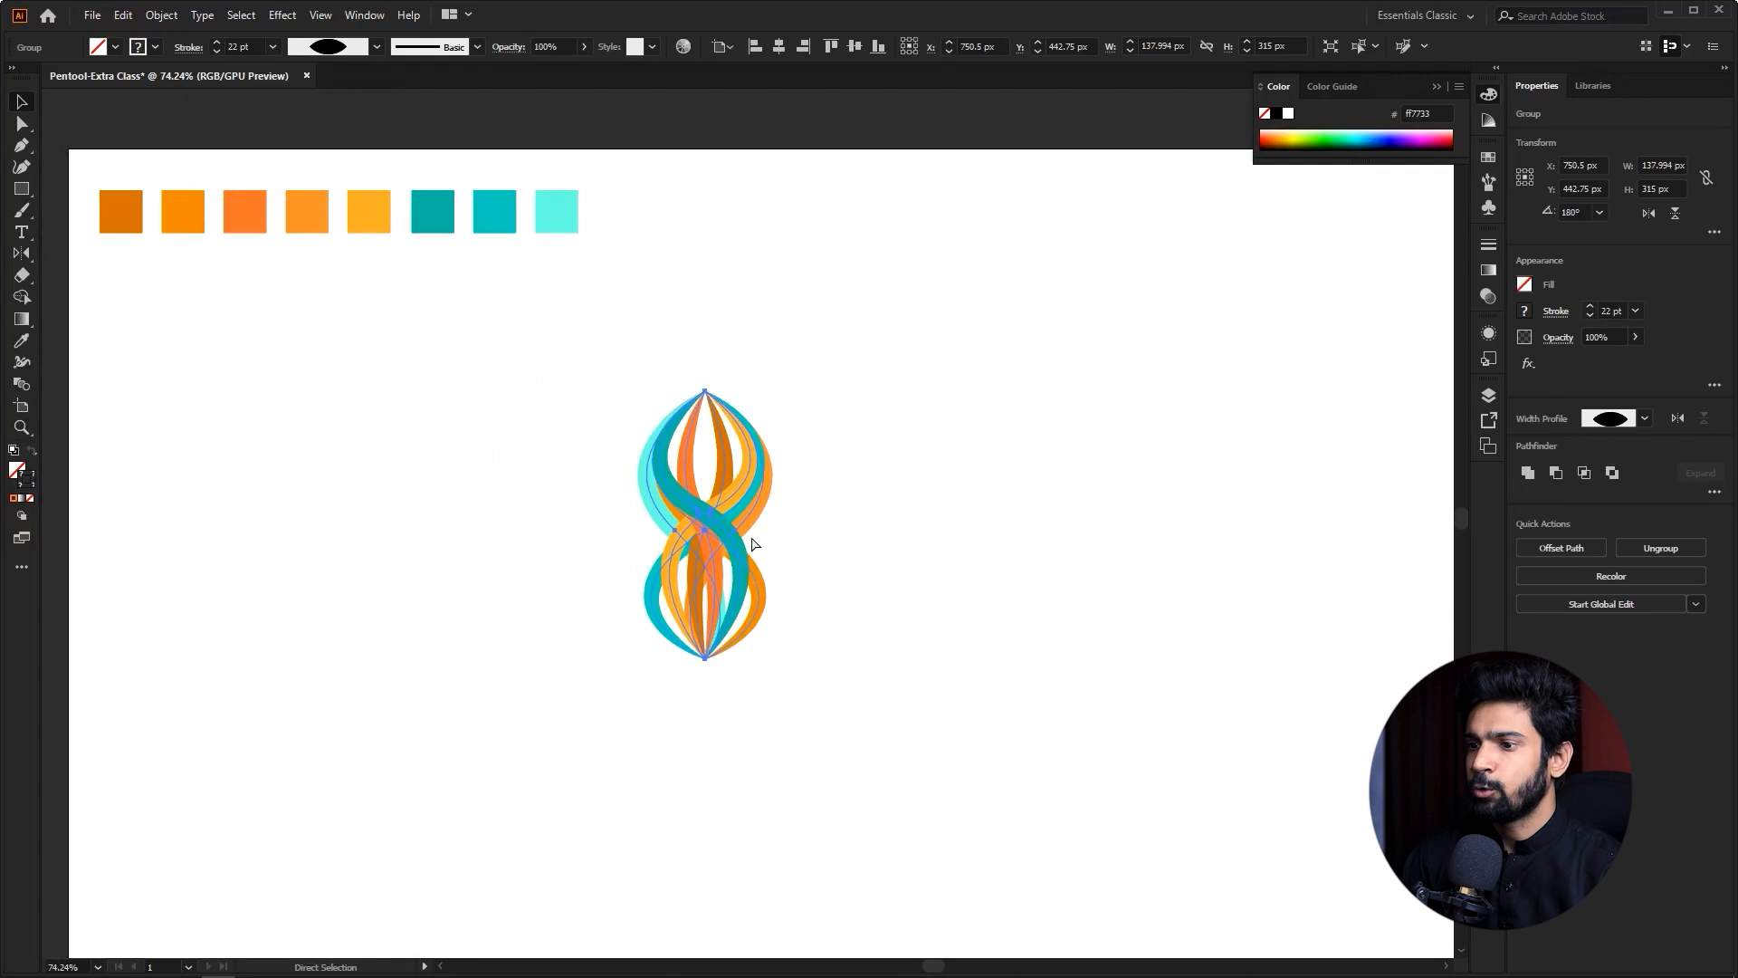
left_click_drag(781, 395, 653, 599)
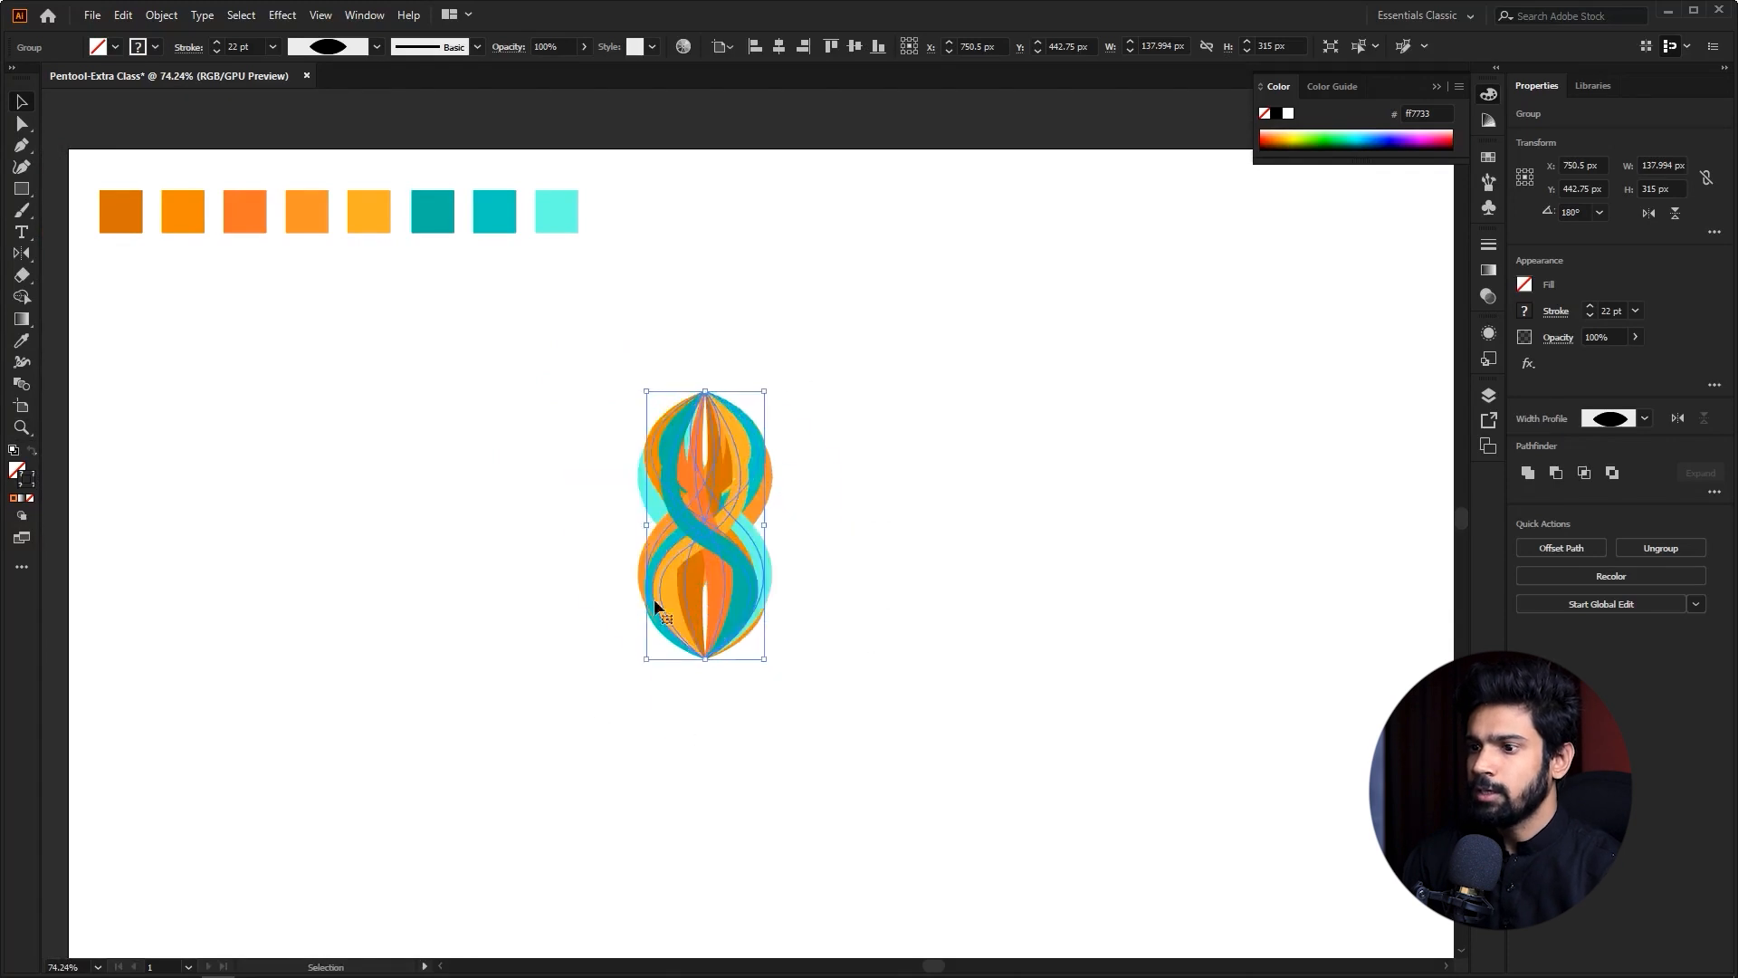
- Move the rotated copy directly below the original twisted group so that their pointed ends meet
left_click_drag(757, 434, 1030, 782)
key("z")
key("v")
left_click(805, 518)
key("z")
left_click_drag(671, 548, 388, 516)
left_click_drag(729, 472, 547, 627)
left_click_drag(632, 462, 666, 651)
key("v")
- Select both stacked twisted groups and rotate a copy of them 90° about their meeting point to form a cross
left_click_drag(829, 289, 820, 286)
left_click(892, 488)
left_click_drag(887, 563, 720, 616)
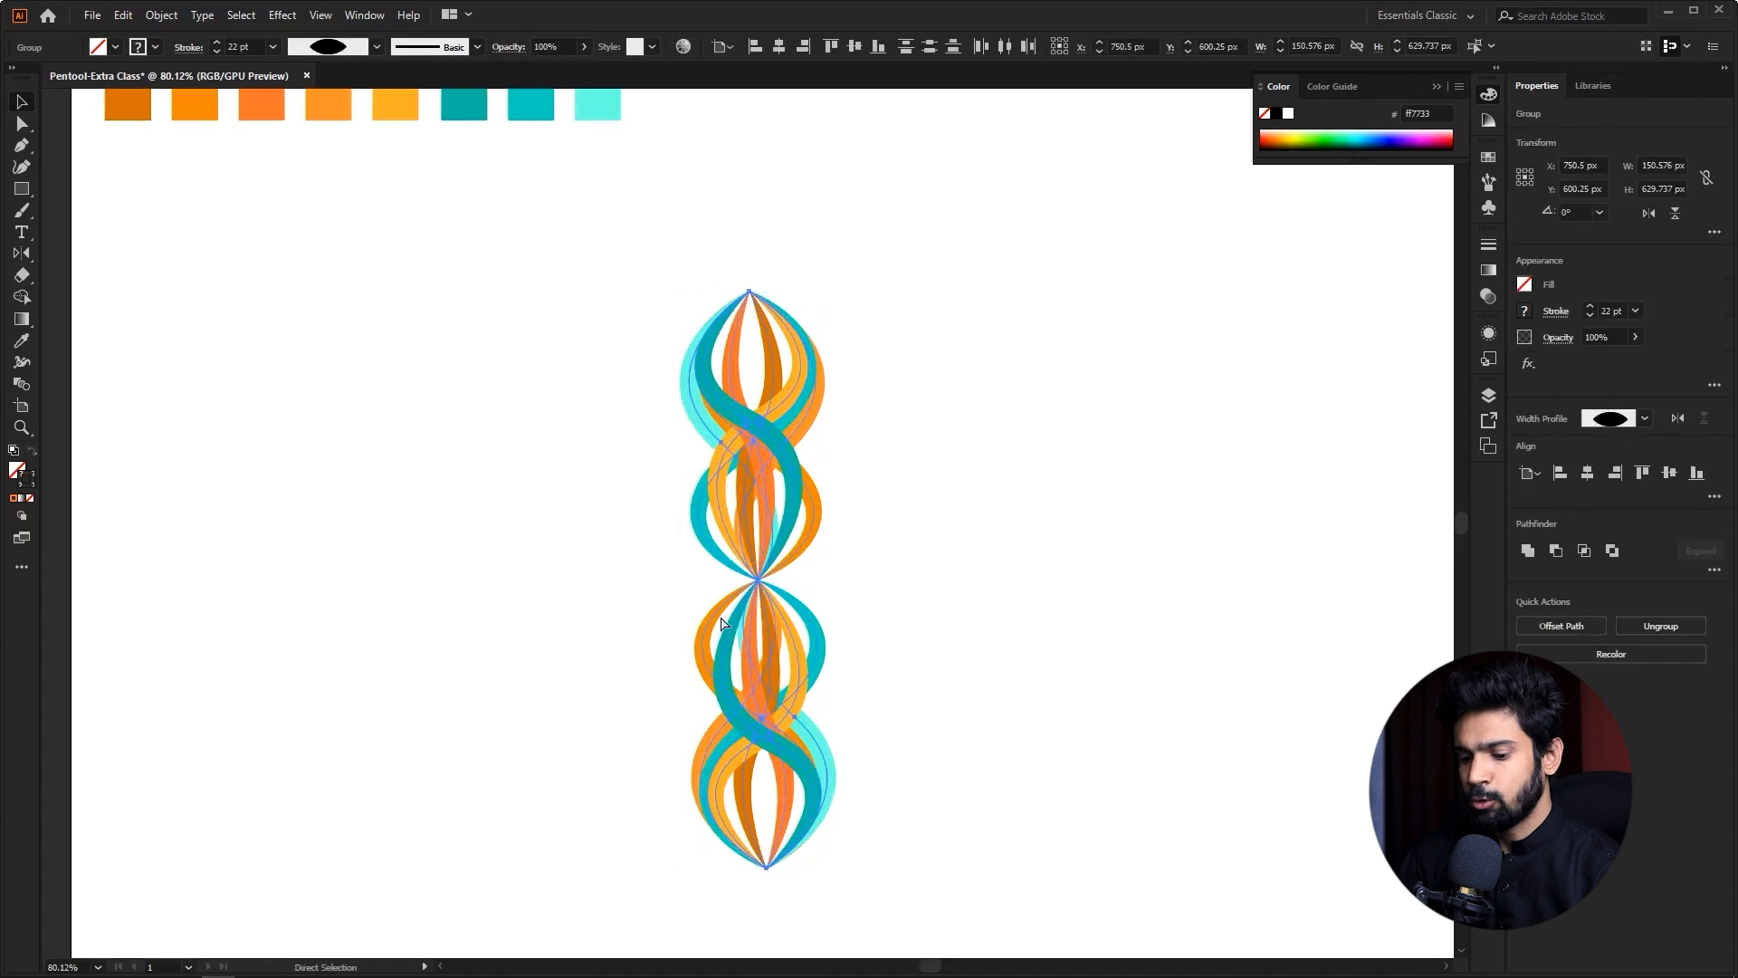
key("v")
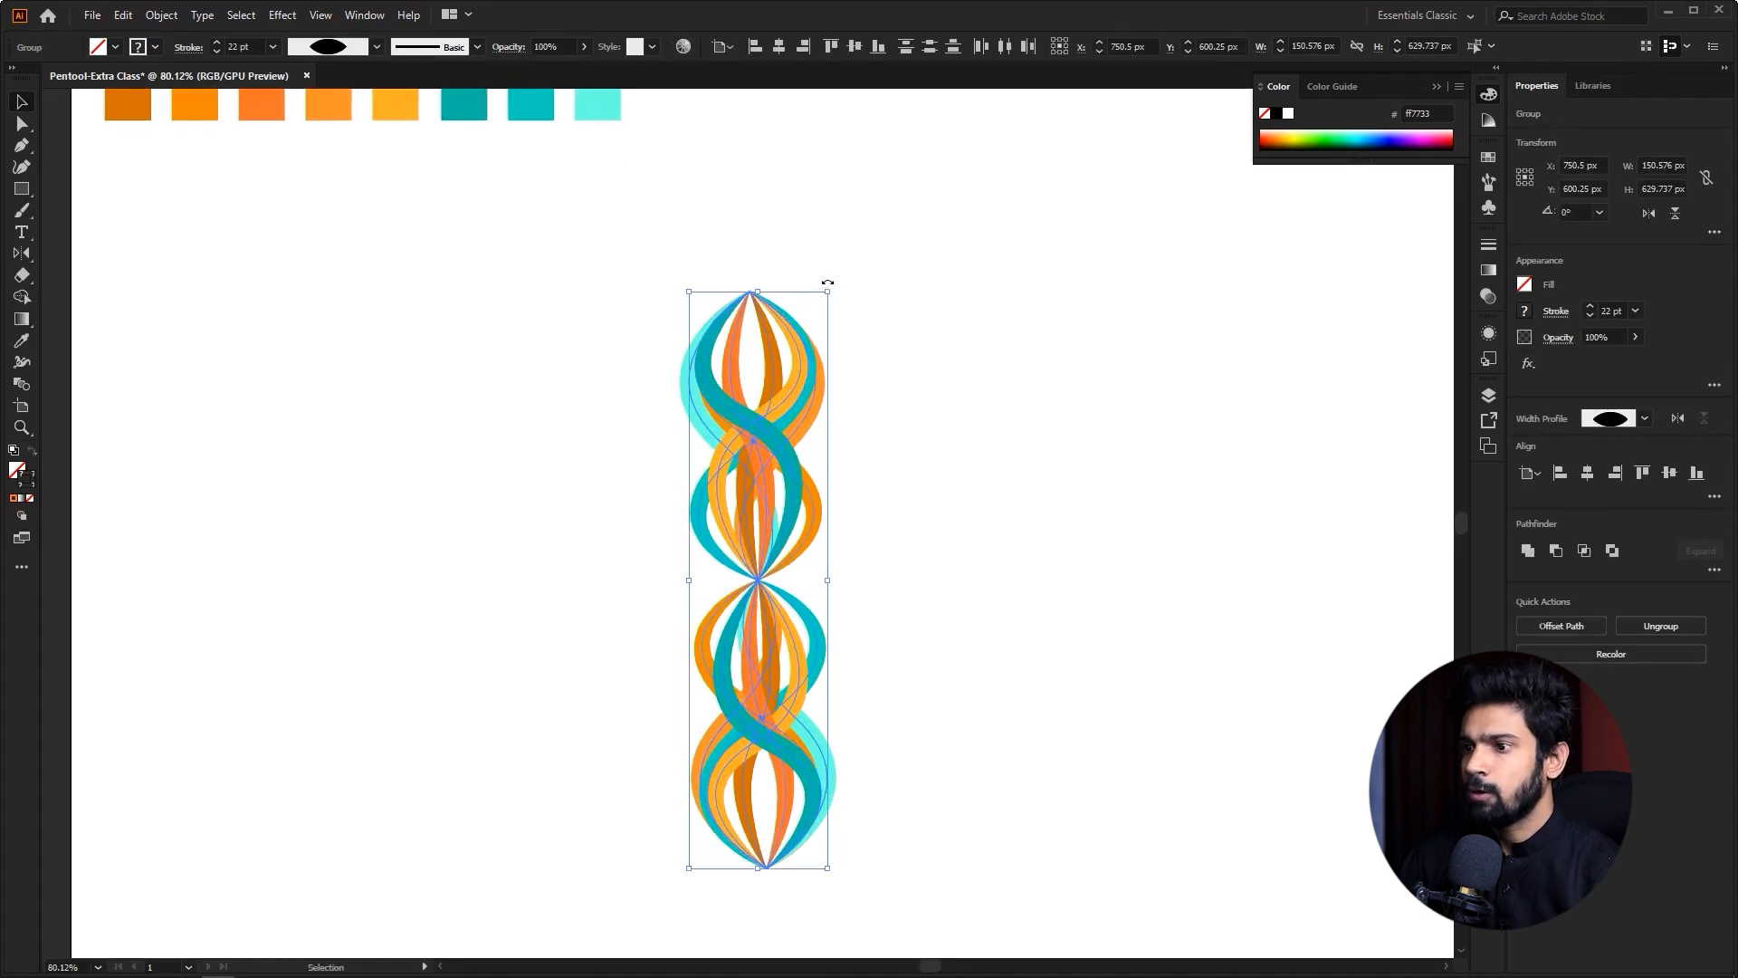
left_click(825, 278)
left_click(767, 437)
left_click(793, 642, "shift")
left_click_drag(824, 286, 568, 455)
left_click(970, 405)
- Select the whole cross and place a copy beside it at about X 1263.5 px and Y 600.25 px
key("z")
left_click_drag(1051, 538, 888, 679)
key("v")
left_click(802, 619)
left_click(681, 708)
left_click(772, 602)
left_click_drag(773, 601, 1218, 596)
left_click_drag(1014, 477, 563, 422)
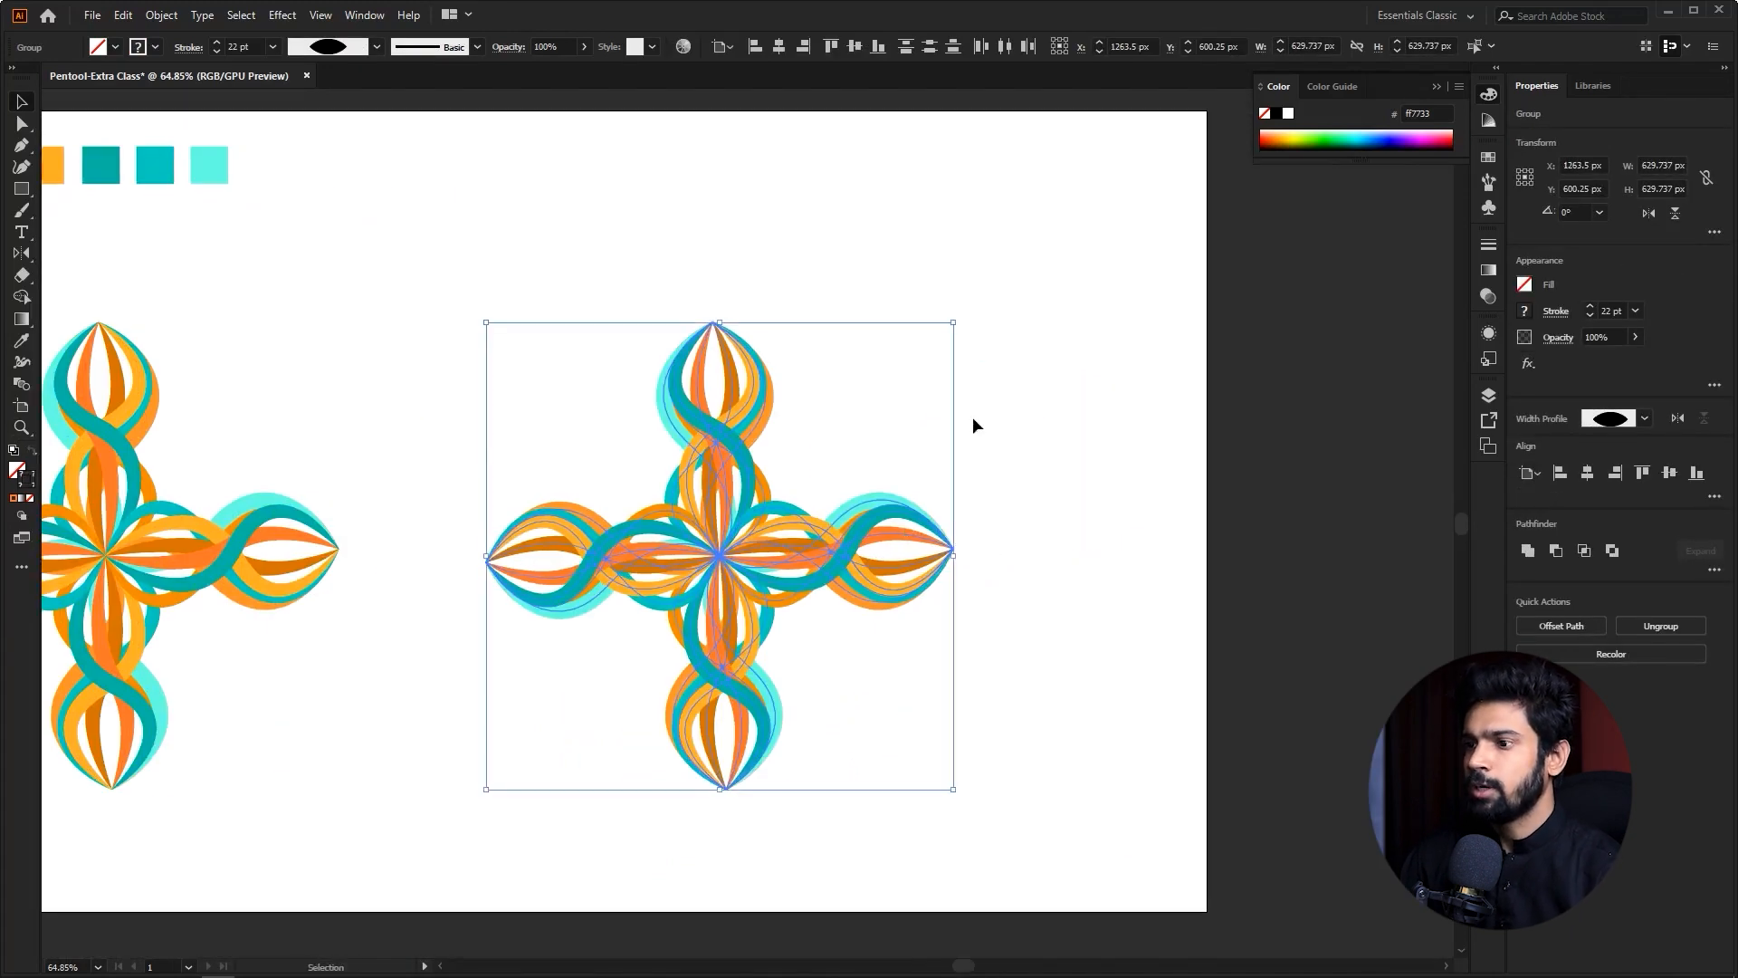
- Rotate a copy of the second cross 45° about its center to form an eight-petal flower
left_click_drag(958, 314, 811, 283)
left_click_drag(762, 283, 930, 374)
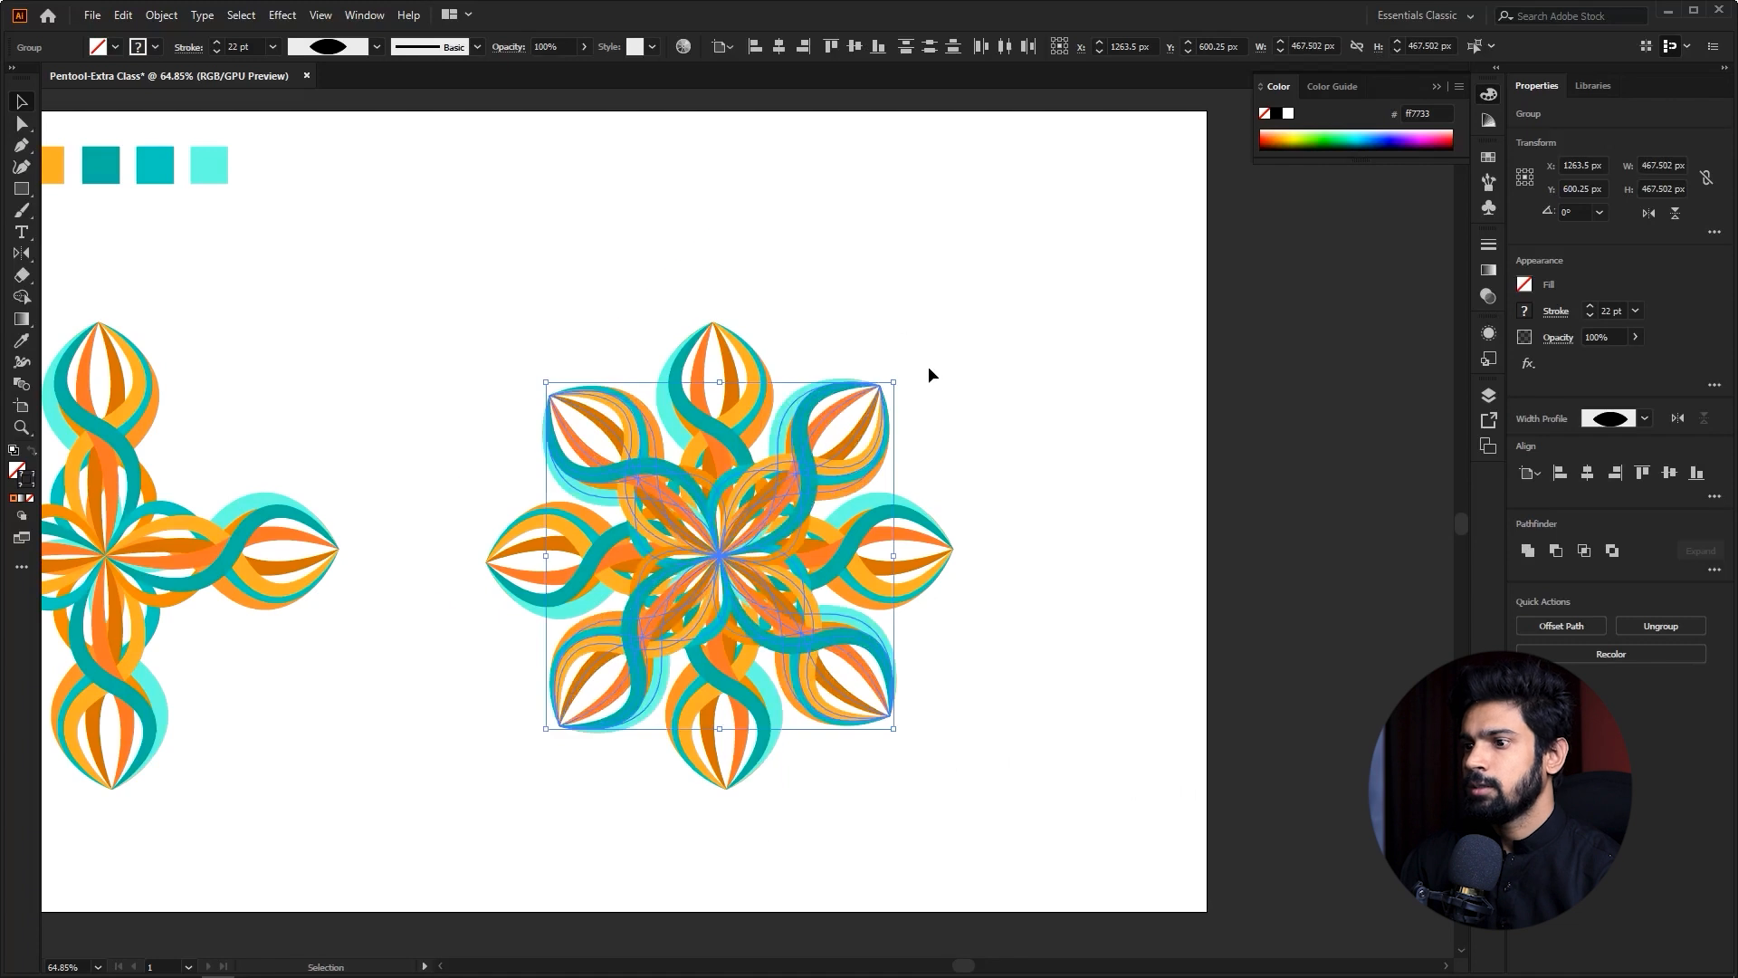
left_click(1079, 362)
- Draw a new, roughly square artboard below the first artboard
key("z")
left_click_drag(1095, 593, 1162, 582)
left_click_drag(952, 727, 798, 355)
key("v")
left_click(22, 406)
left_click_drag(436, 472, 769, 784)
key("v")
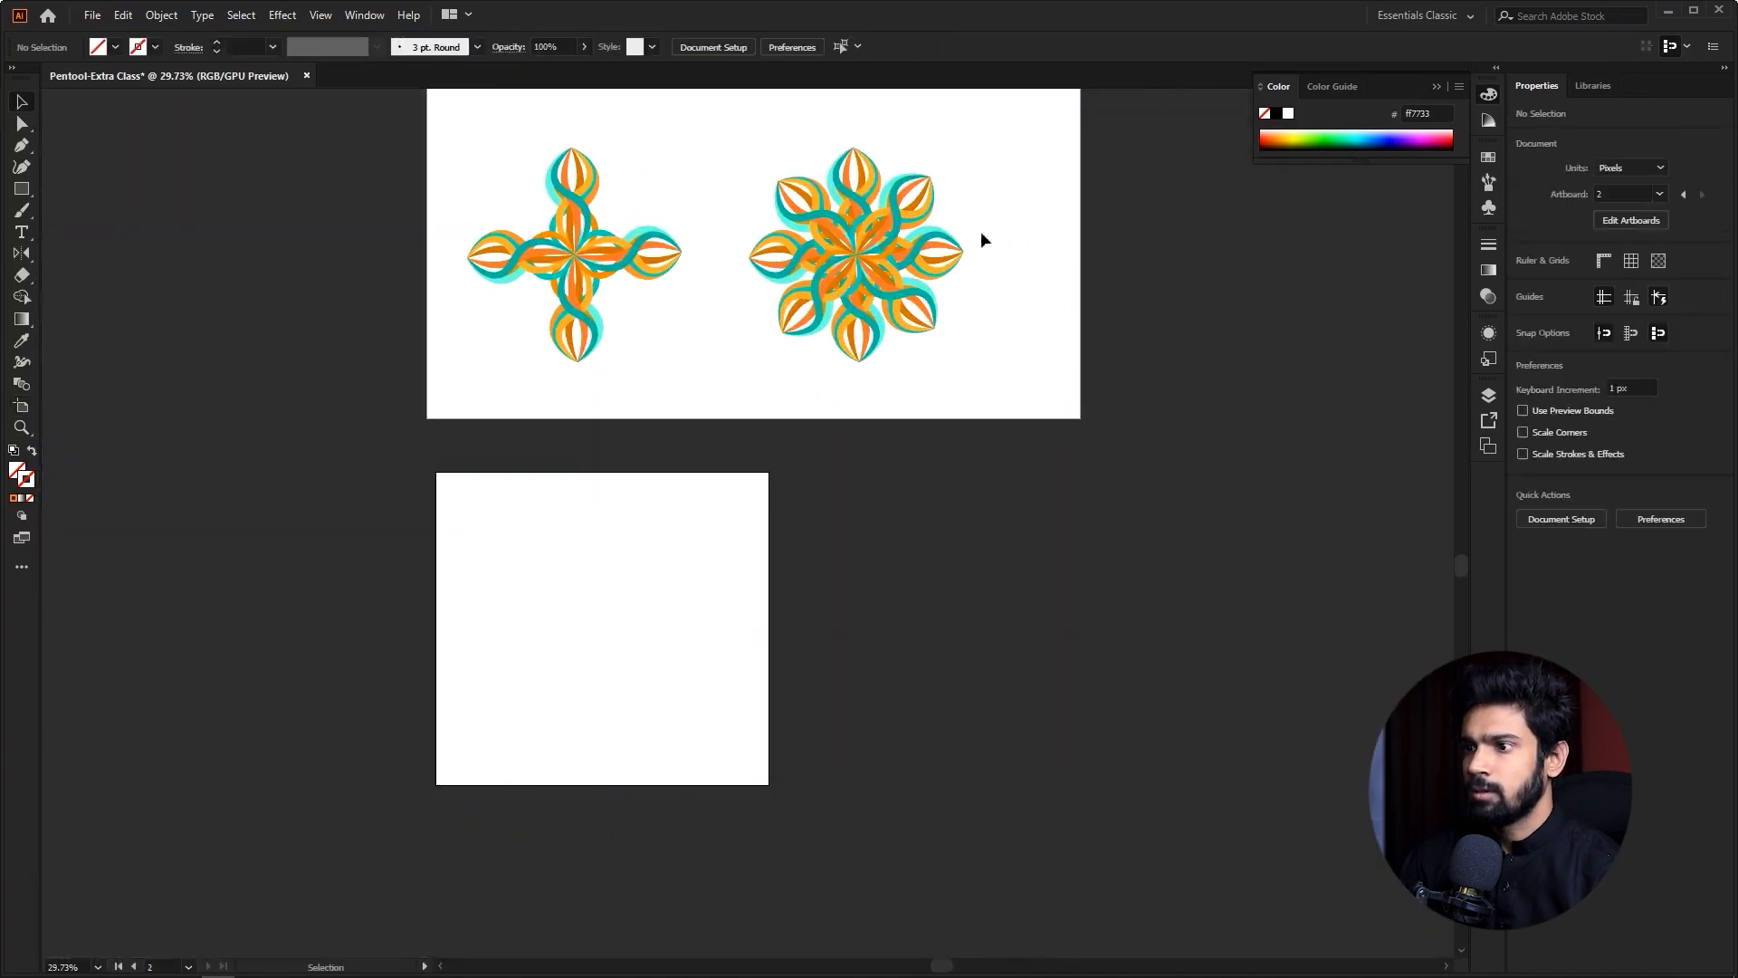
- Select all pieces of the eight-petal flower and group them
left_click(823, 330)
key("a")
key("ctrl+g")
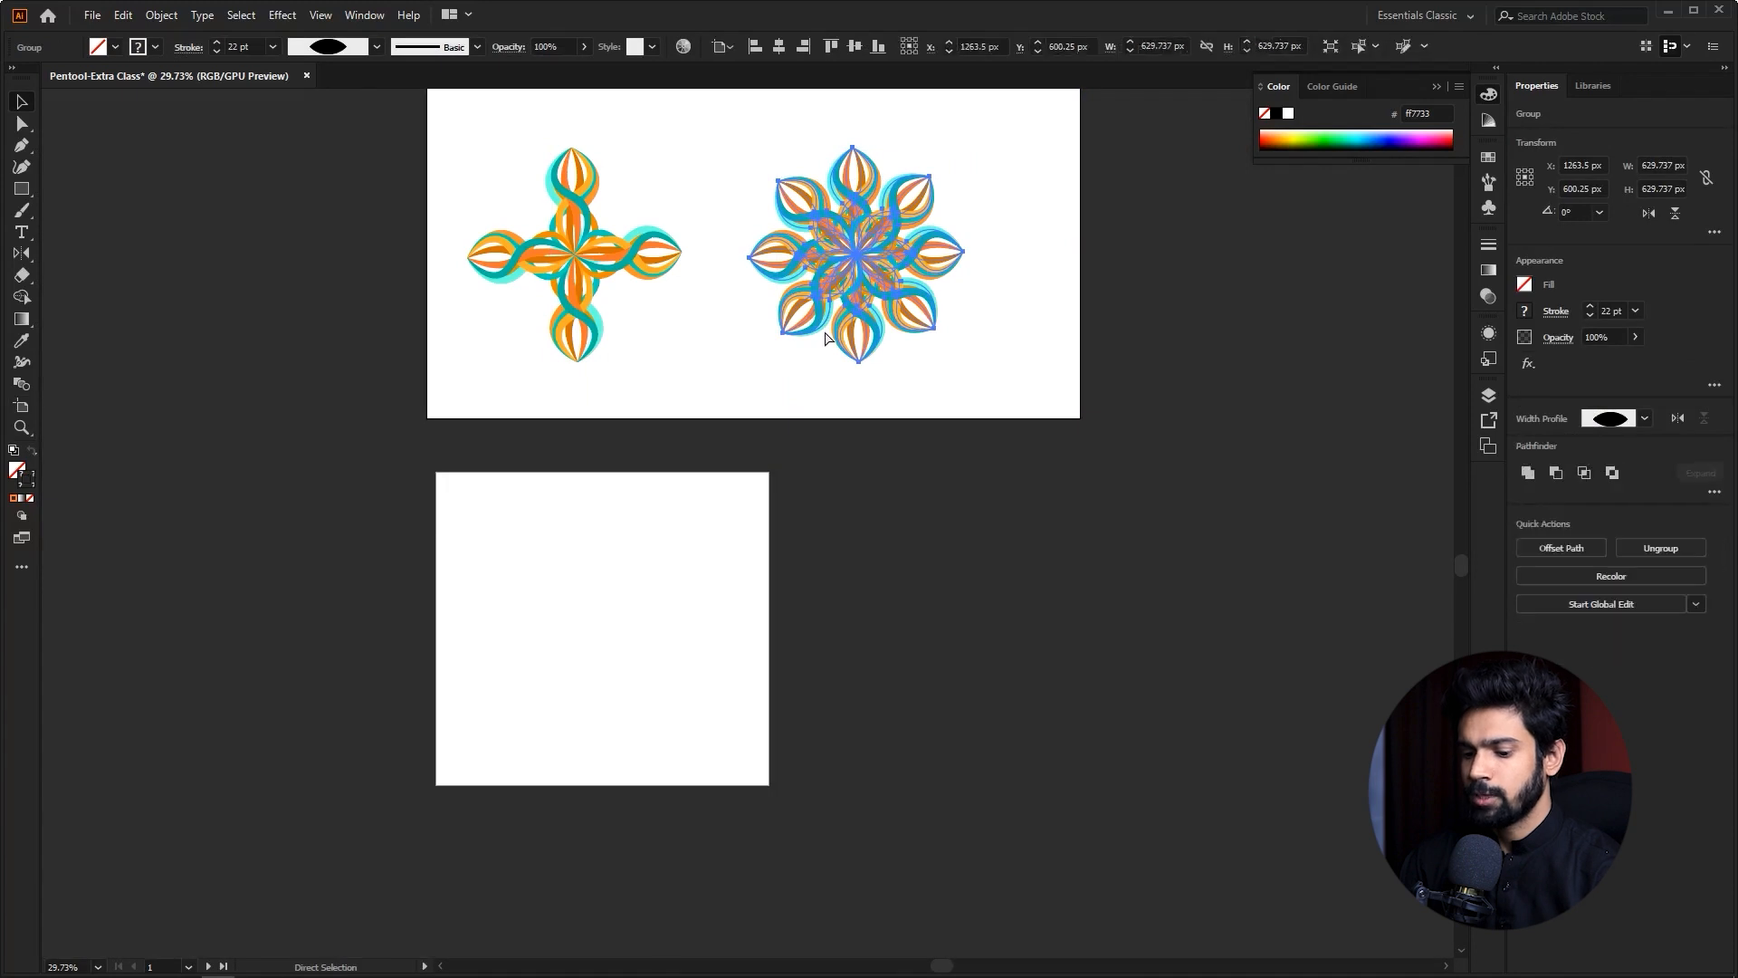
- Copy the grouped eight-petal flower and paste it onto the empty square artboard
left_click_drag(756, 538, 818, 462)
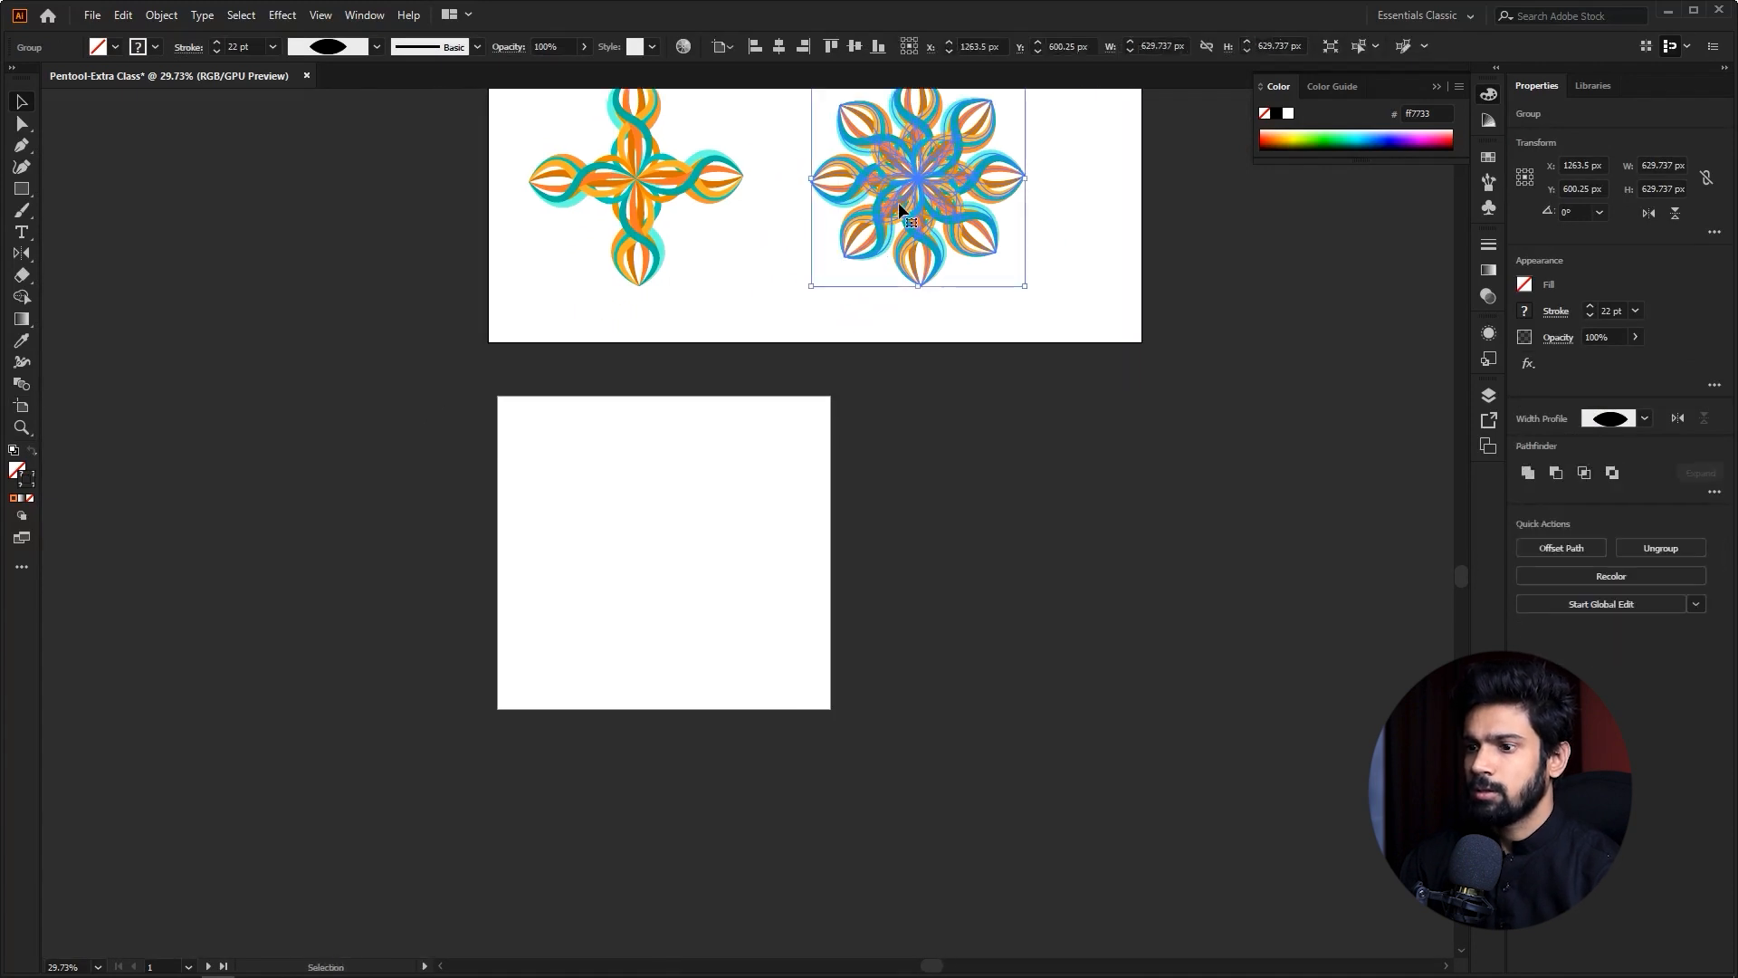
left_click_drag(898, 219, 645, 582)
key("ctrl+z")
left_click(647, 584)
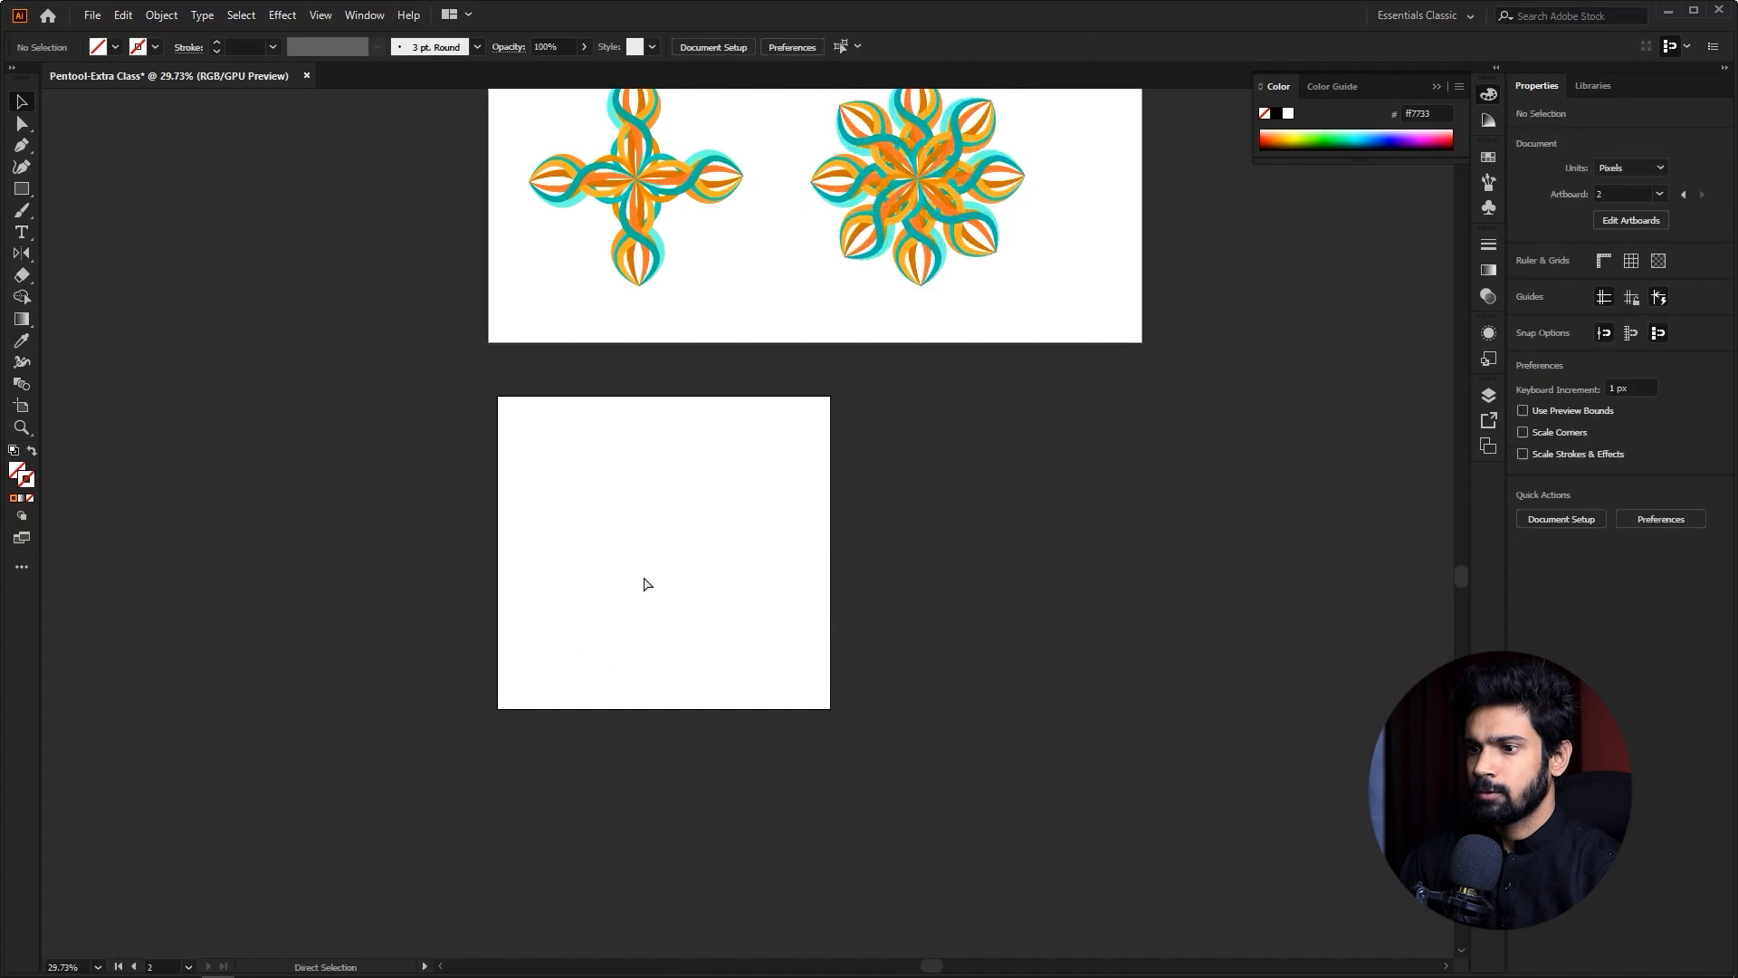
key("ctrl+v")
left_click_drag(941, 576, 677, 531)
- Align the pasted flower to the vertical center of the square artboard
key("z")
left_click_drag(732, 559, 973, 600)
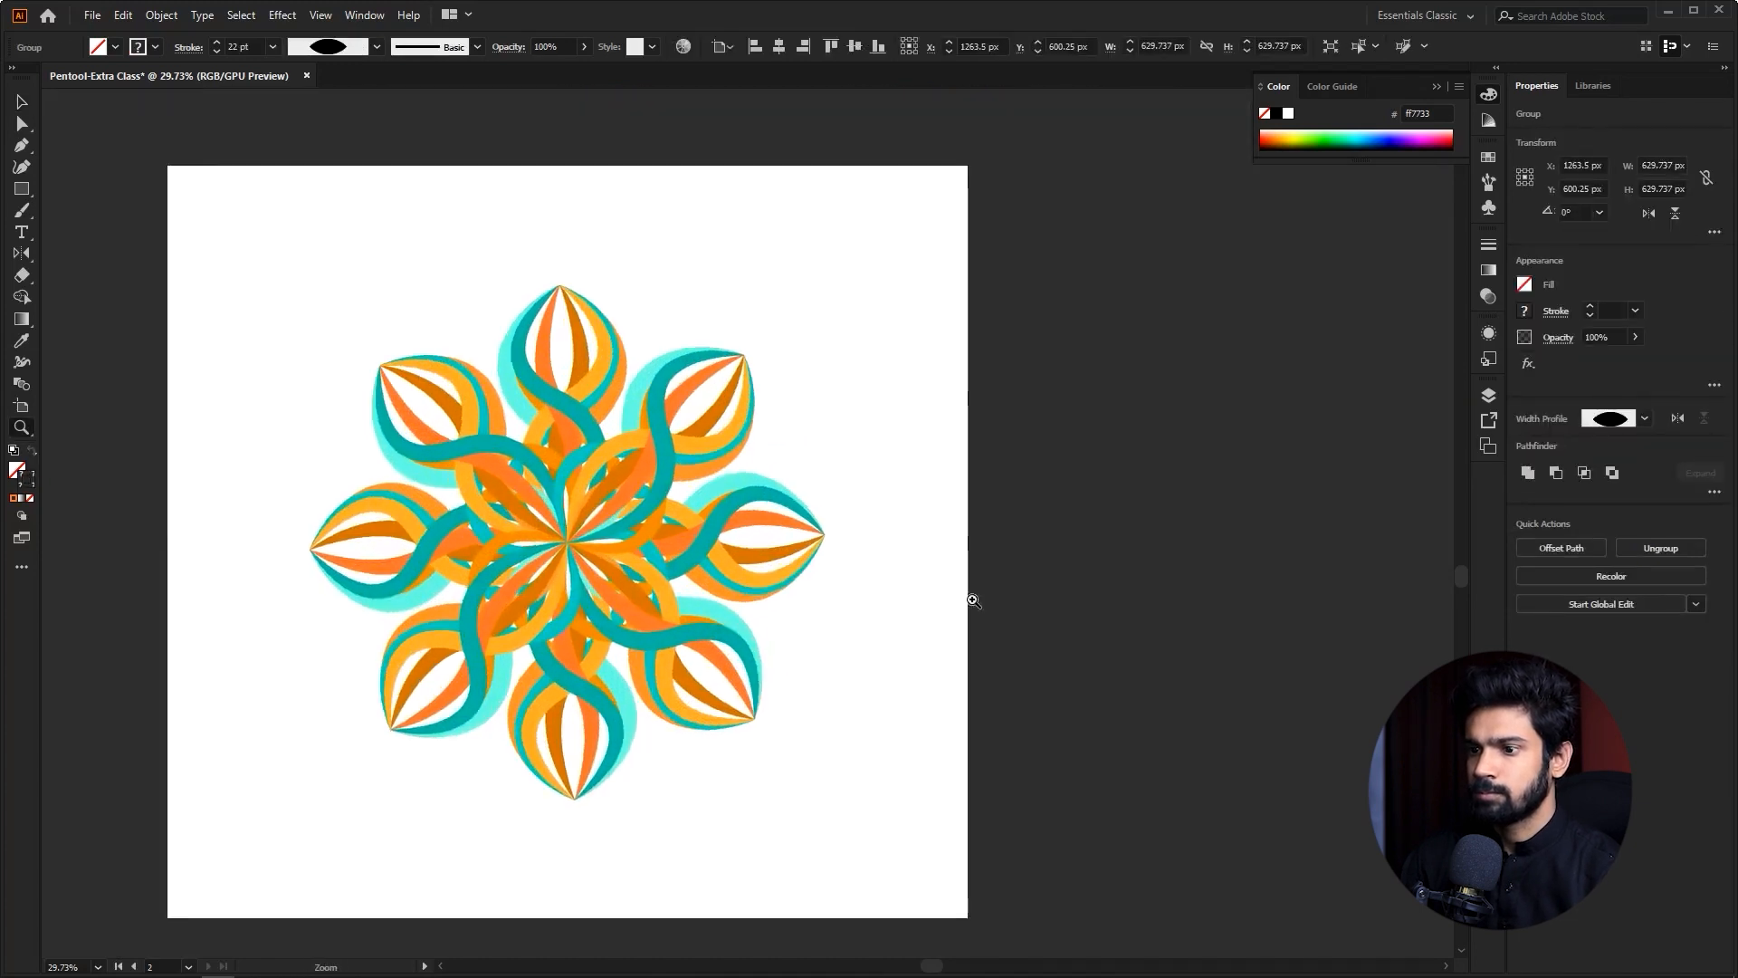
key("v")
left_click(850, 50)
left_click(970, 327)
left_click_drag(847, 421, 1019, 386)
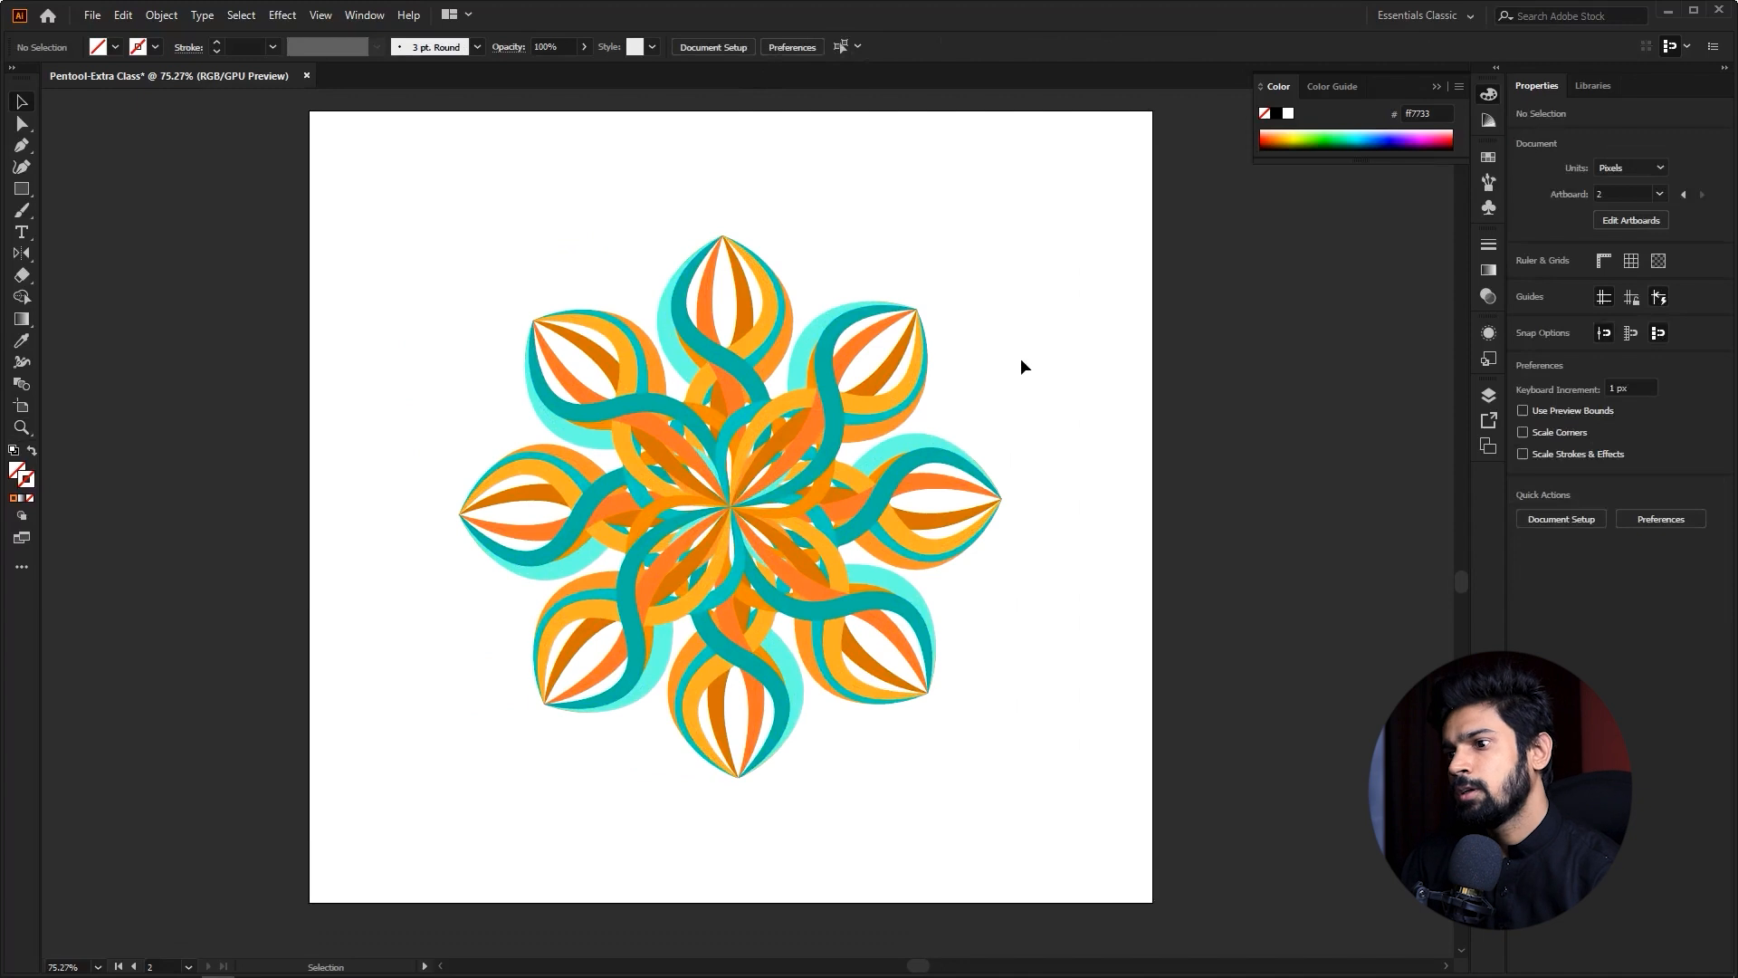
- Examine the finished eight-petal flower and its overlapping petals up close and as a whole
key("z")
left_click_drag(831, 587, 914, 601)
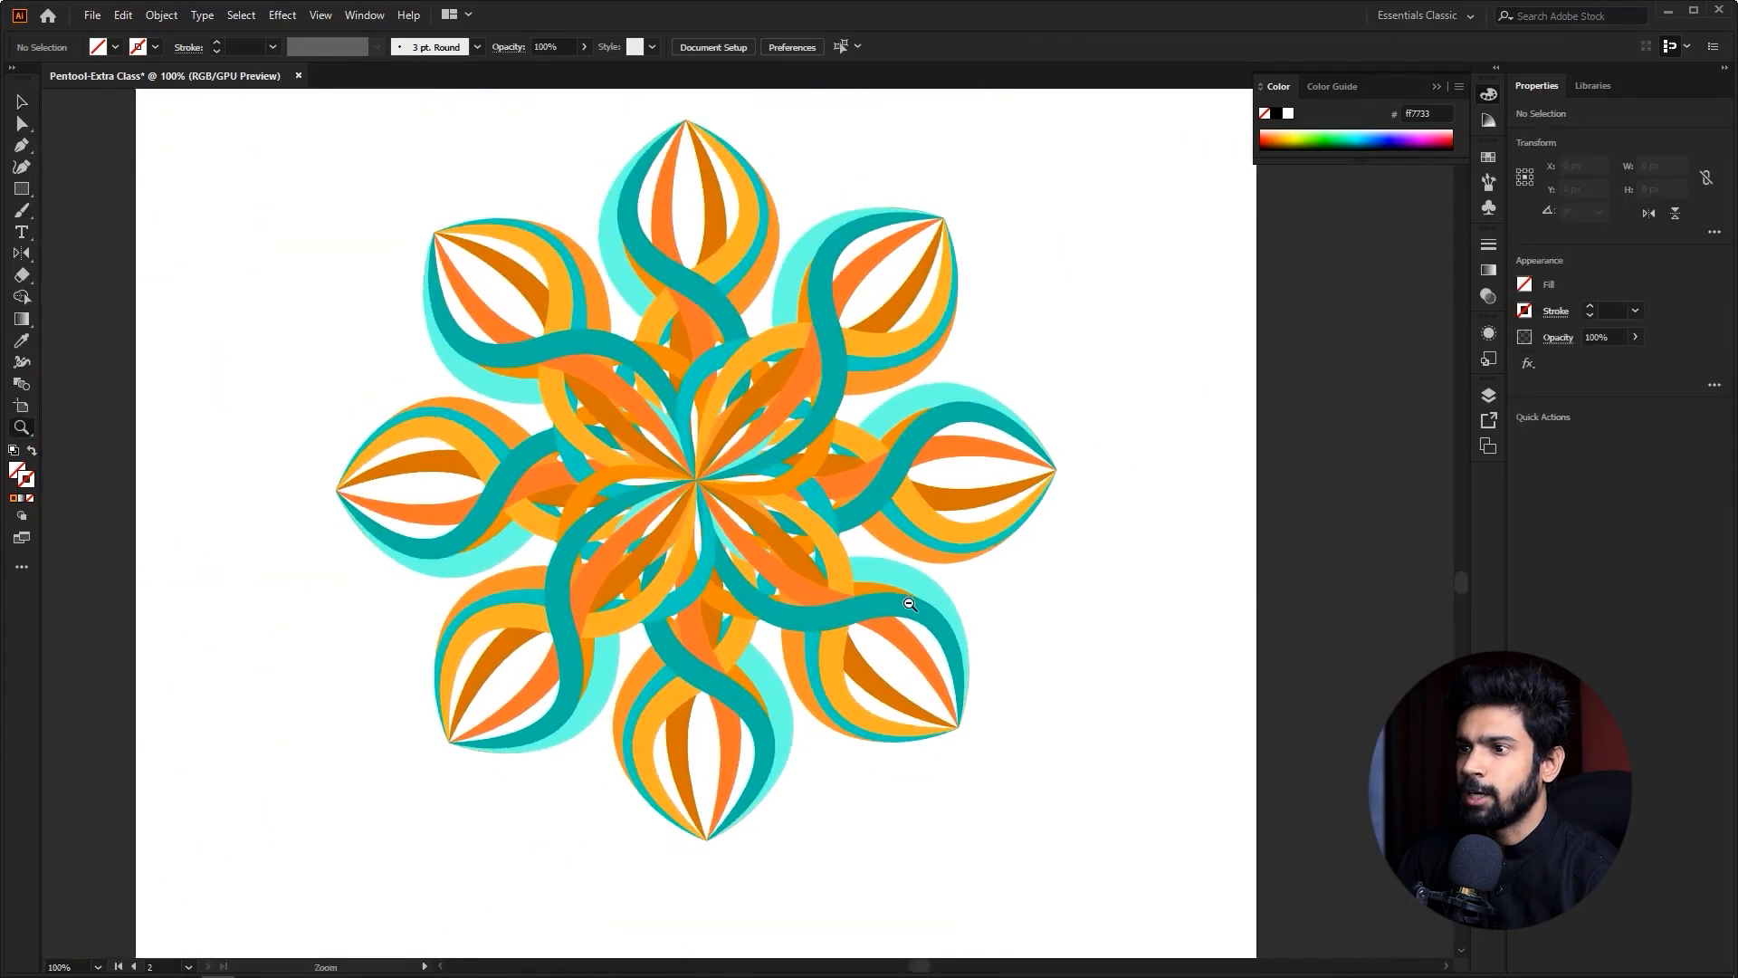
left_click_drag(952, 524, 927, 582)
key("v")
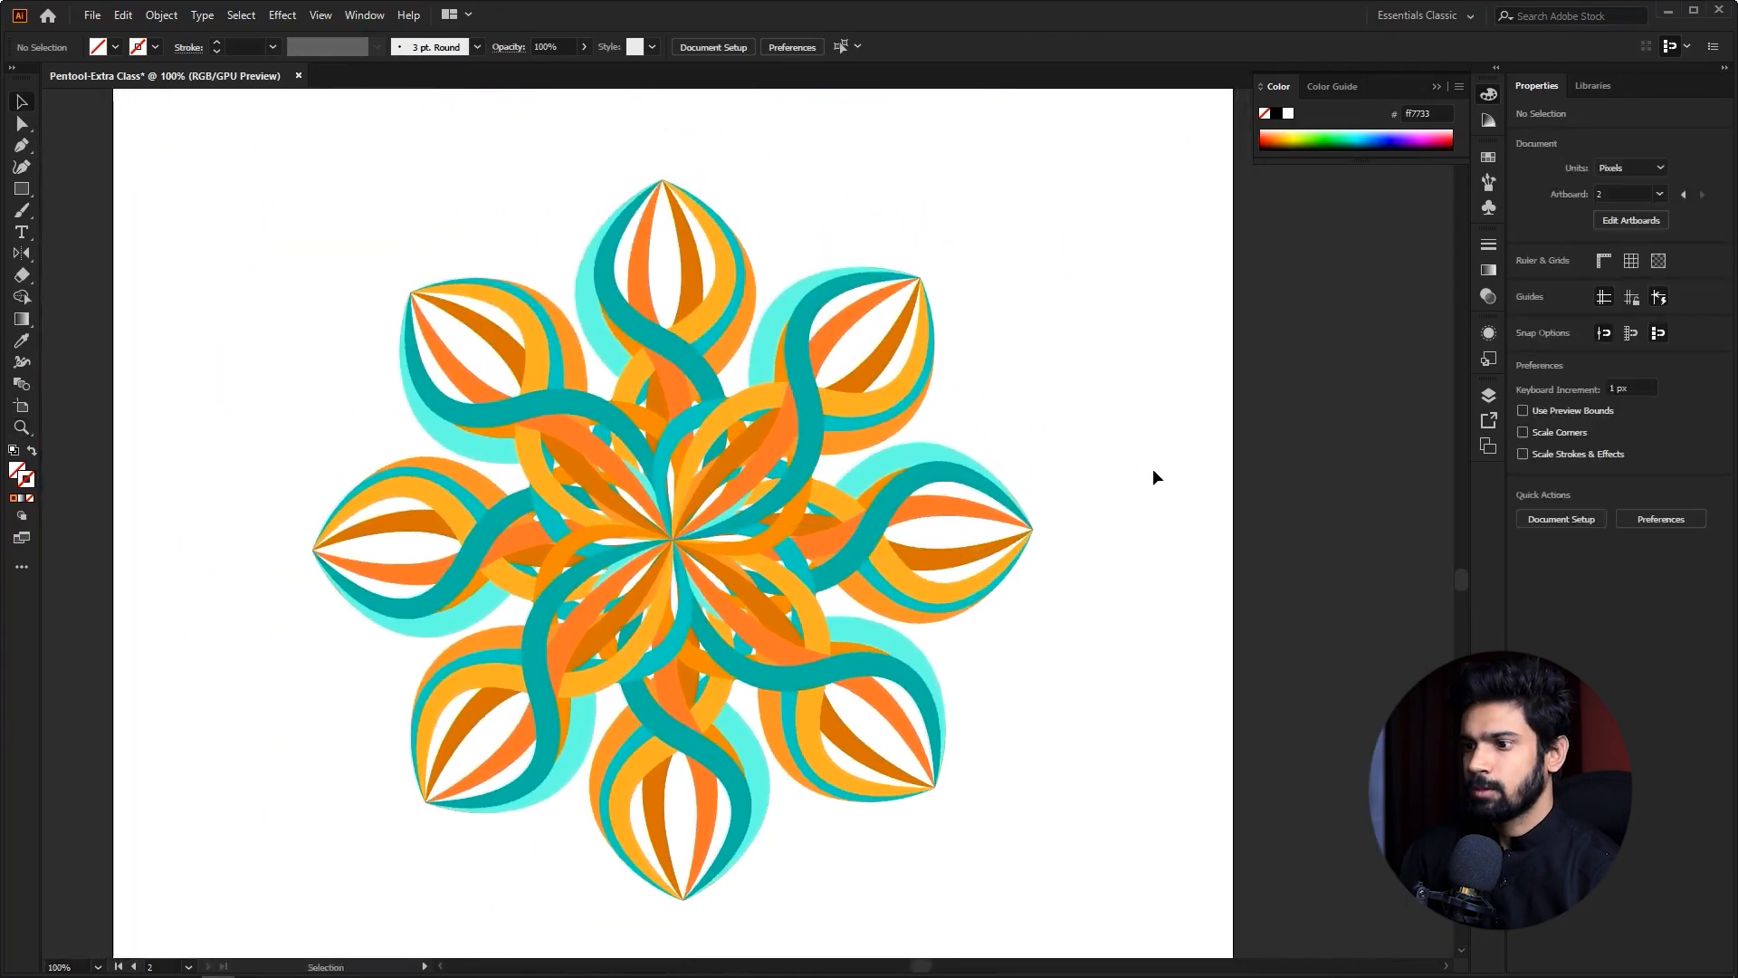
key("z")
left_click_drag(1155, 469, 1078, 474)
left_click_drag(924, 548, 990, 528)
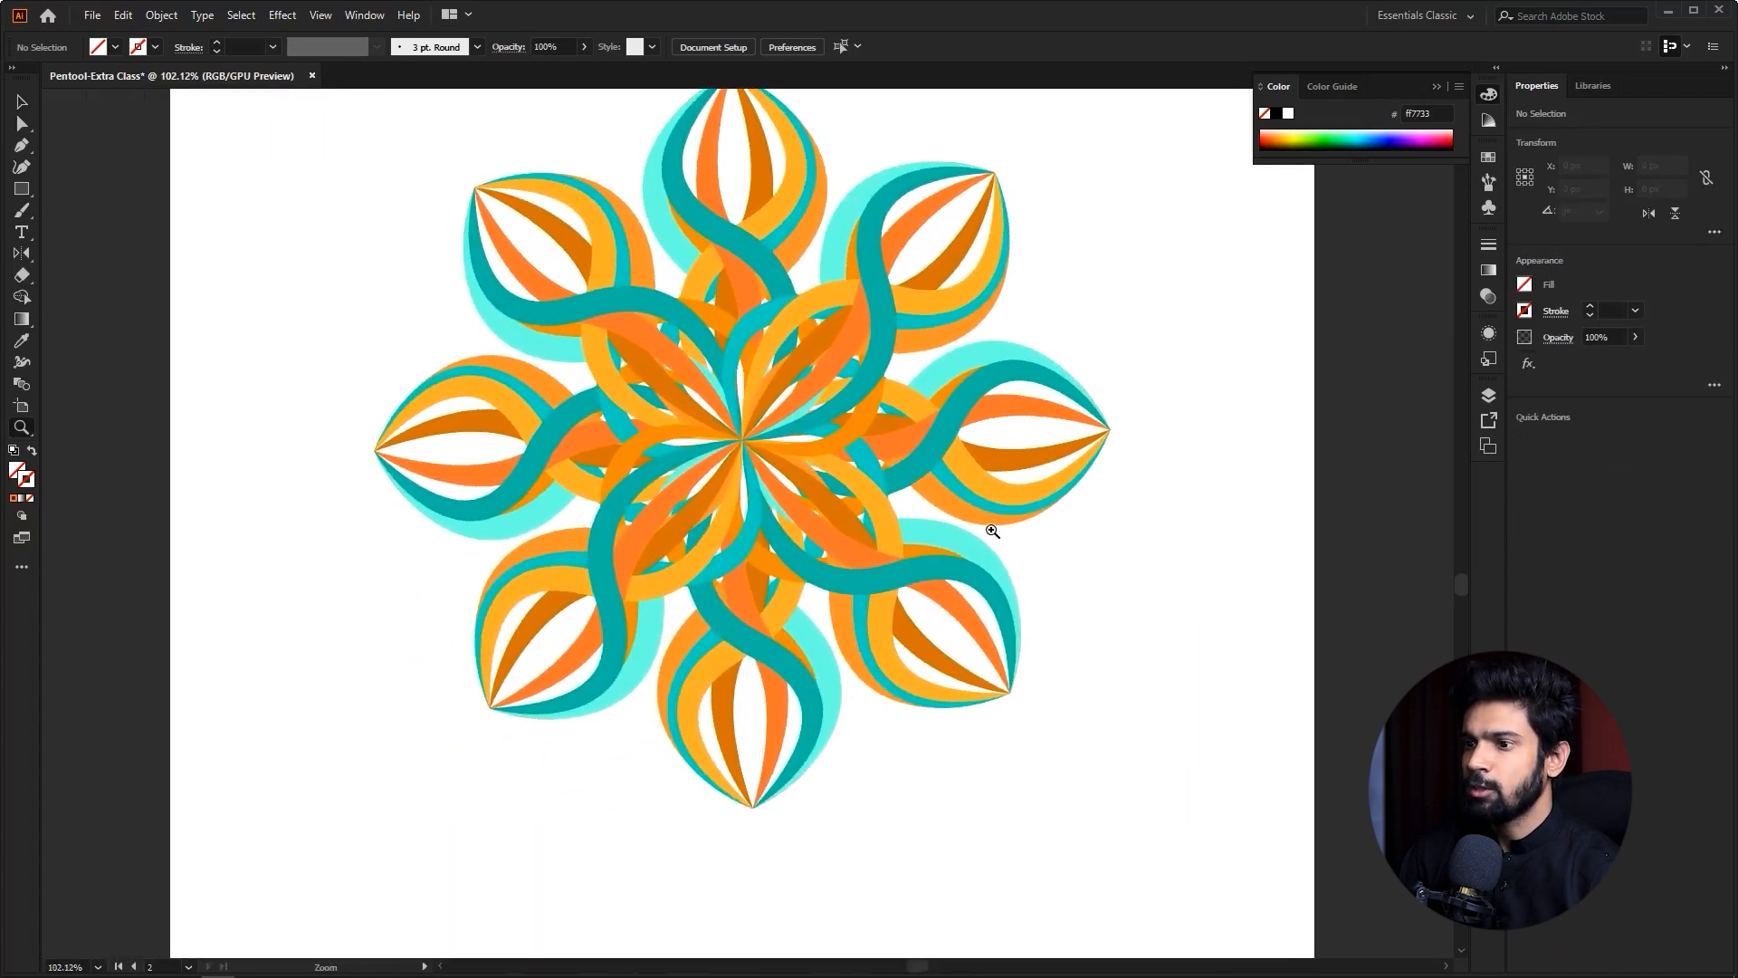
left_click_drag(1099, 468, 985, 469)
left_click_drag(1058, 382, 941, 471)
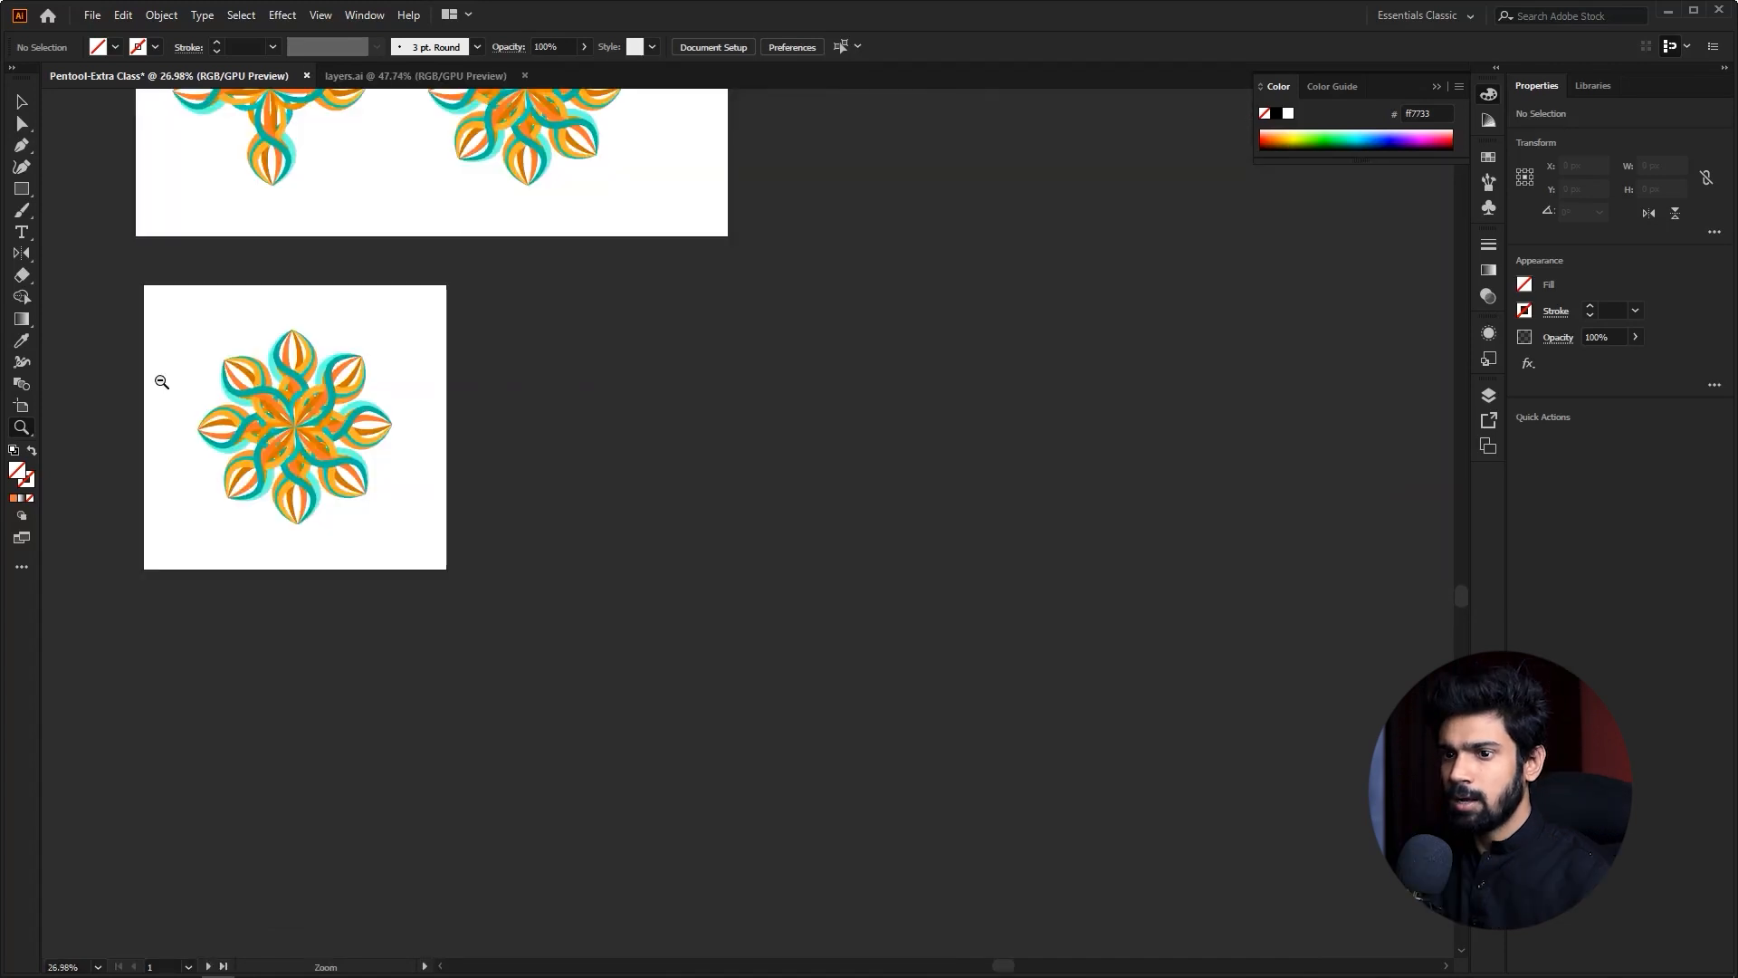
- Draw a third artboard beside the square artboard that holds the flower
left_click_drag(322, 283, 400, 388)
left_click_drag(431, 270, 562, 296)
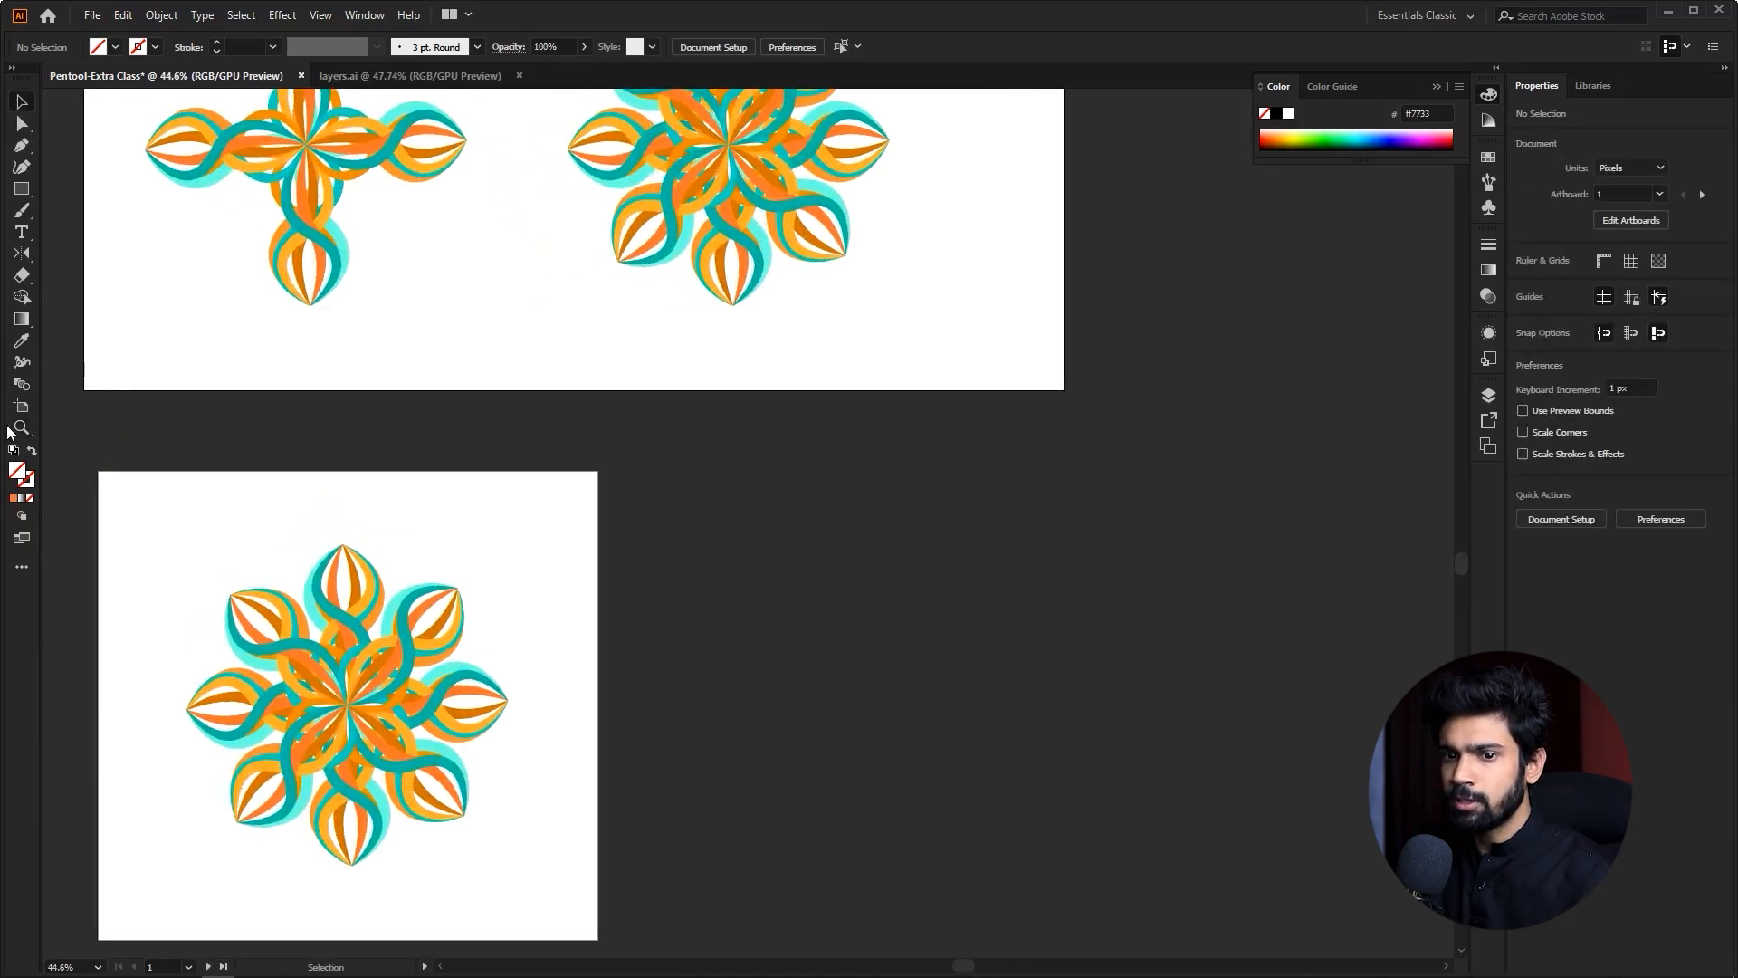
key("shift+o")
left_click_drag(627, 462, 910, 823)
key("Escape")
- Copy a horizontal twisted arm from the cross and paste it onto the third artboard
scroll(597, 497, "up", 3)
scroll(597, 497, "left", 3)
left_click(473, 345)
left_click_drag(938, 687, 773, 427)
left_click_drag(740, 529, 828, 624)
left_click_drag(819, 645, 819, 555)
key("ctrl+v")
left_click_drag(693, 474, 780, 474)
left_click(749, 355)
left_click_drag(852, 537, 700, 444)
- Try enlarging the pasted twisted group to about 765 px wide and 335 px tall
left_click(688, 416)
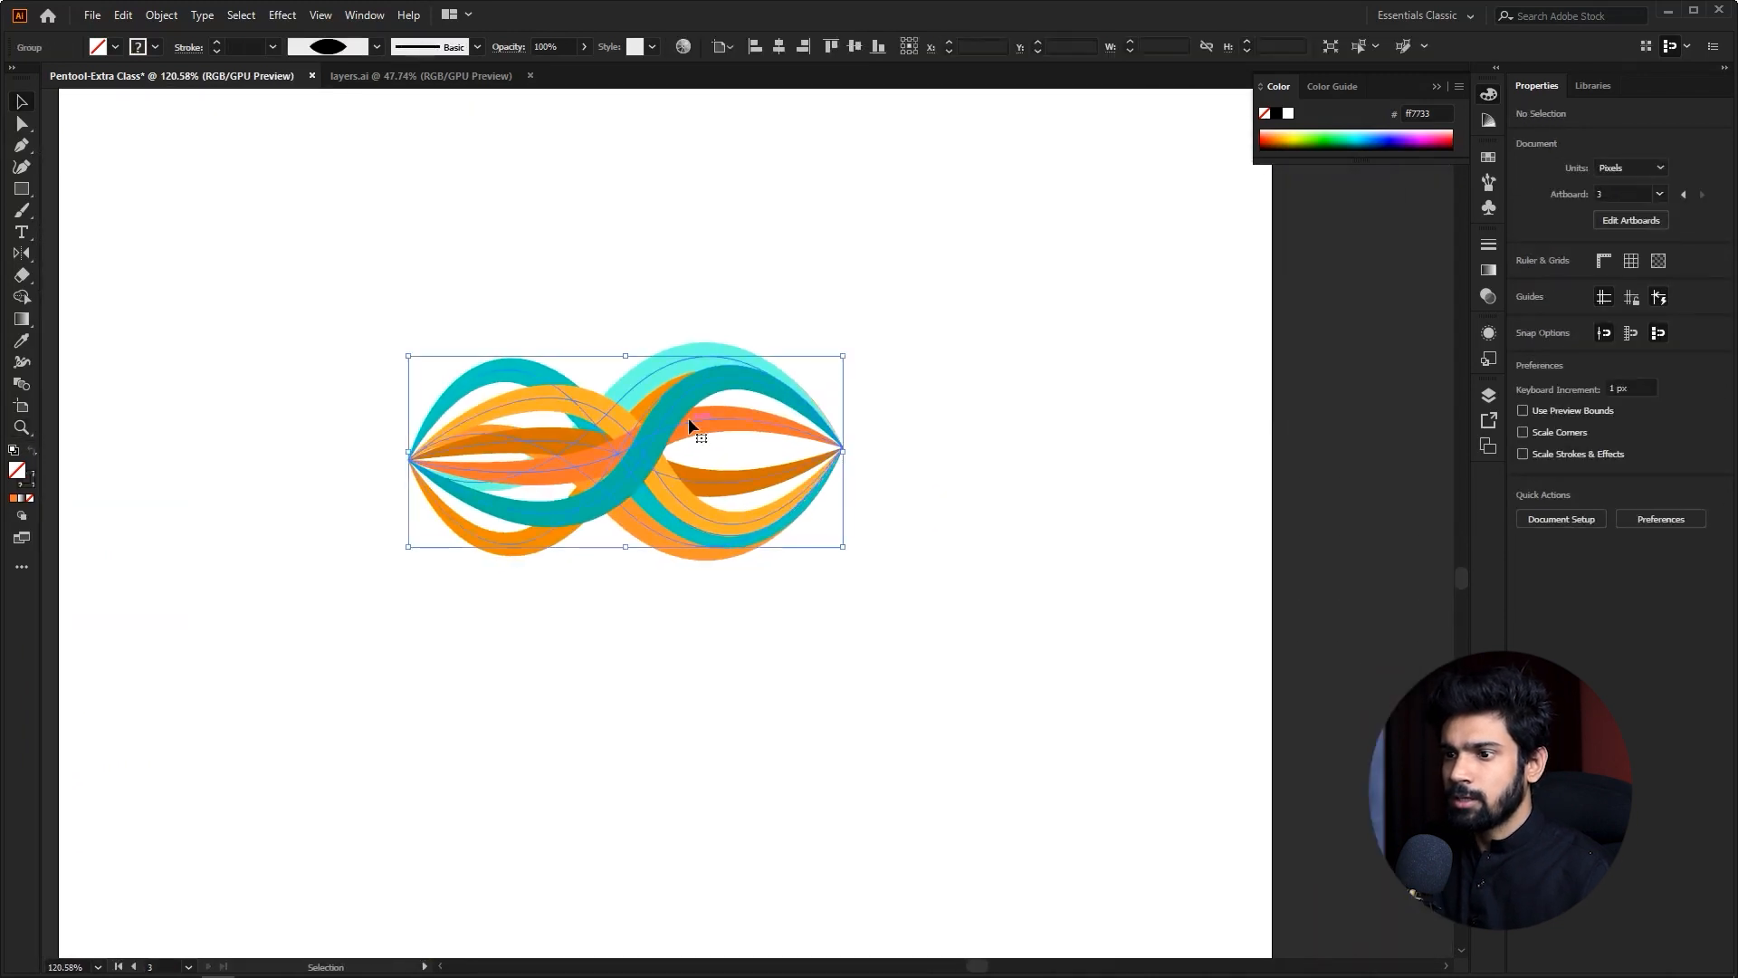
left_click_drag(840, 360, 1154, 220)
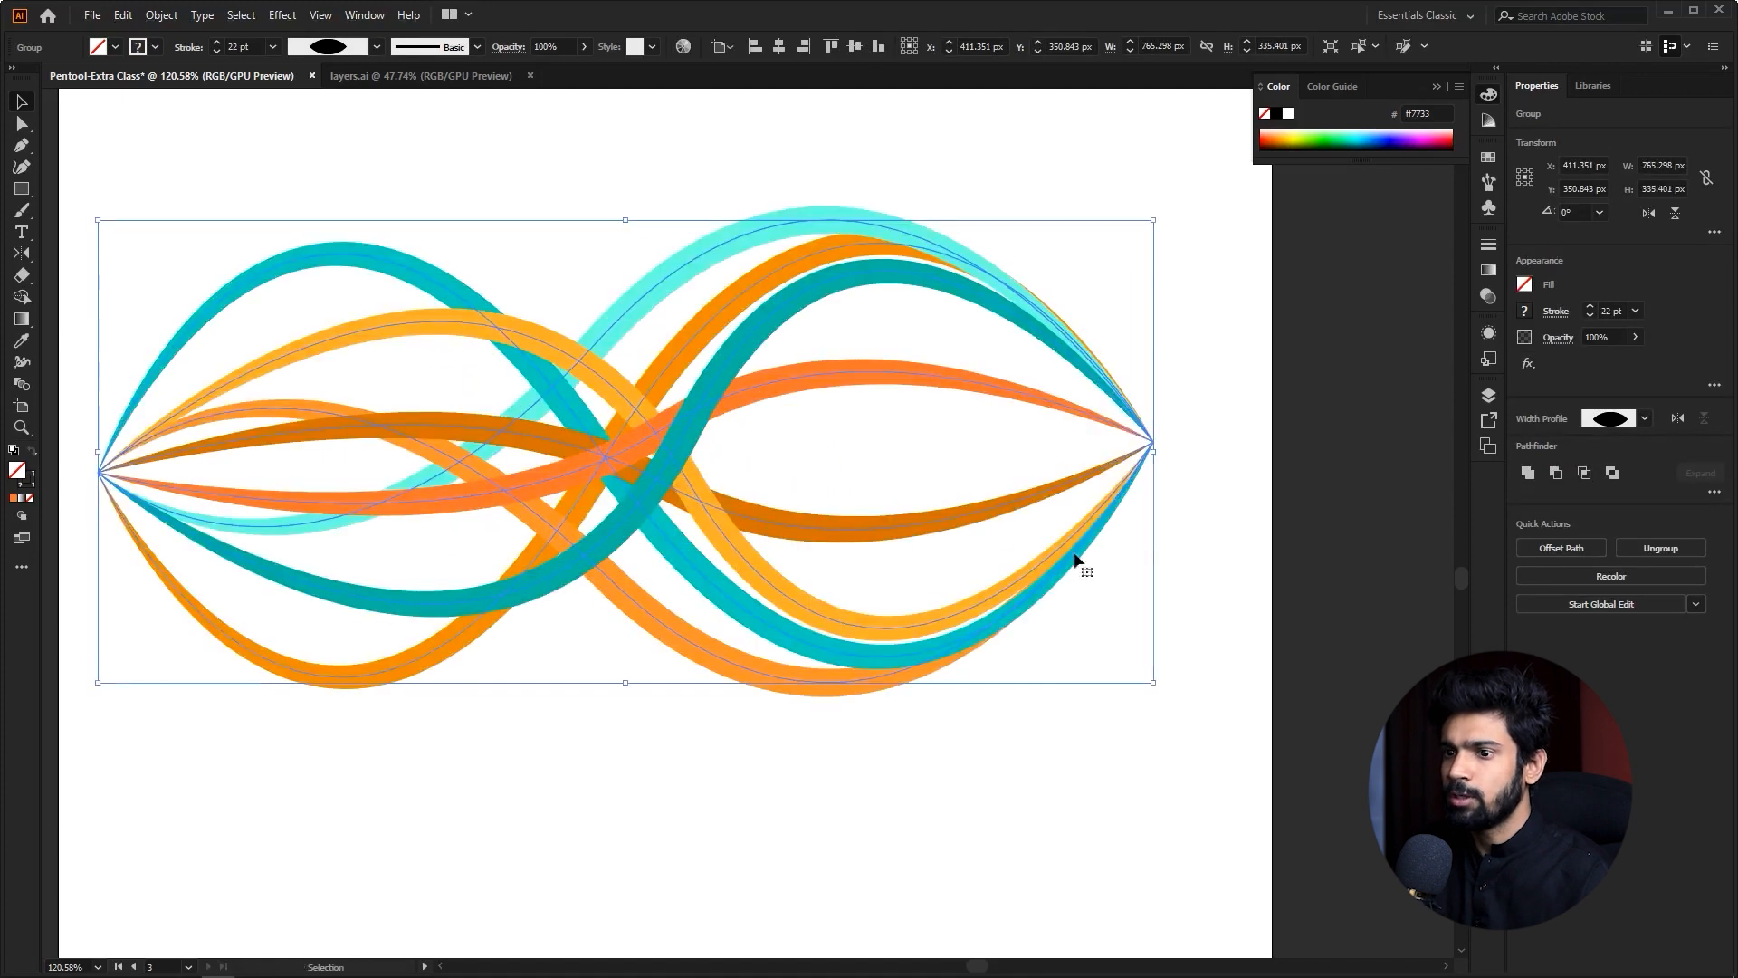
key("ctrl+z")
key("ctrl+z")
- Rotate the horizontal twisted group about 45° counterclockwise so that it stands diagonally
left_click_drag(702, 357, 864, 337)
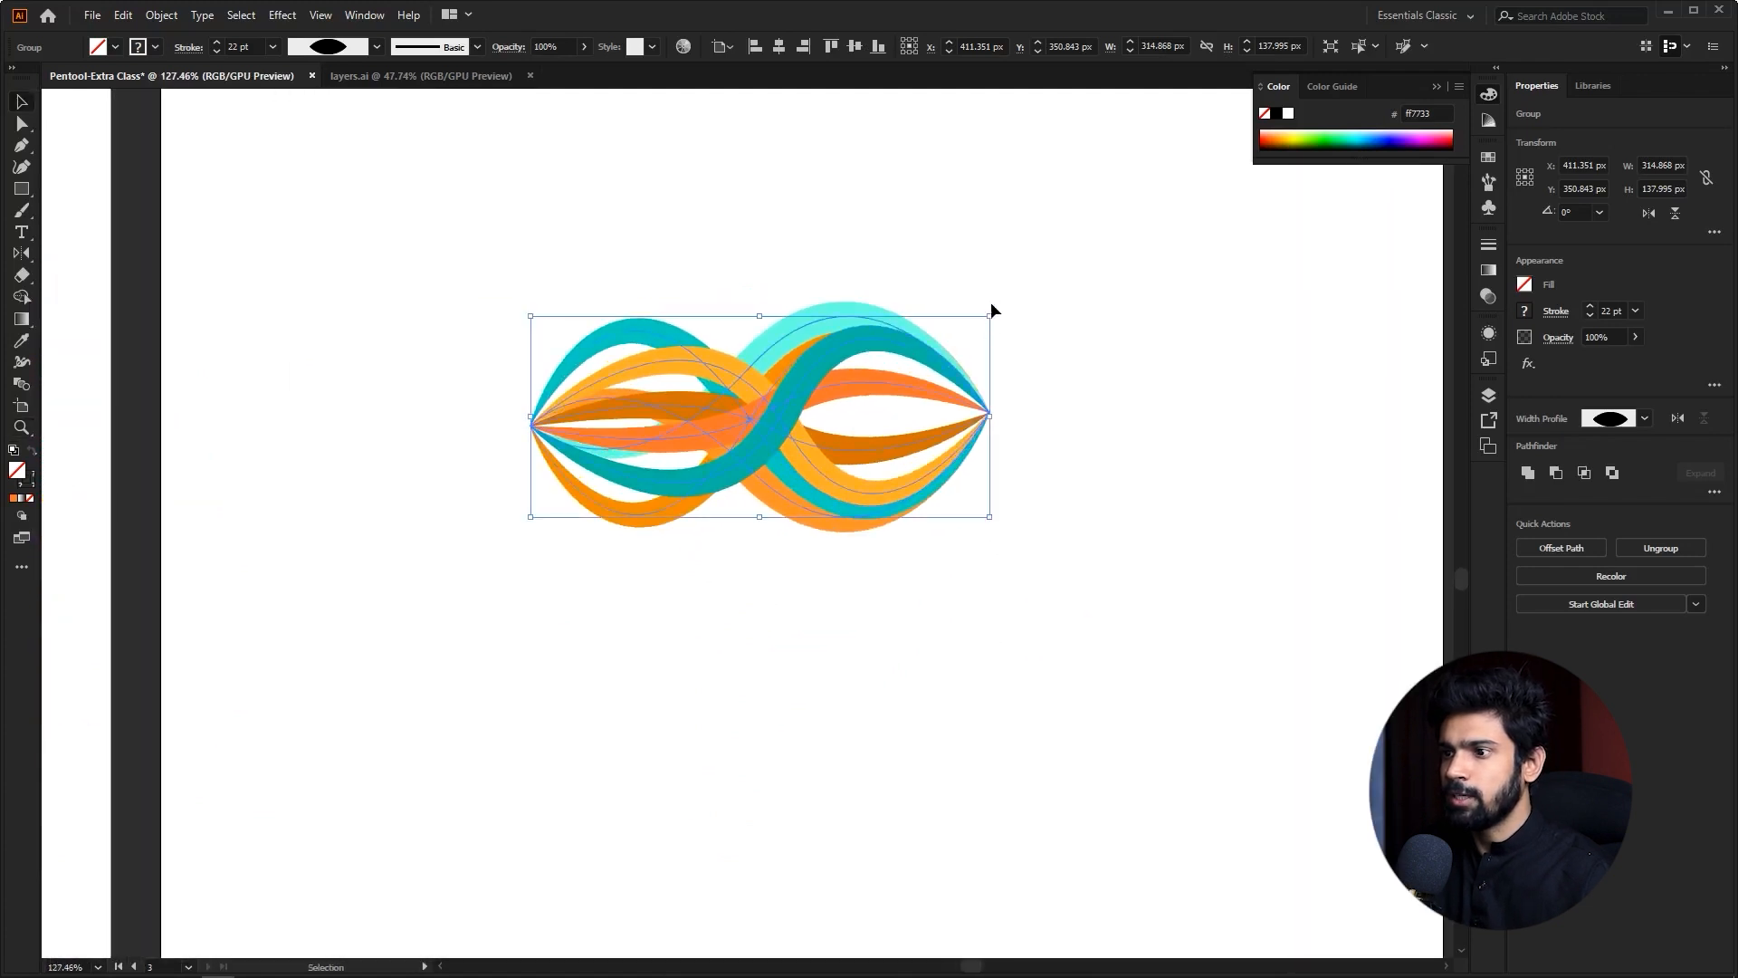
left_click(996, 307)
left_click(964, 358)
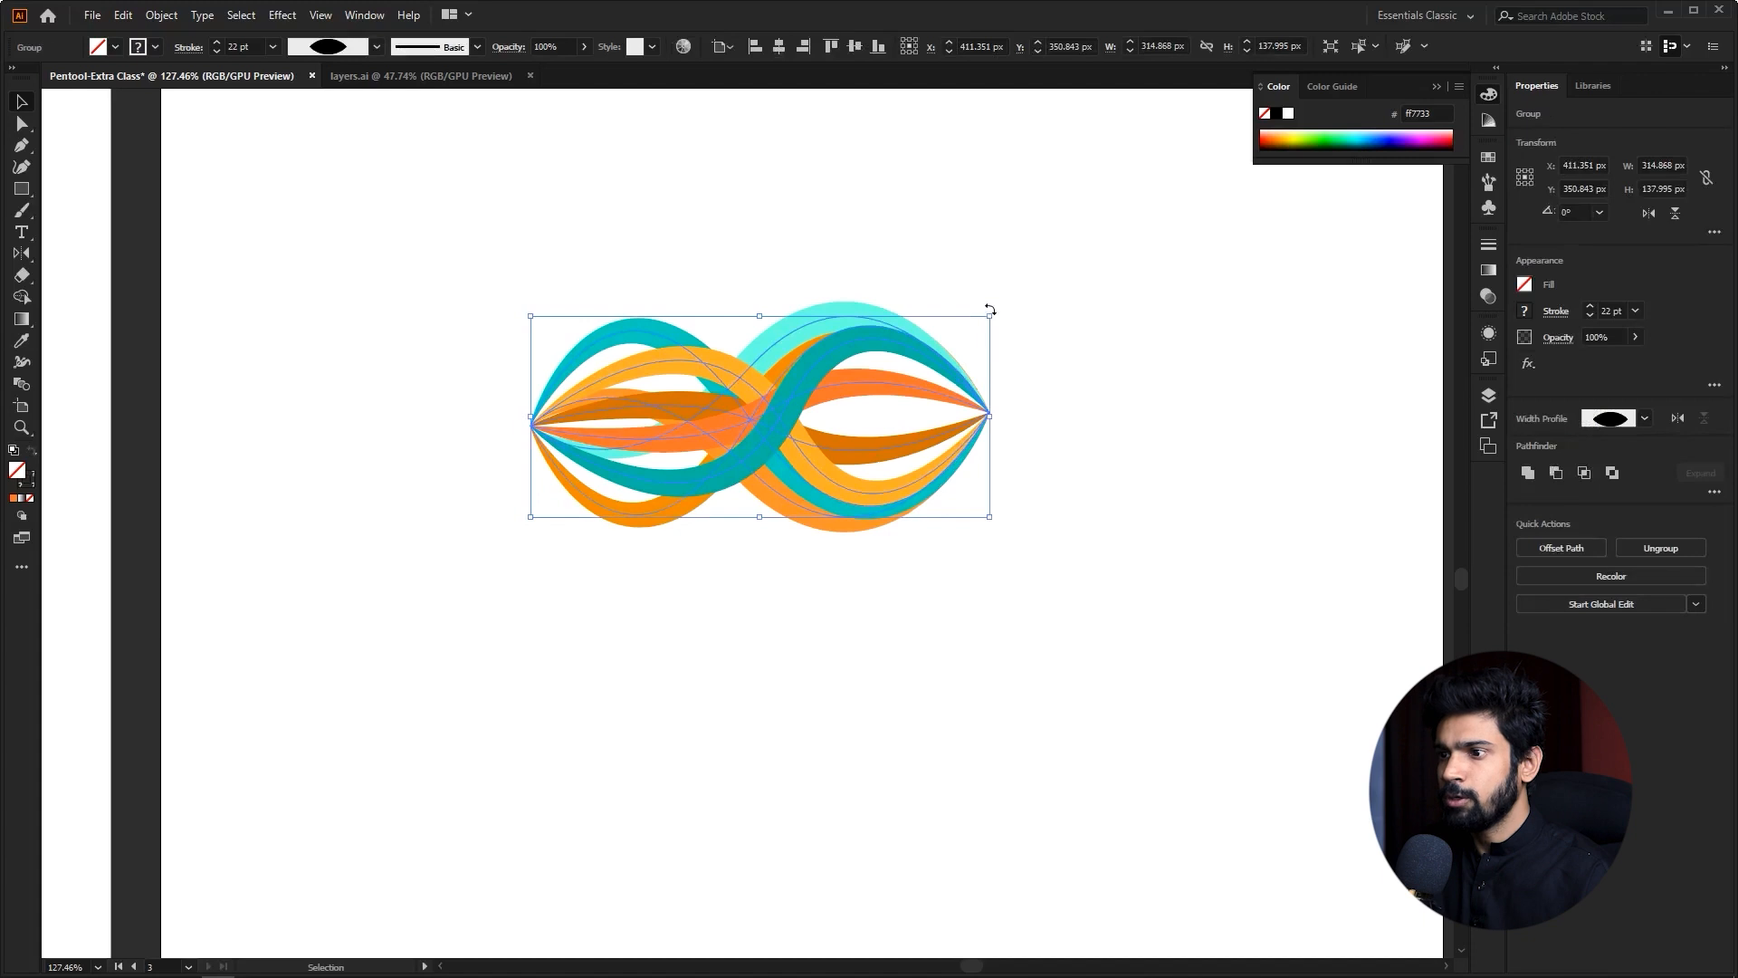
left_click_drag(993, 314, 860, 181)
left_click(1007, 485)
left_click_drag(779, 461, 723, 490)
- Add the point text "science" below the diagonal twisted group
key("t")
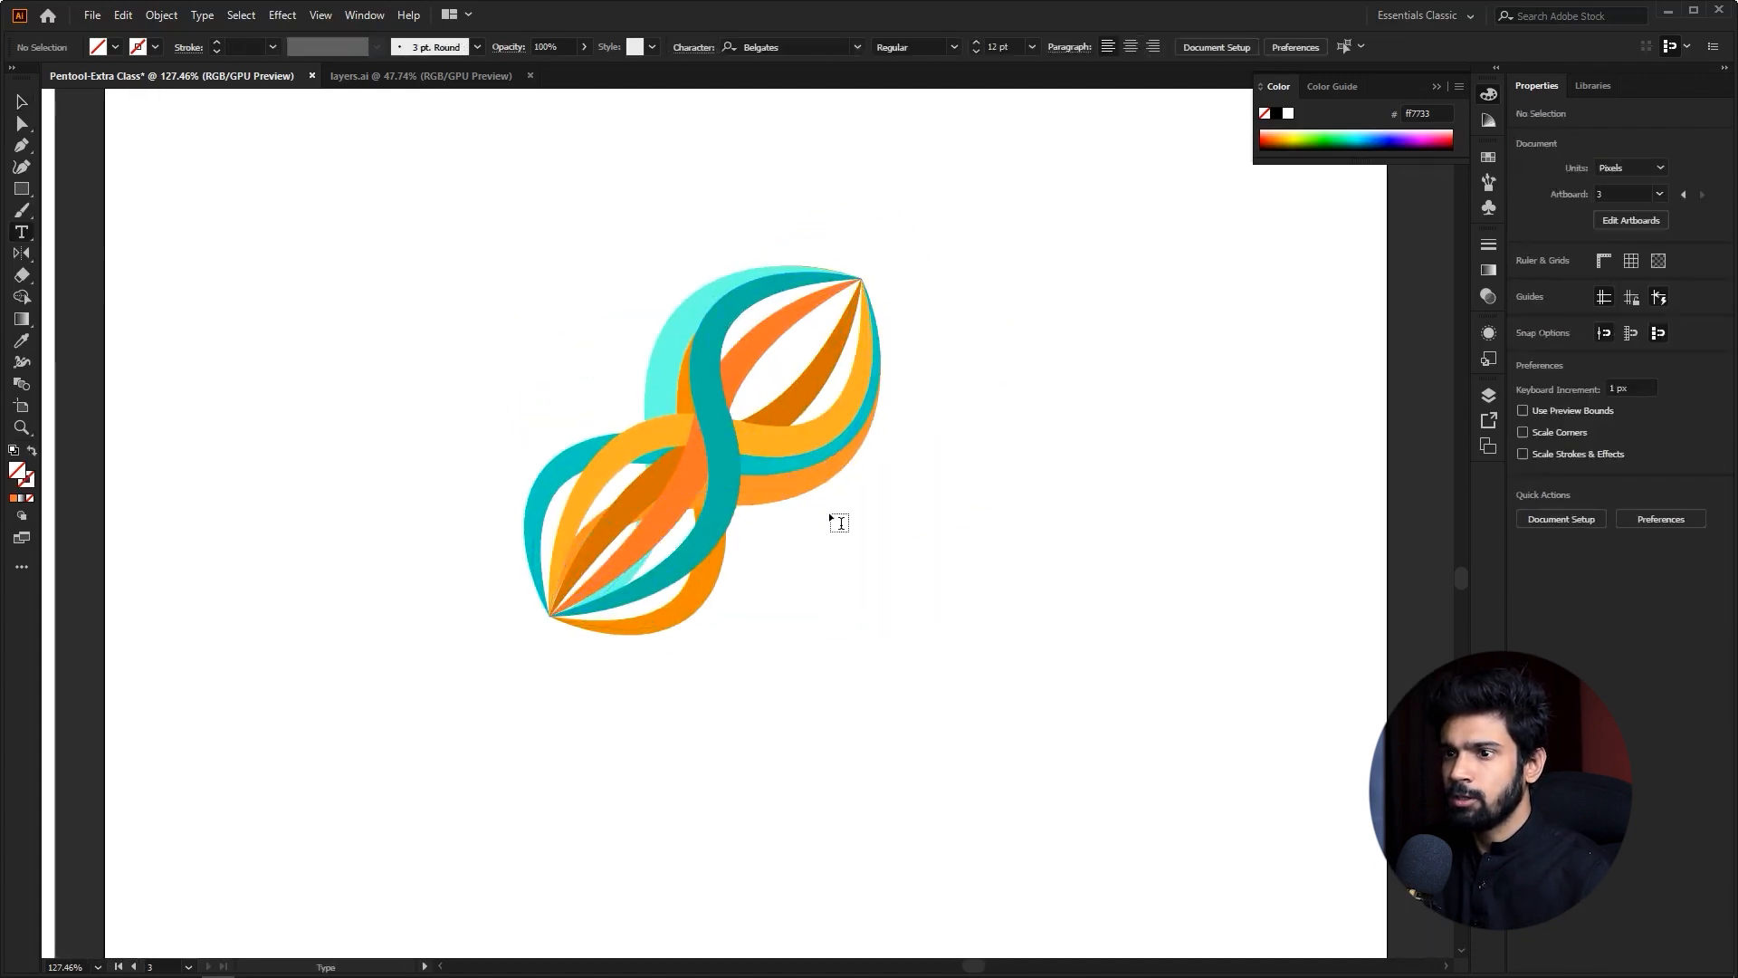
left_click(856, 537)
type("S")
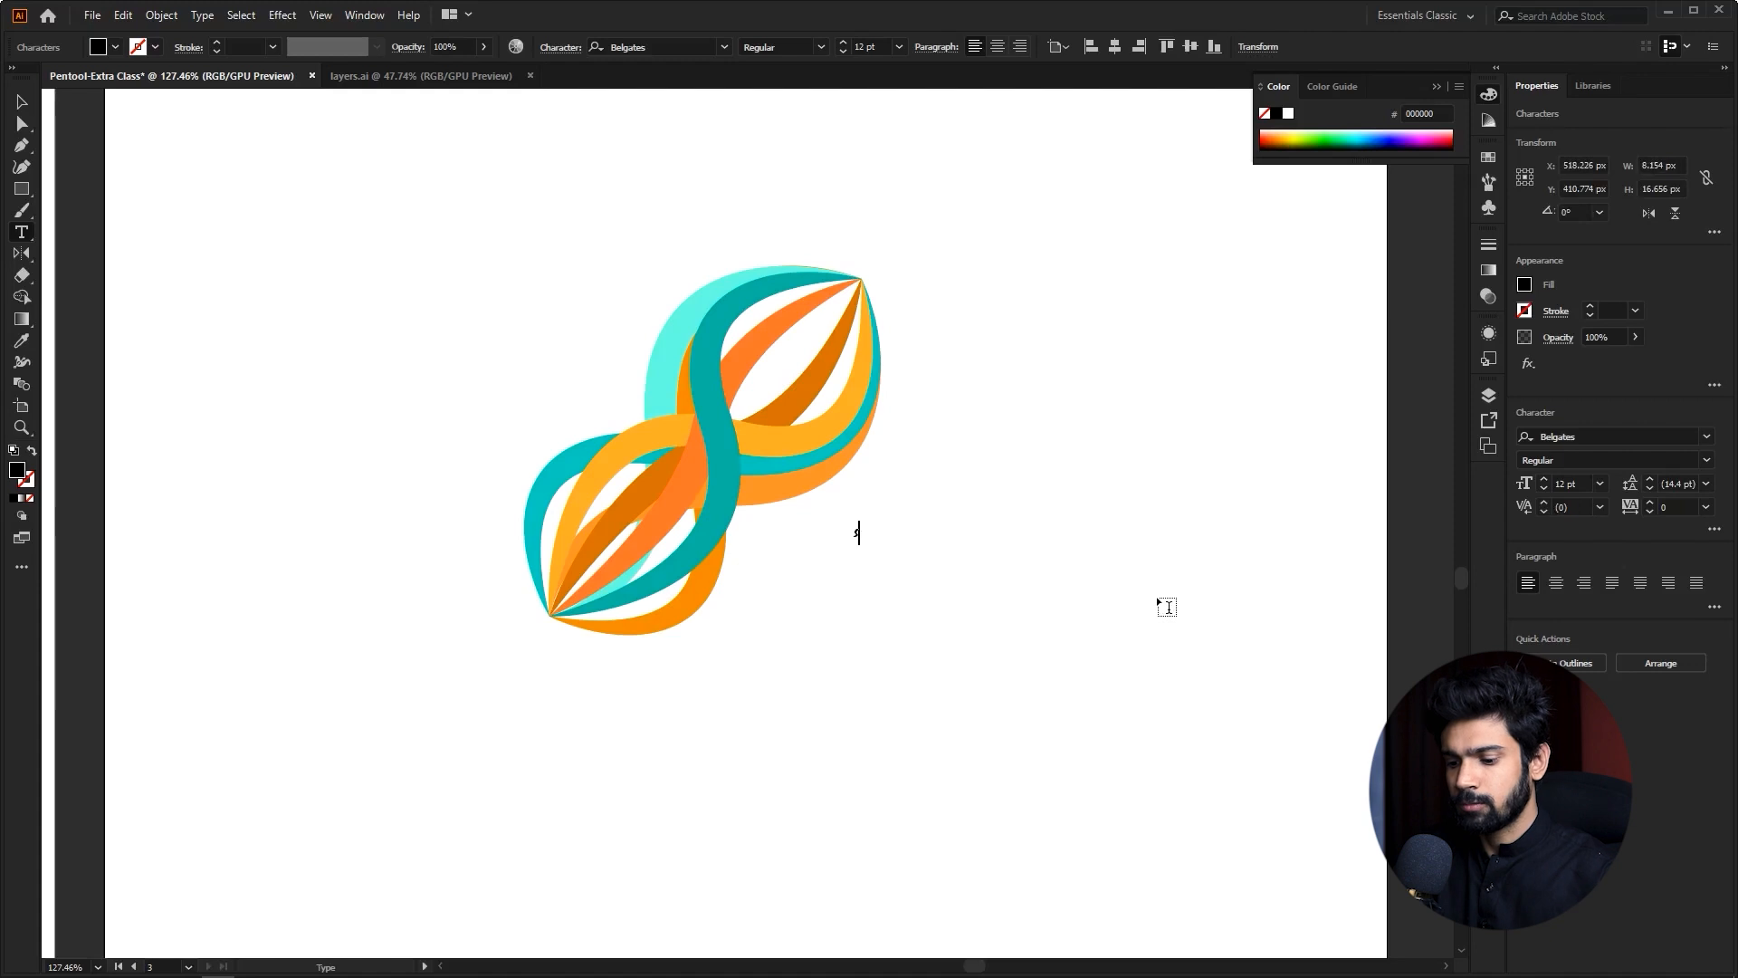
type("cience")
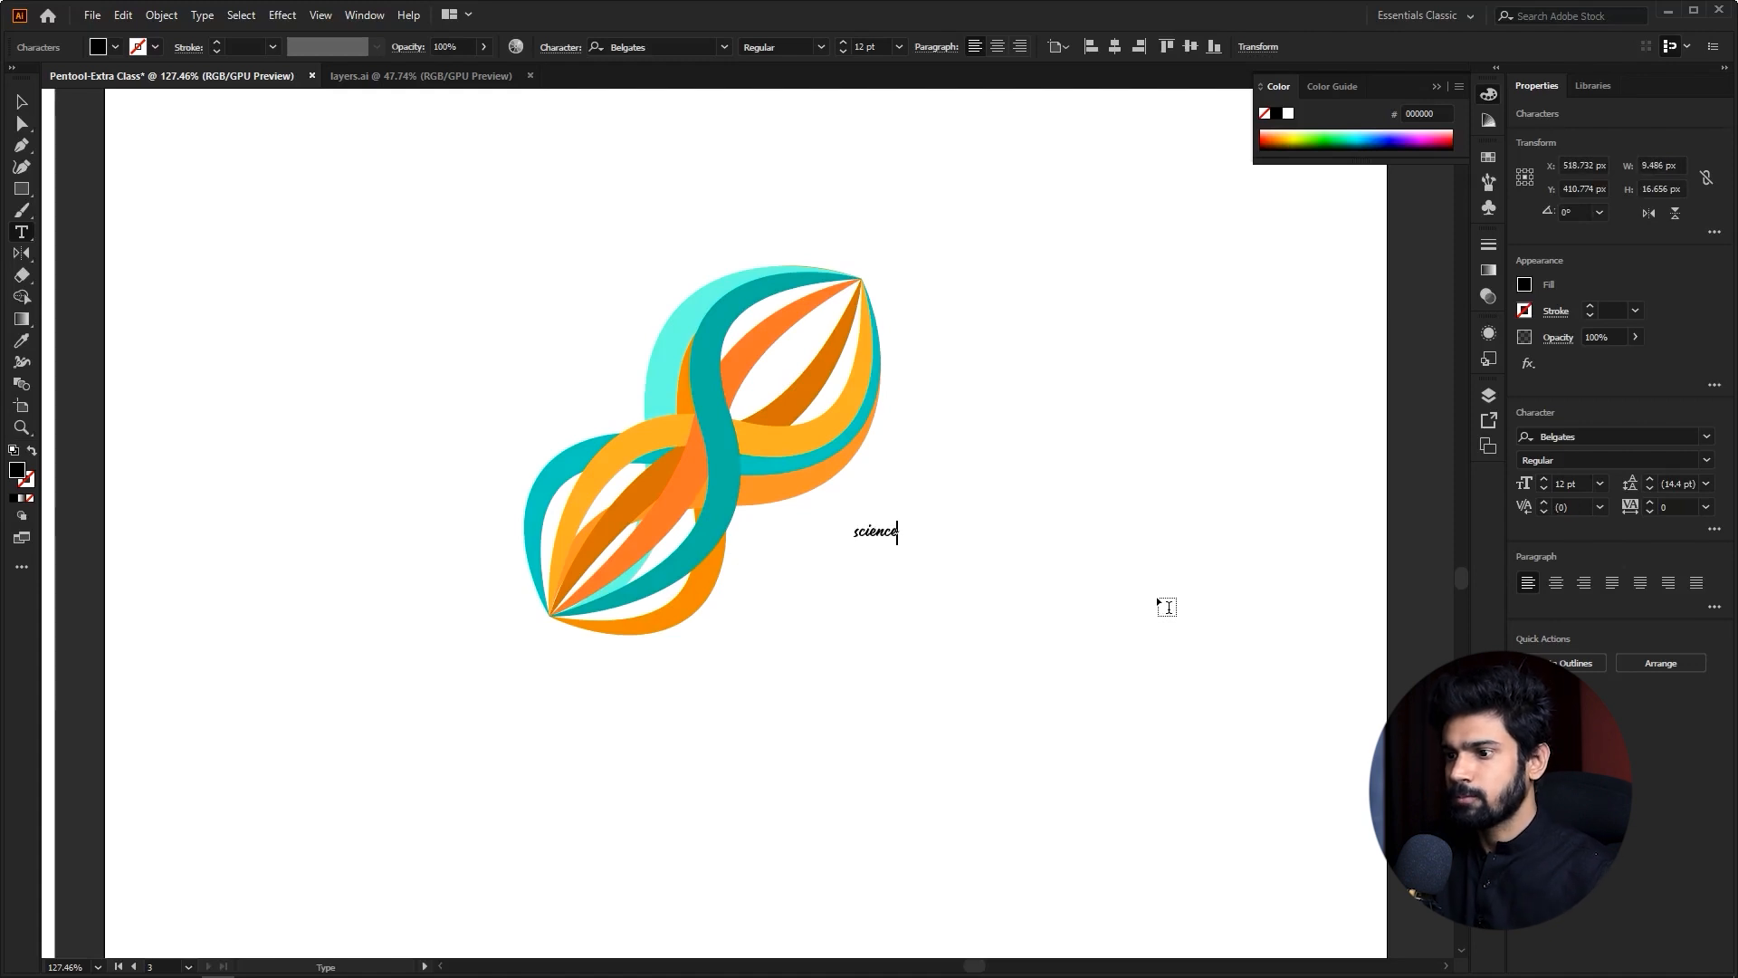
- Enlarge the "science" text to about 269 px wide beside the mark and give it the mark's orange fill #ff7733
left_click(22, 101)
left_click_drag(903, 522, 1073, 429)
mouse_move(895, 563)
left_mouse_down()
mouse_move(939, 587)
mouse_move(912, 593)
left_mouse_up()
left_click(995, 499)
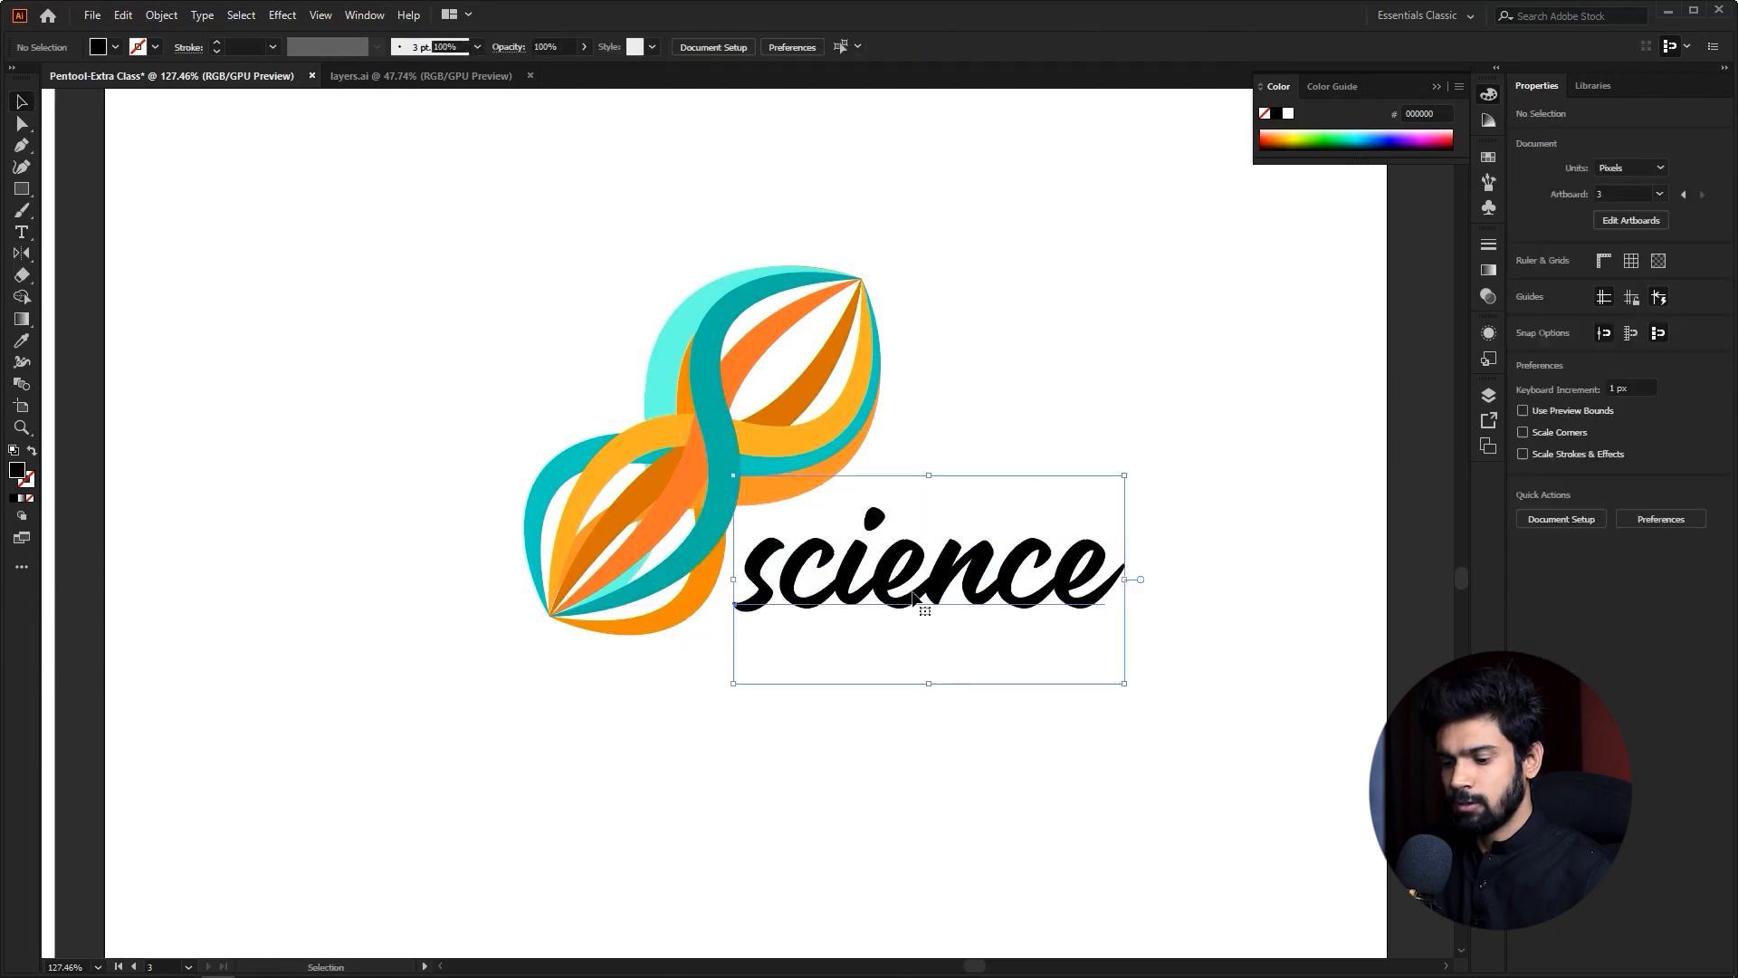
key("i")
left_click(775, 329)
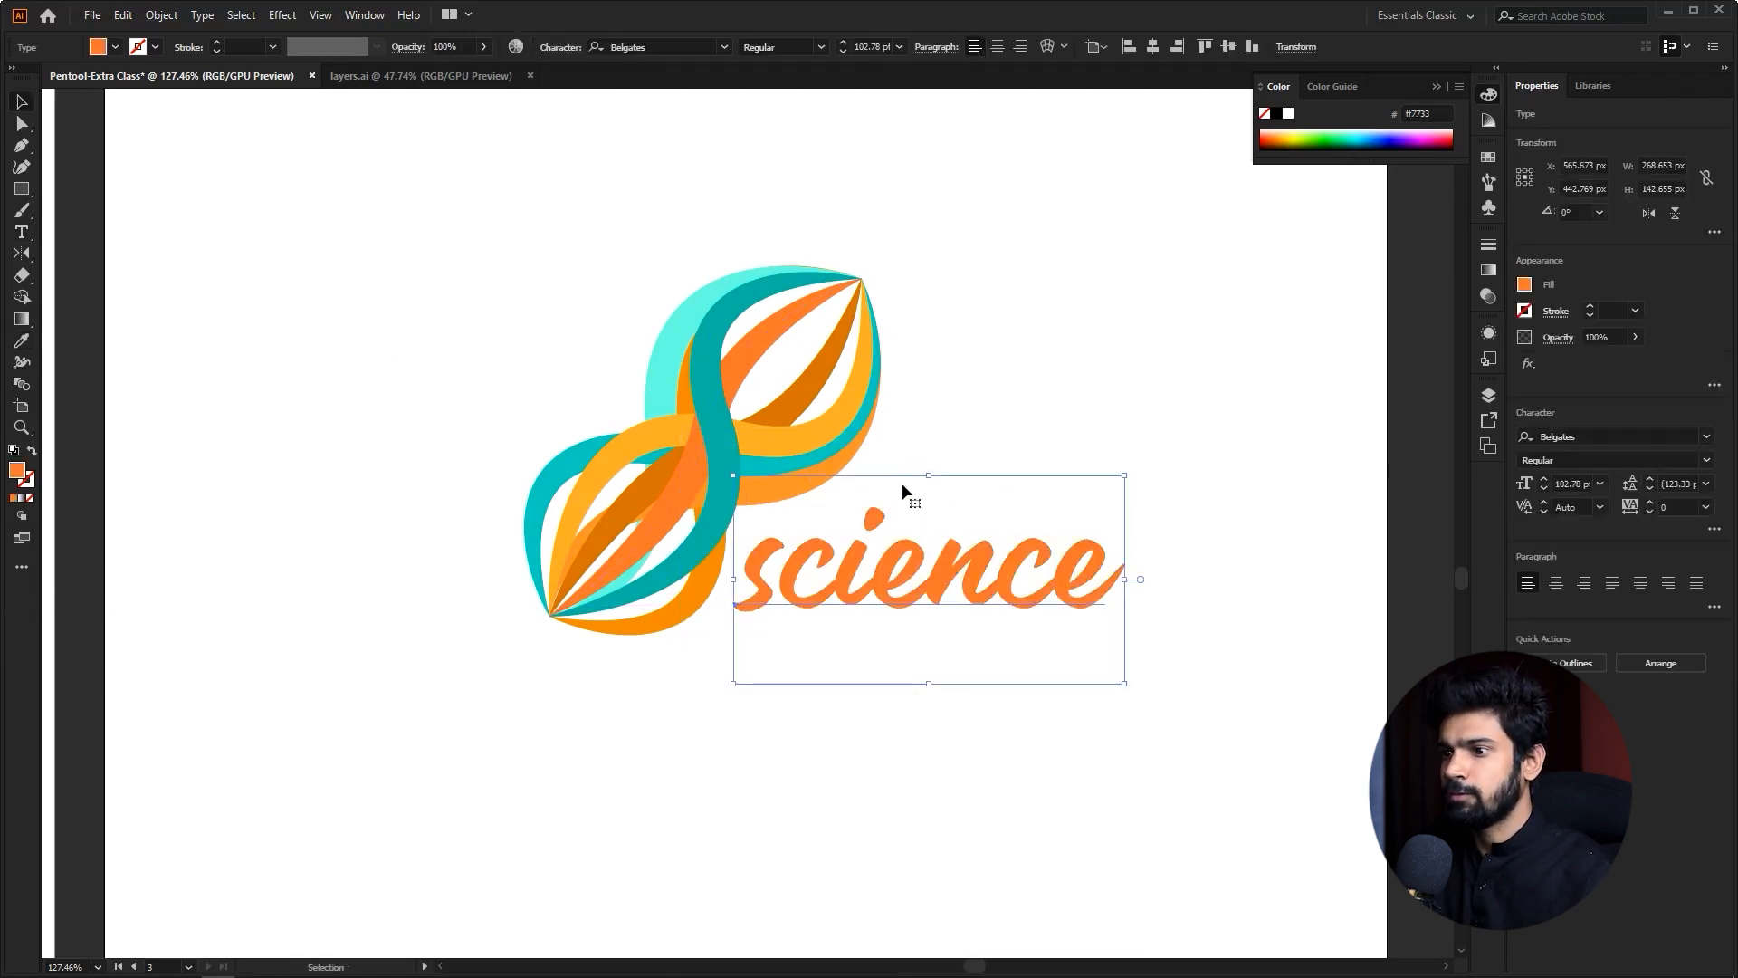
- Convert the enlarged "science" text to outlines
key("ctrl+space")
left_click_drag(942, 484, 1019, 477)
scroll(915, 488, "down", 3)
scroll(962, 570, "up", 3)
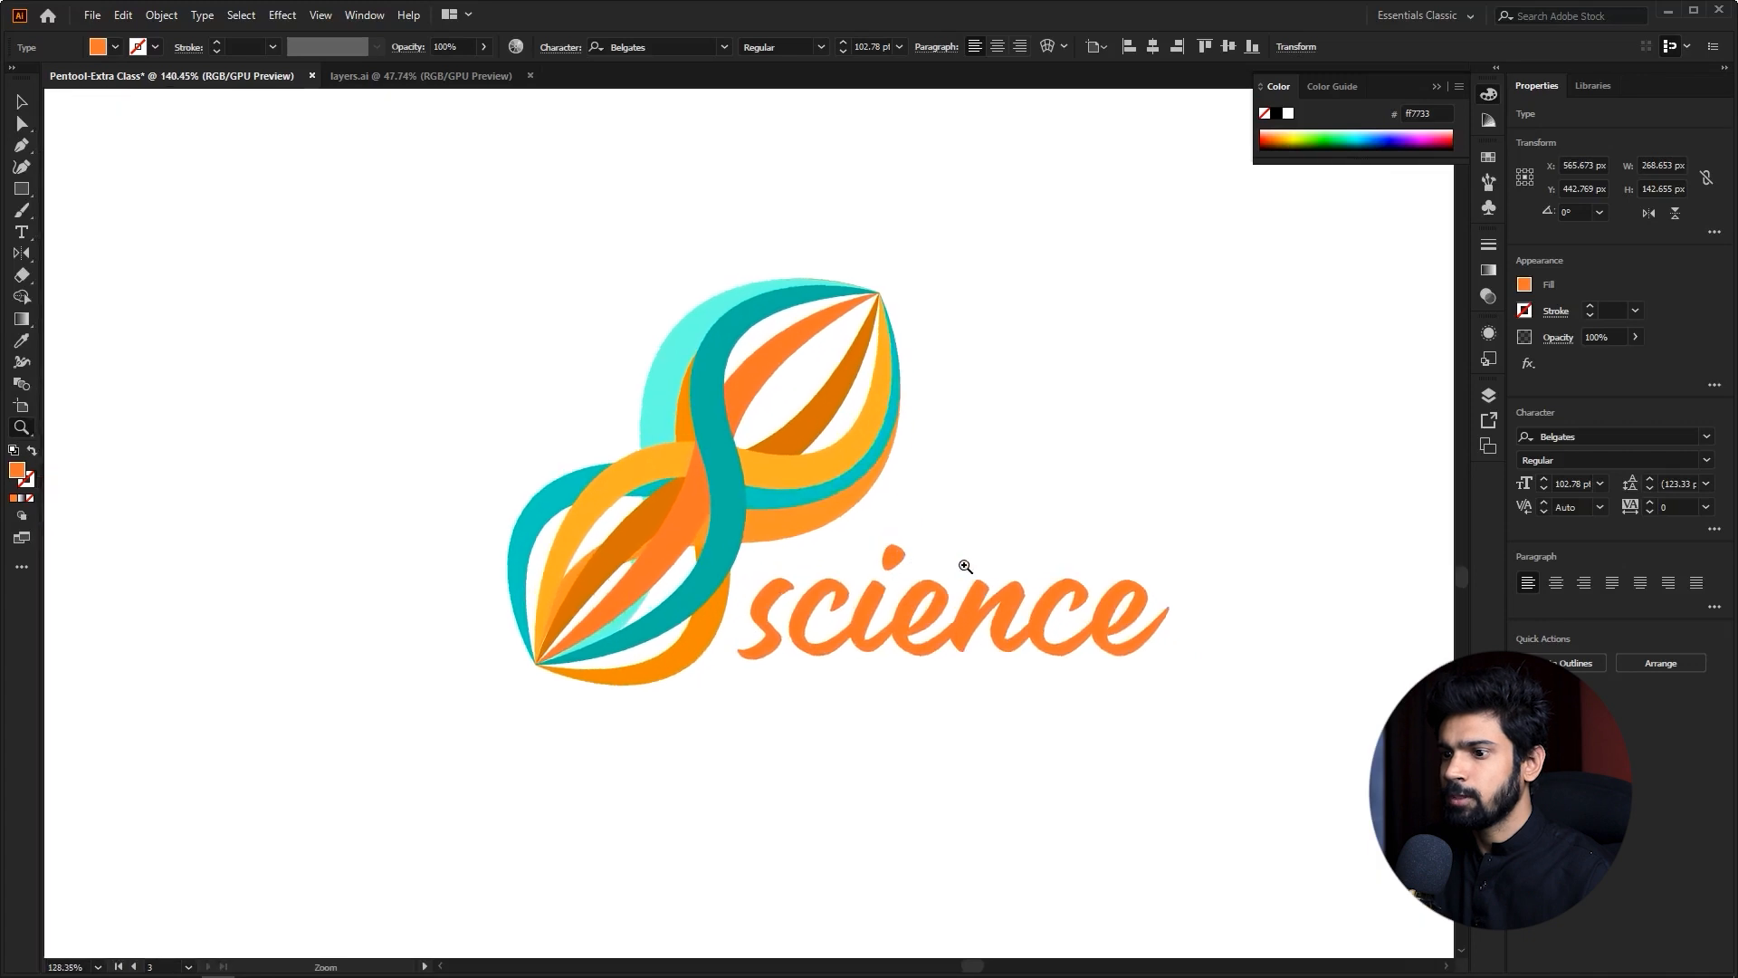
right_click(948, 616)
left_click(1025, 788)
left_click(982, 609)
right_click(981, 615)
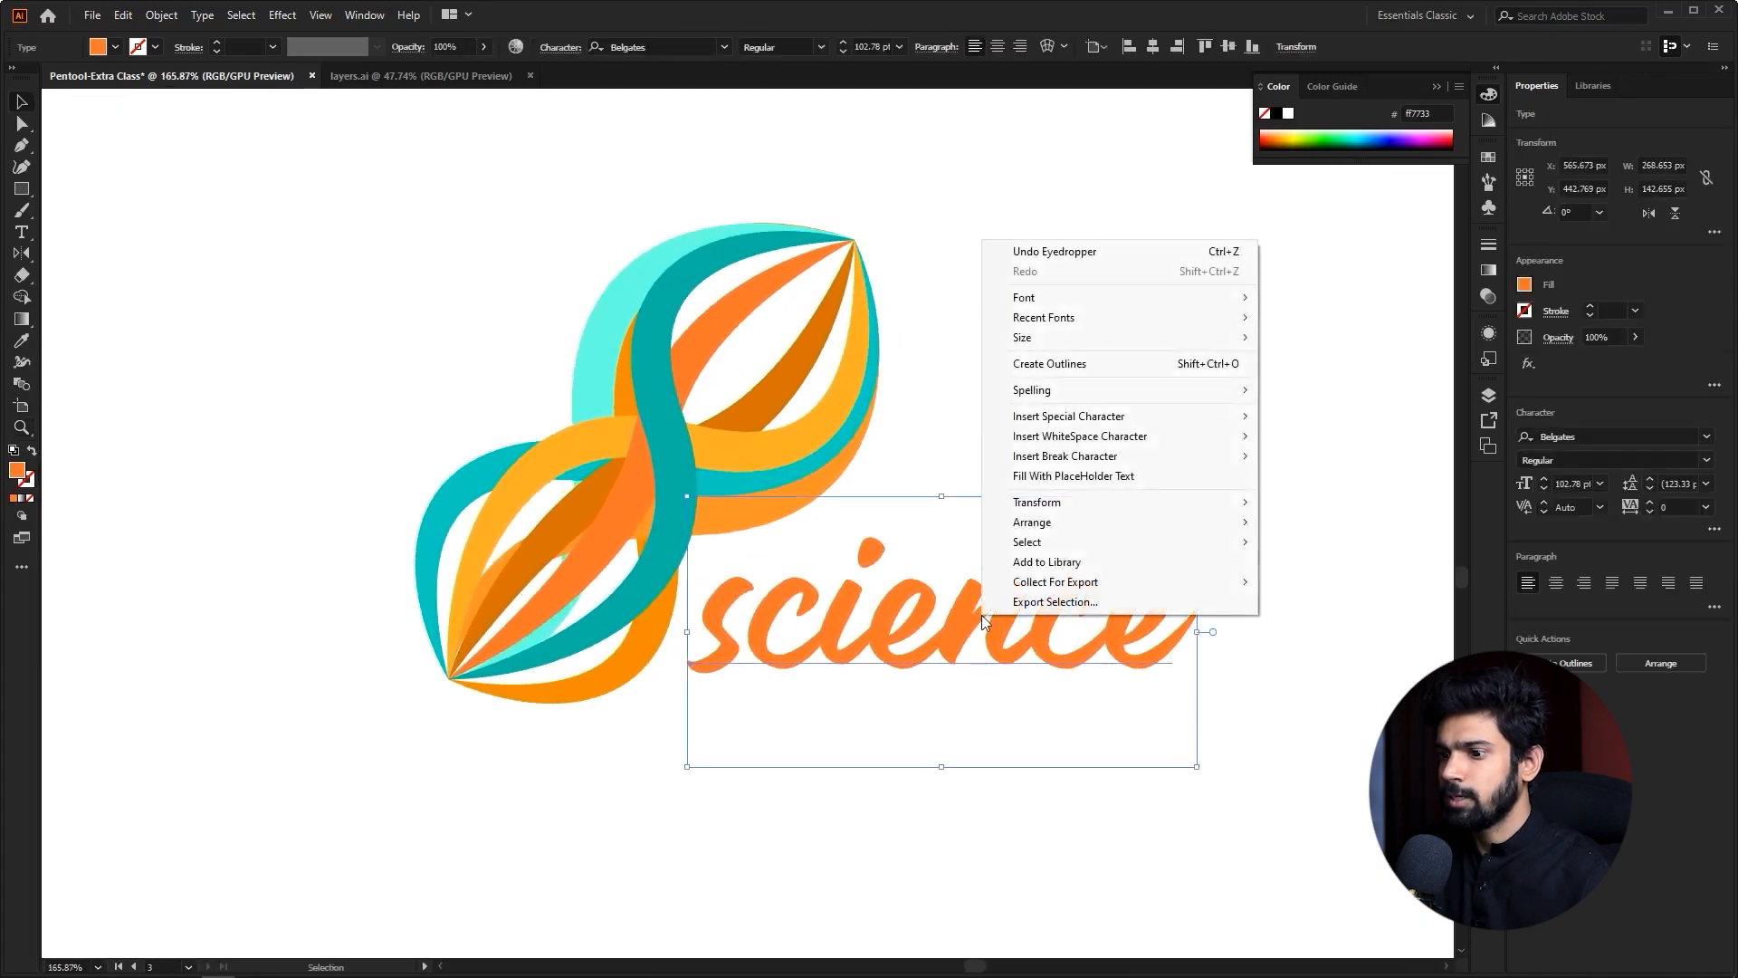
left_click(1061, 366)
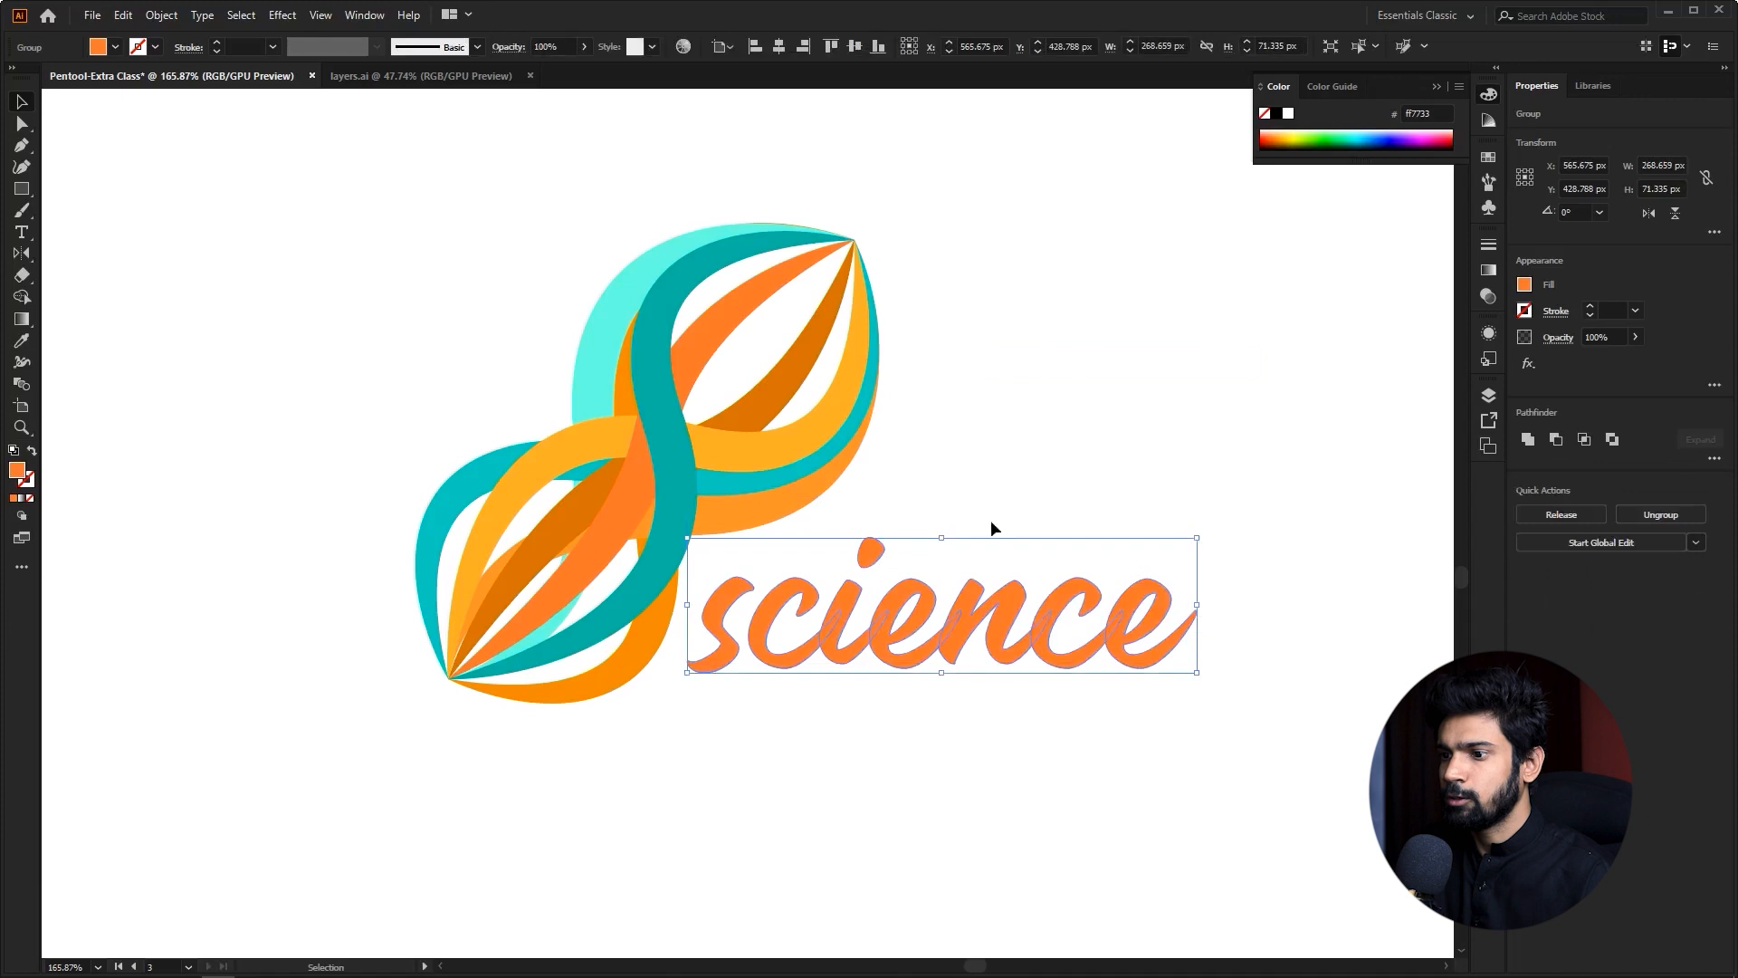
- Ungroup the outlined "science" letters so that each one can be selected separately
left_click(1045, 728)
left_click(1039, 599)
right_click(1037, 595)
left_click(1046, 549)
right_click(985, 591)
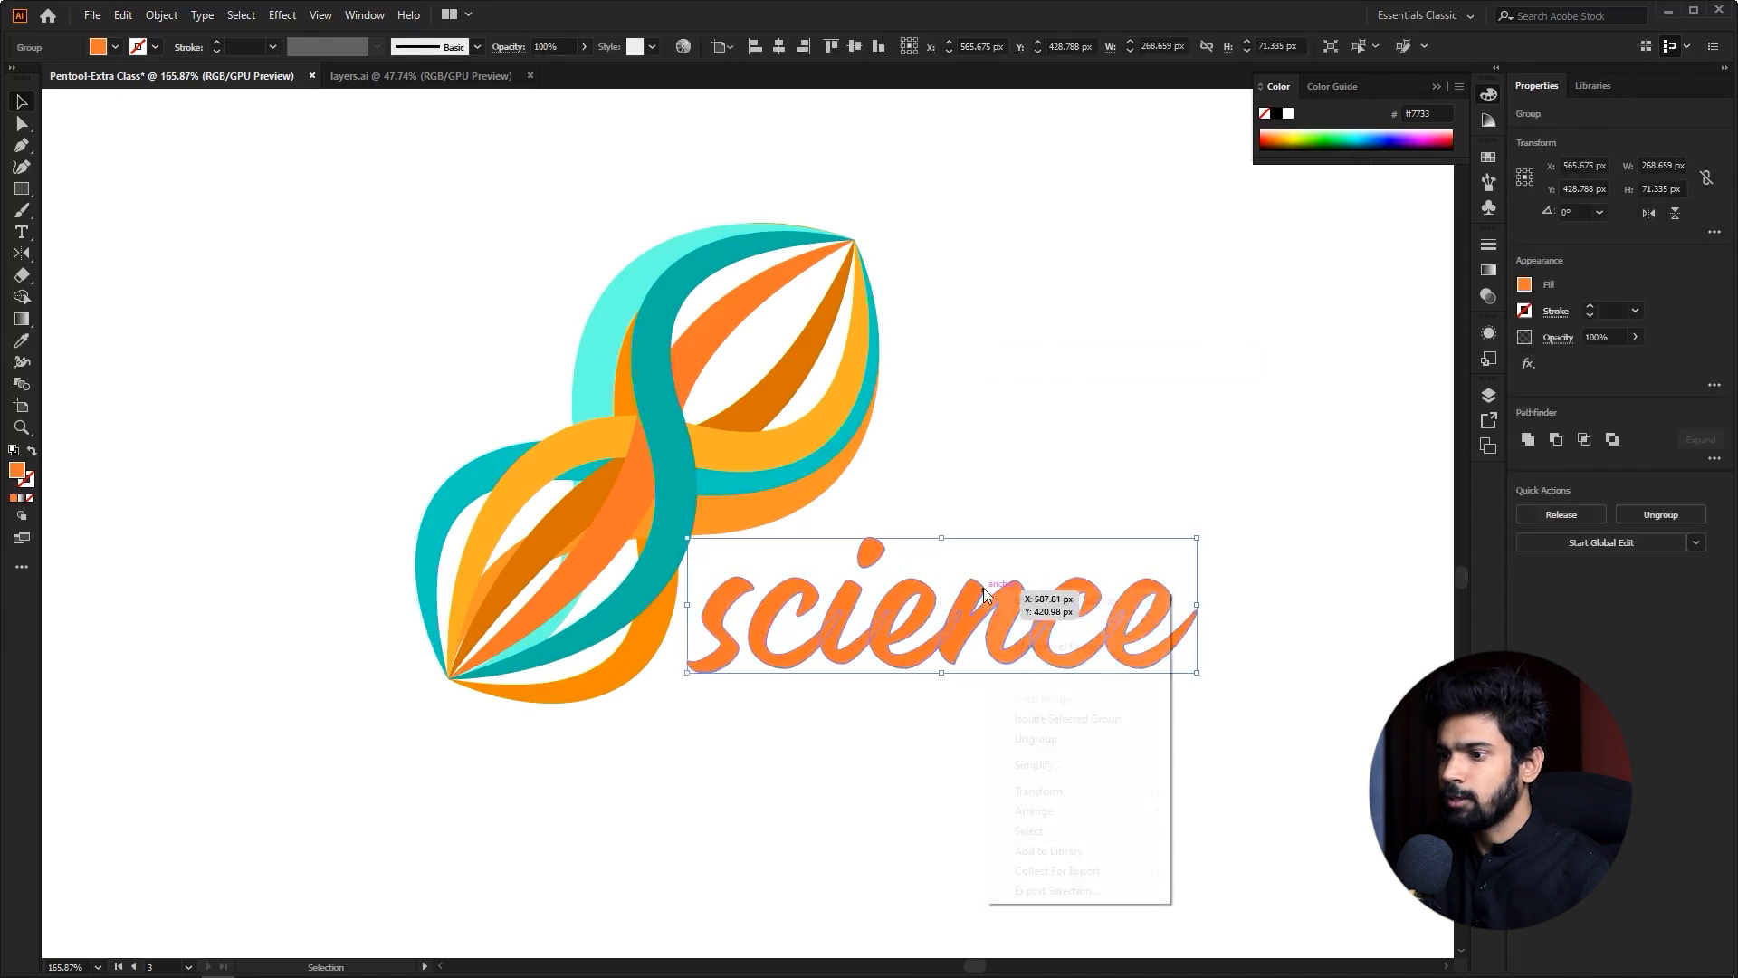
left_click(1037, 737)
left_click(1026, 735)
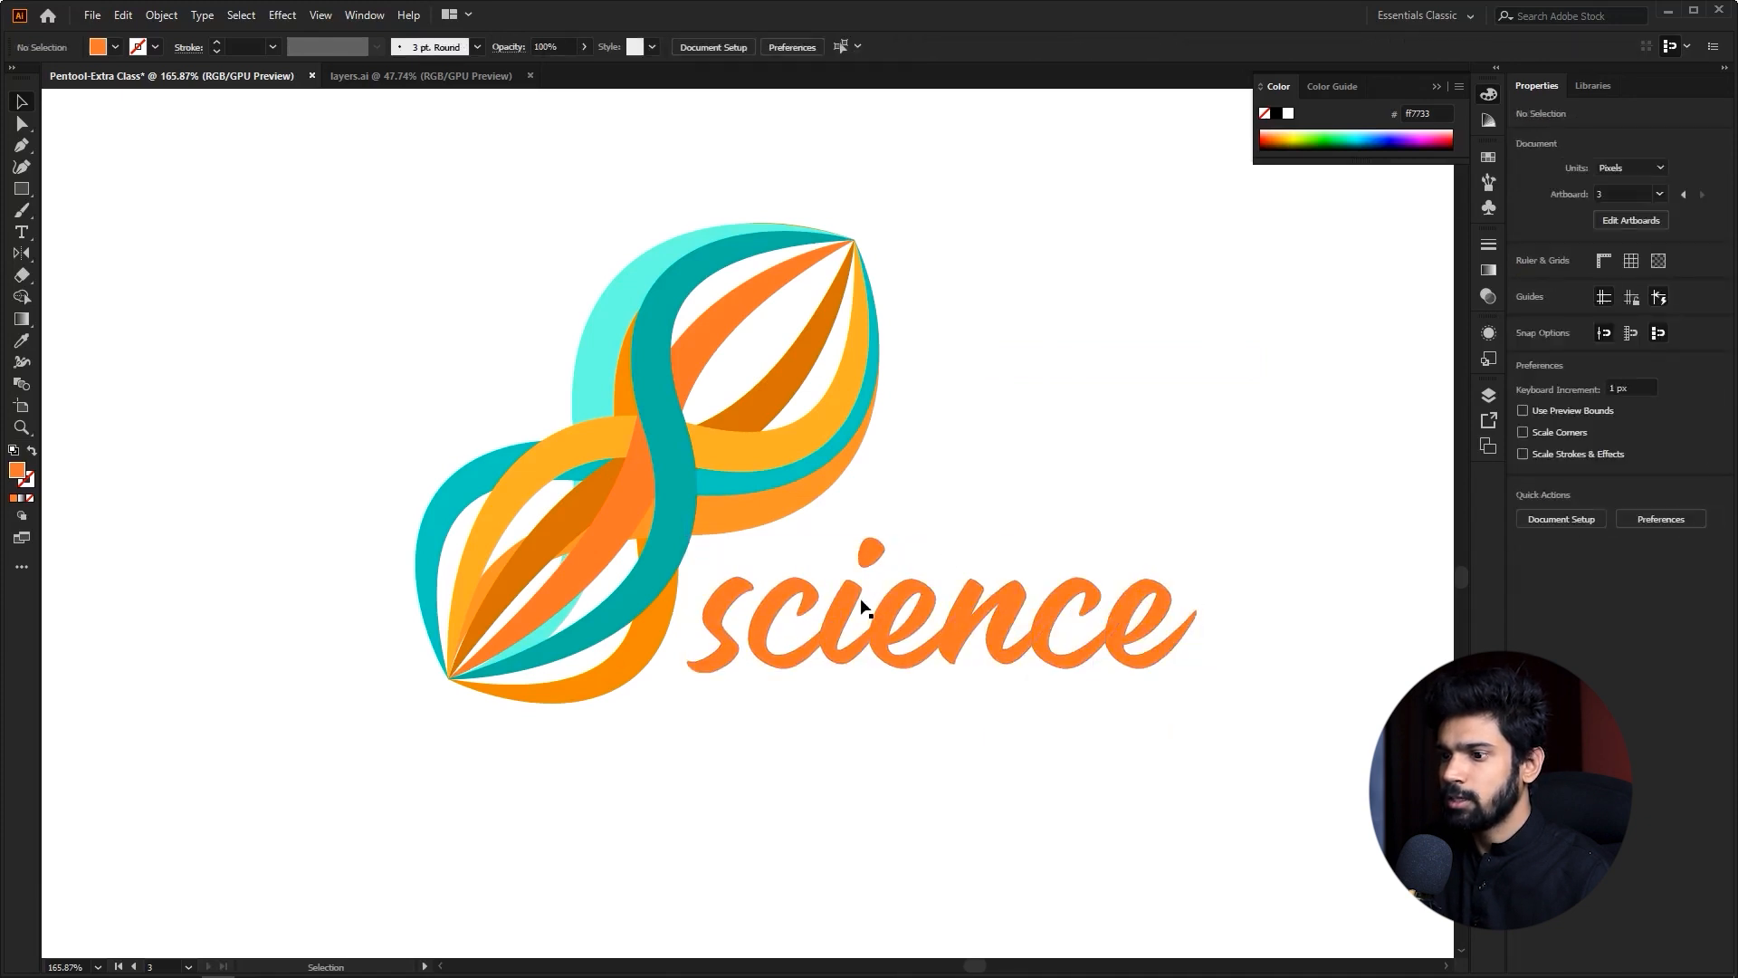
- Try moving single letters out of the word and undo each move
left_click_drag(993, 498, 993, 499)
key("ctrl+z")
left_click_drag(798, 587, 985, 391)
key("ctrl+z")
left_click_drag(728, 590, 860, 394)
key("ctrl+z")
left_click_drag(924, 613, 1020, 494)
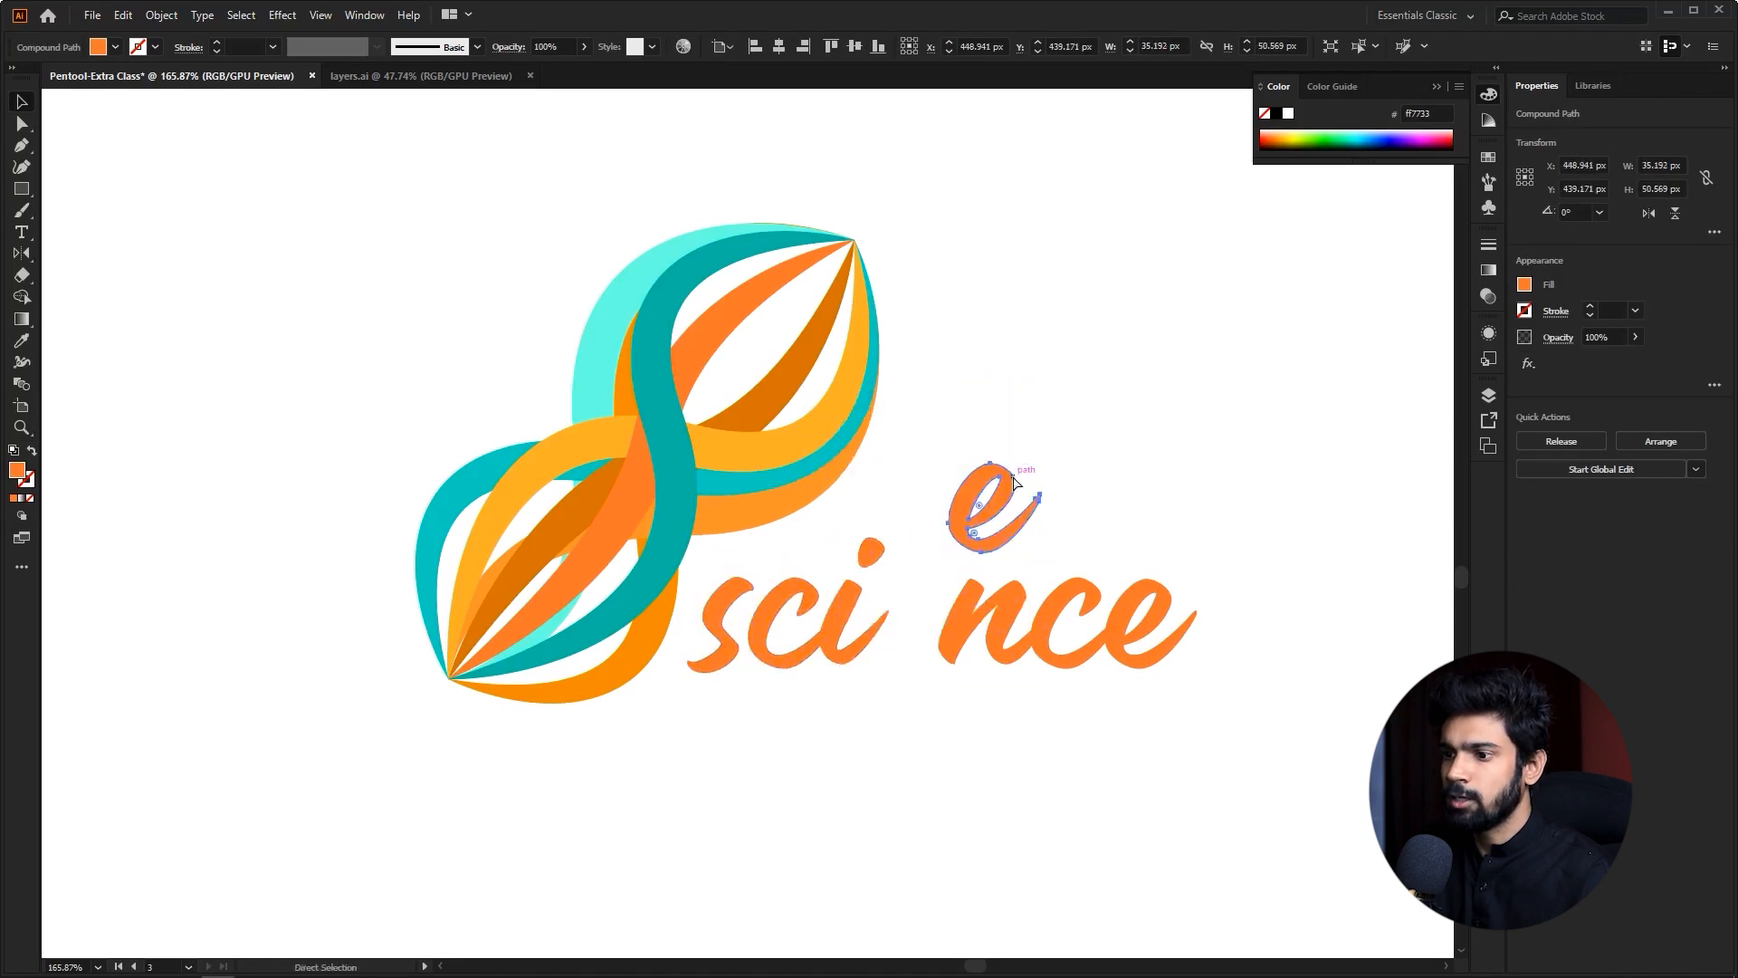
key("ctrl+z")
left_click(877, 501)
- Fill the first "c" with the dark teal sampled from the mark's S-shaped curve
left_click(782, 610)
key("i")
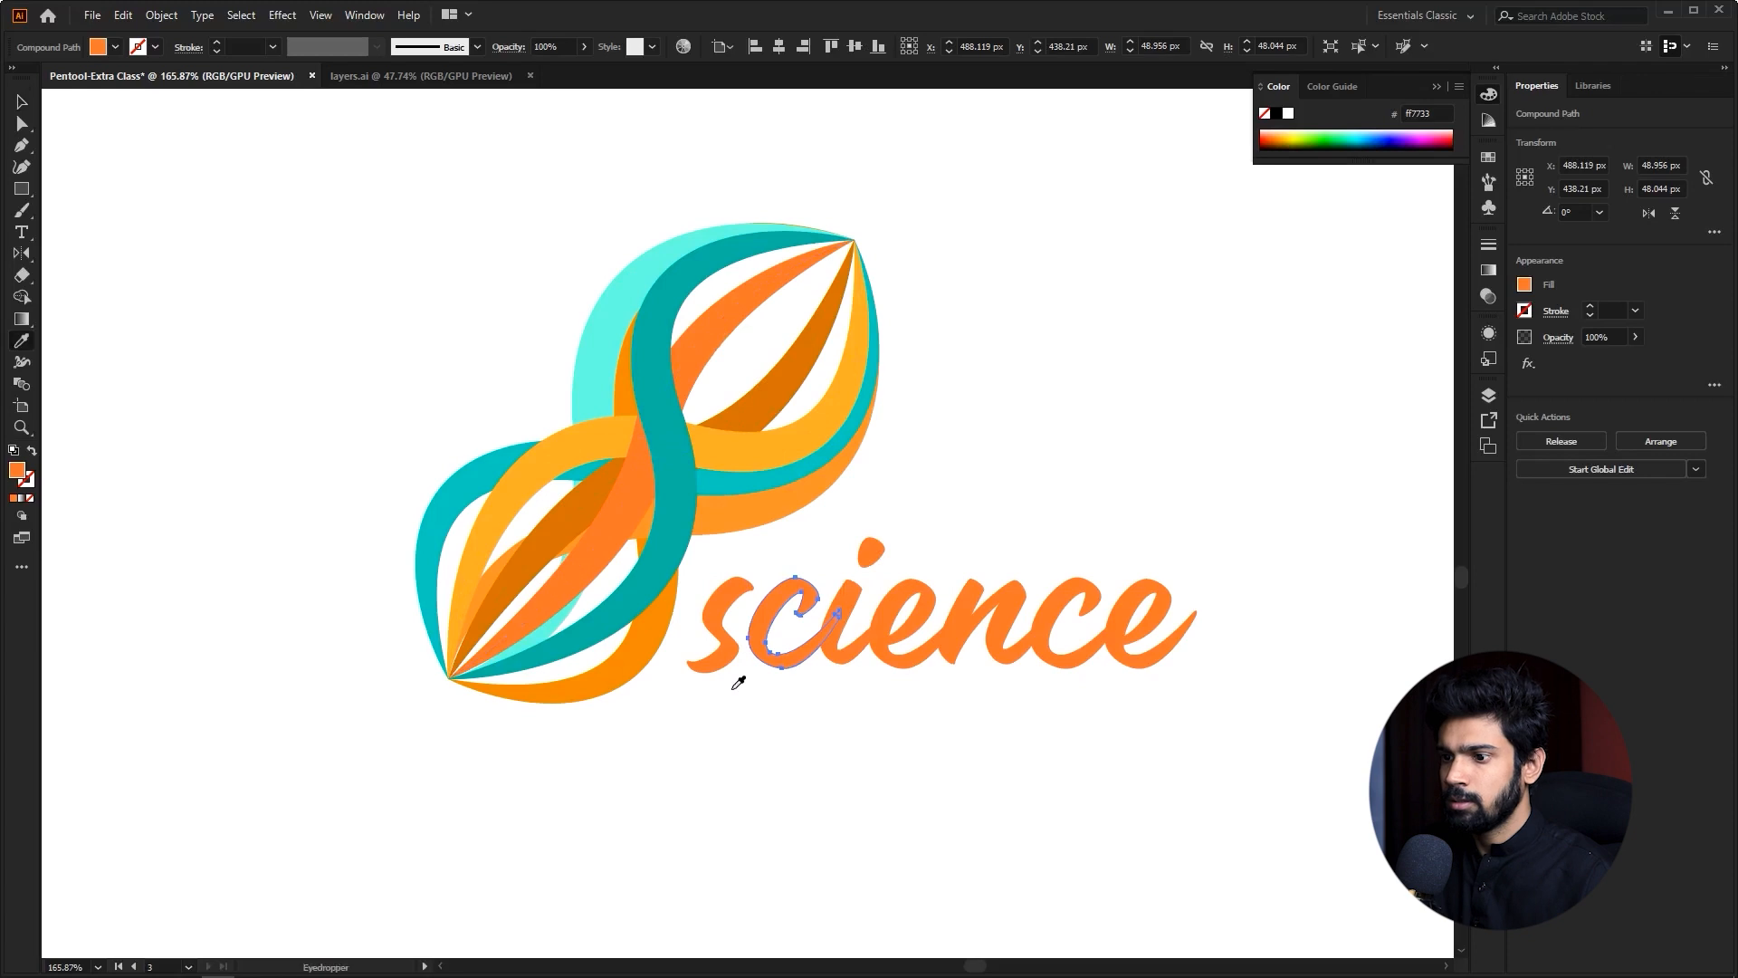
left_click(675, 309)
left_click(717, 440)
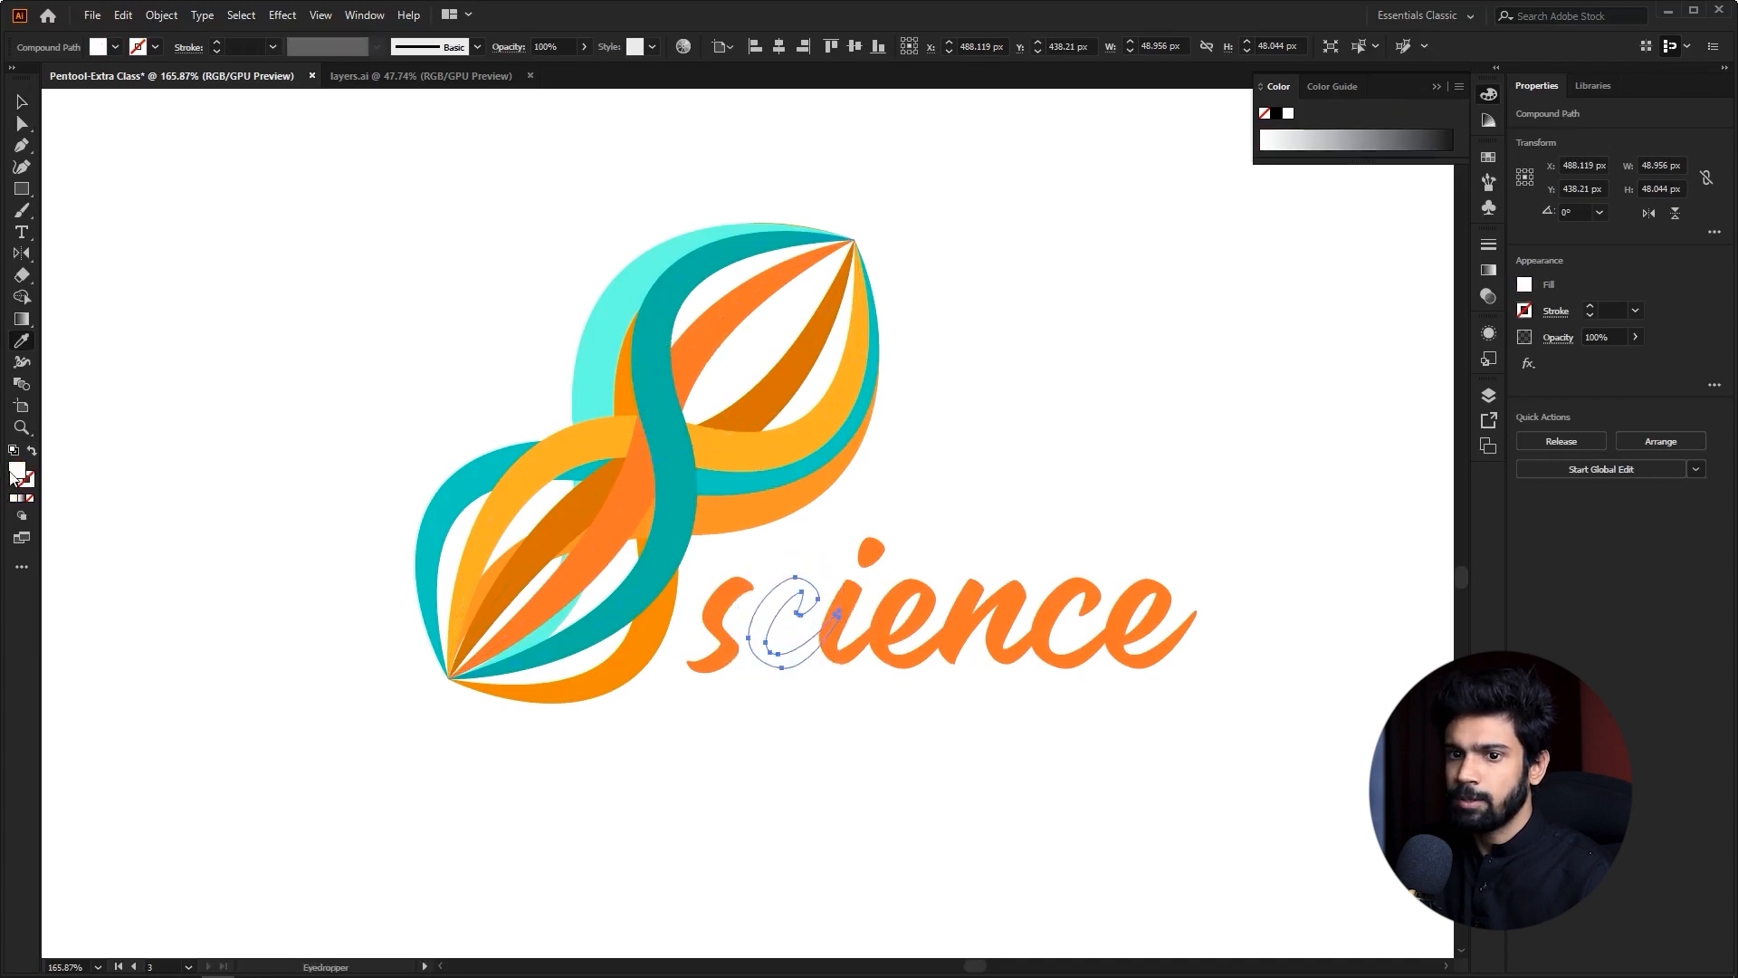
left_click(636, 518)
left_click(663, 378)
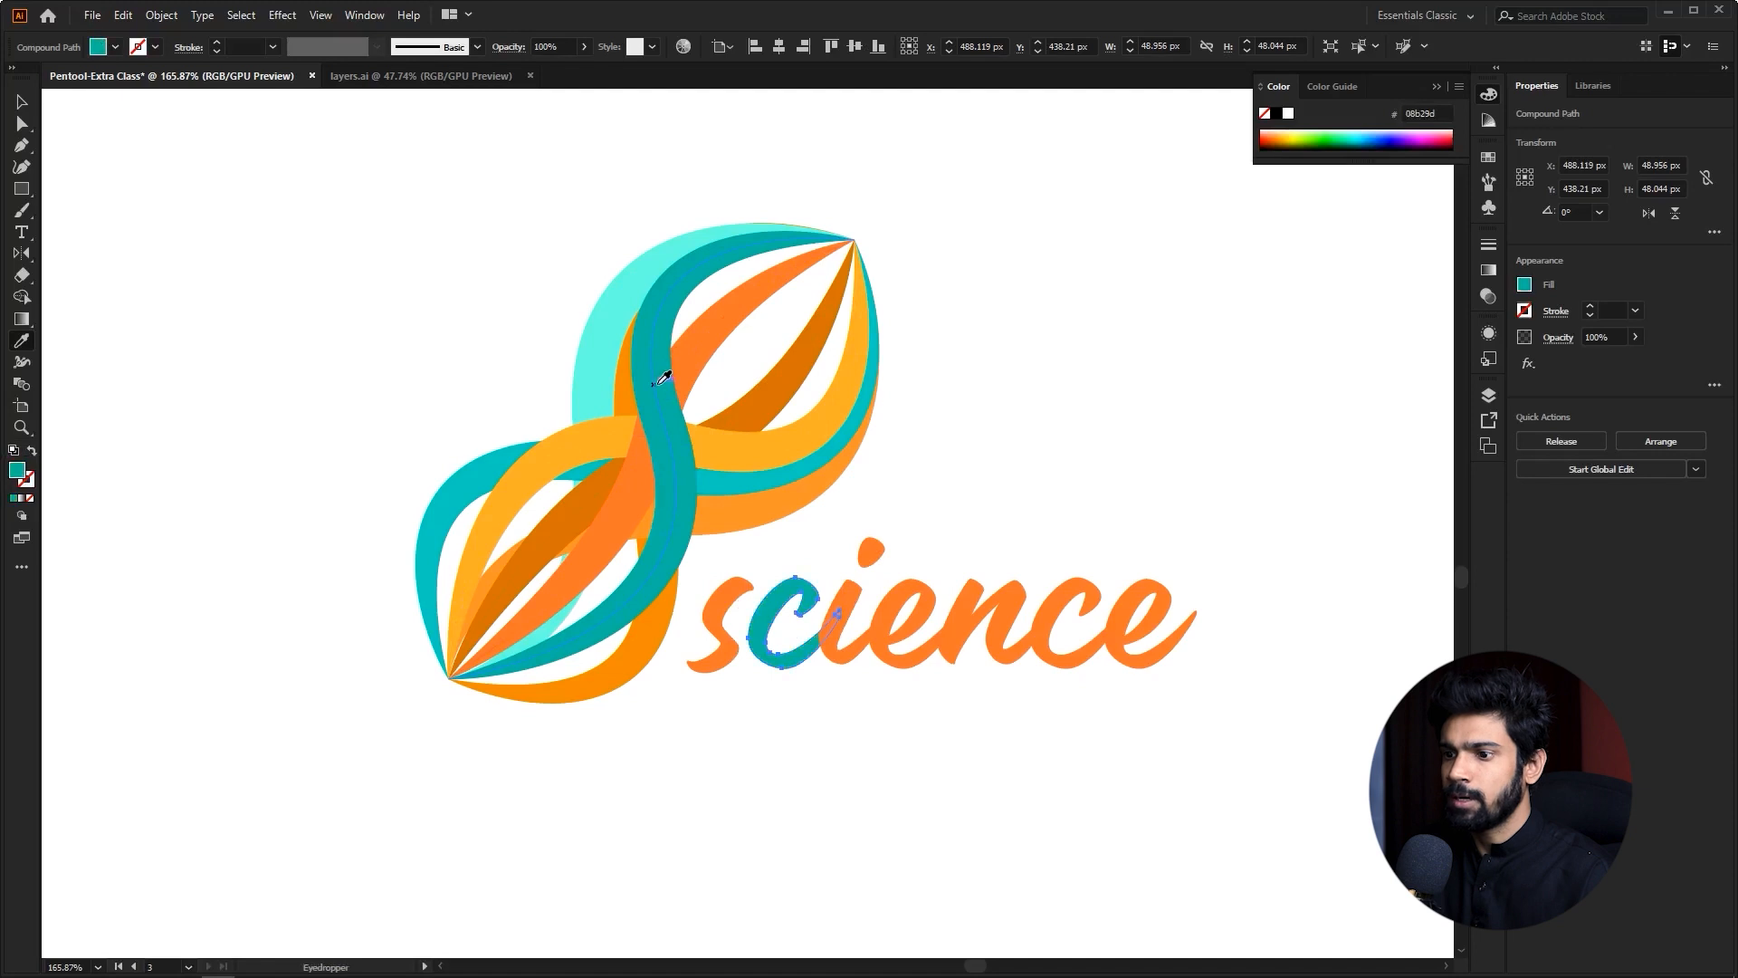
- Fill the "i" with the dark orange sampled from the mark's inner curve
left_click(840, 598)
key("i")
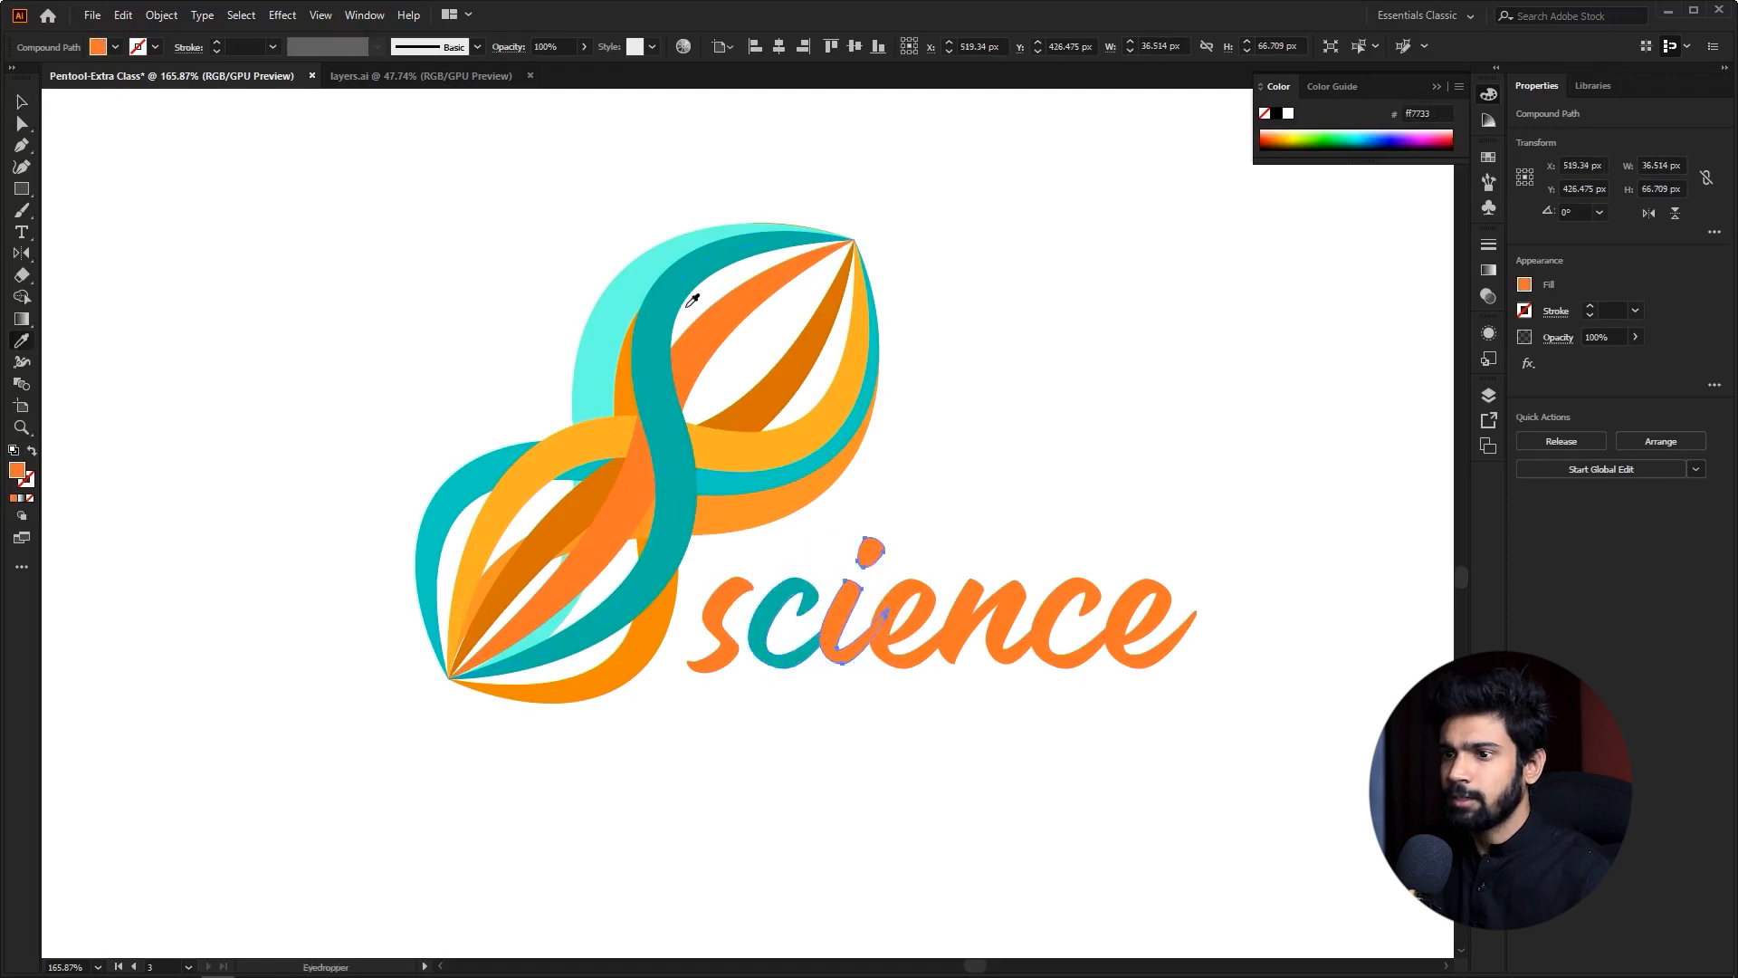
left_click(796, 364)
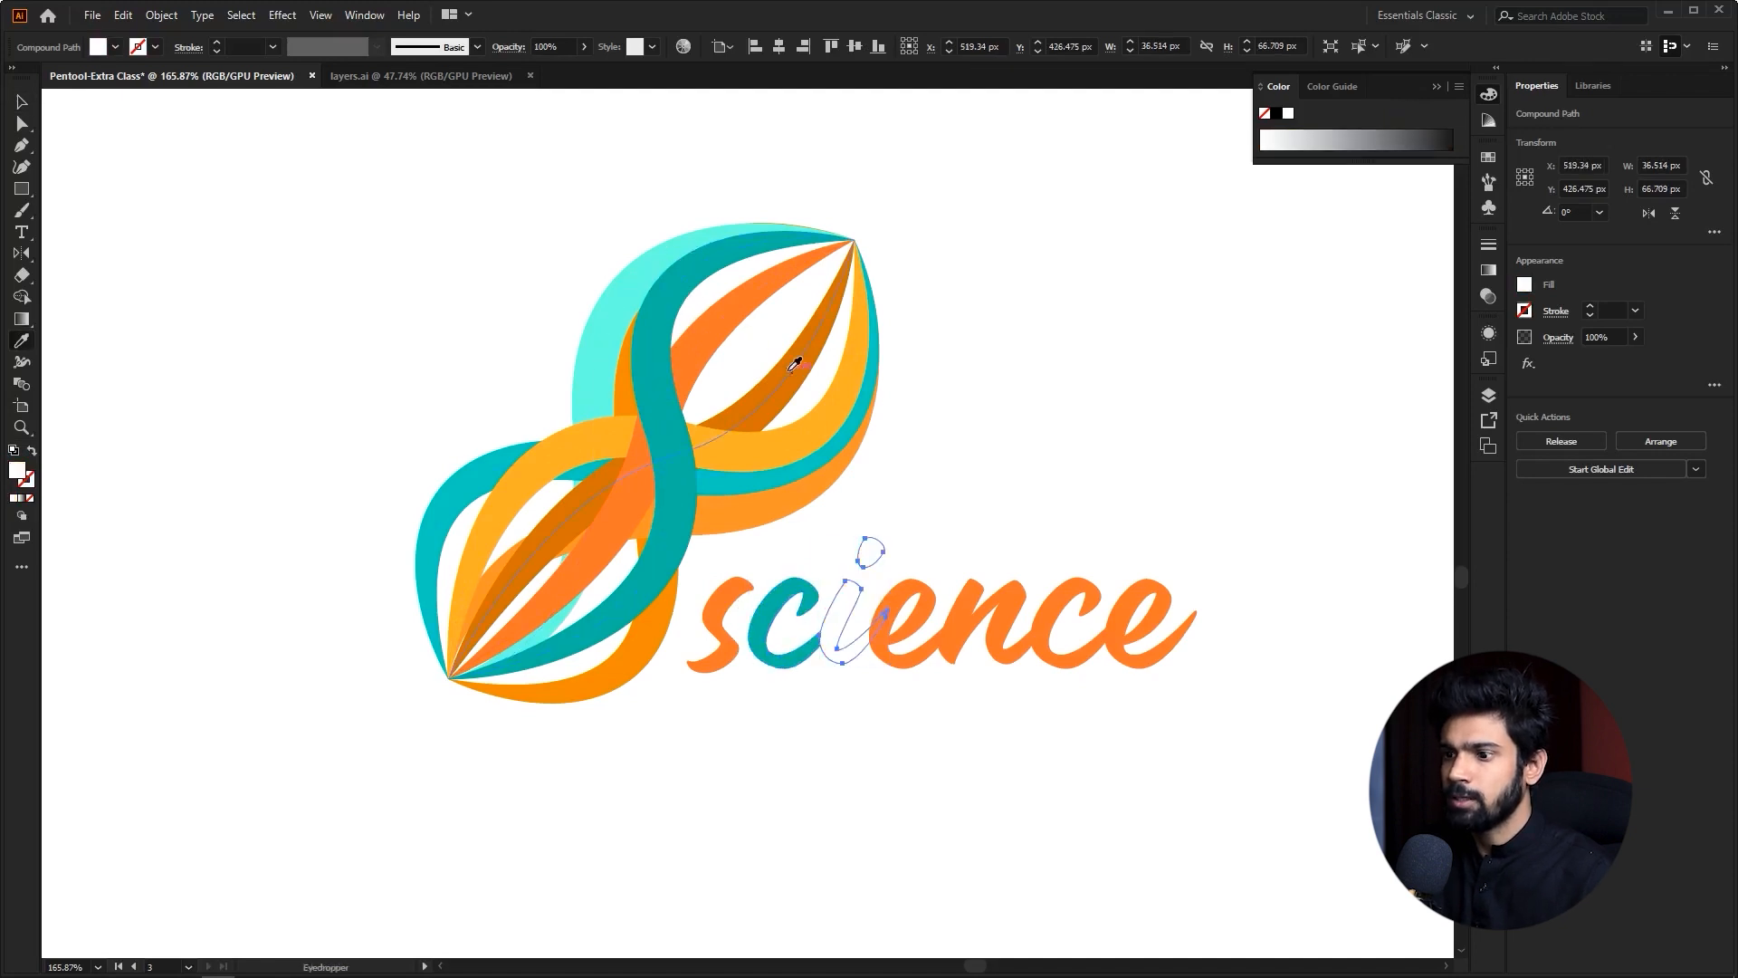
left_click(791, 367)
- Fill the first "e" with the orange #ff7733 sampled from the mark
left_click(913, 587)
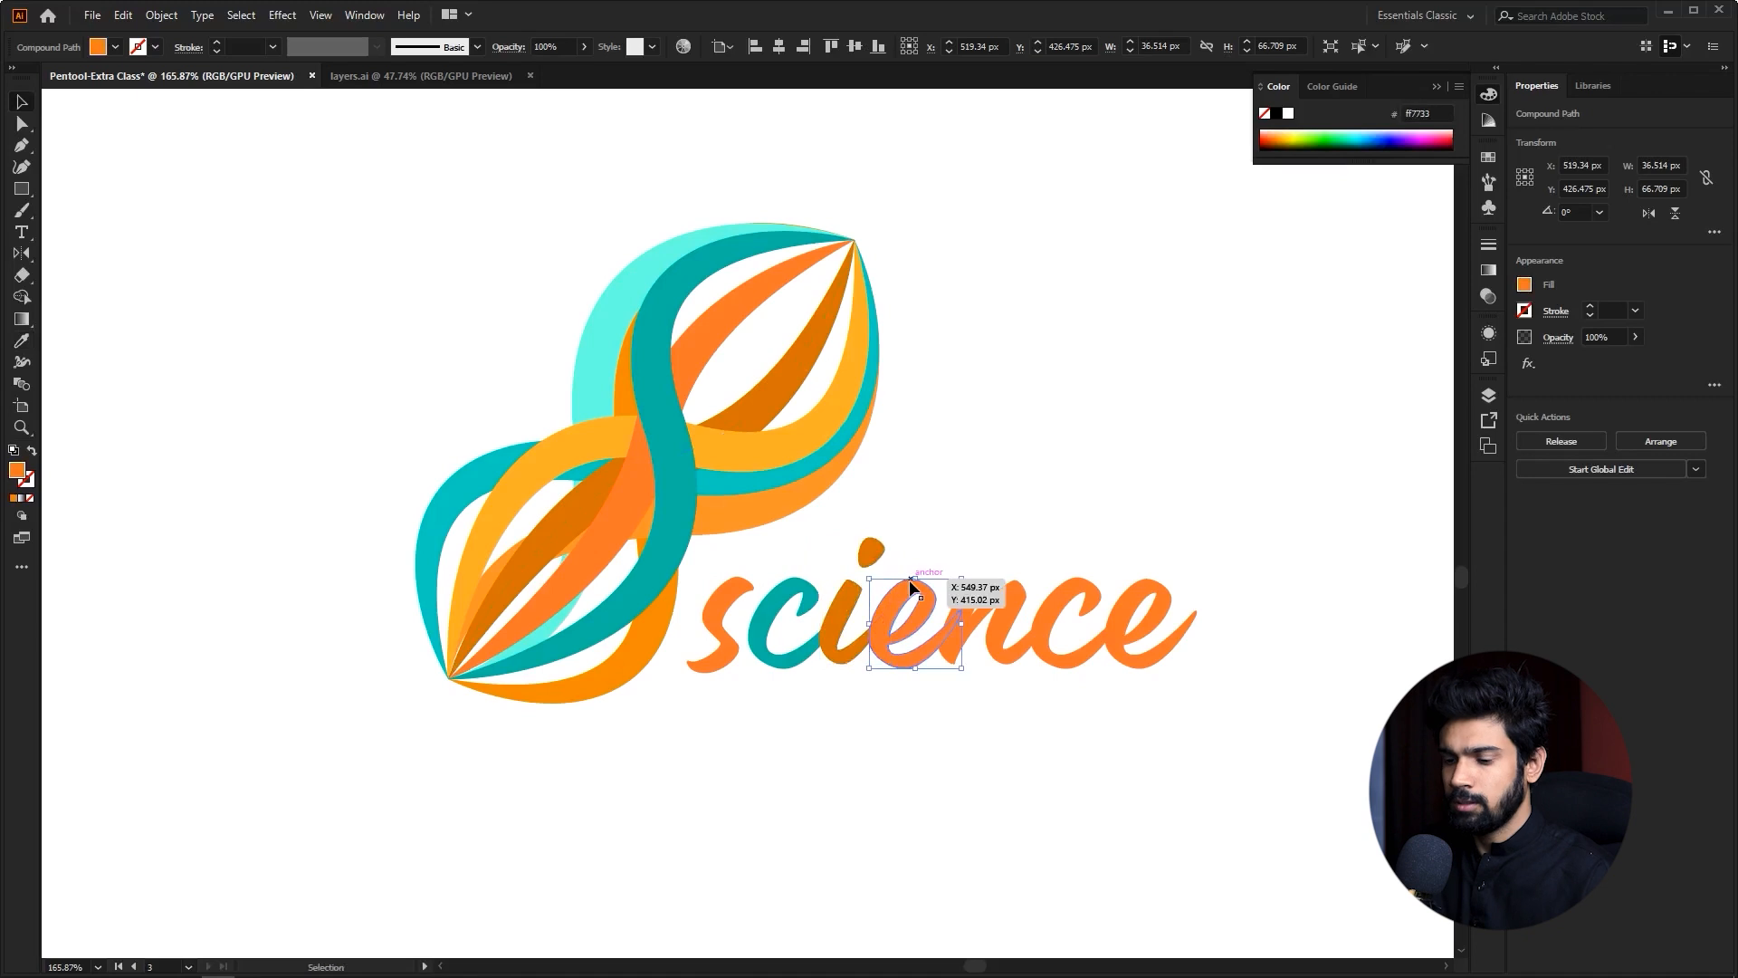
key("i")
left_click(847, 429)
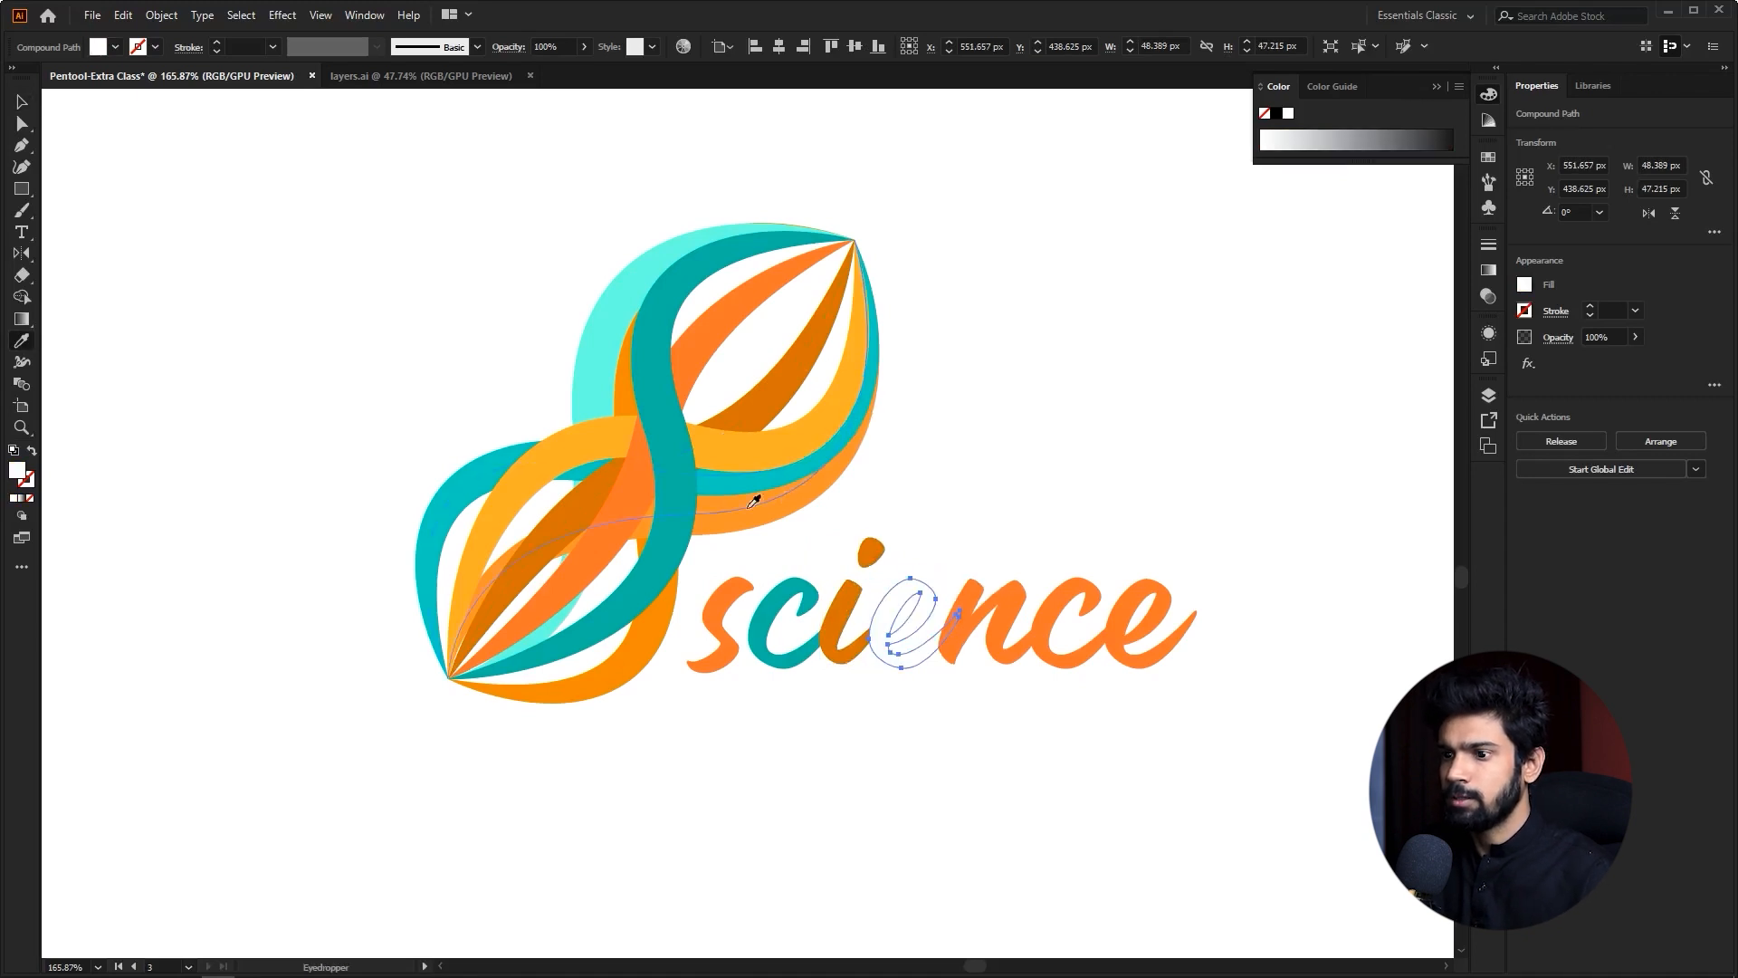
left_click(639, 489)
key("v")
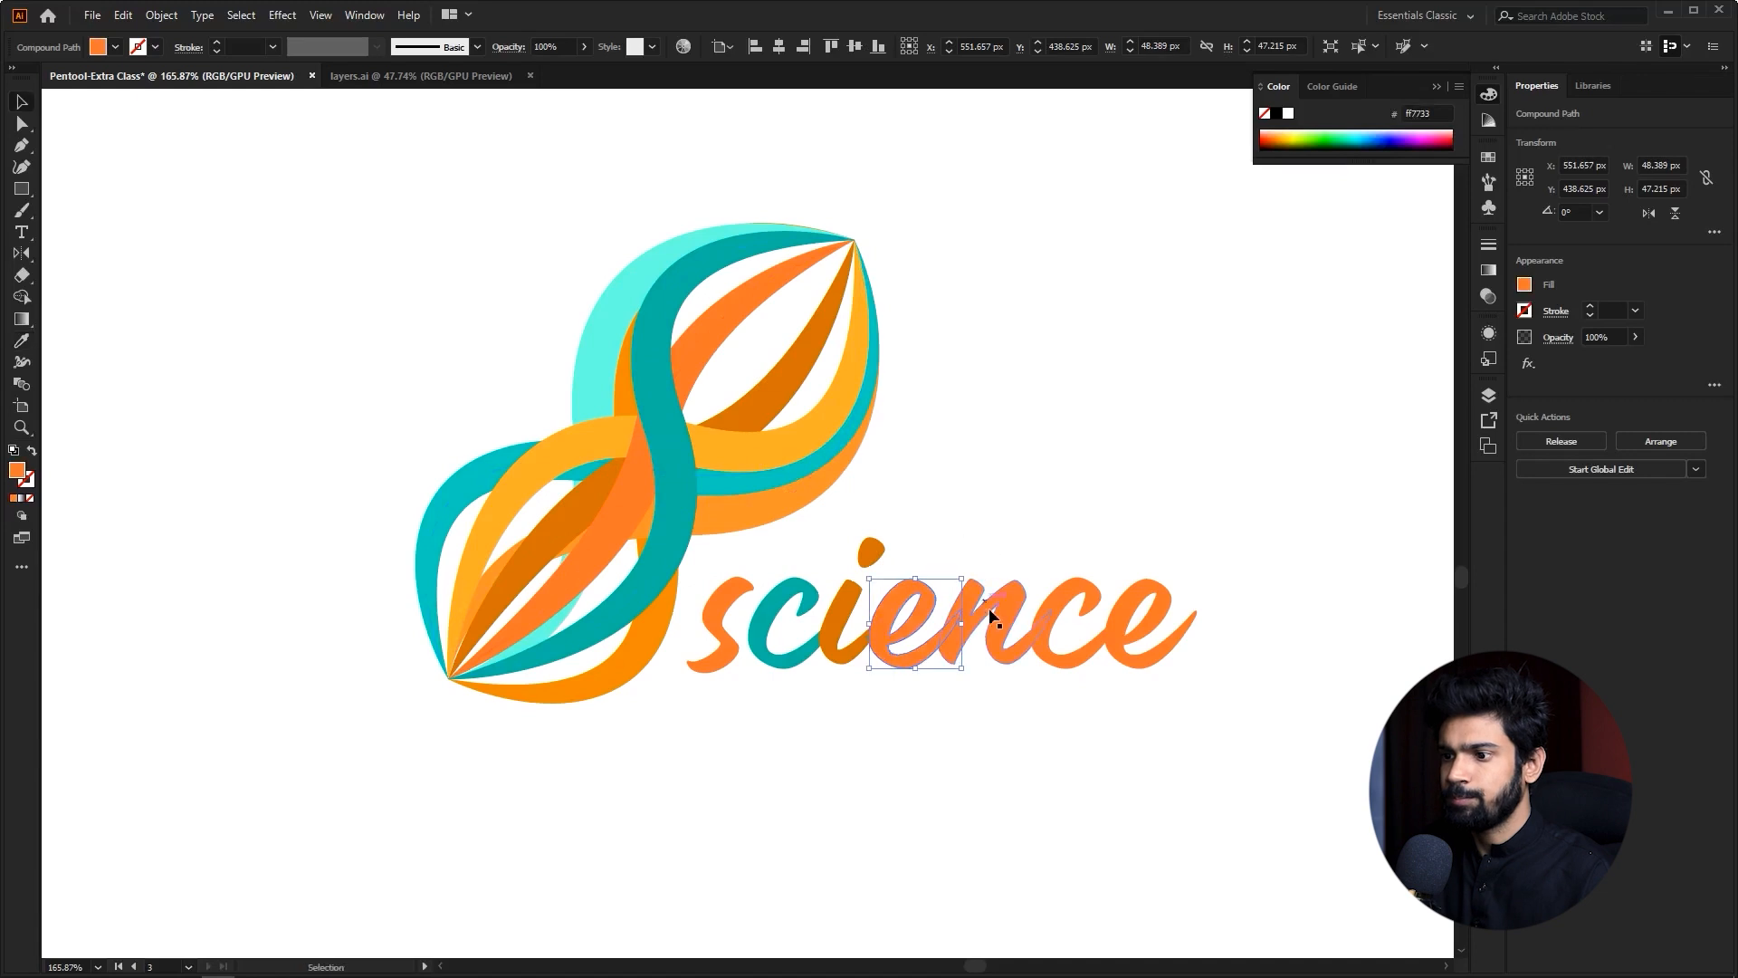
- Fill the "n" with the dark teal of the first "c" and the second "c" with the mark's yellow-orange #ffb031
left_click(670, 308)
left_click(793, 602)
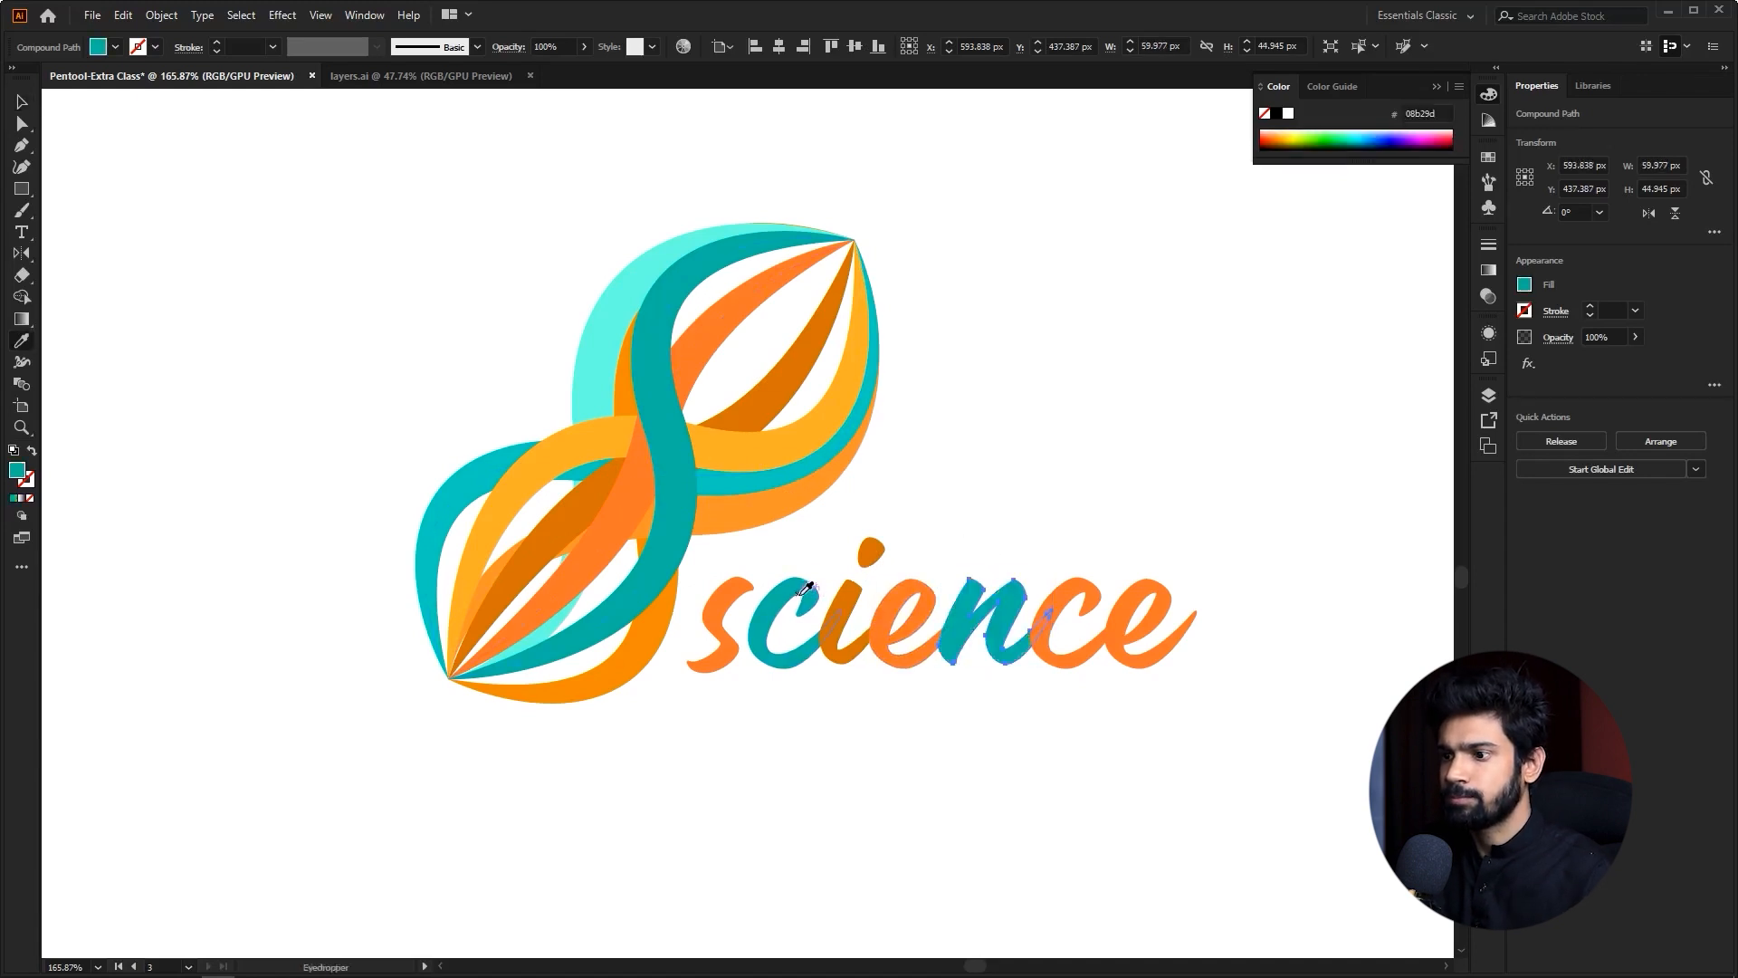
left_click(1095, 597, "ctrl")
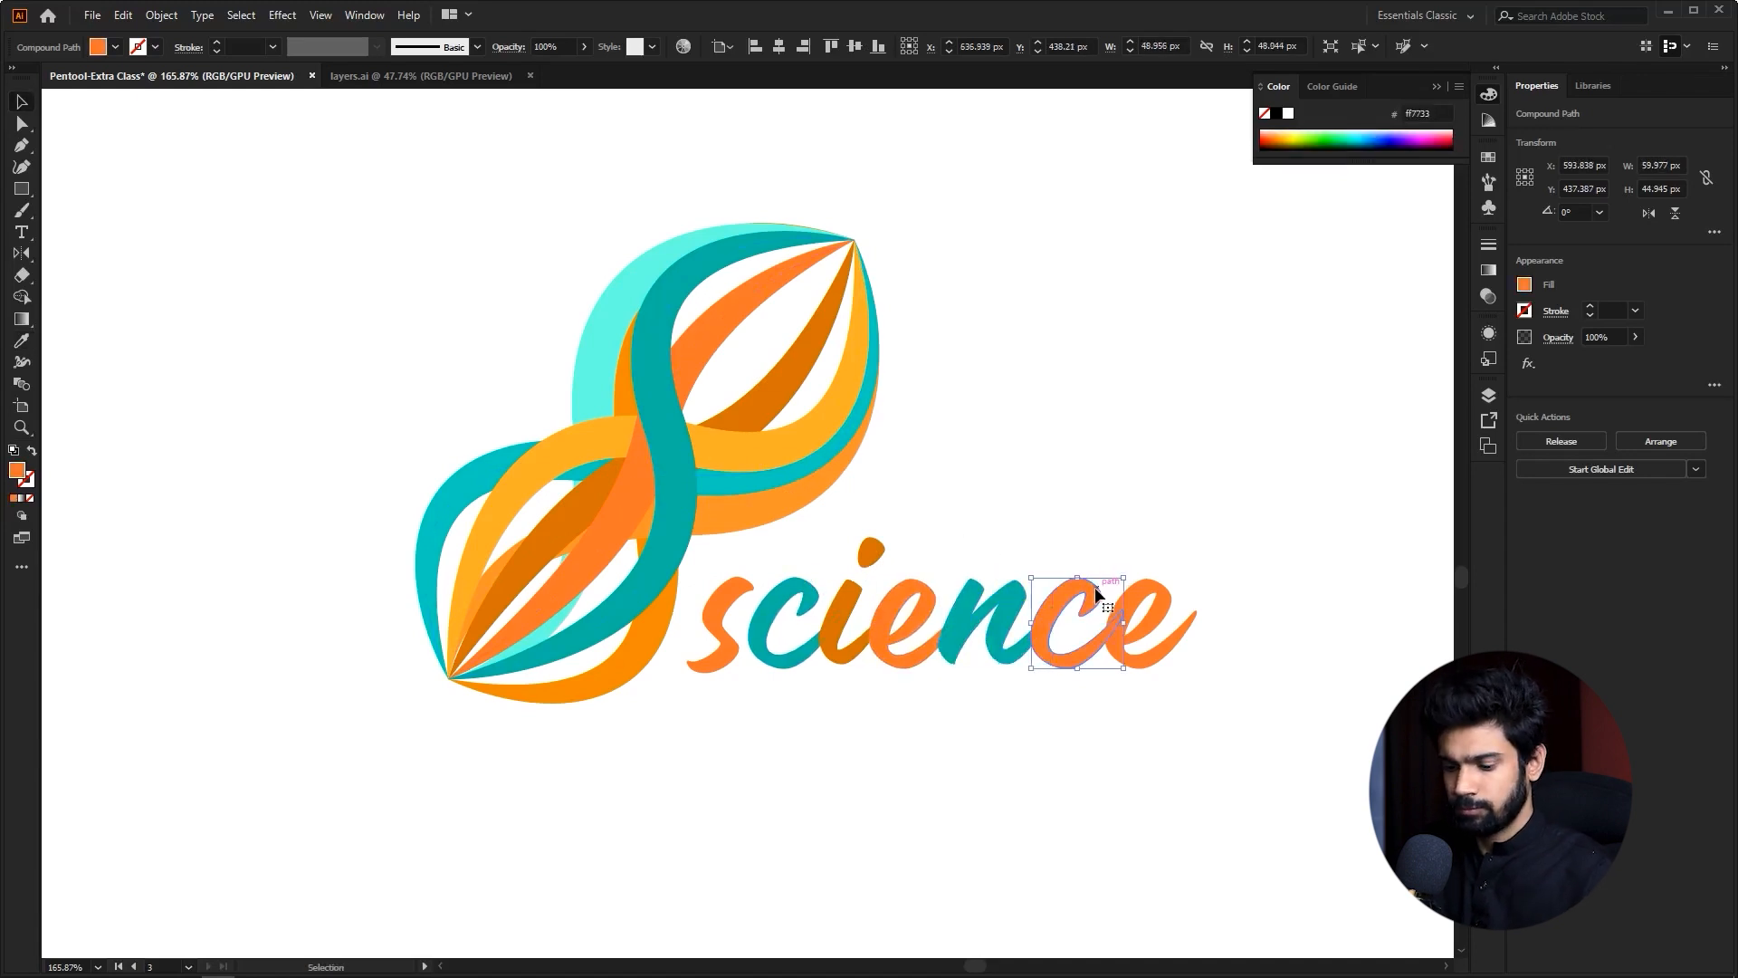
left_click(516, 506)
left_click(513, 507)
key("v")
left_click(1106, 455)
- Shrink the twisted group to about 147 px wide and 153 px tall and place it at the start of the word
left_click_drag(1113, 497, 1032, 510)
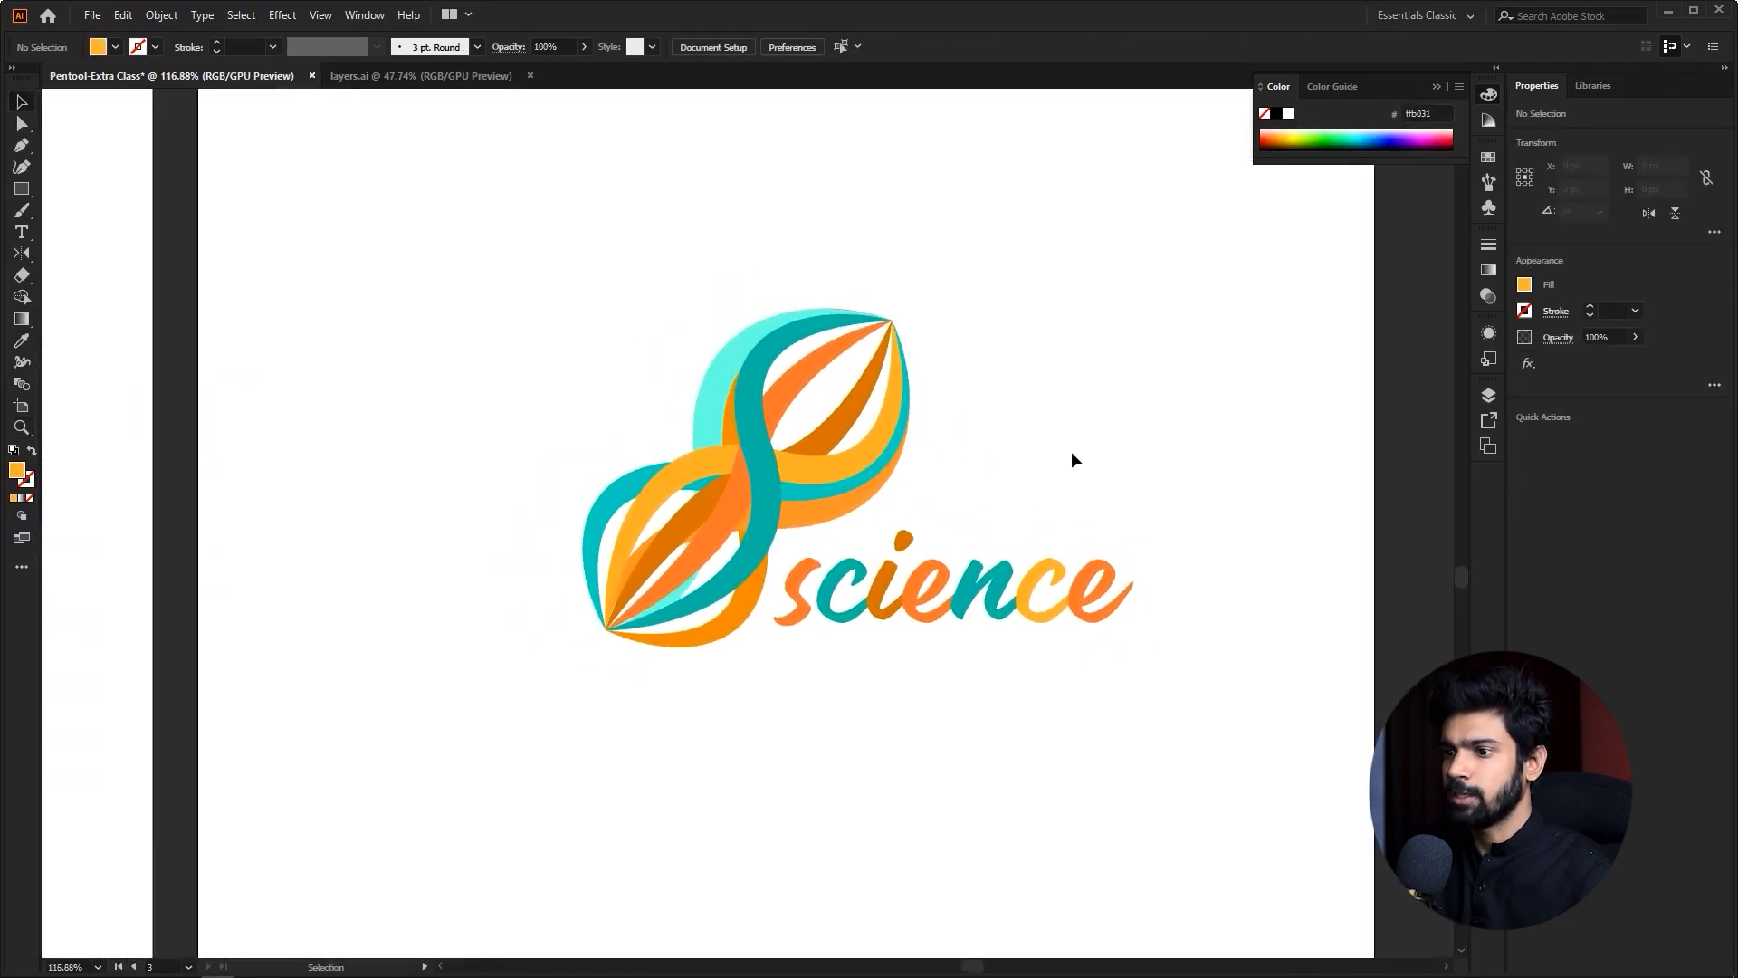
left_click(892, 443)
left_click_drag(896, 313, 844, 374)
left_click_drag(825, 490, 845, 534)
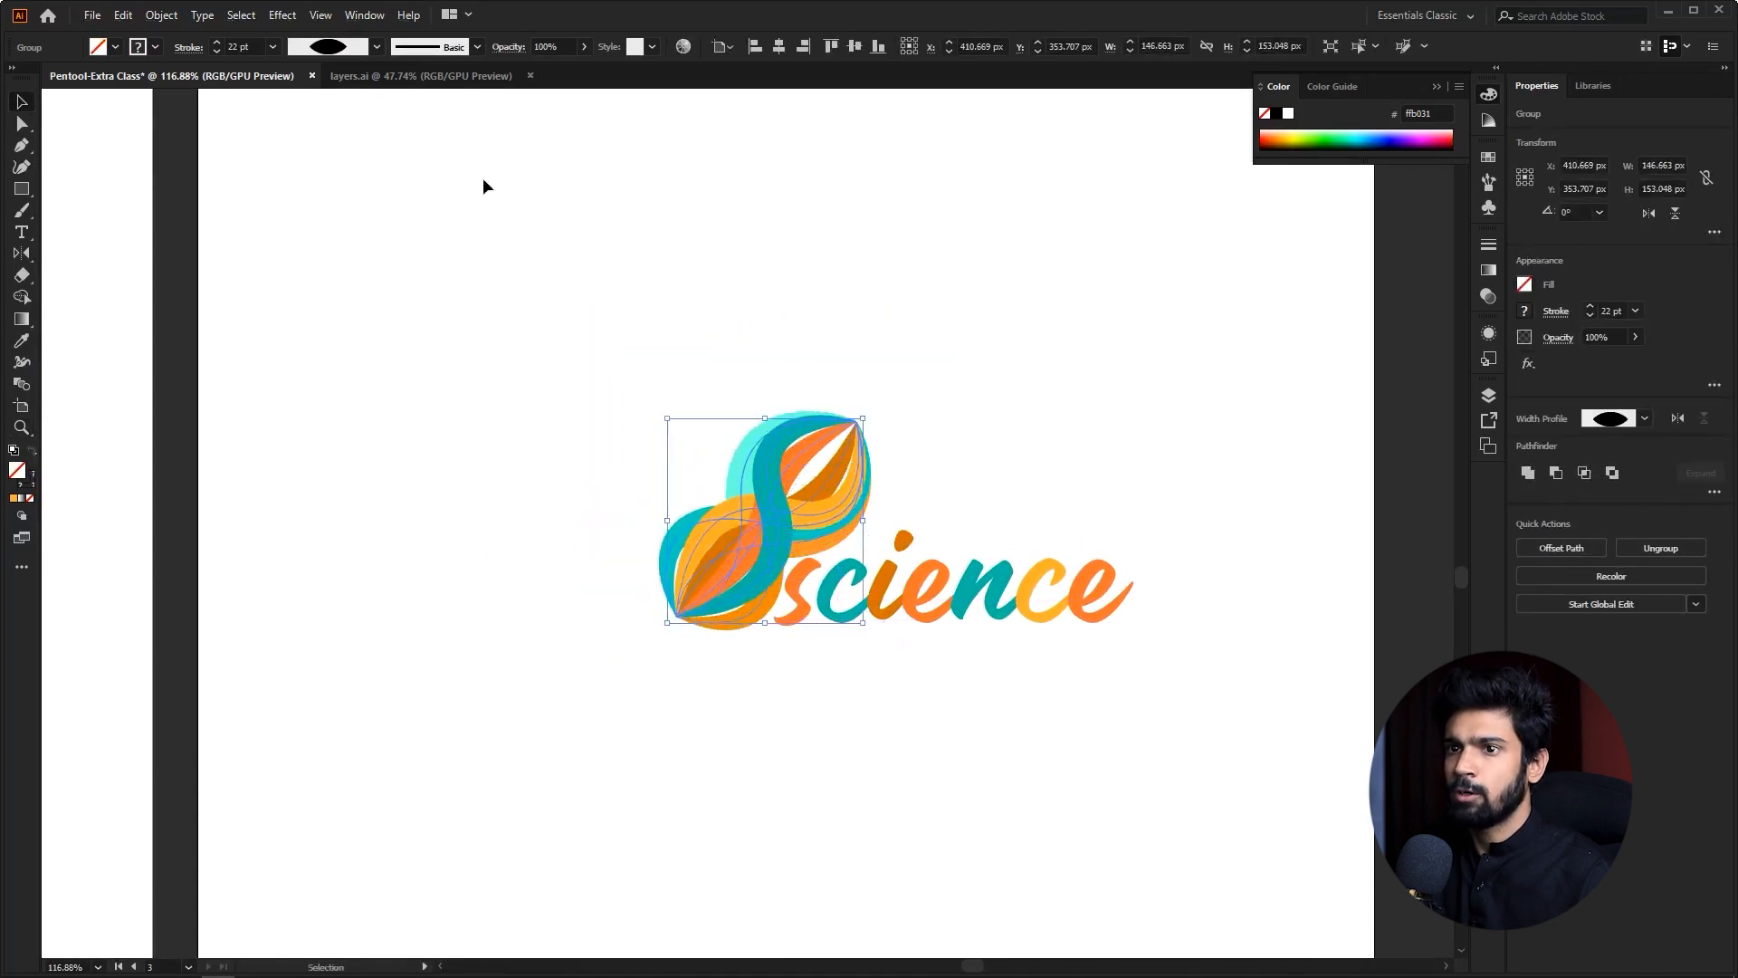
- Set the twisted group's stroke weight to 15 pt
type("15")
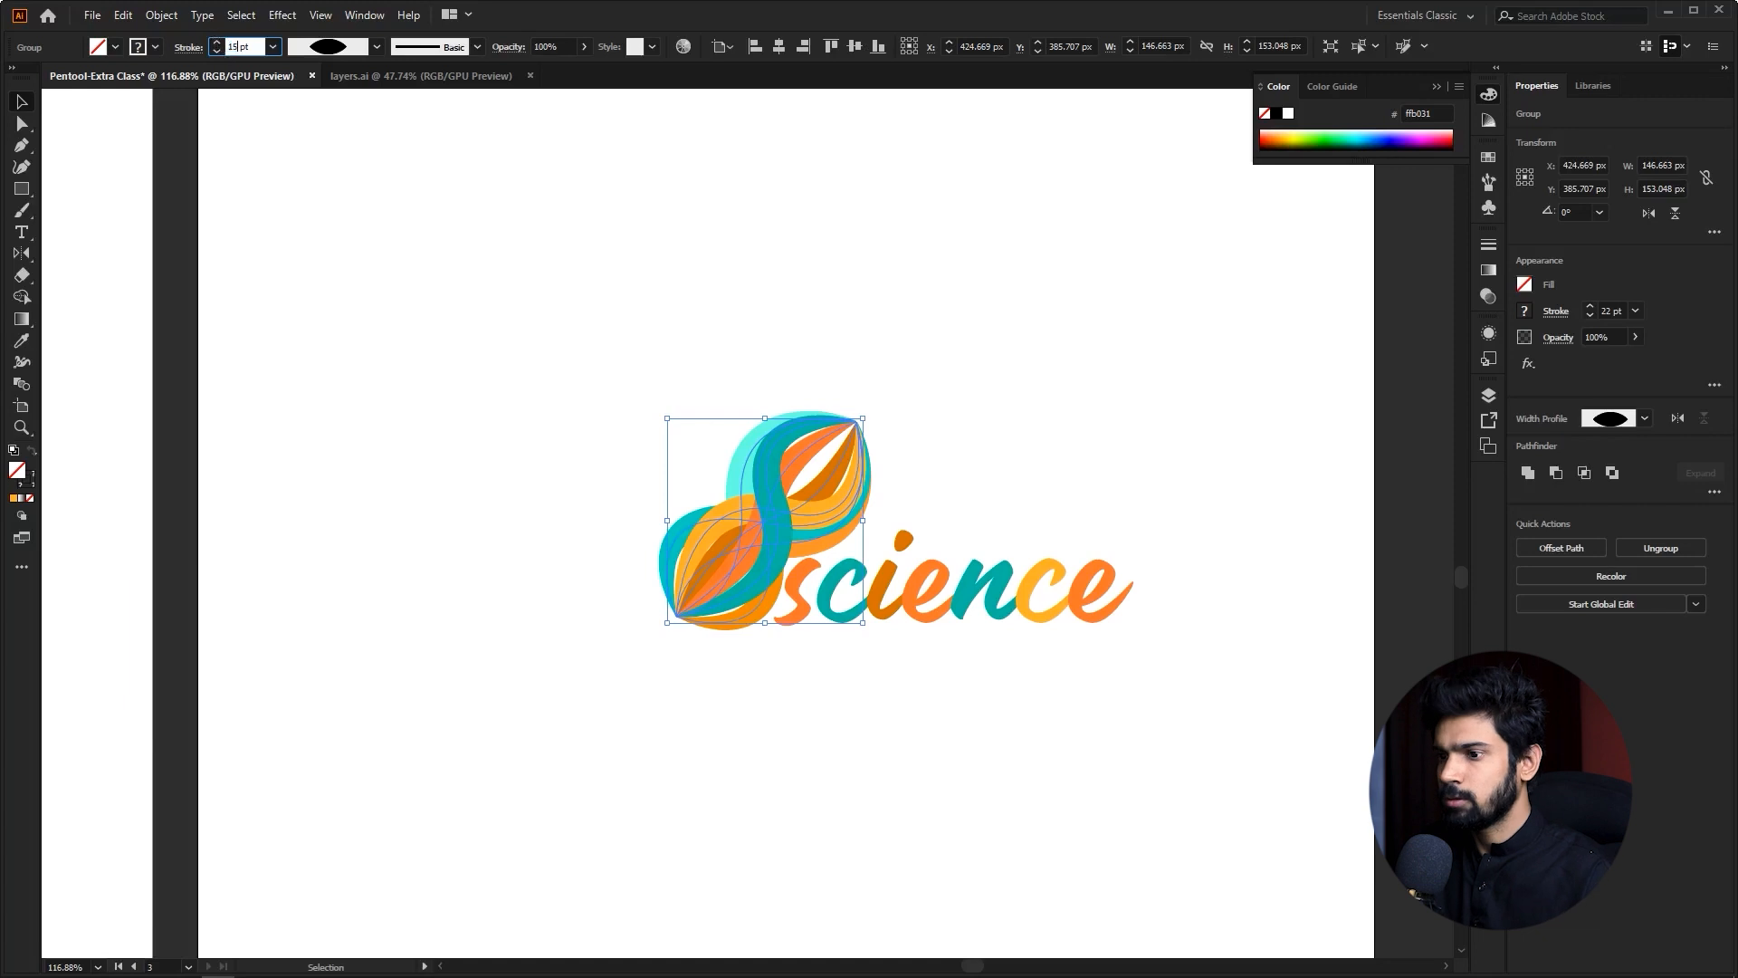
key("Return")
left_click(617, 368)
- Fine-tune the twisted group's placement so that its lower lobe sits close beside the "s" of the word
key("z")
left_click_drag(618, 368, 745, 434)
key("v")
mouse_move(934, 628)
left_mouse_down()
mouse_move(905, 627)
mouse_move(923, 620)
left_mouse_up()
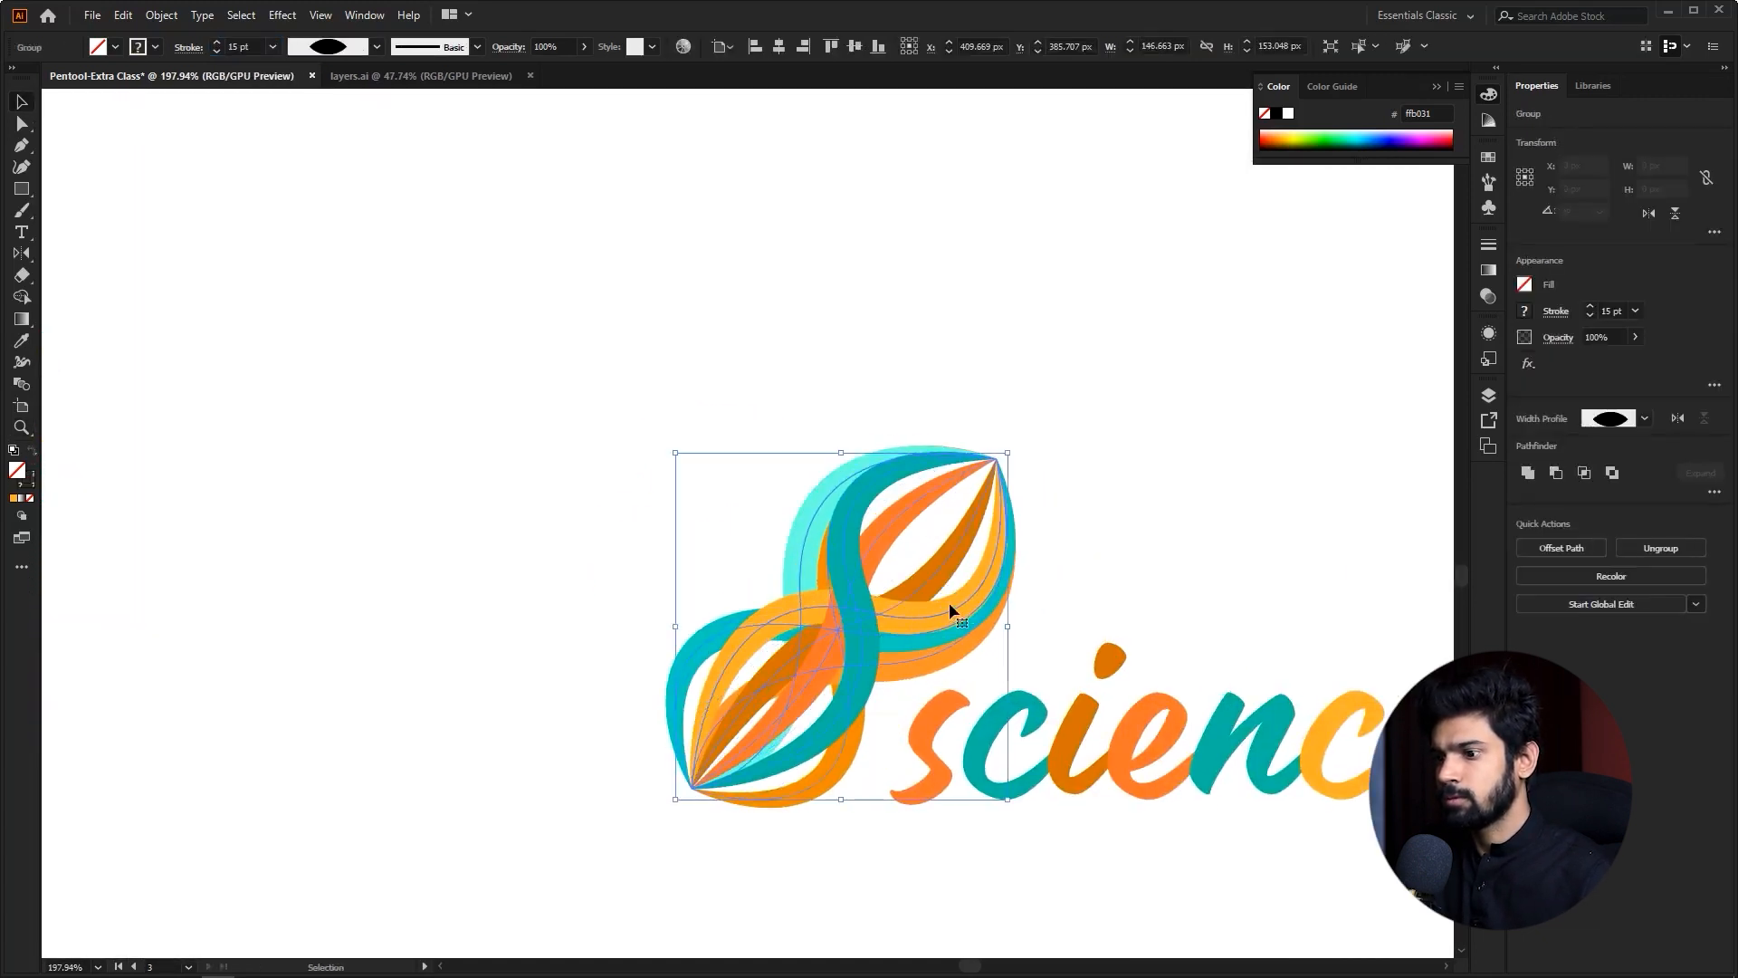
scroll(948, 601, "down", 2)
left_click_drag(1041, 471, 1022, 463)
left_click_drag(996, 562, 1003, 567)
left_click(1112, 489)
key("z")
mouse_move(1115, 494)
left_mouse_down()
mouse_move(904, 497)
mouse_move(1142, 488)
left_mouse_up()
key("v")
left_click_drag(999, 587, 999, 593)
- Select the twisted mark together with all the letters and group them into one logo
key("z")
left_click_drag(1128, 500, 846, 503)
key("v")
left_click(846, 497, "shift")
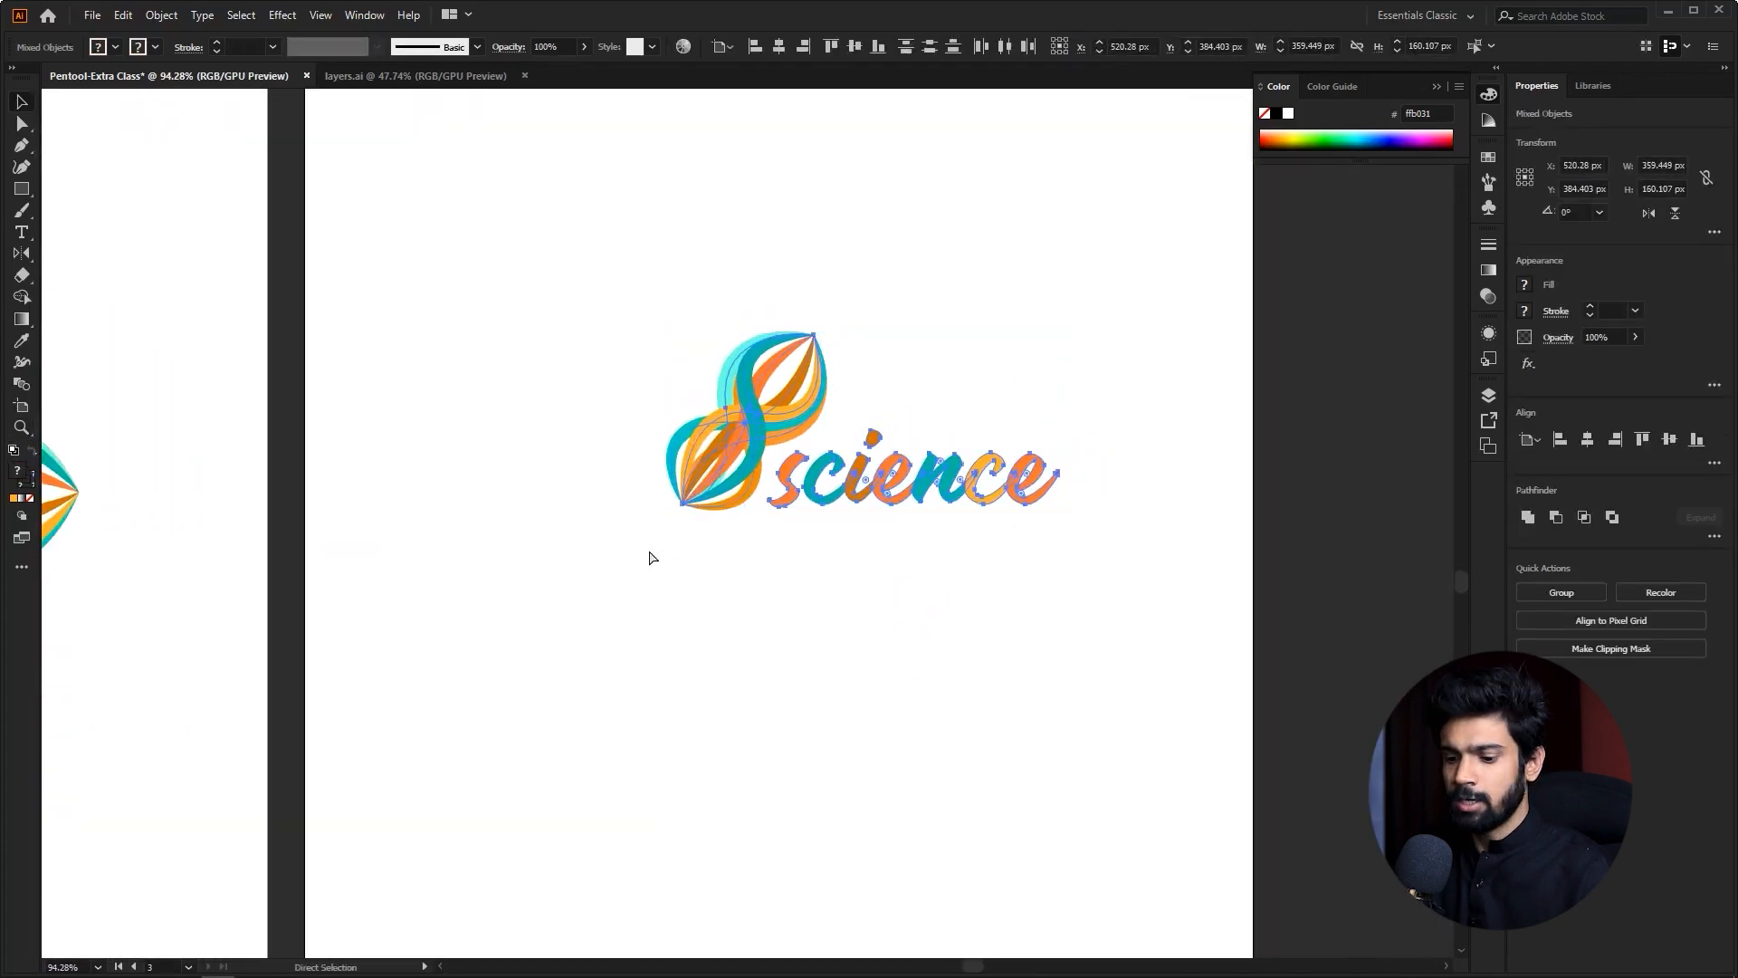
key("ctrl+g")
- Center the grouped logo vertically and horizontally on its artboard
key("v")
key("ctrl+0")
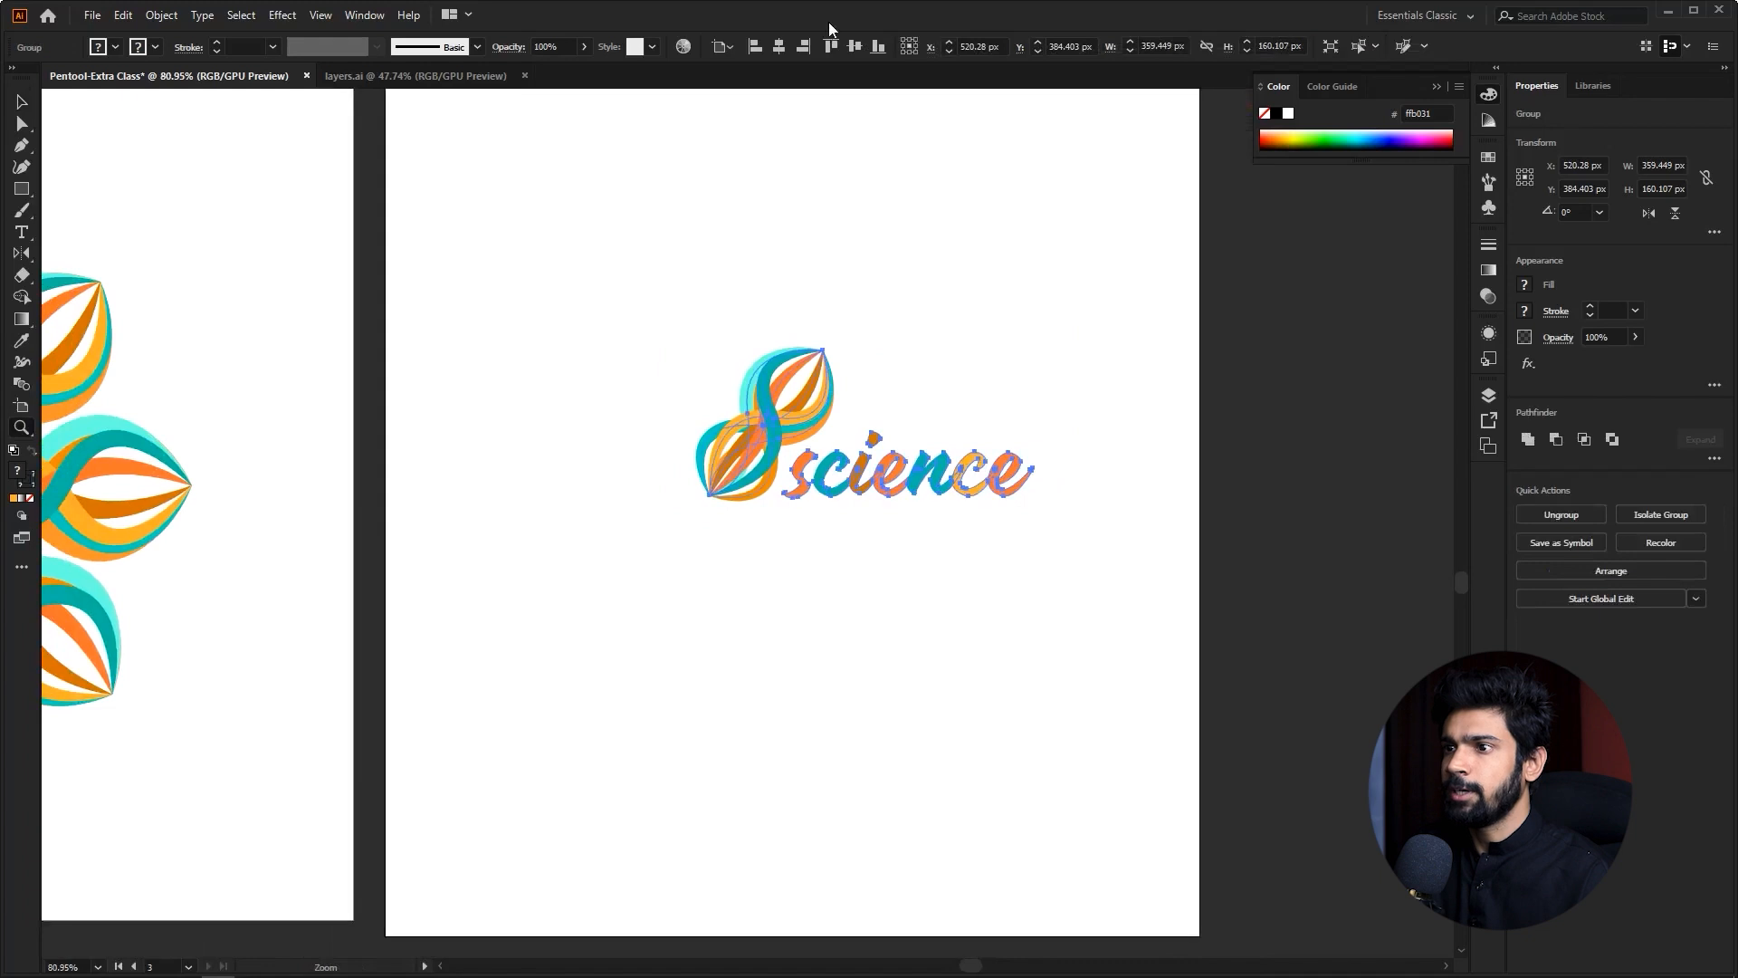
left_click(852, 47)
left_click(778, 47)
left_click(903, 330)
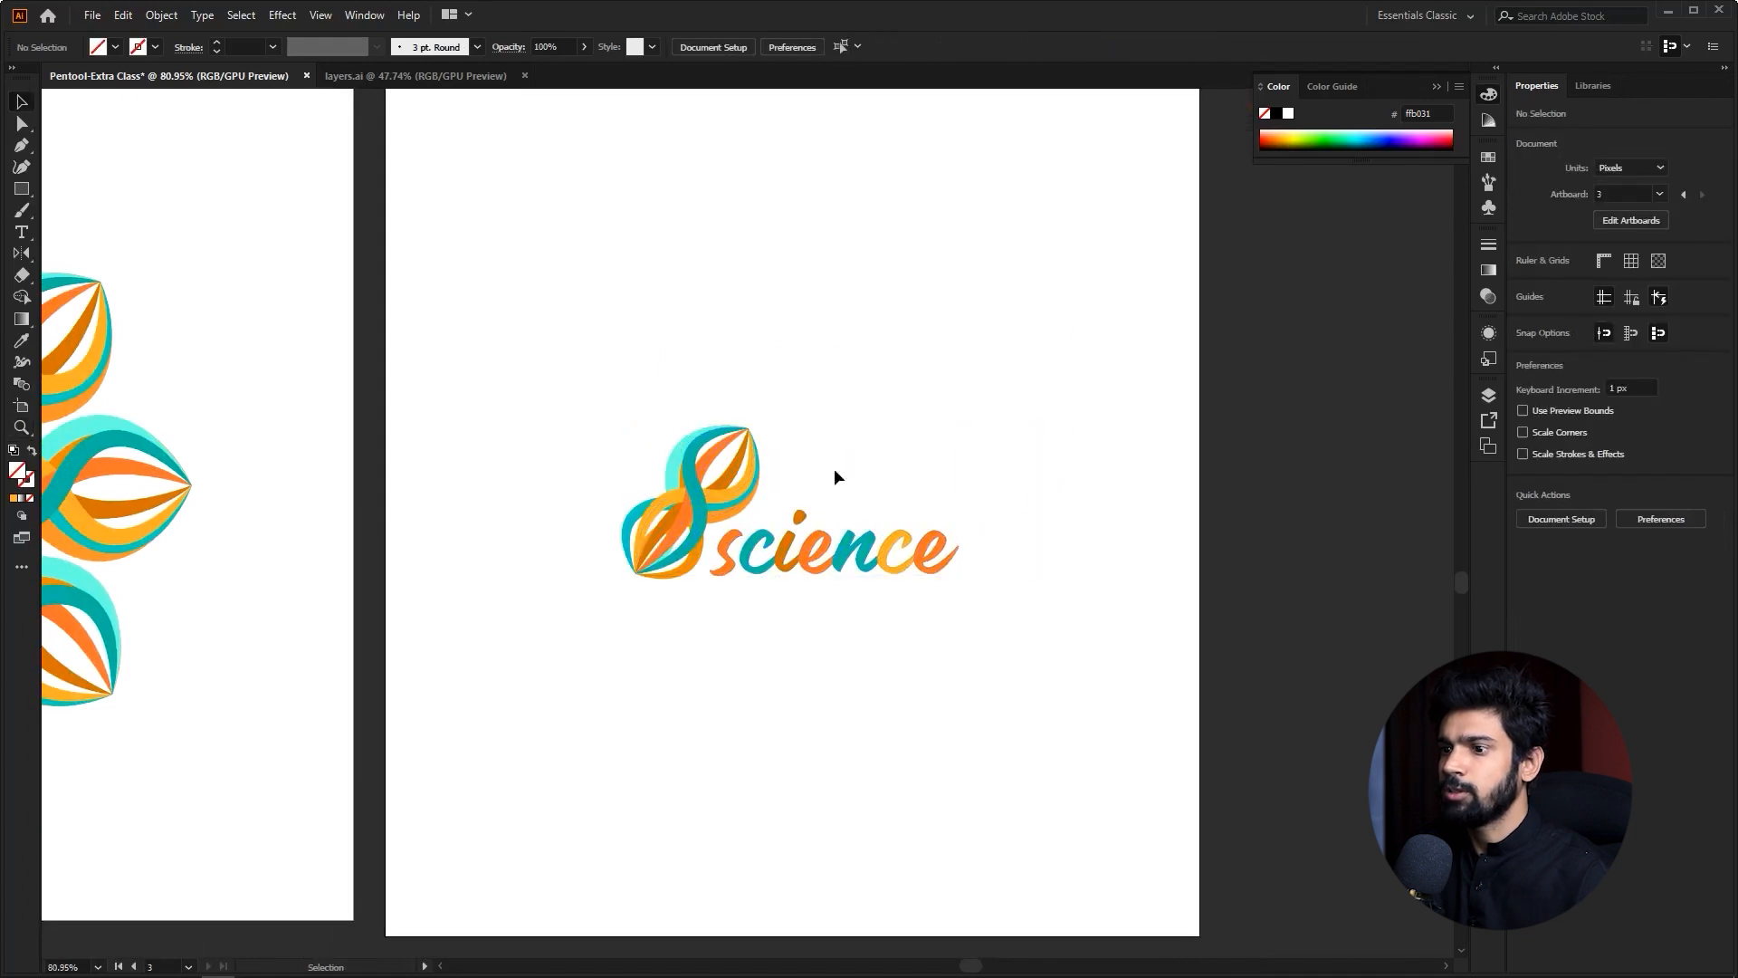
- Review the flower patterns on the other artboards and take a closer look at the centered science logo
key("z")
left_click(711, 576, "alt")
mouse_move(711, 576)
left_mouse_down()
mouse_move(579, 575)
mouse_move(733, 570)
left_mouse_up()
left_click_drag(668, 446, 869, 650)
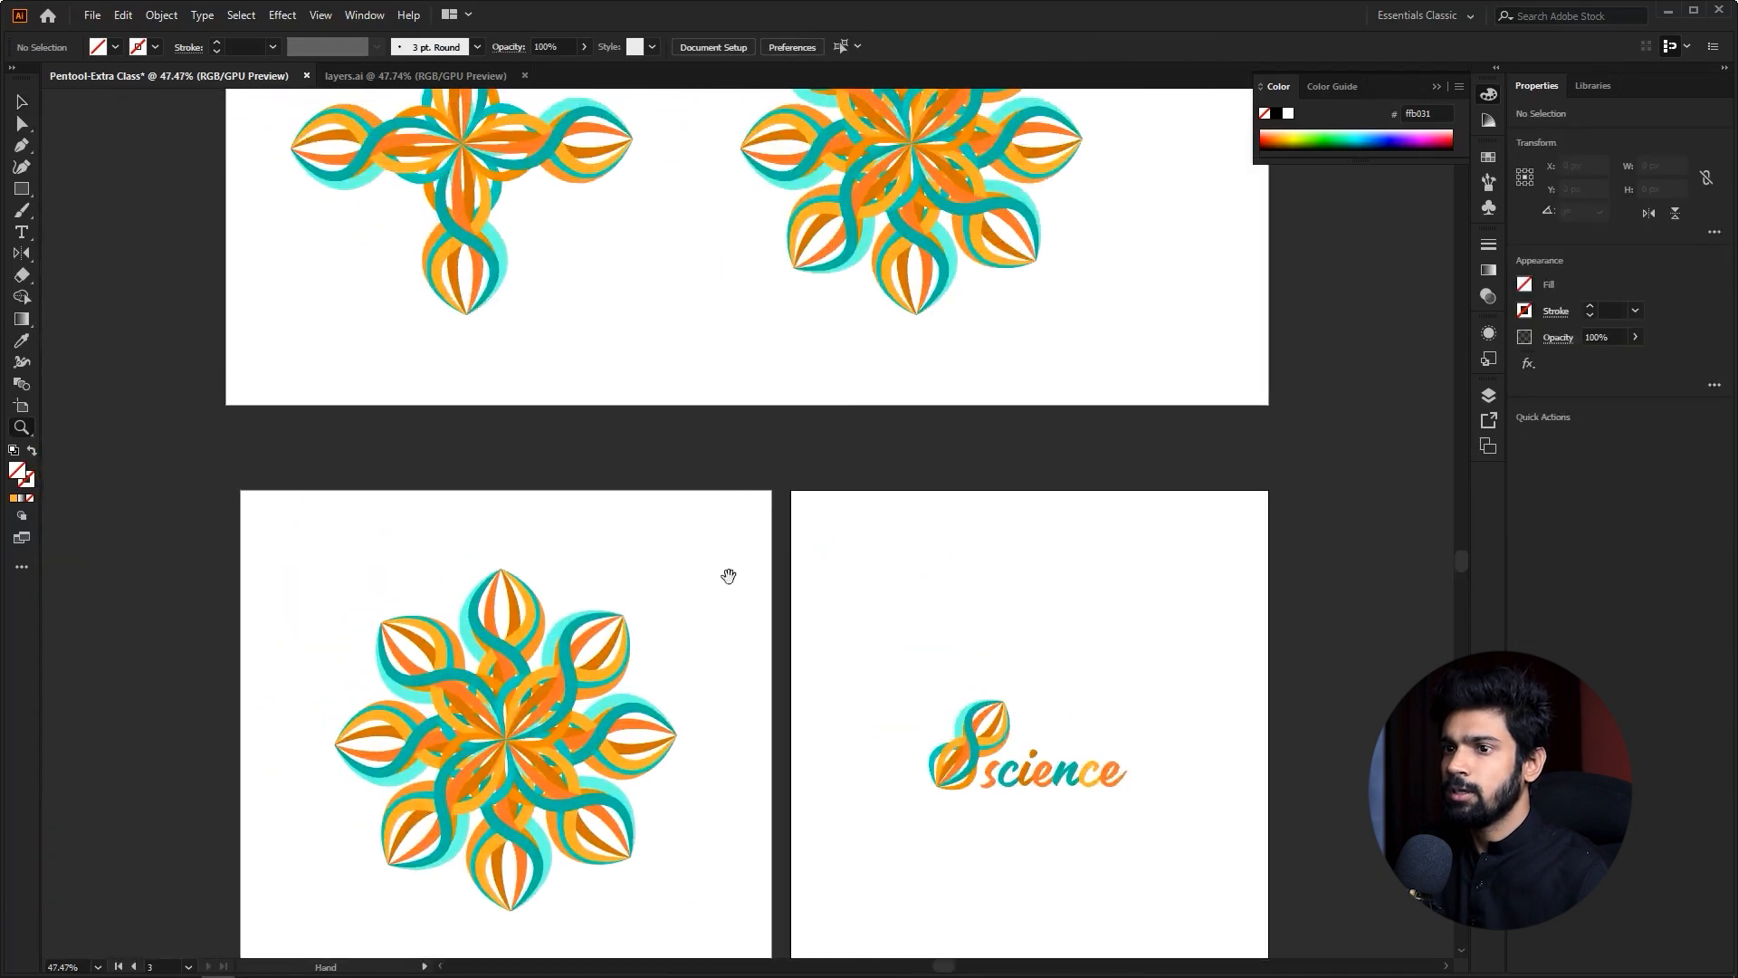
key("v")
left_click_drag(878, 415, 697, 275)
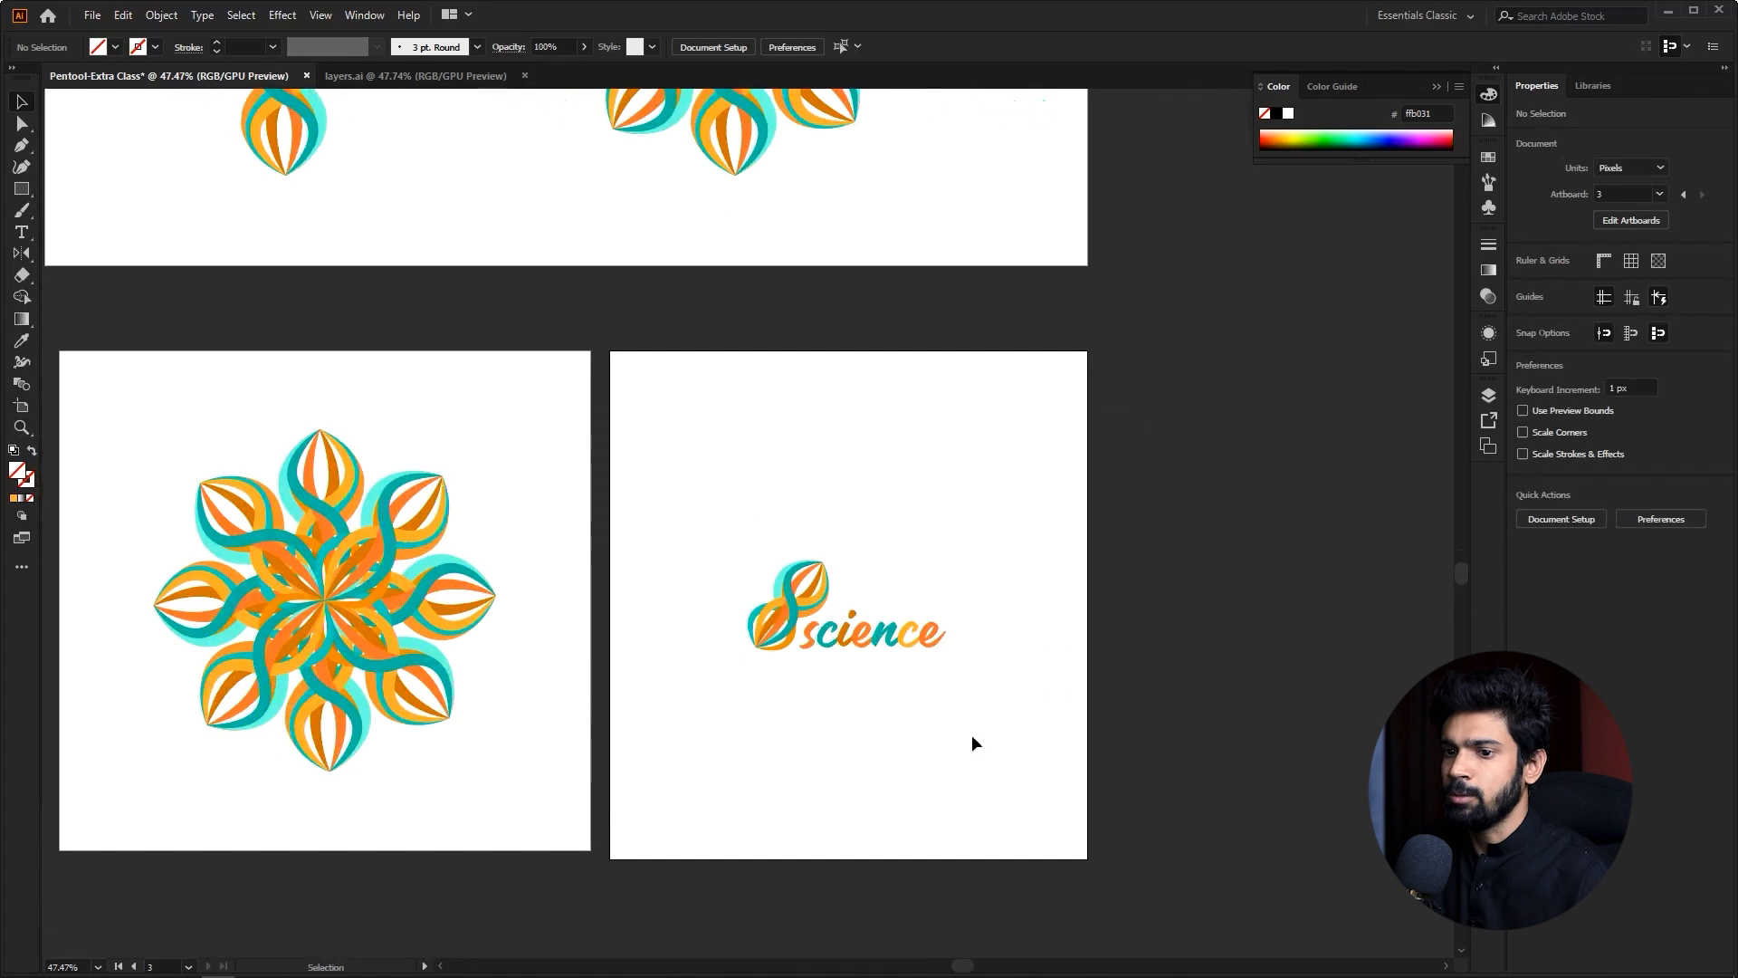
key("z")
left_click_drag(888, 682, 993, 667)
key("v")
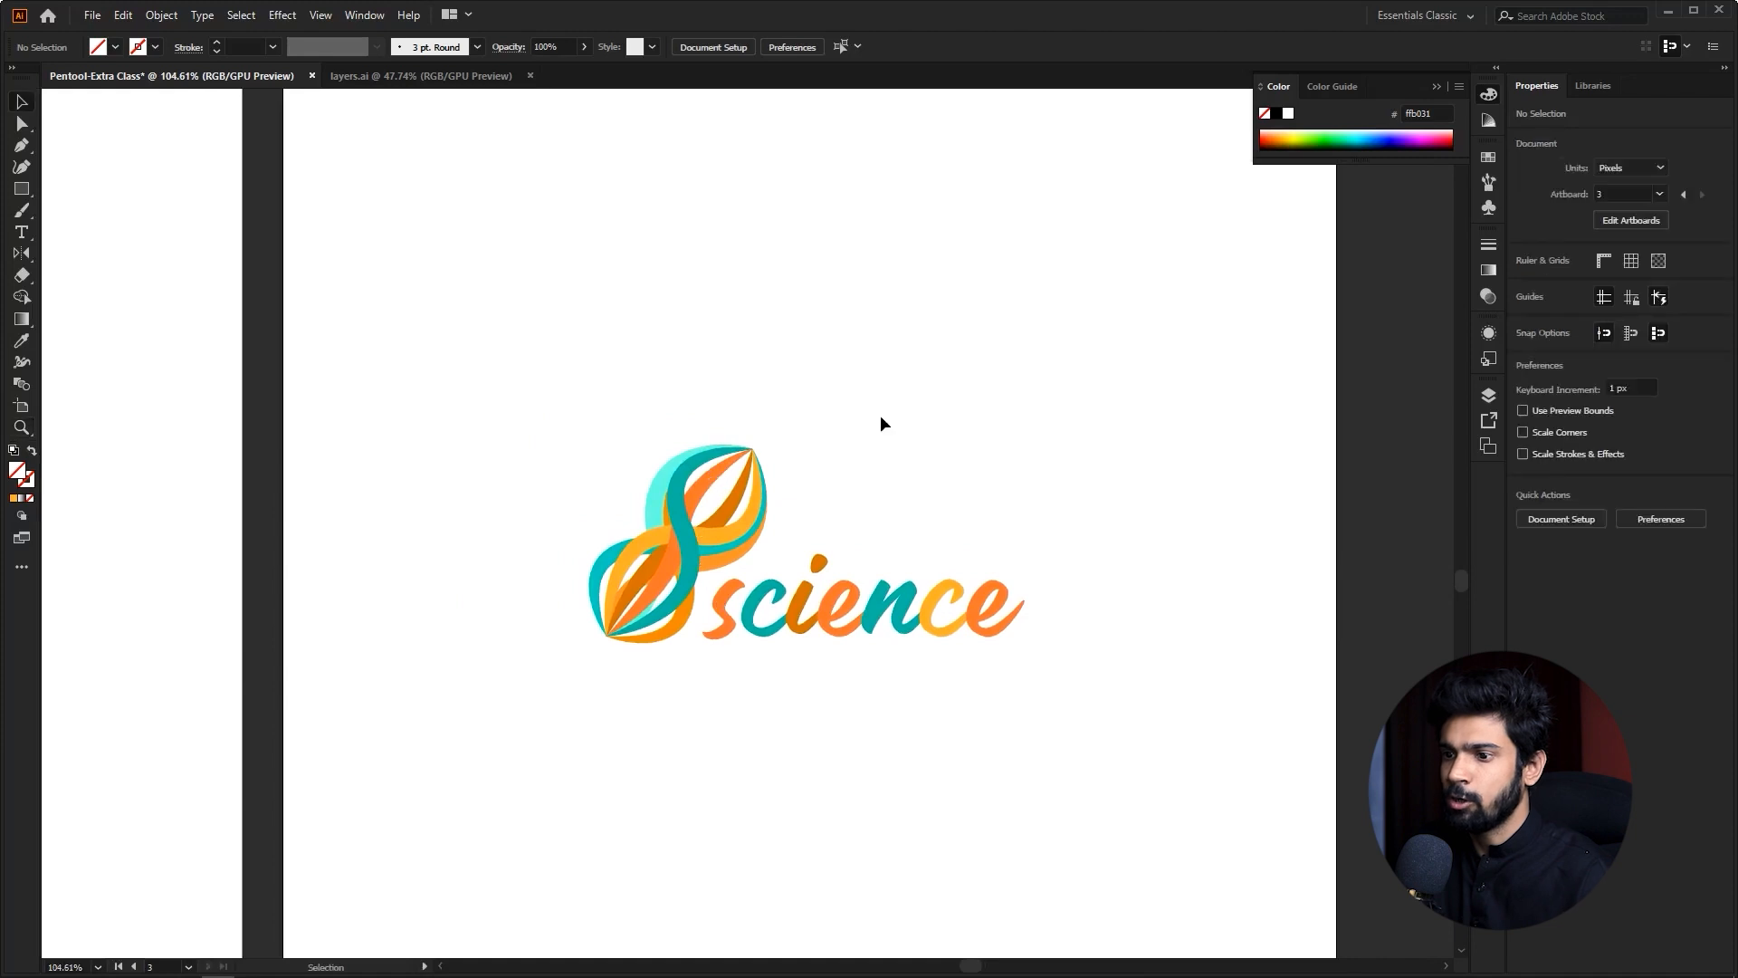